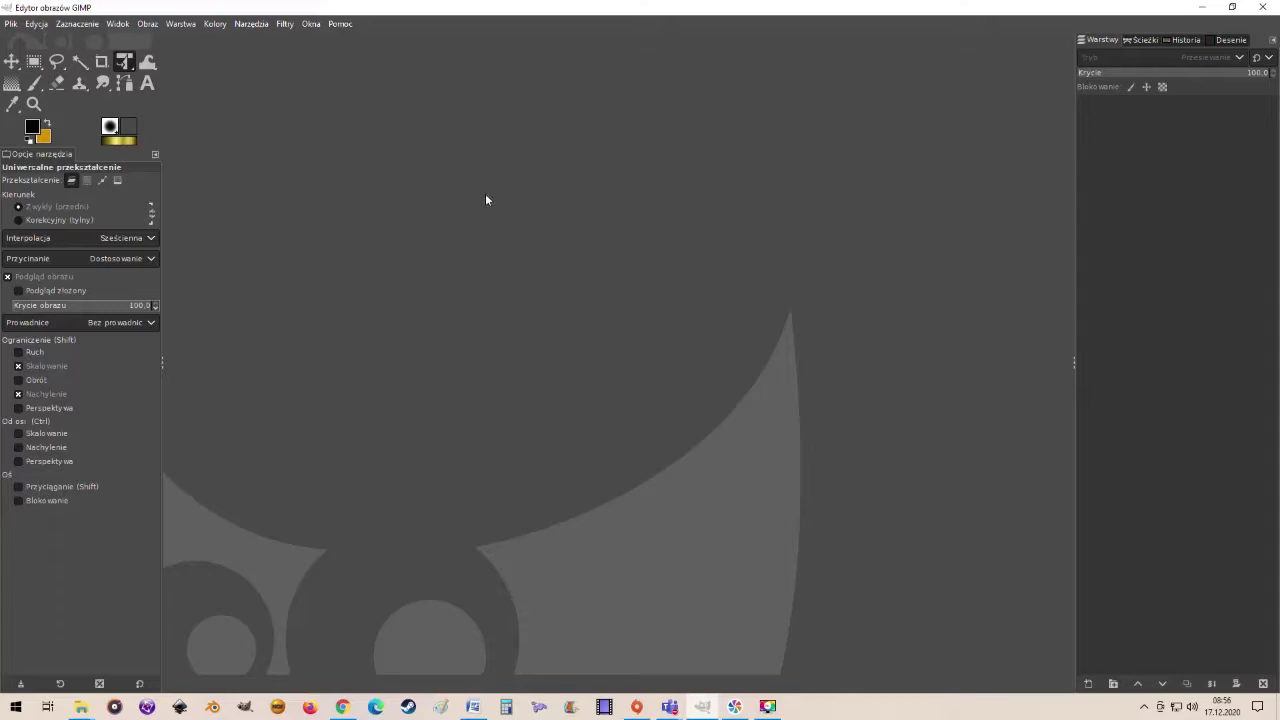
Start a new image with width 600 and height 400 pixels
left_click(10, 23)
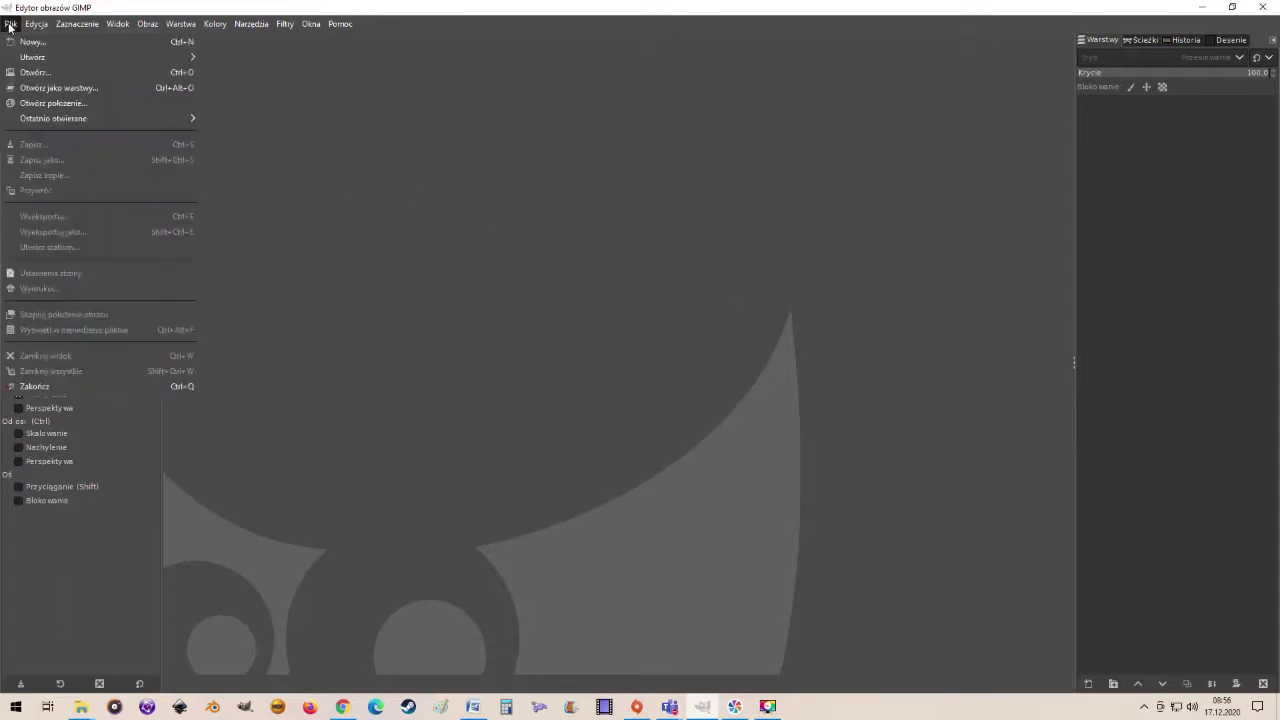
left_click(35, 50)
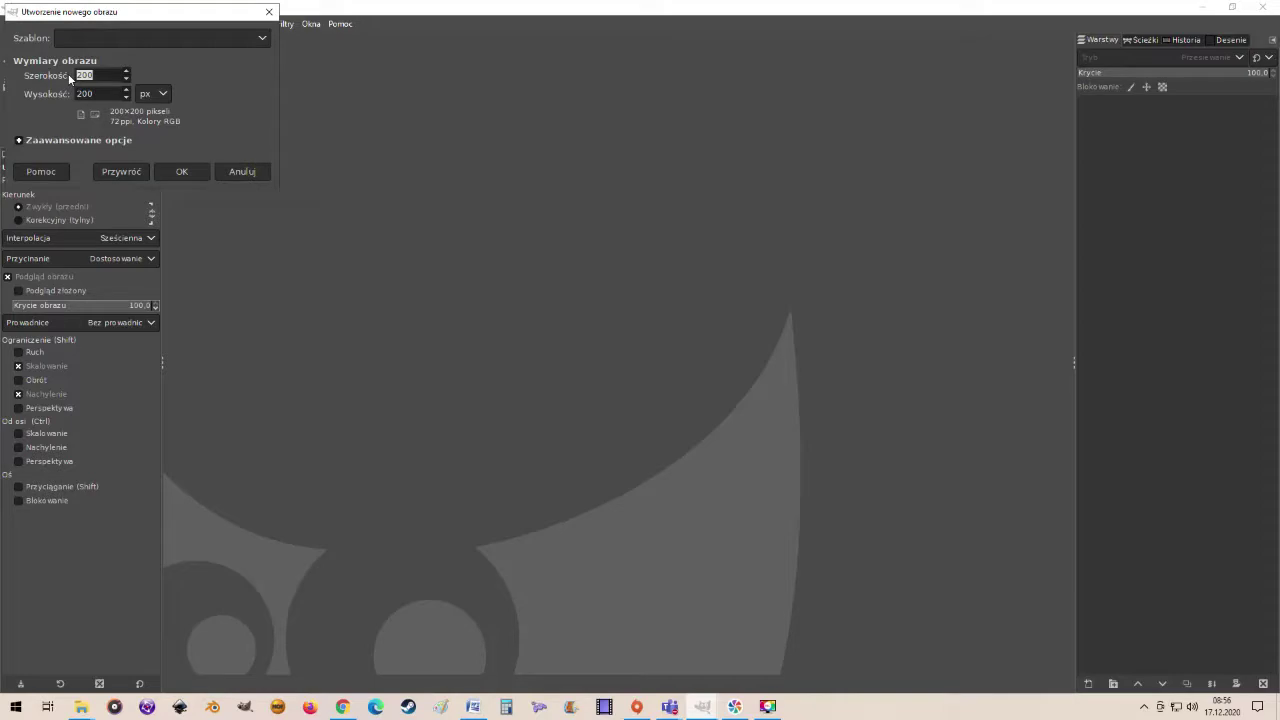
type("600")
key("Tab")
type("400")
Confirm the 600×400 transparent image and zoom the canvas in and out
left_click(181, 172)
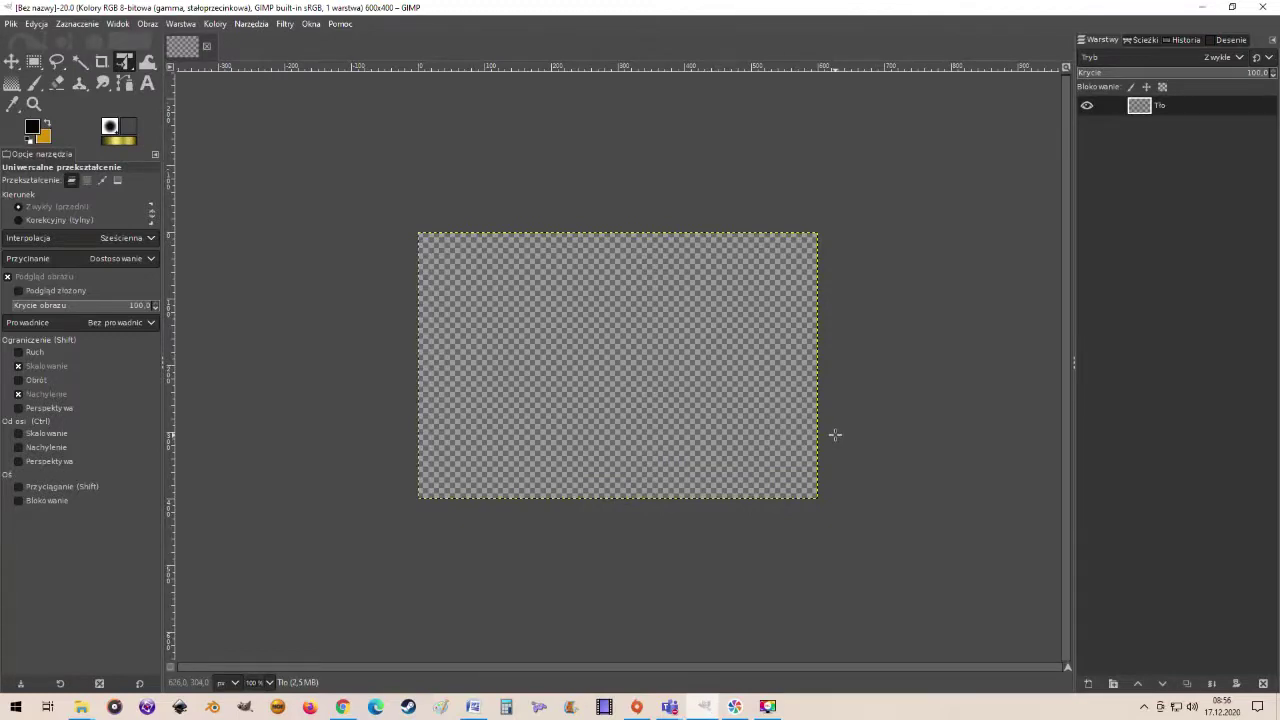
scroll(810, 434, "up", 2)
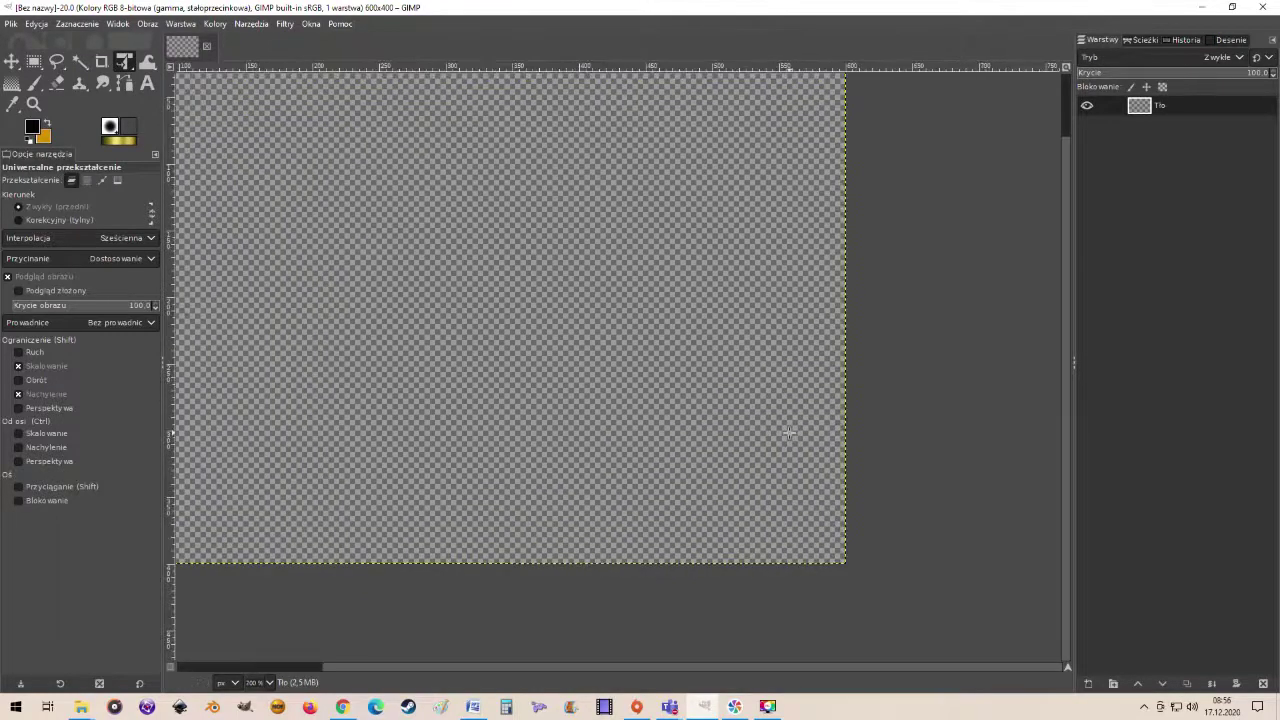
scroll(683, 414, "down", 2)
scroll(523, 349, "down", 1)
scroll(486, 337, "up", 1)
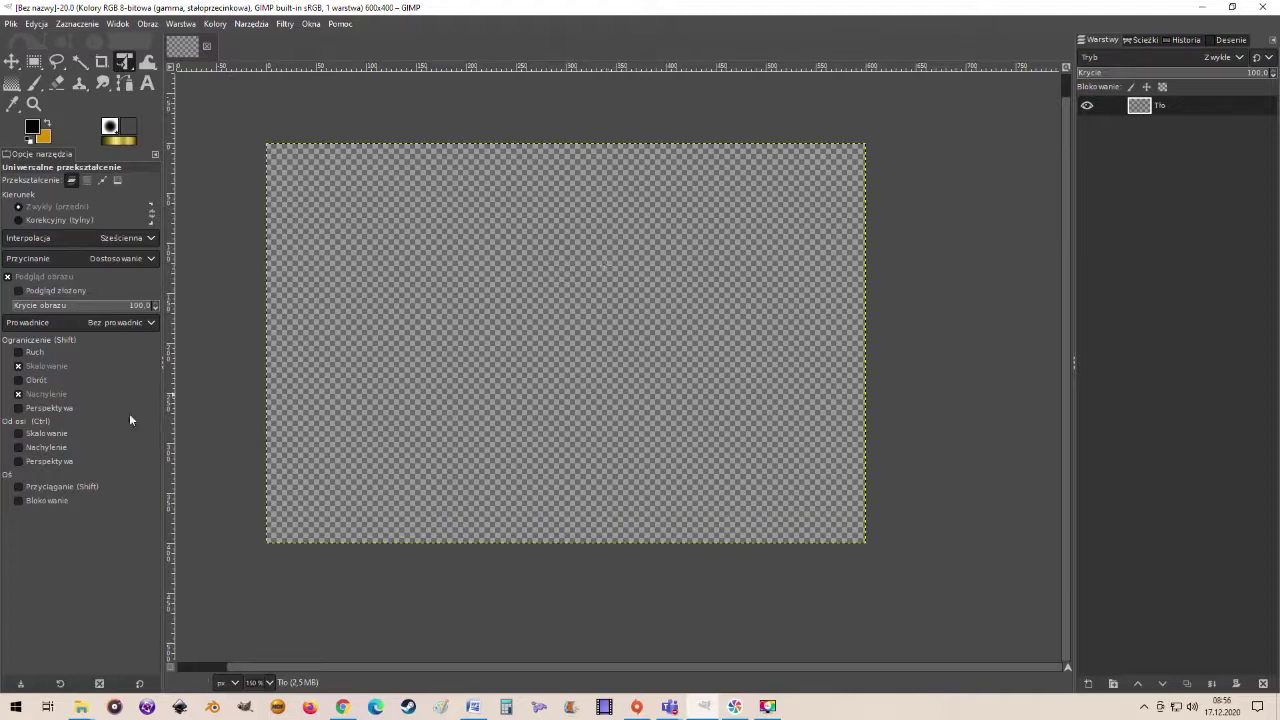
Choose the Gradient tool and select the Blue Green gradient from the gradient list
left_click(12, 83)
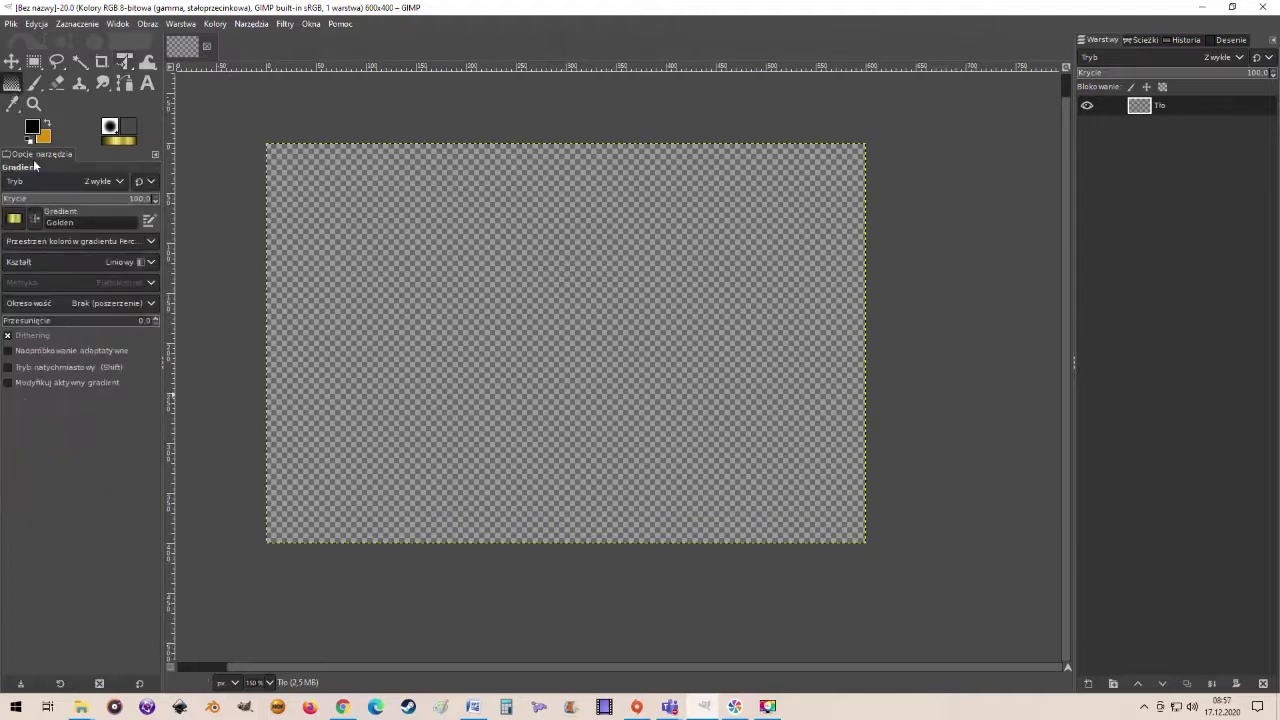
left_click(14, 218)
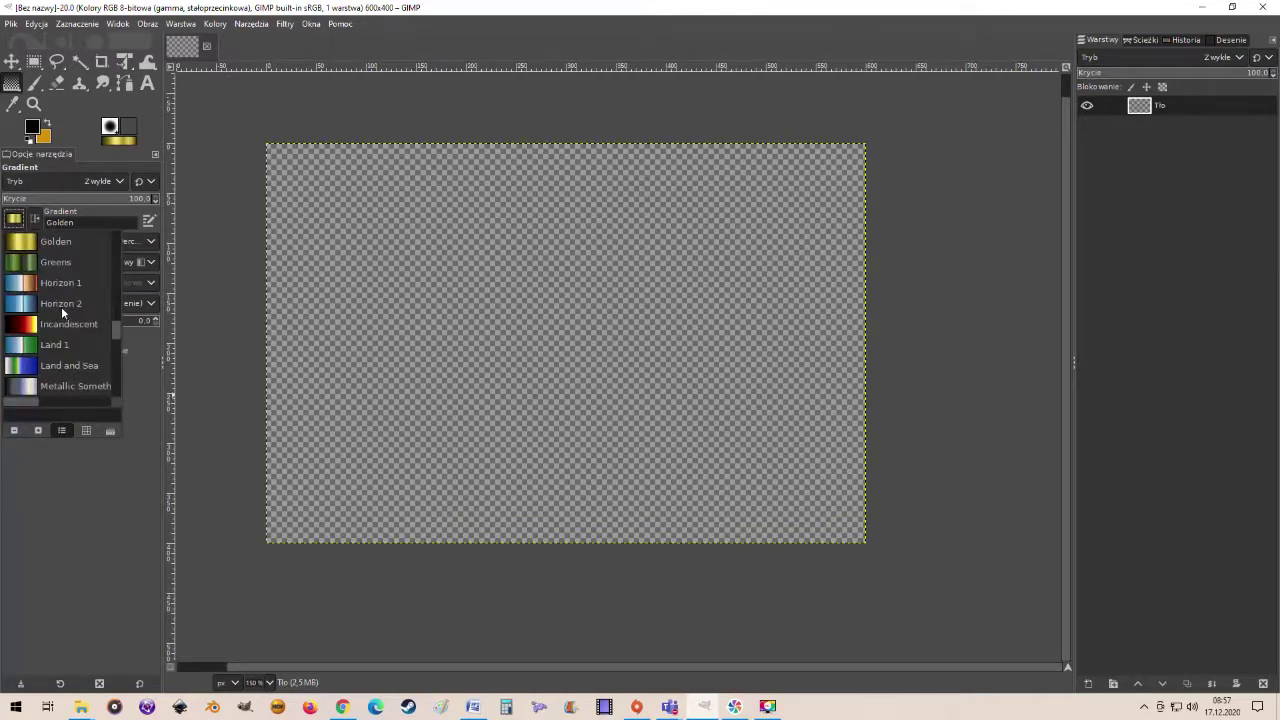
scroll(62, 313, "down", 2)
scroll(62, 313, "down", 1)
scroll(63, 313, "down", 2)
scroll(65, 313, "down", 1)
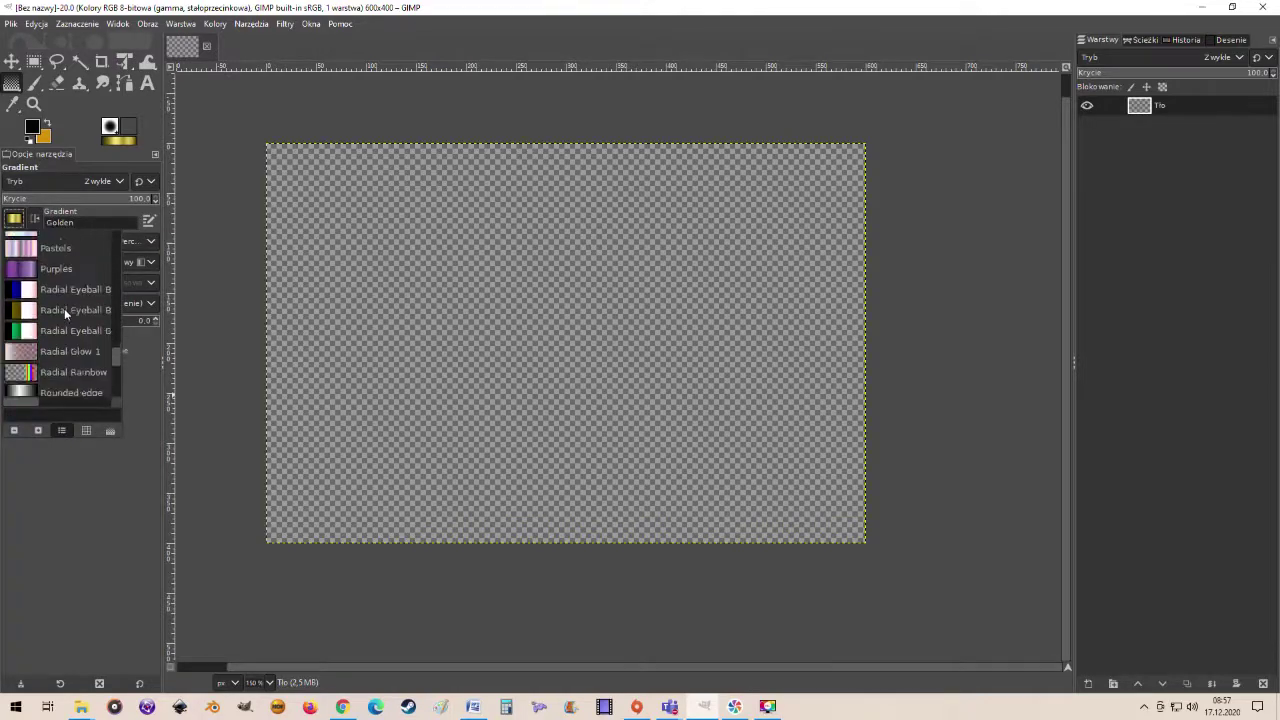
scroll(65, 313, "down", 3)
scroll(65, 313, "down", 2)
scroll(65, 313, "down", 3)
scroll(65, 310, "up", 5)
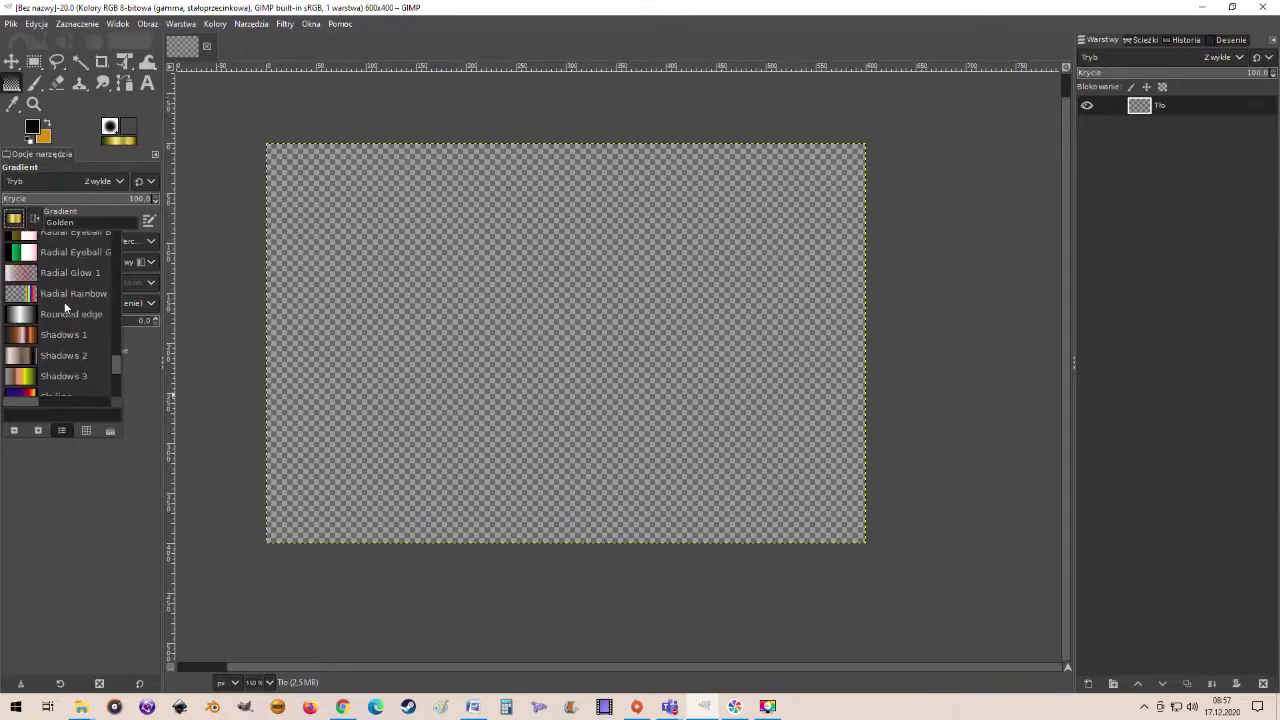
scroll(65, 310, "up", 3)
scroll(63, 308, "up", 3)
scroll(62, 307, "up", 3)
scroll(60, 306, "up", 3)
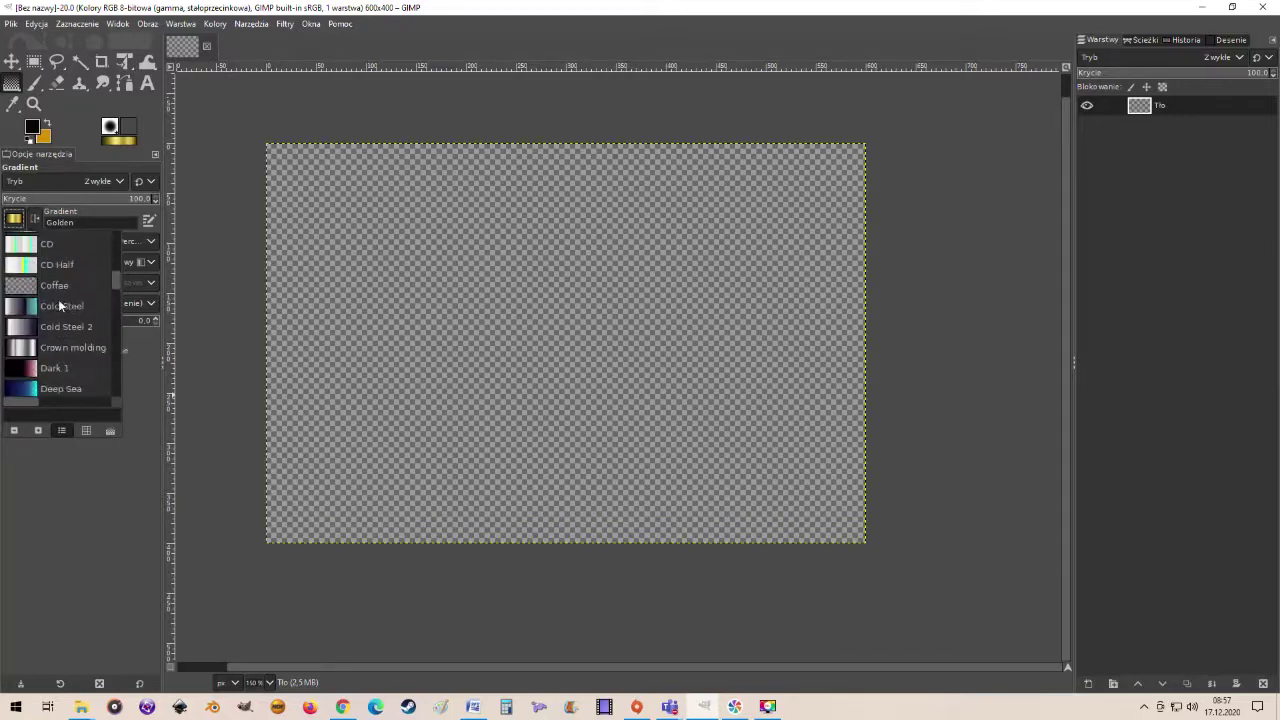
scroll(60, 306, "down", 1)
scroll(60, 306, "up", 1)
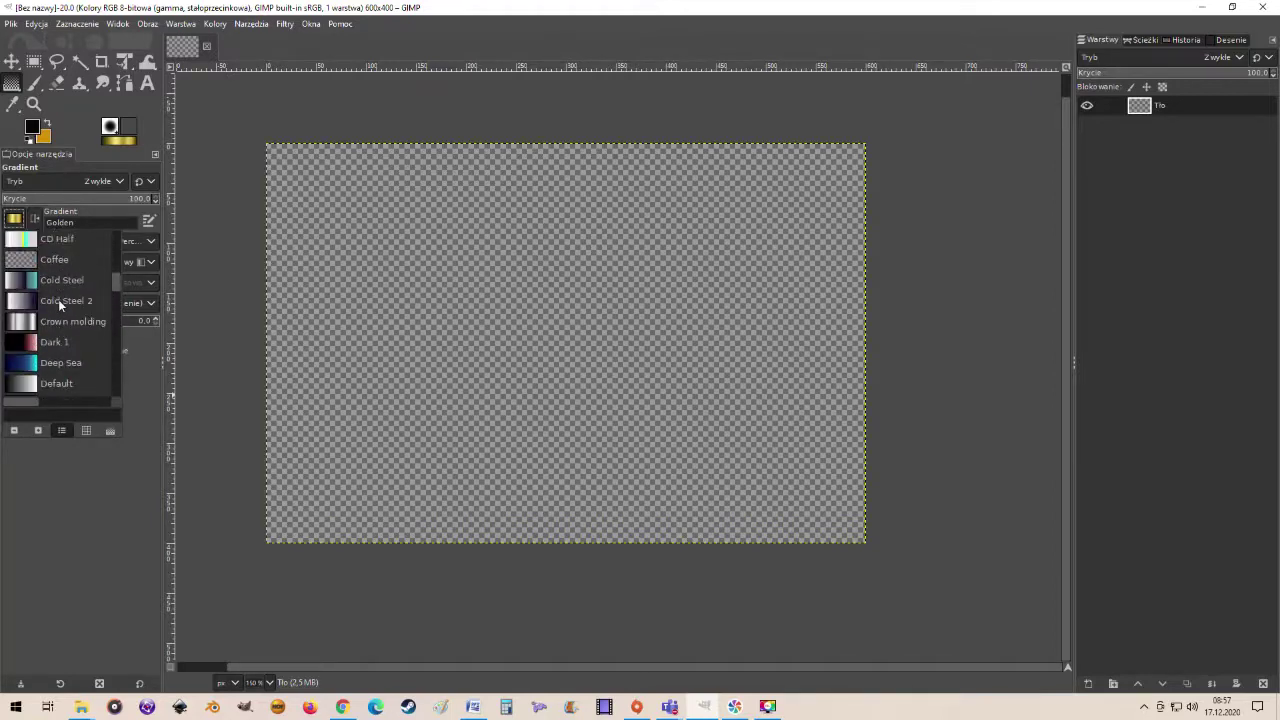
scroll(60, 306, "up", 3)
scroll(60, 306, "up", 1)
scroll(60, 306, "up", 3)
scroll(60, 306, "up", 2)
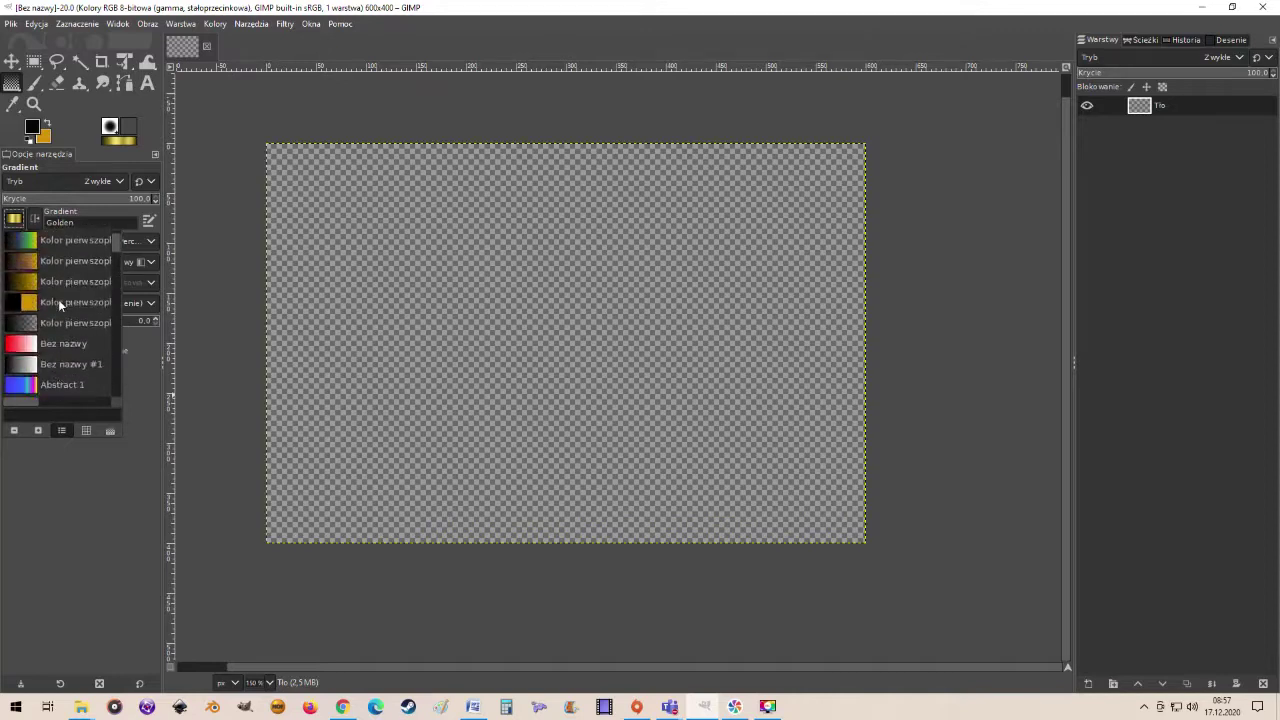
scroll(60, 306, "down", 1)
scroll(60, 306, "down", 1)
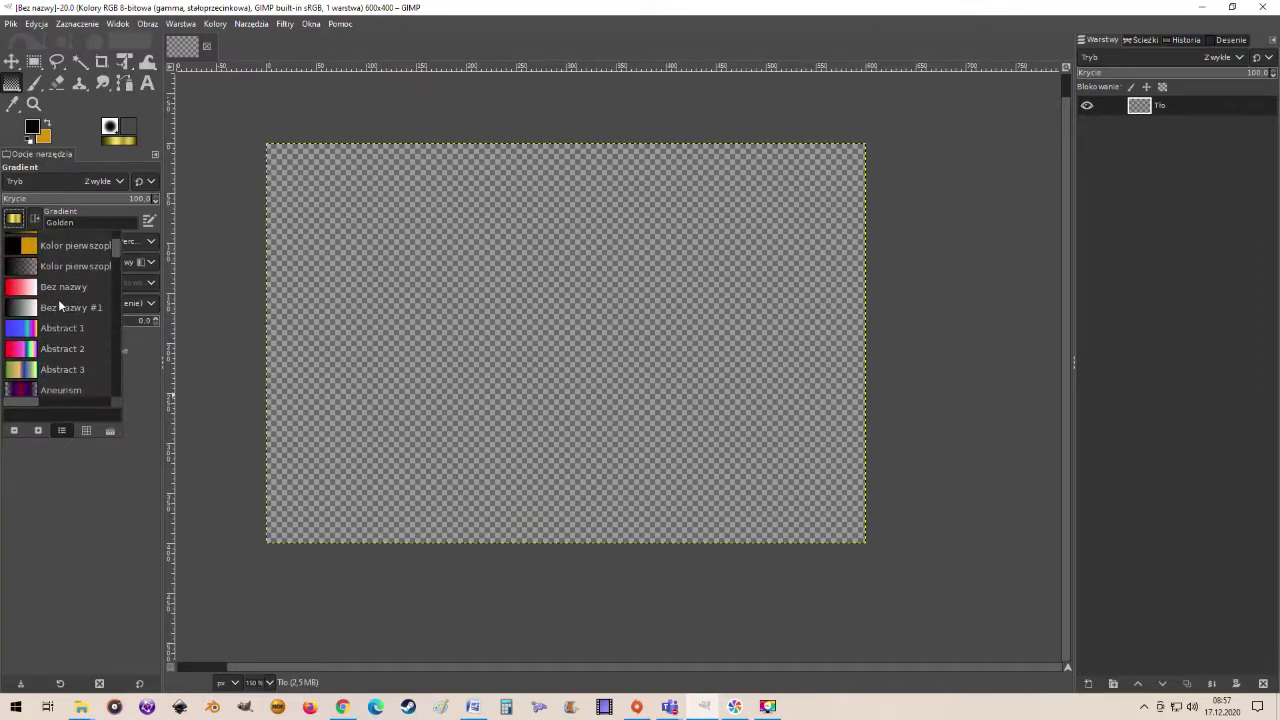
scroll(59, 306, "down", 1)
scroll(70, 308, "down", 3)
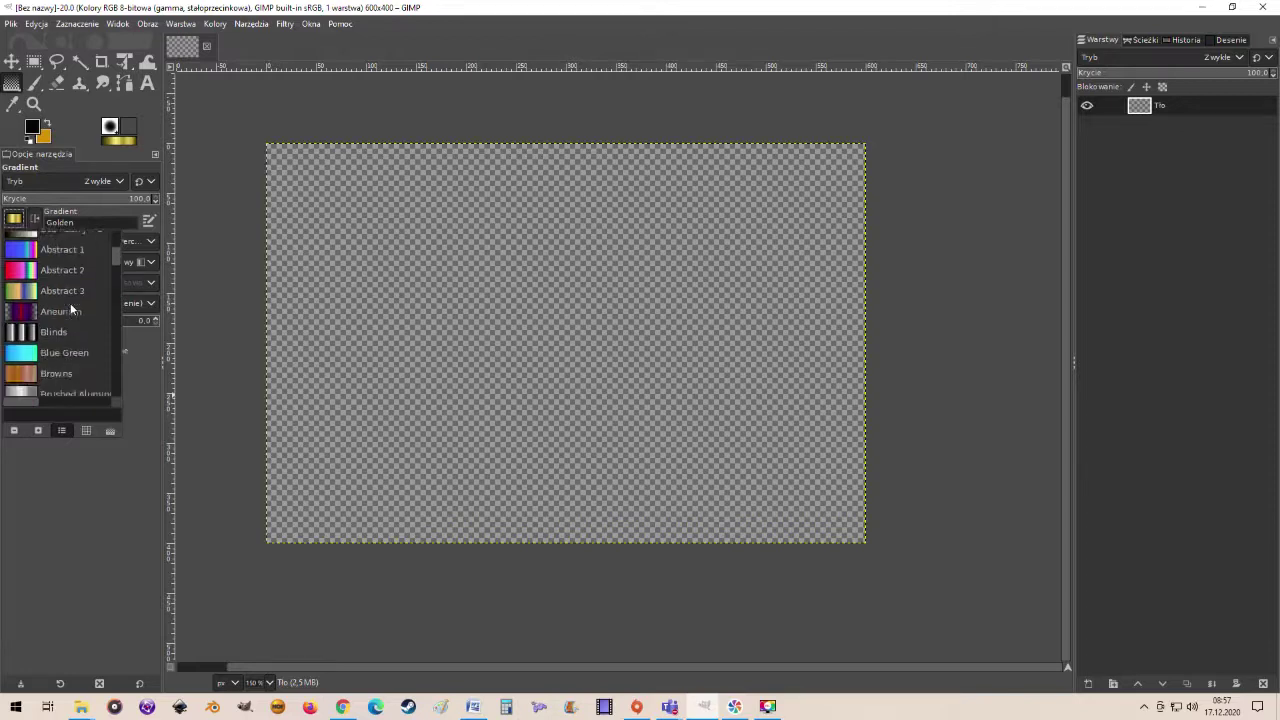
scroll(70, 308, "up", 7)
scroll(70, 308, "up", 1)
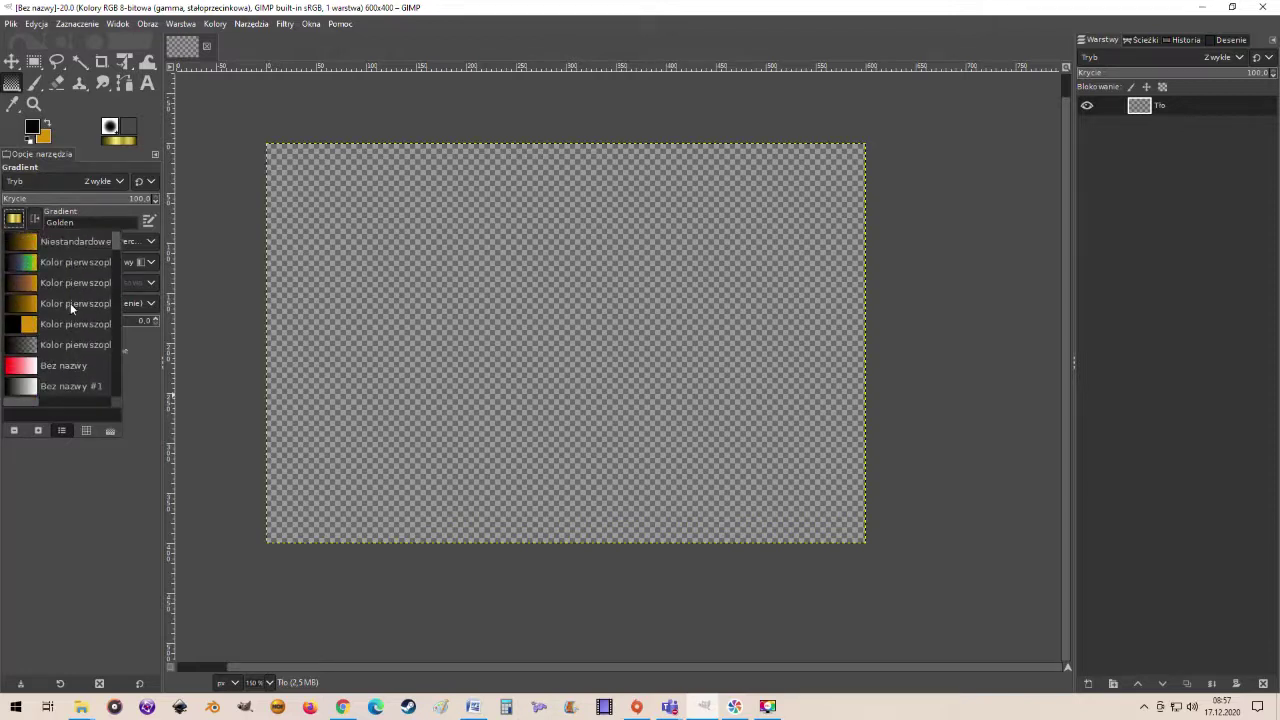
scroll(70, 303, "down", 1)
scroll(70, 303, "down", 4)
scroll(70, 303, "down", 4)
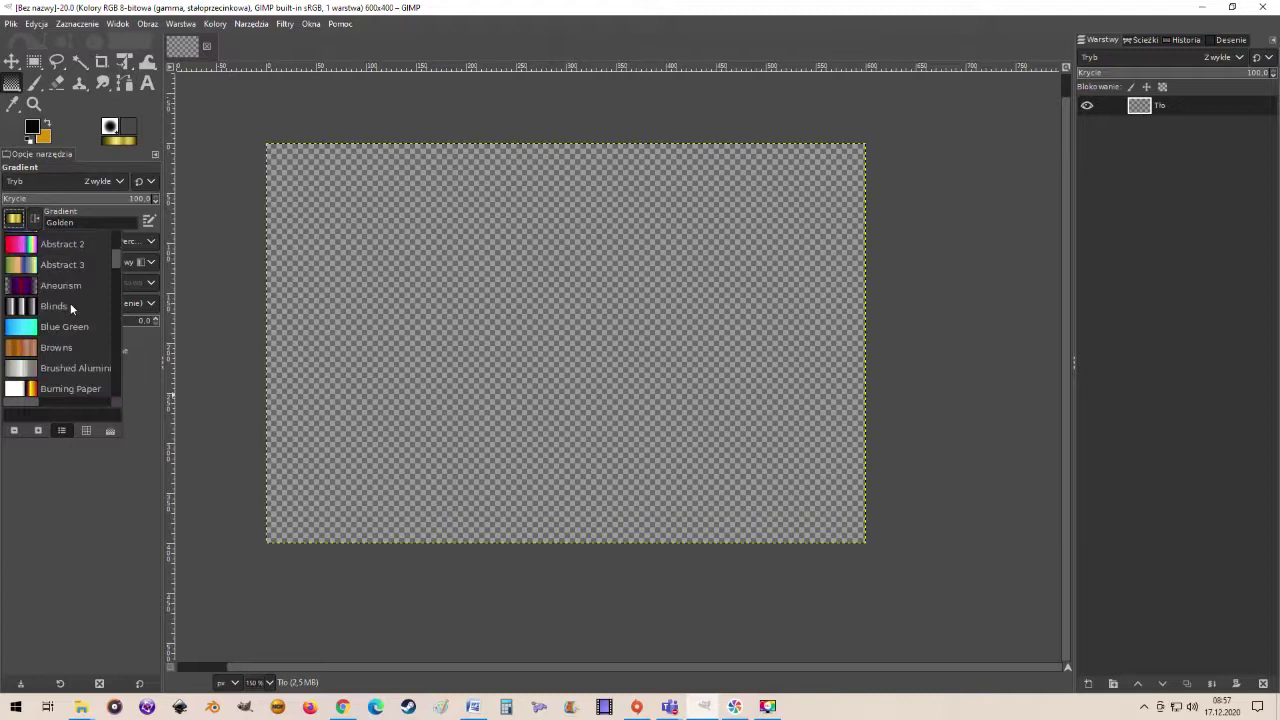
scroll(70, 303, "up", 3)
scroll(70, 303, "down", 3)
scroll(70, 303, "down", 1)
scroll(70, 303, "down", 1)
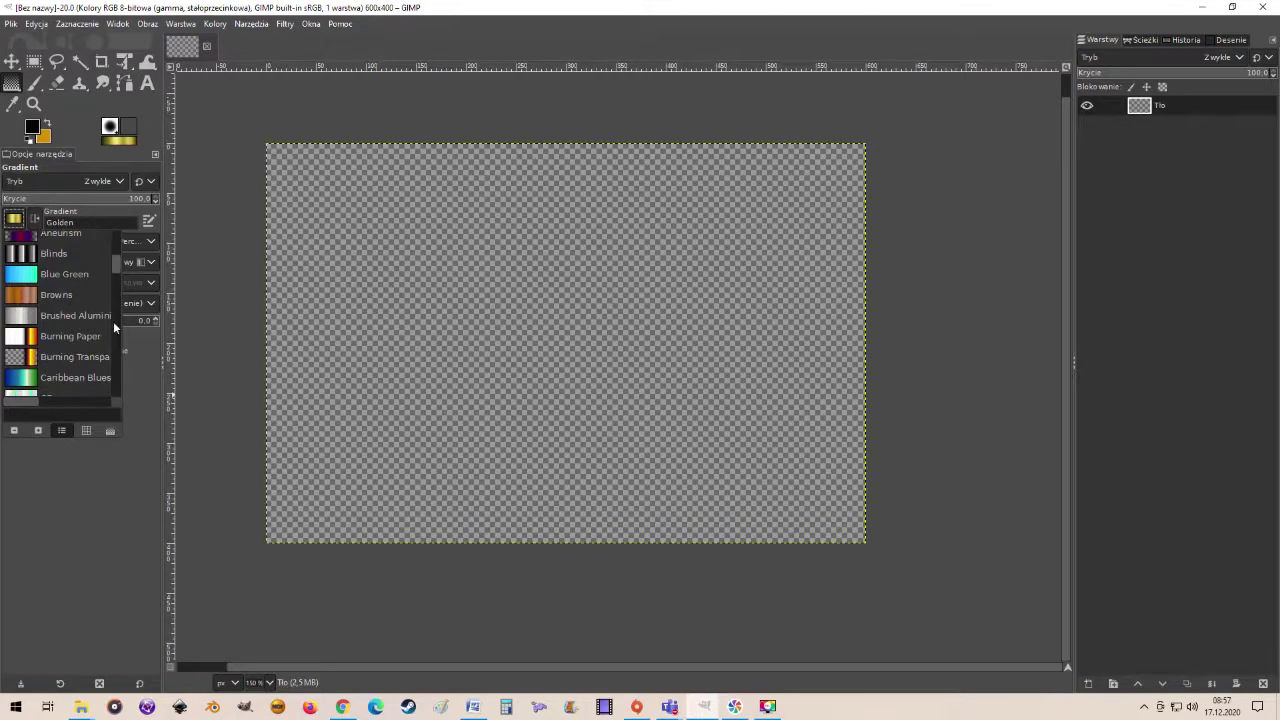
double_click(60, 274)
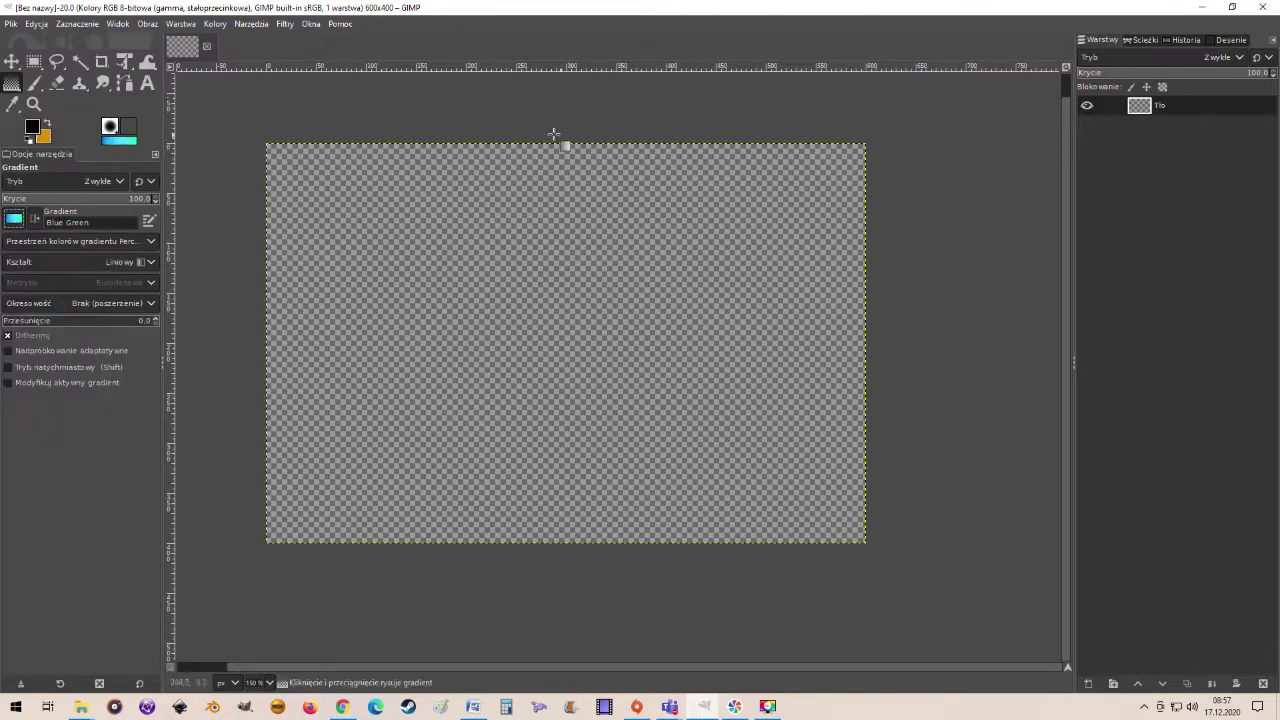
Drag a top-to-bottom Blue Green gradient across the whole canvas and commit it
mouse_move(551, 135)
left_mouse_down()
mouse_move(551, 526)
mouse_move(563, 563)
left_mouse_up()
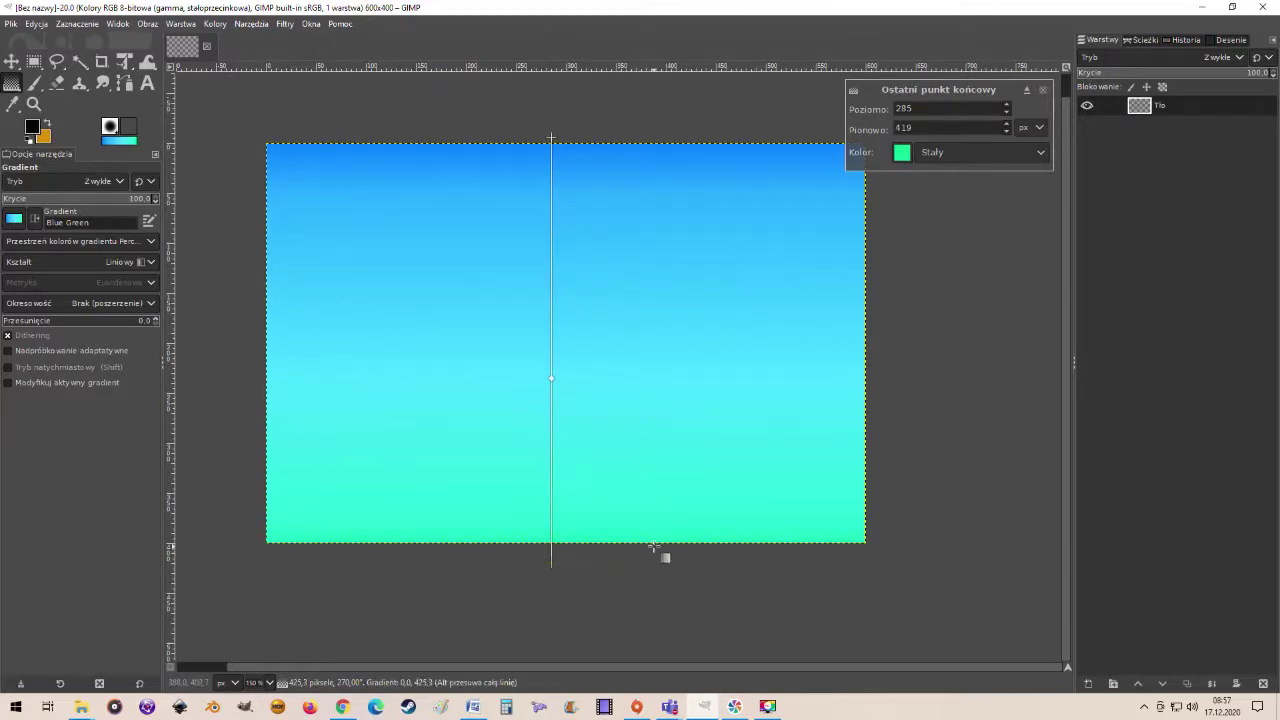
key("Return")
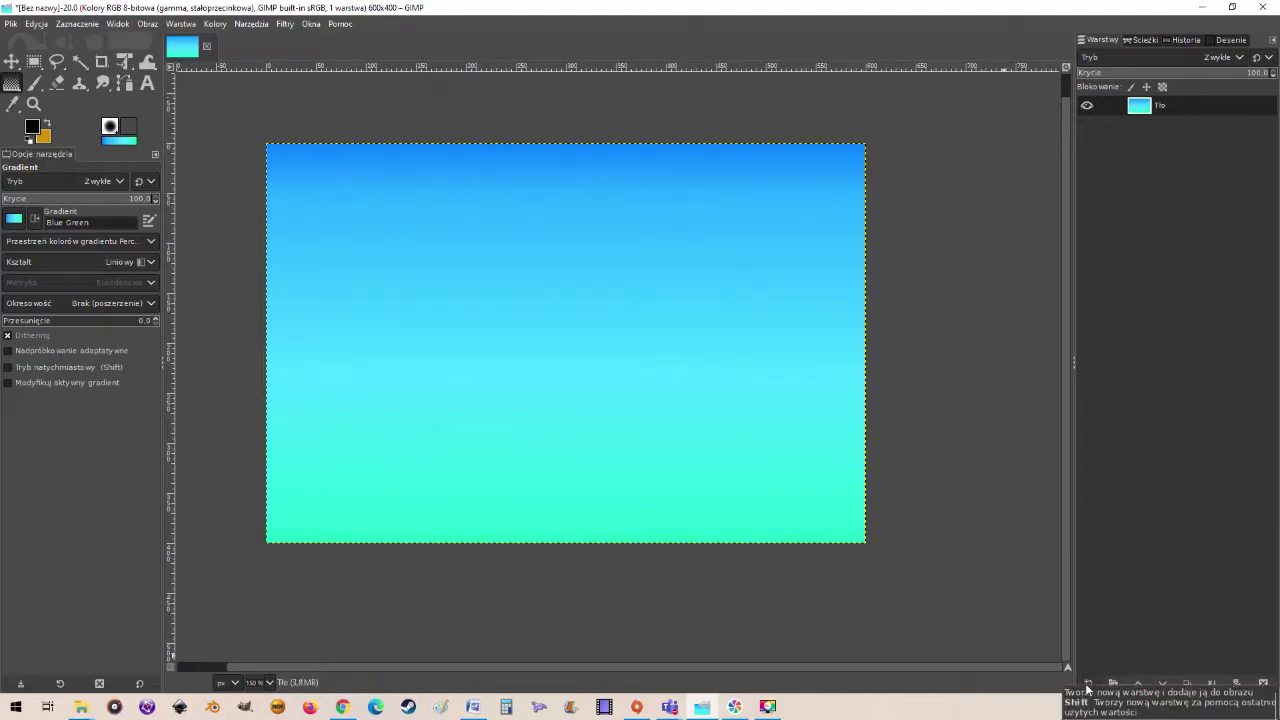
Add transparent layer Warstwa and set a size-2 '1. Pixel' Pencil, undoing a test dot
left_click(1087, 688)
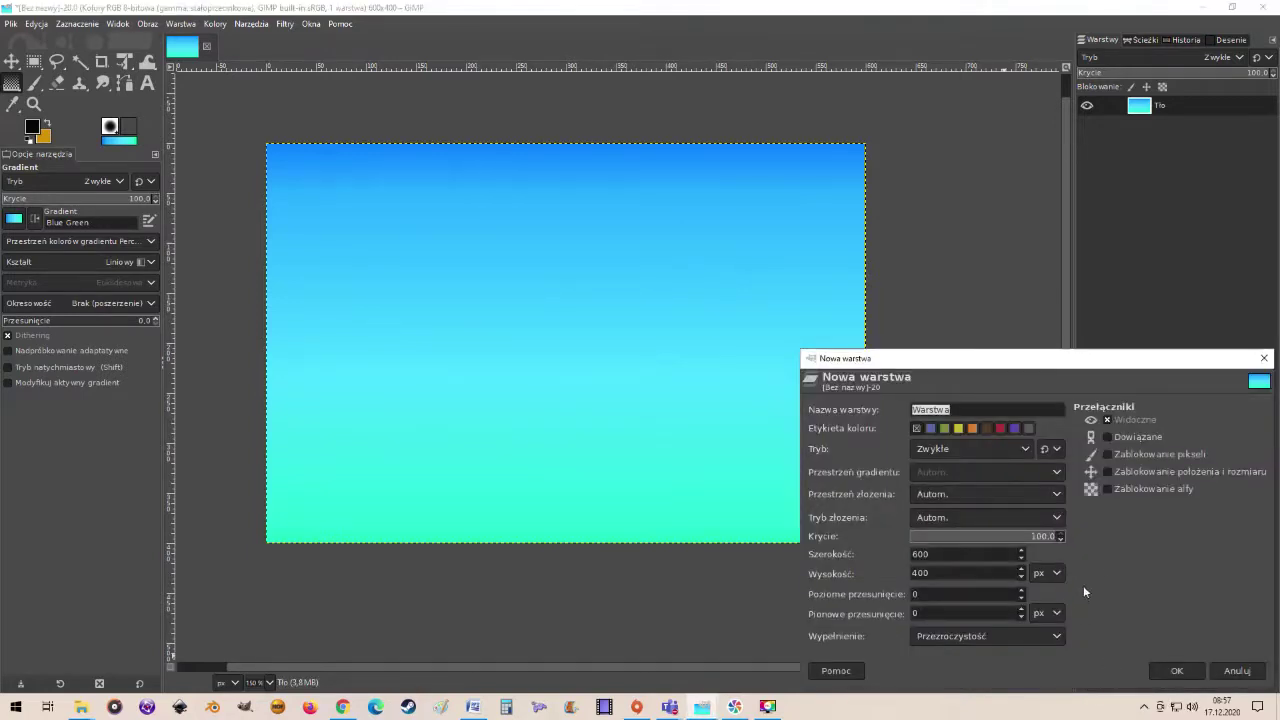
left_click(1175, 671)
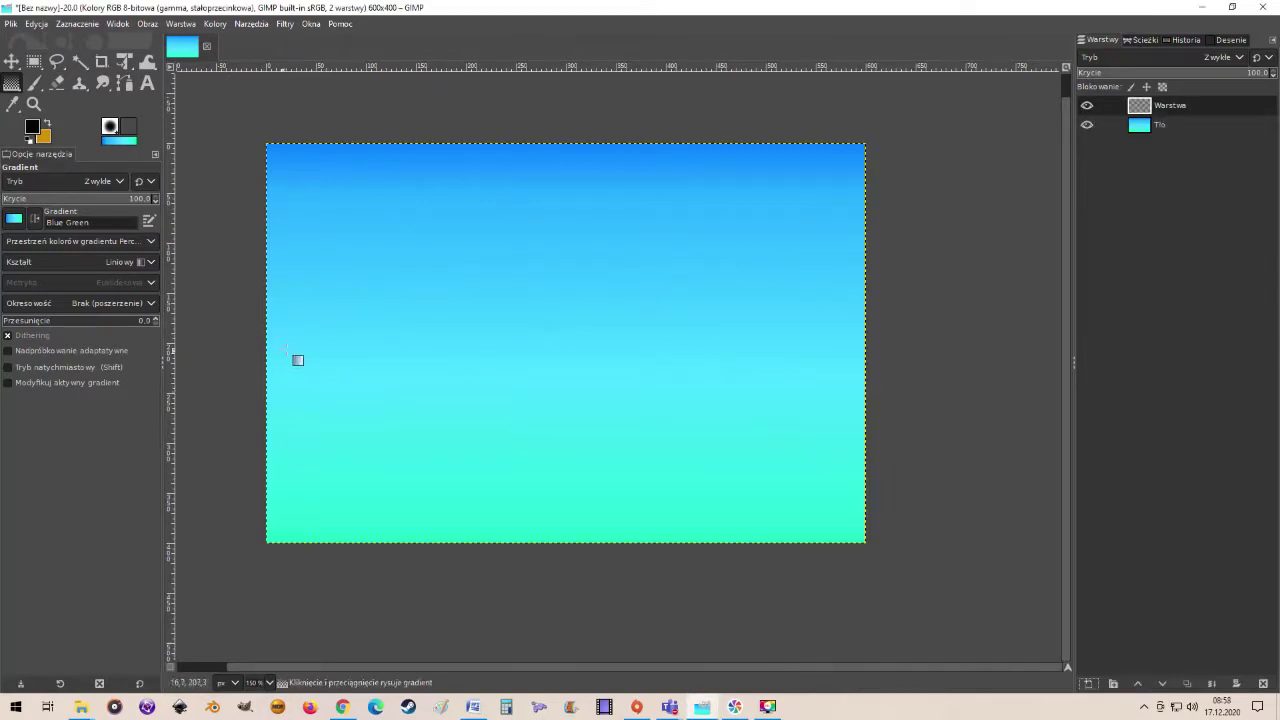
right_click(34, 88)
left_click(75, 106)
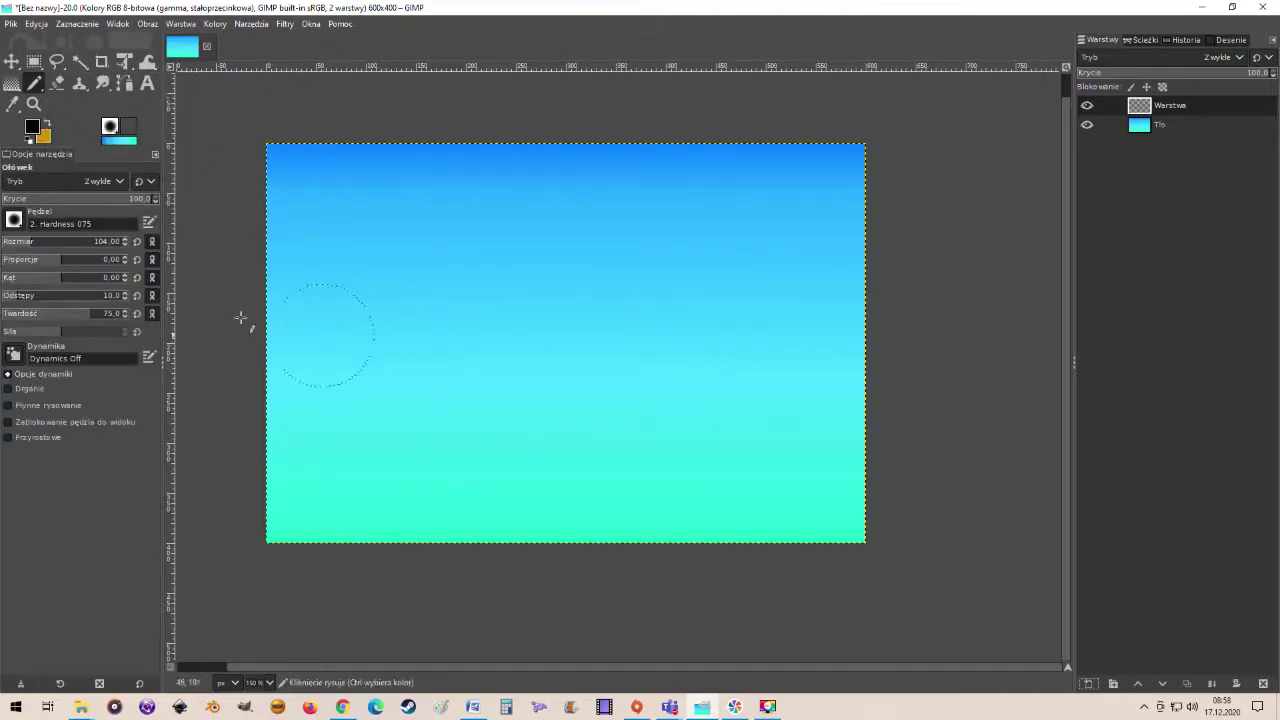
left_click(13, 220)
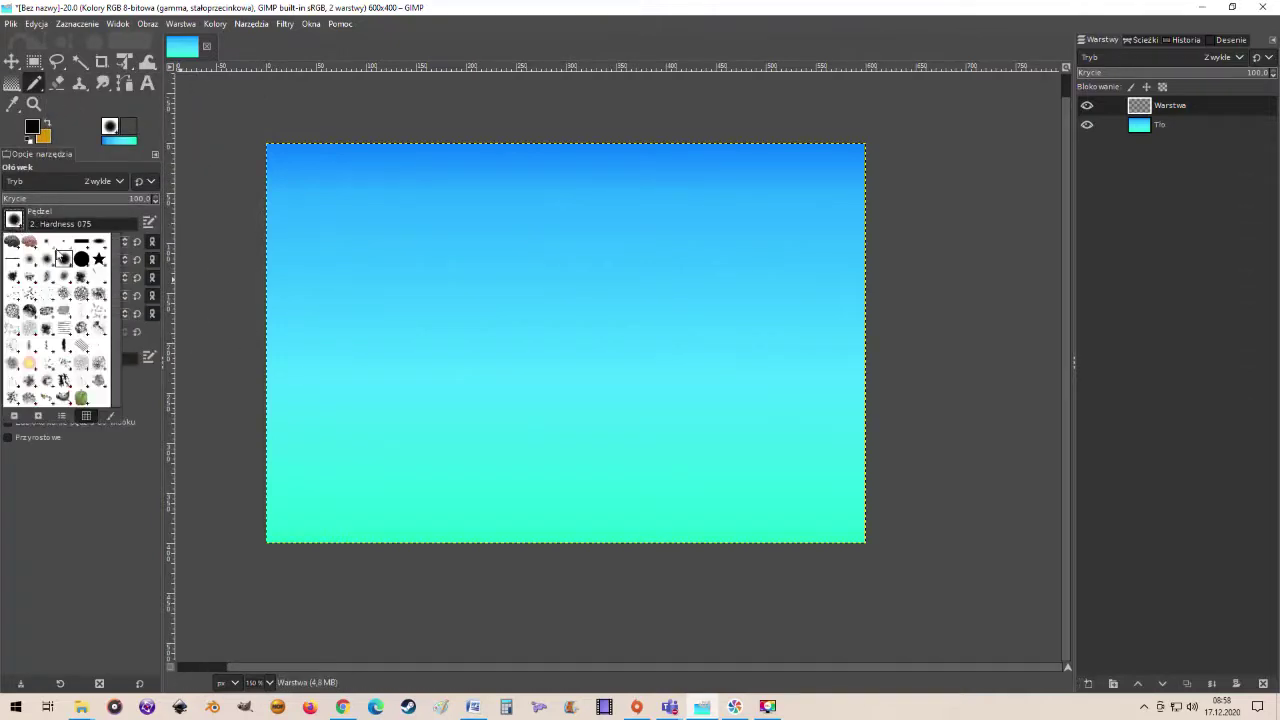
double_click(58, 250)
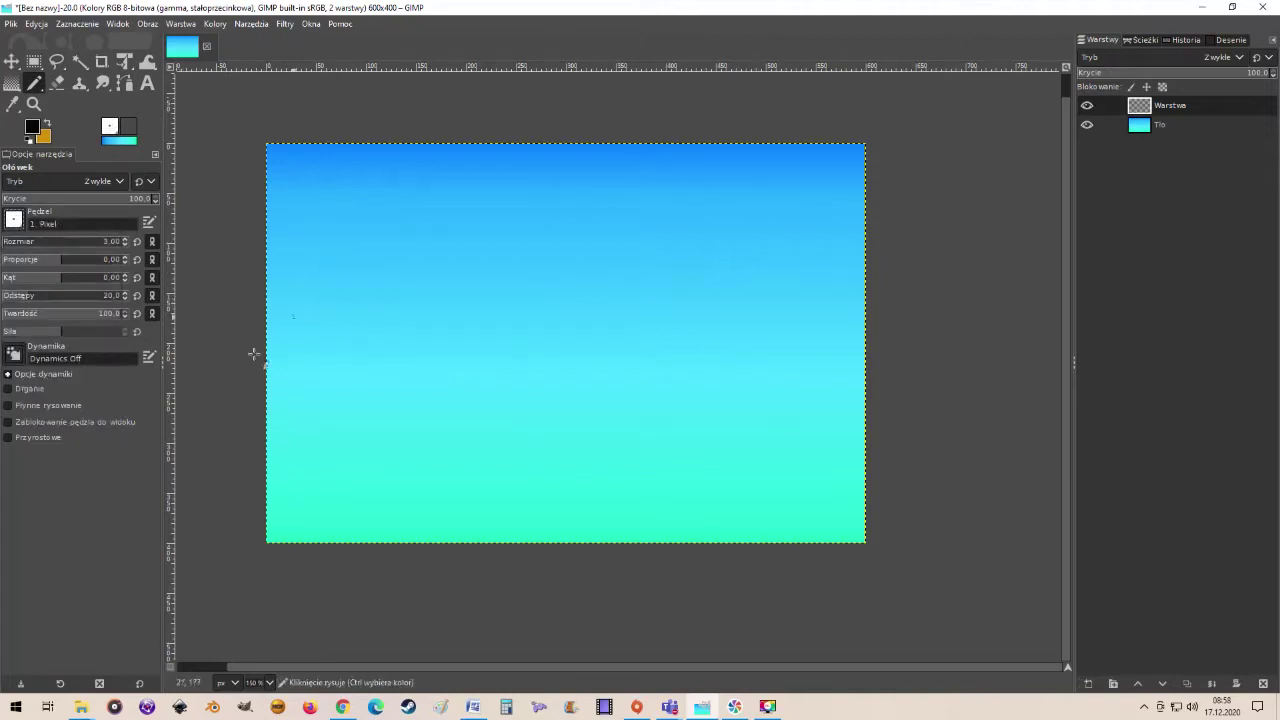
left_click(125, 245)
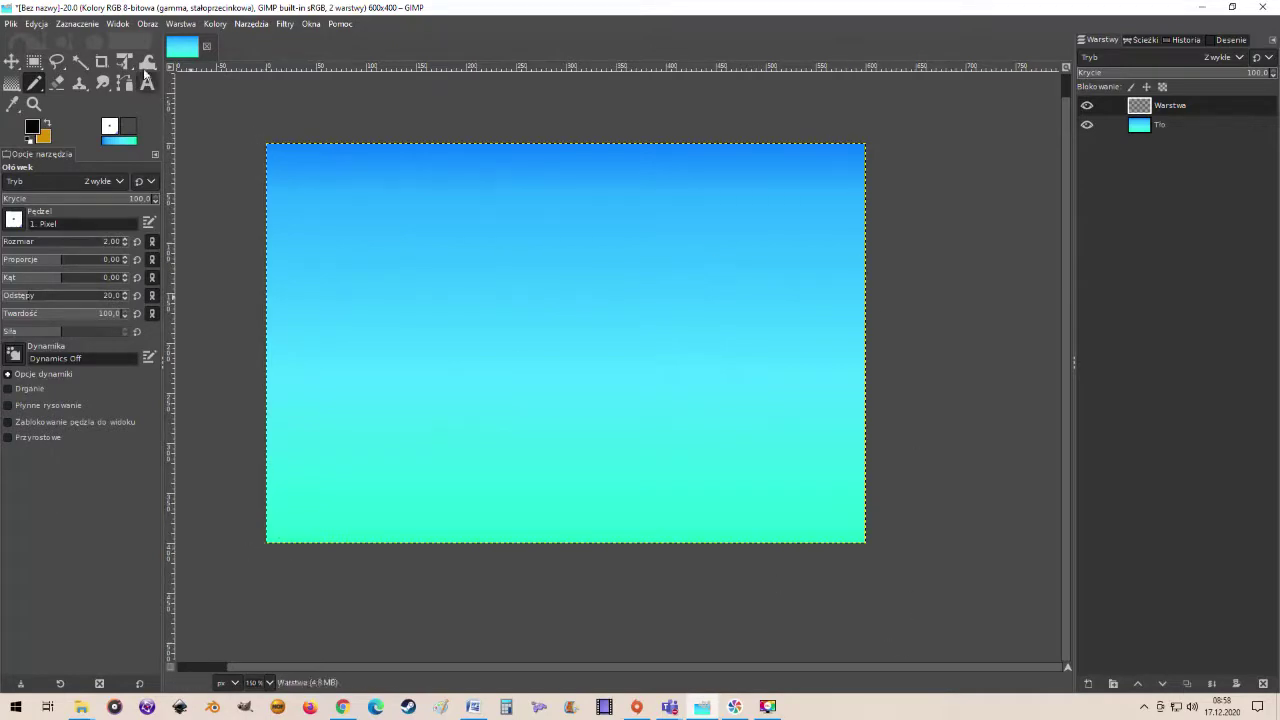
left_click(568, 311)
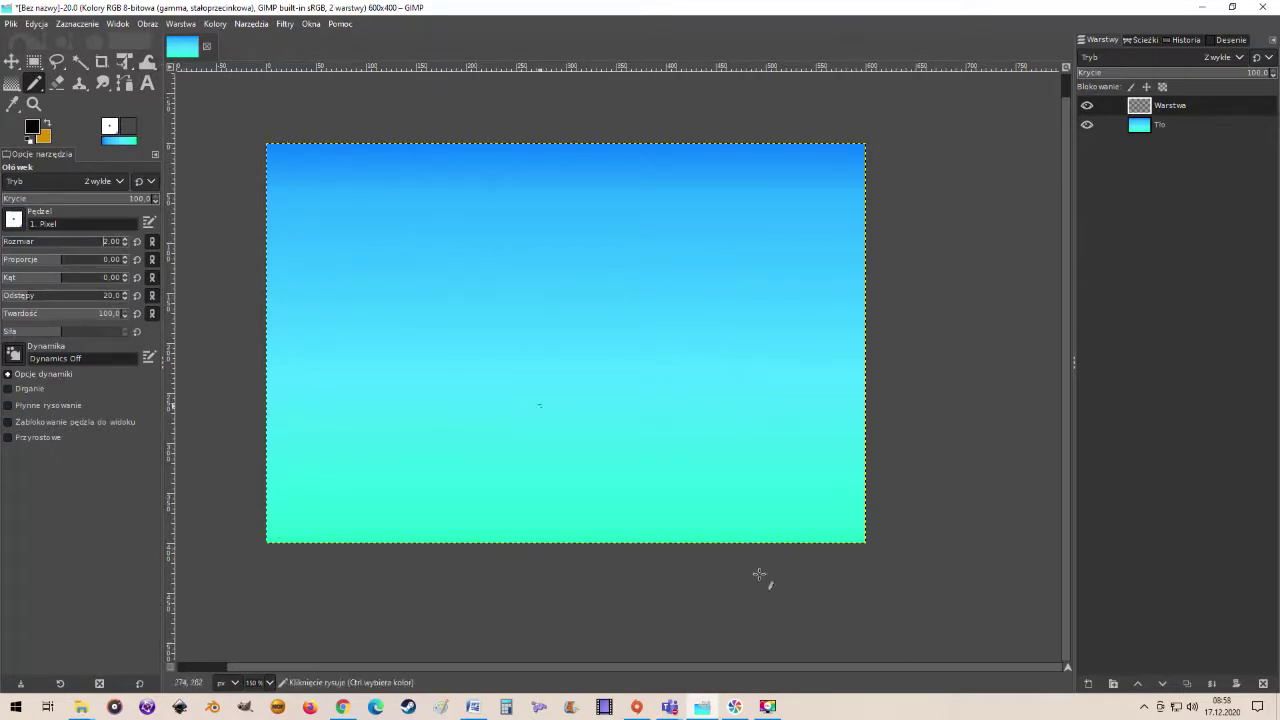
left_click(306, 236)
key("ctrl+z")
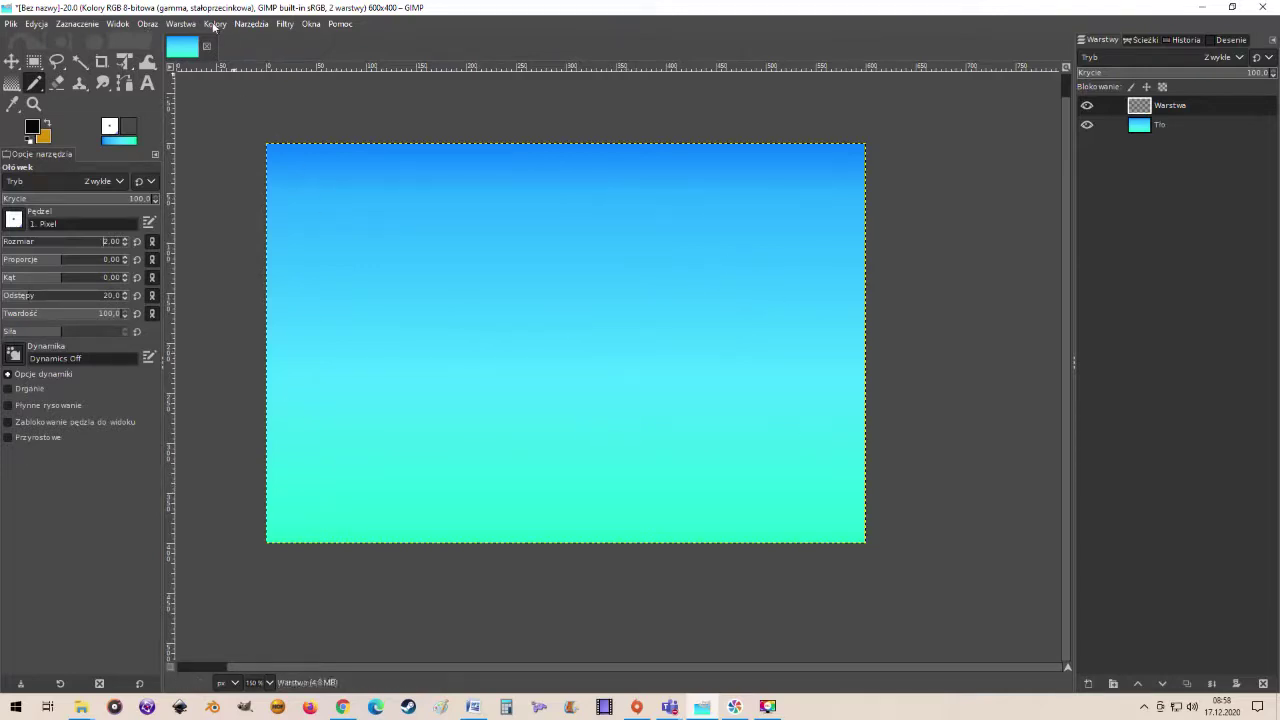
Show the image grid and set its line style to Intersections (crosshairs)
left_click(117, 24)
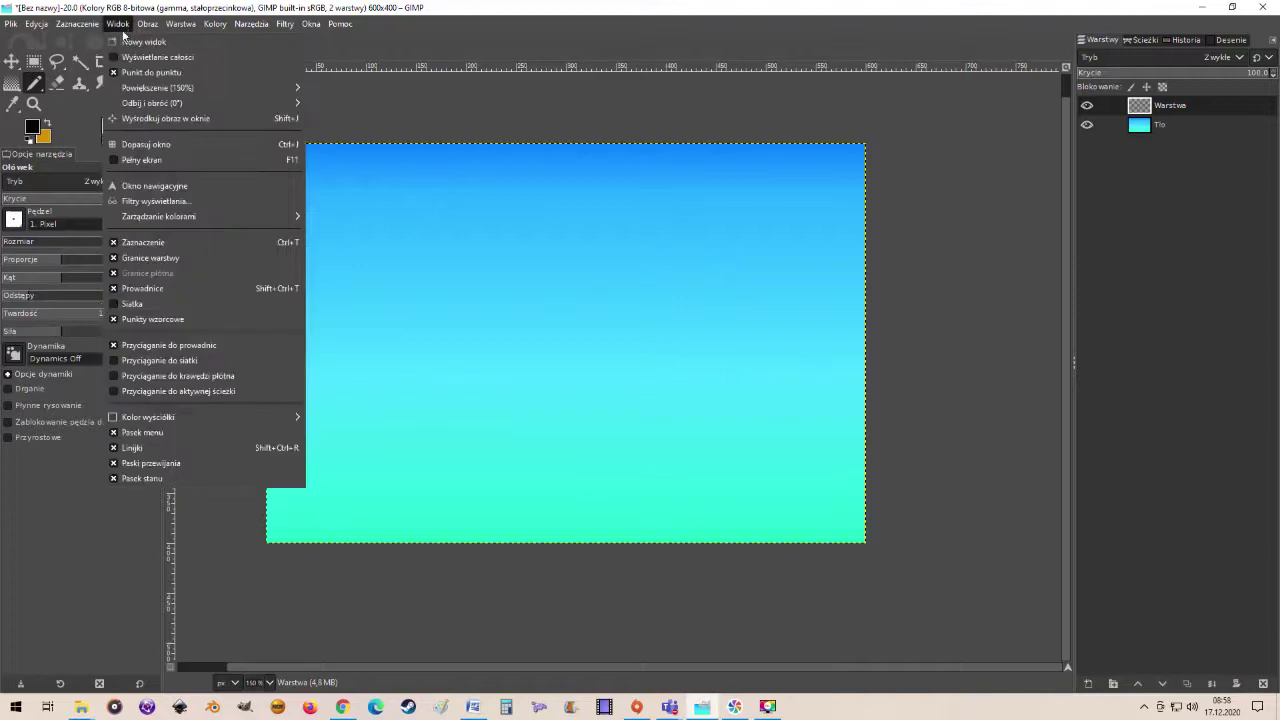
left_click(130, 304)
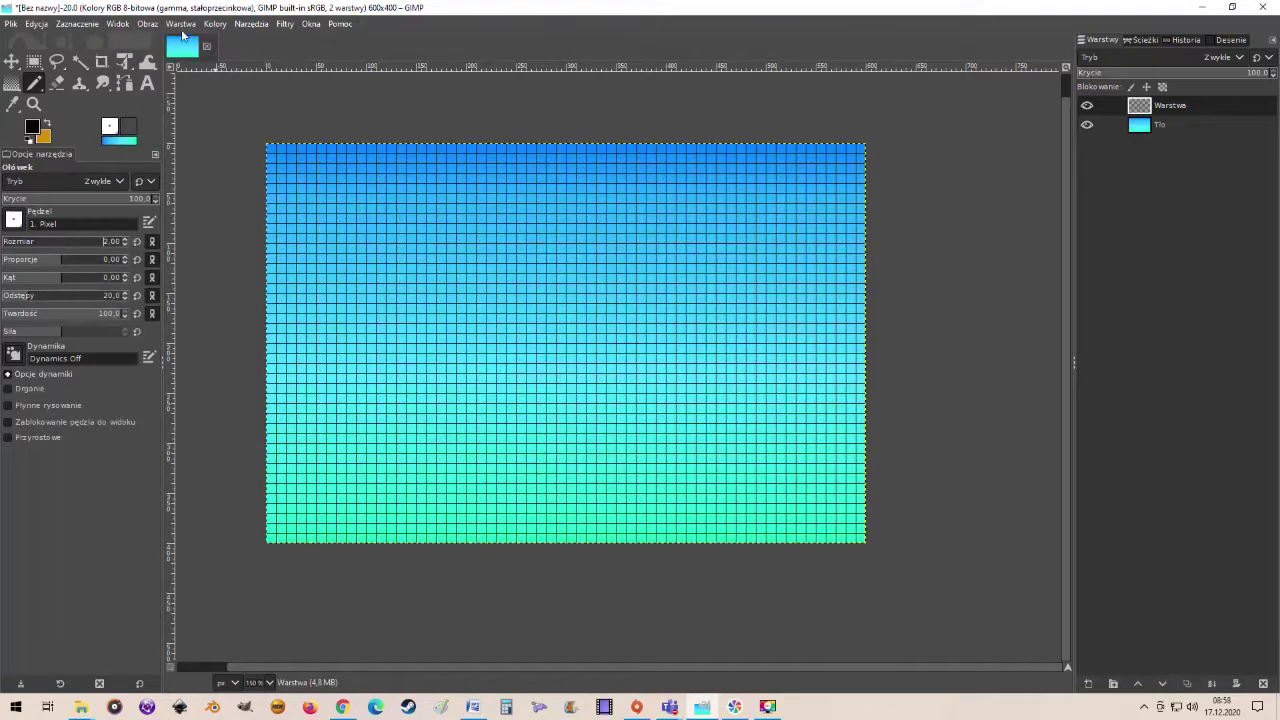
left_click(152, 26)
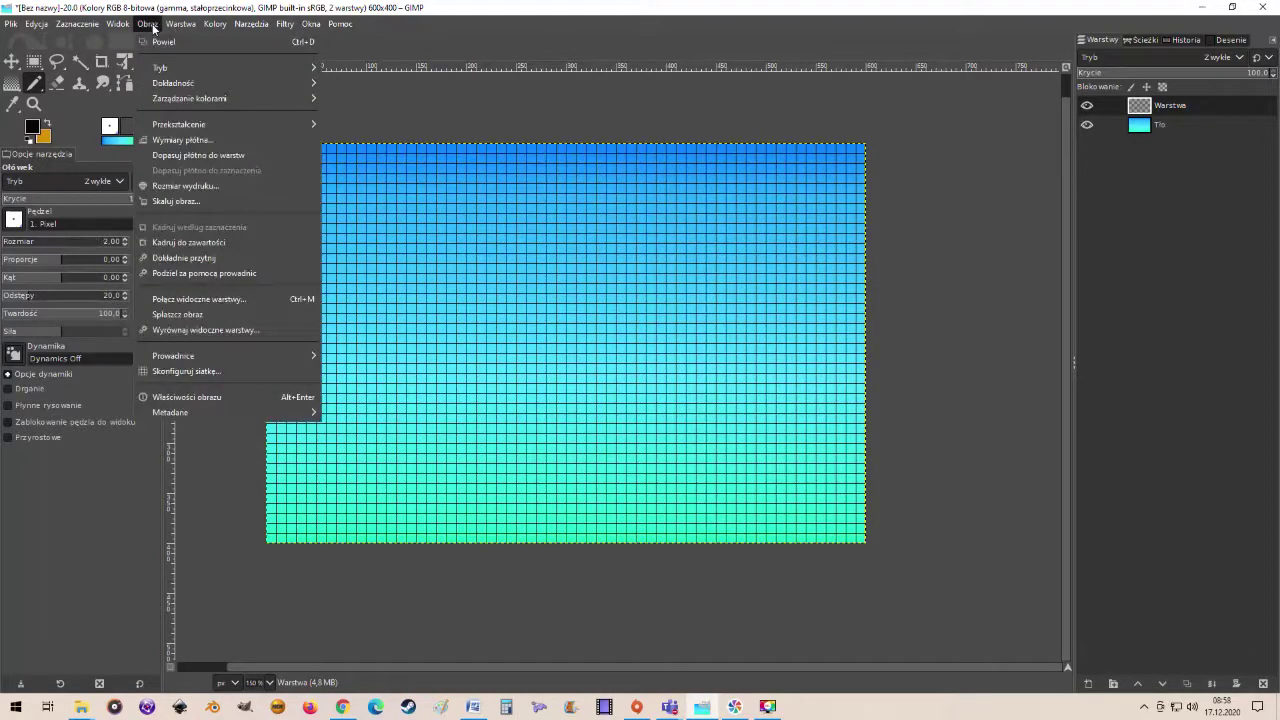
left_click(200, 371)
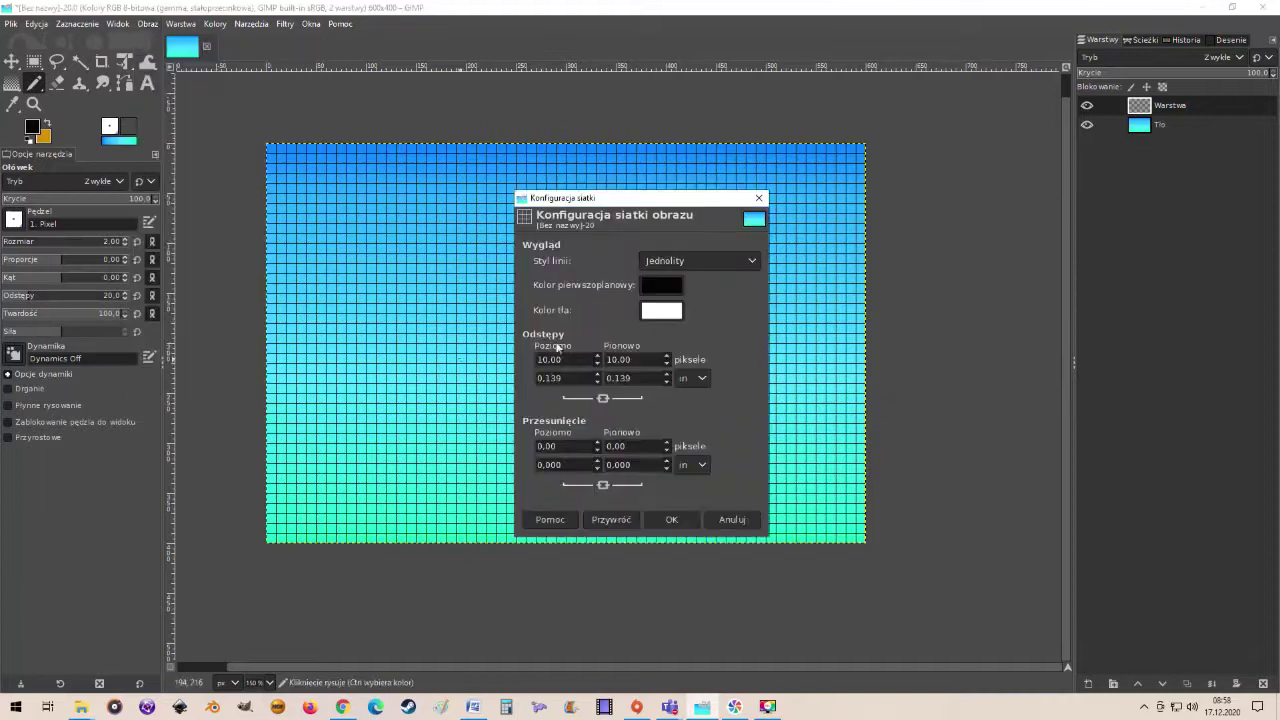
left_click(755, 261)
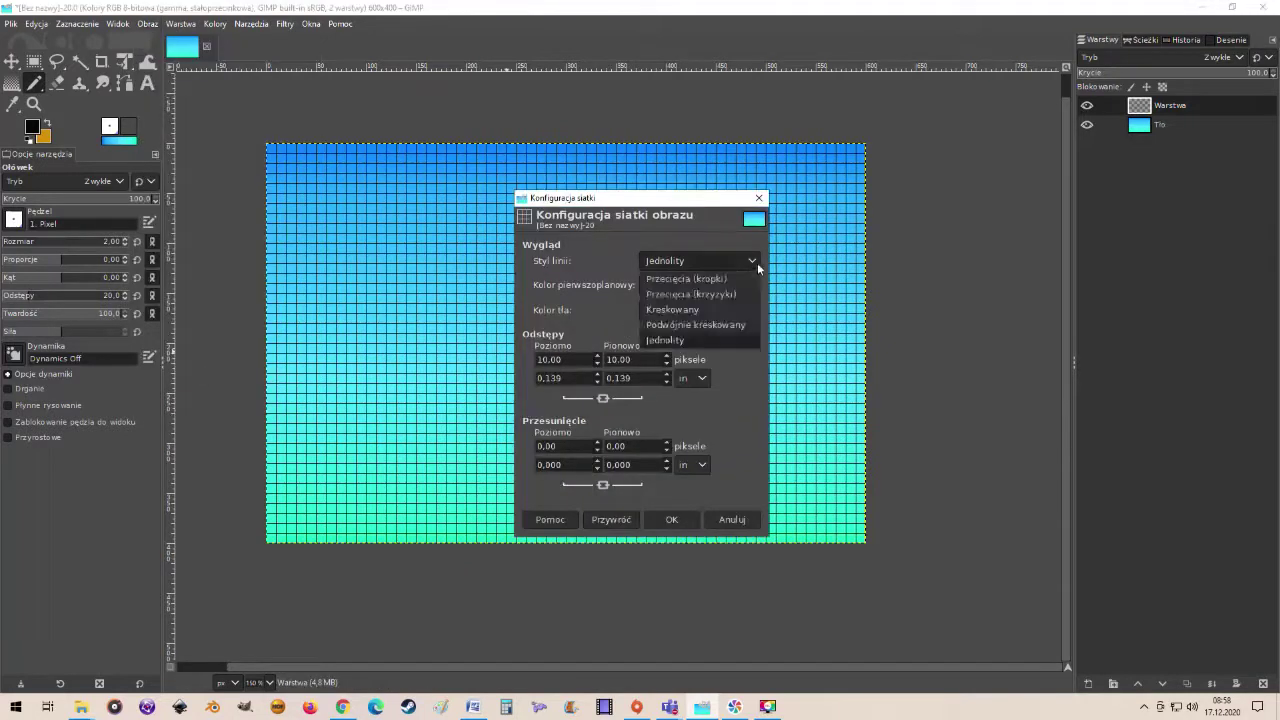
left_click(698, 296)
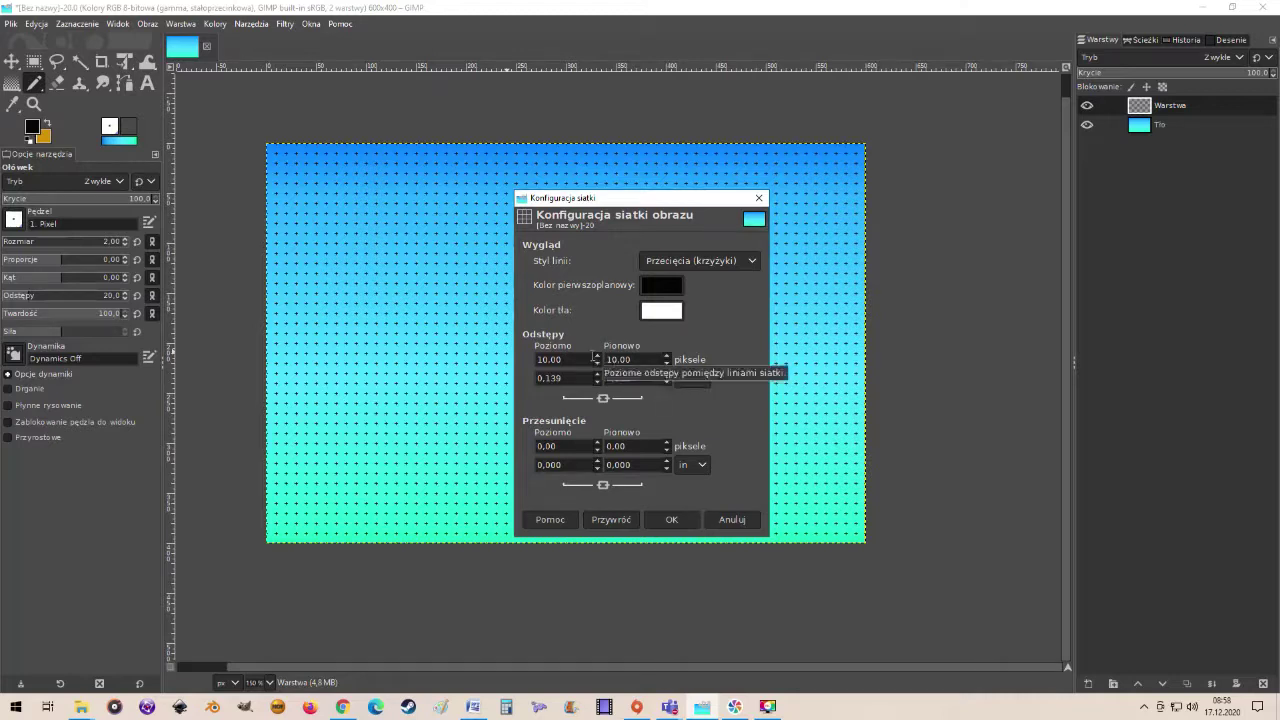
Set grid spacing to 20 px horizontally and vertically and apply it
left_click(597, 356)
left_click(597, 356)
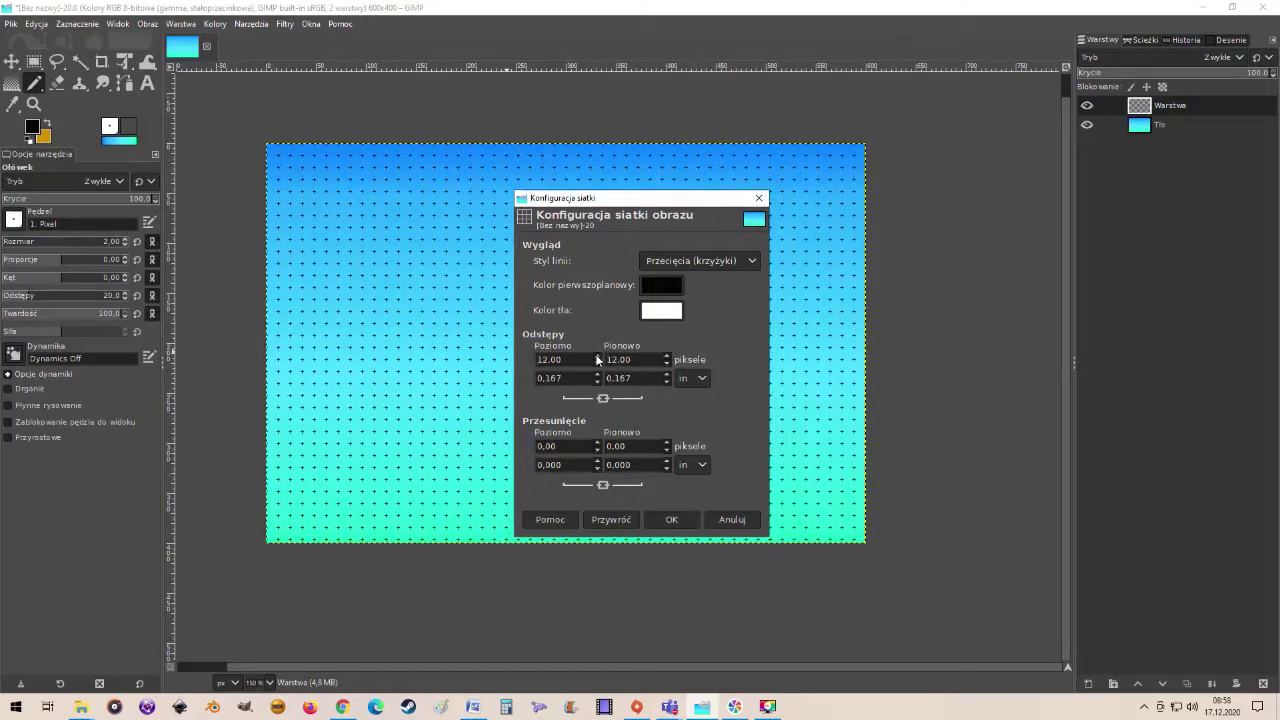
left_click(597, 356)
left_click(597, 356)
left_click(597, 356)
left_click(597, 356)
left_click(597, 356)
left_click(597, 356)
left_click(597, 356)
left_click(597, 356)
left_click(599, 365)
left_click(672, 520)
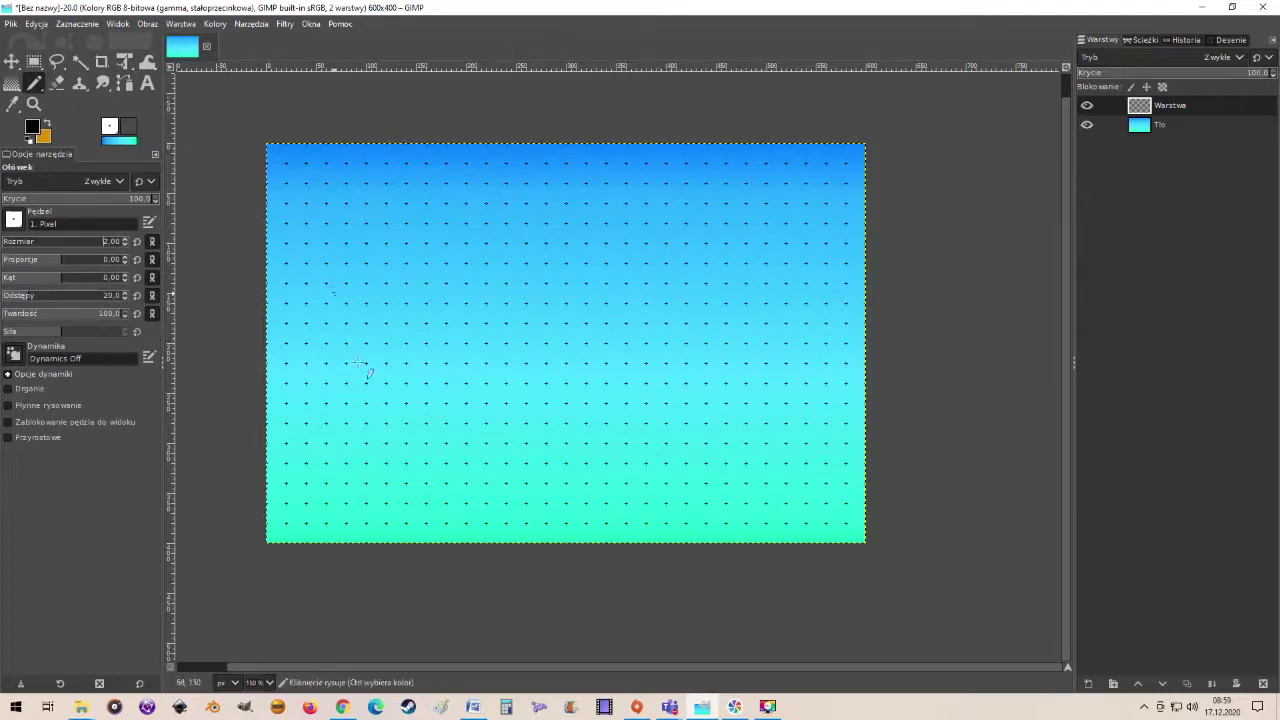
left_click(120, 24)
Draw the two corner-to-corner pencil diagonals forming an X
left_click(160, 366)
left_click(866, 543, "shift")
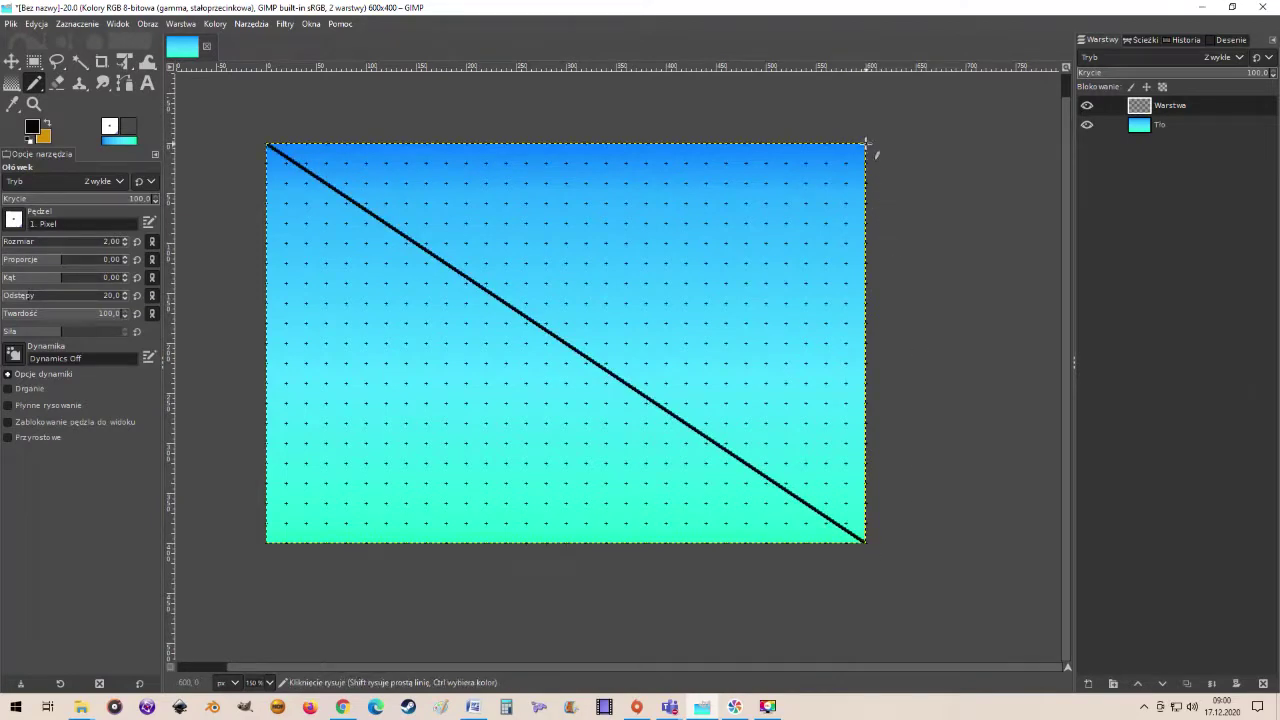
left_click(866, 143)
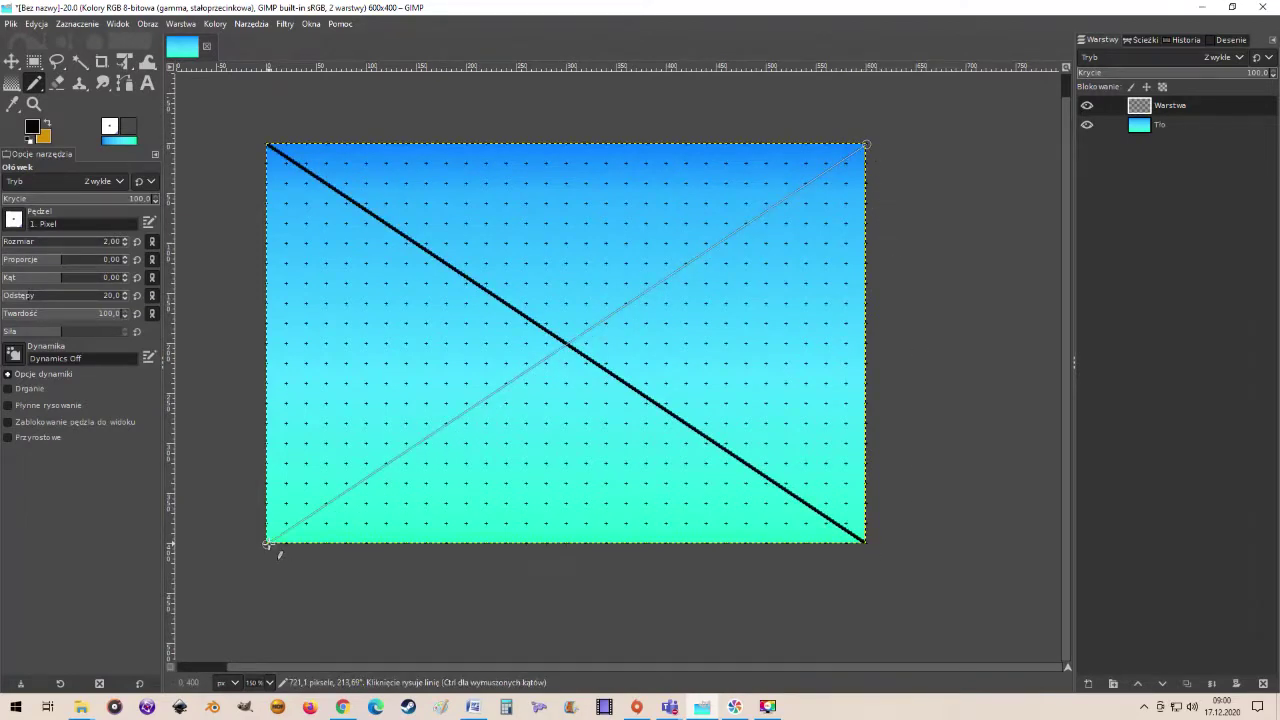
left_click(267, 544, "shift")
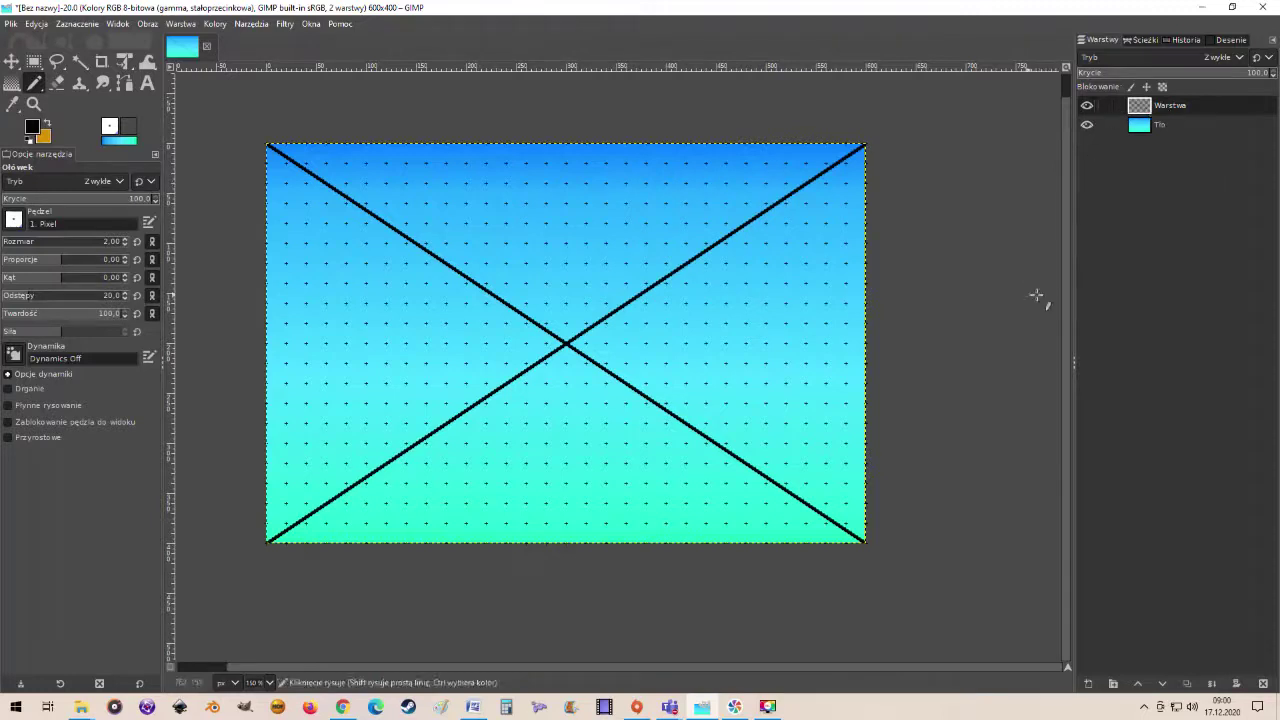
Toggle the line layer's visibility to compare, then draw a horizontal line at y 240
left_click(1086, 106)
left_click(1086, 106)
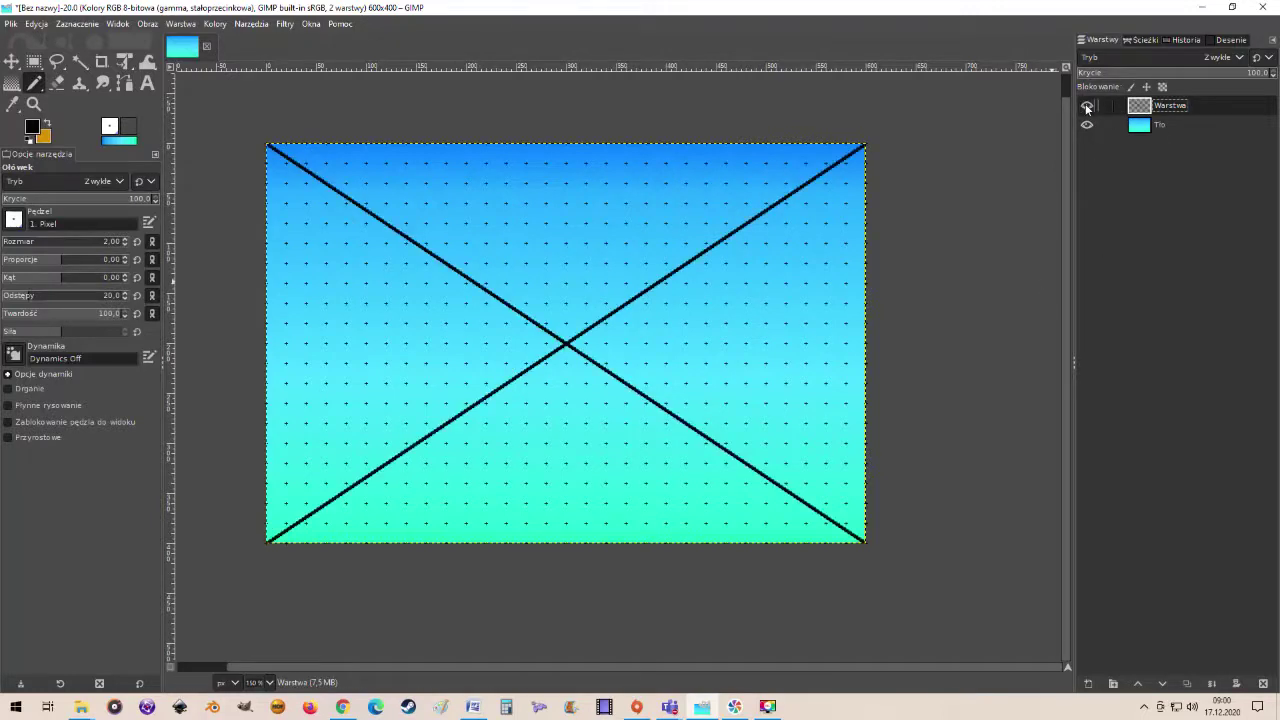
left_click(1087, 107)
left_click(1087, 108)
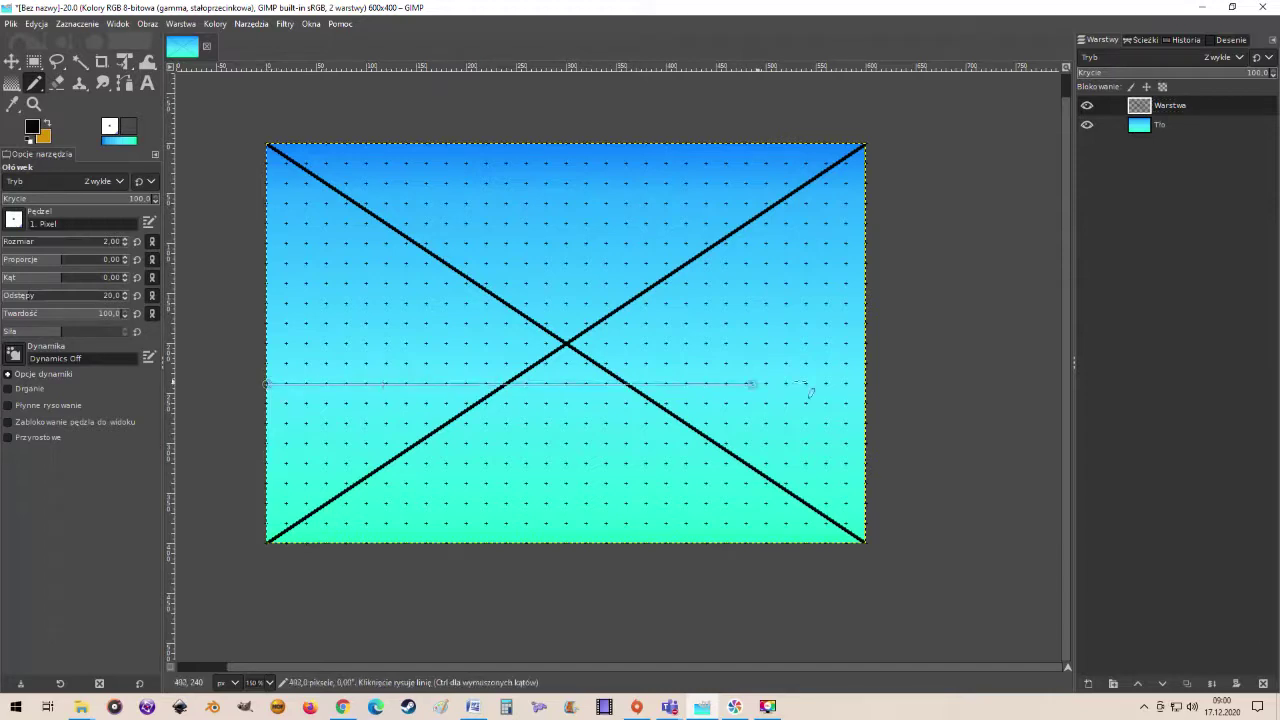
left_click(866, 382, "shift")
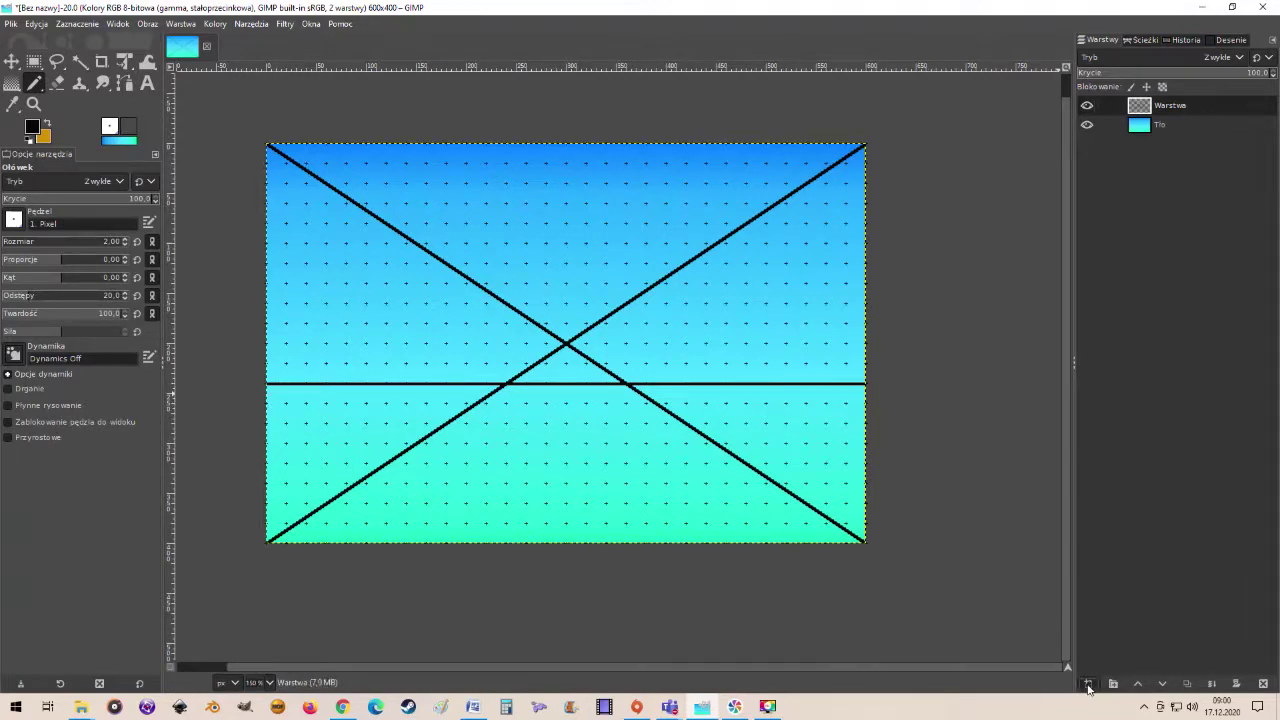
Add layer Warstwa #1 and select the 600×160 band from y 240 to the bottom
left_click(1088, 684)
left_click(1177, 669)
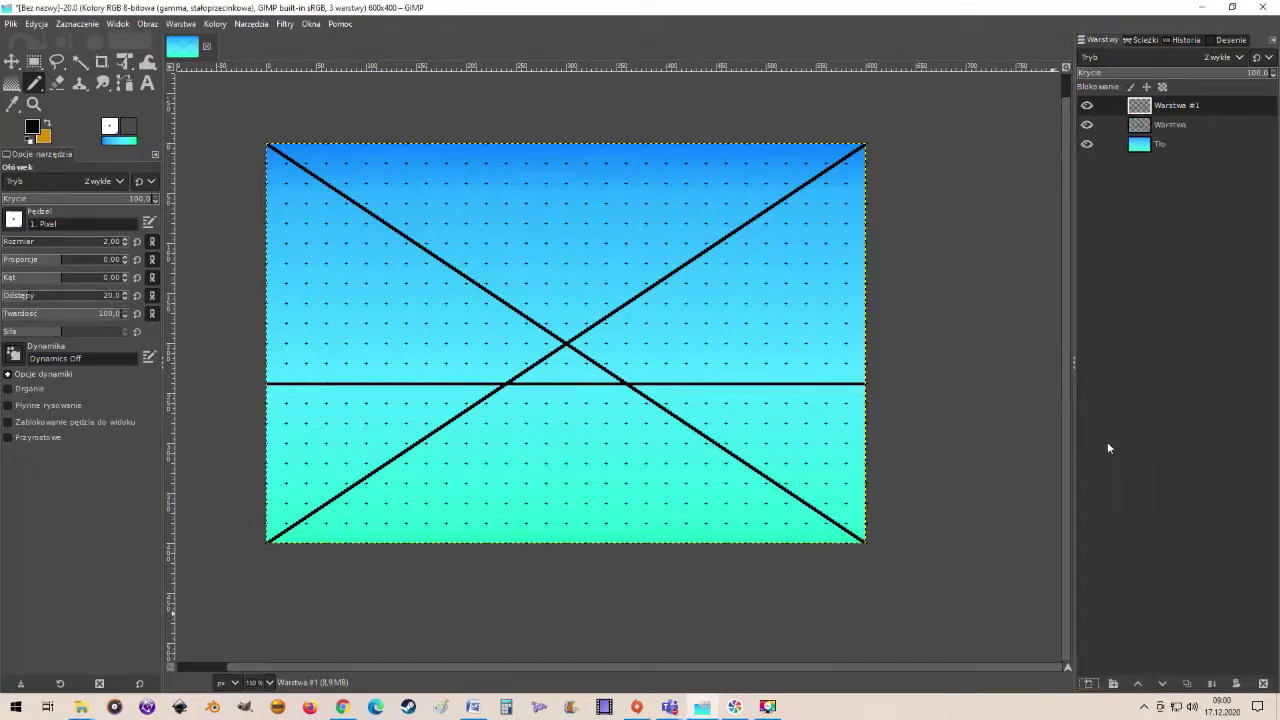
left_click(34, 63)
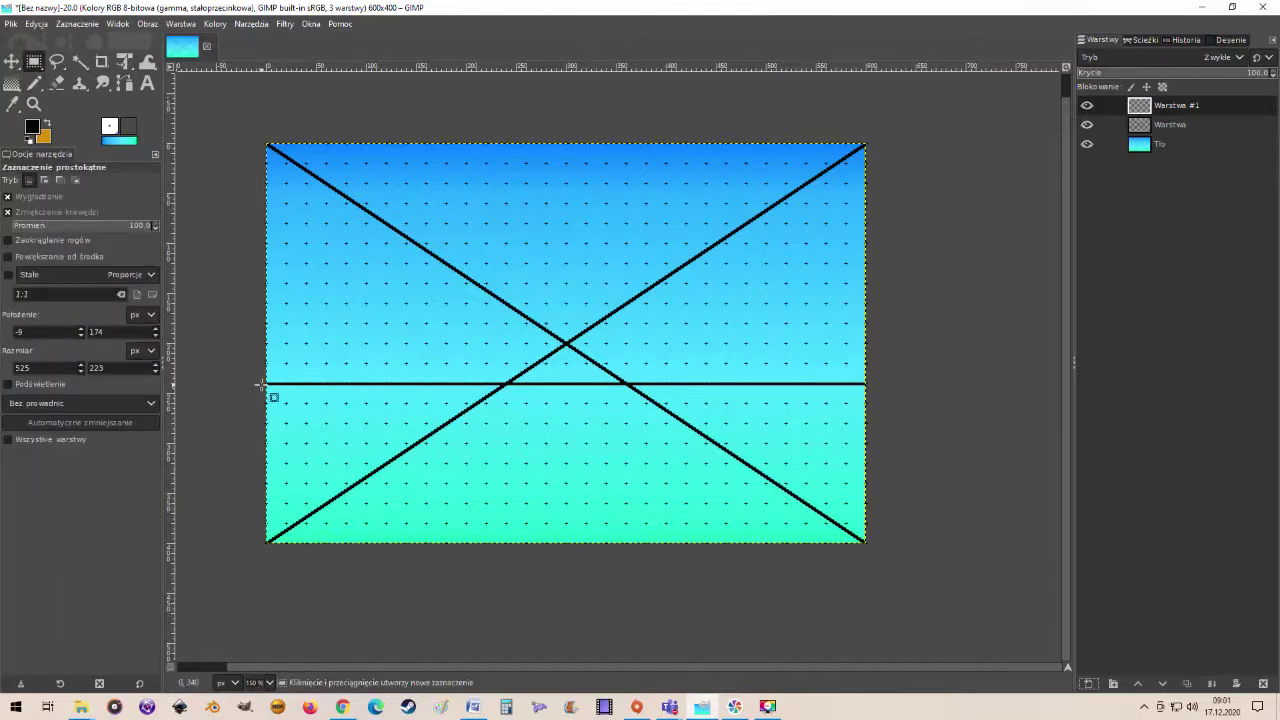
left_click_drag(264, 384, 867, 545)
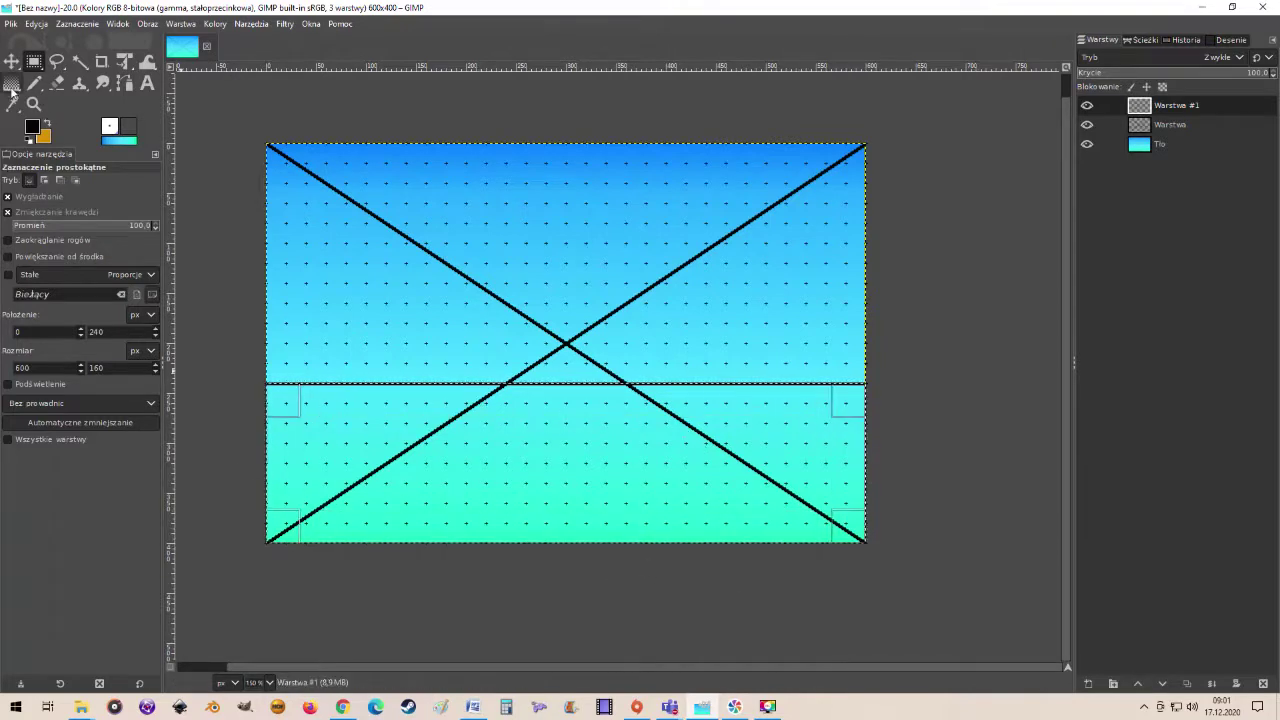
Choose Bucket Fill and set the foreground colour to a mid green
left_click(11, 85)
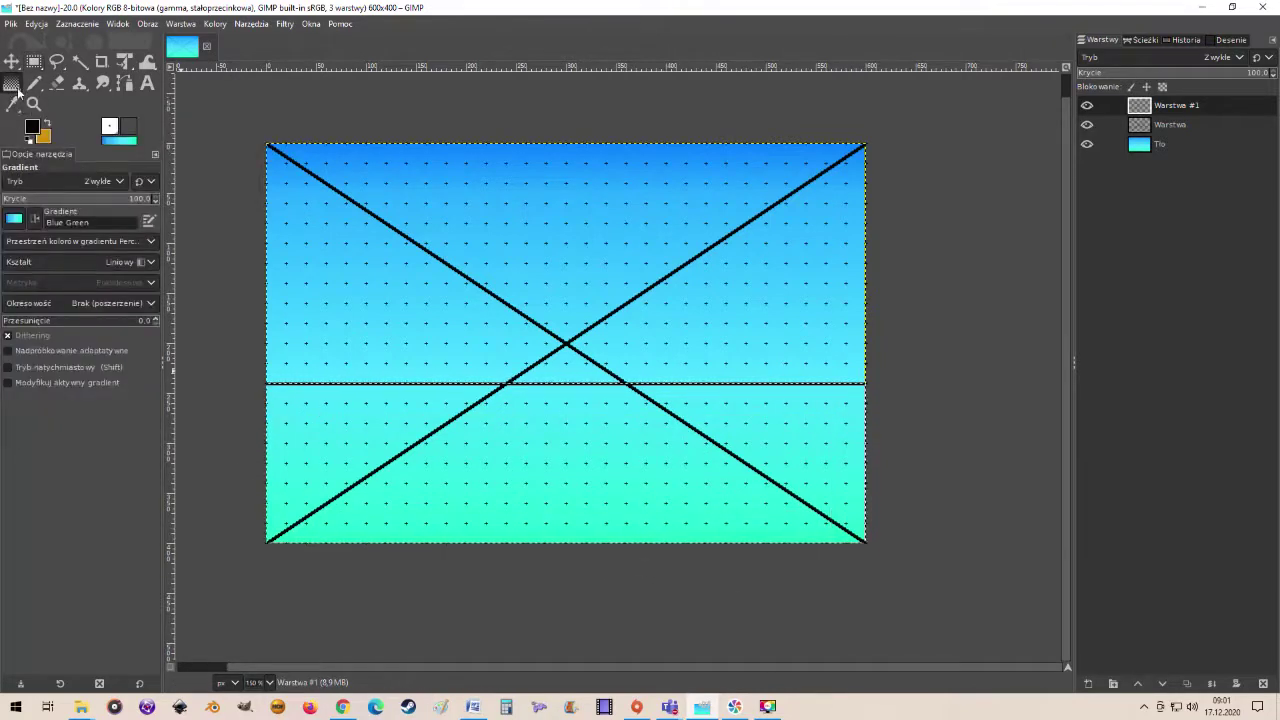
left_click(58, 91)
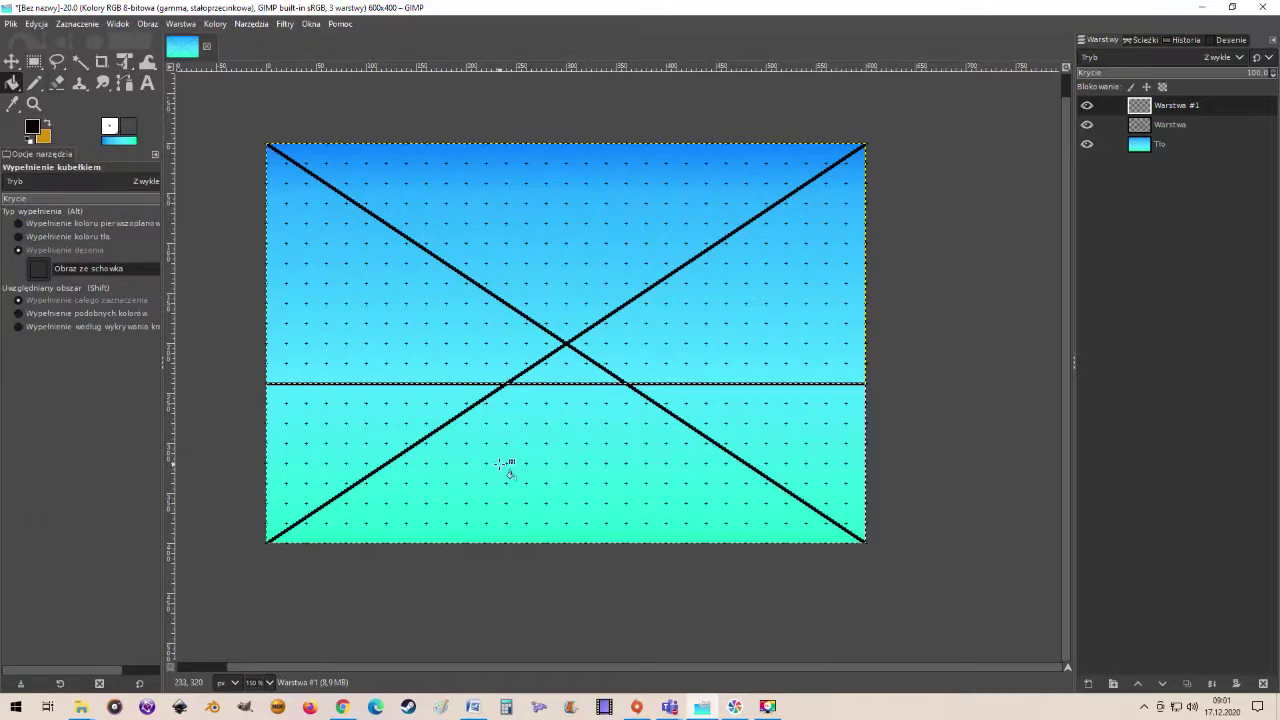
left_click(33, 127)
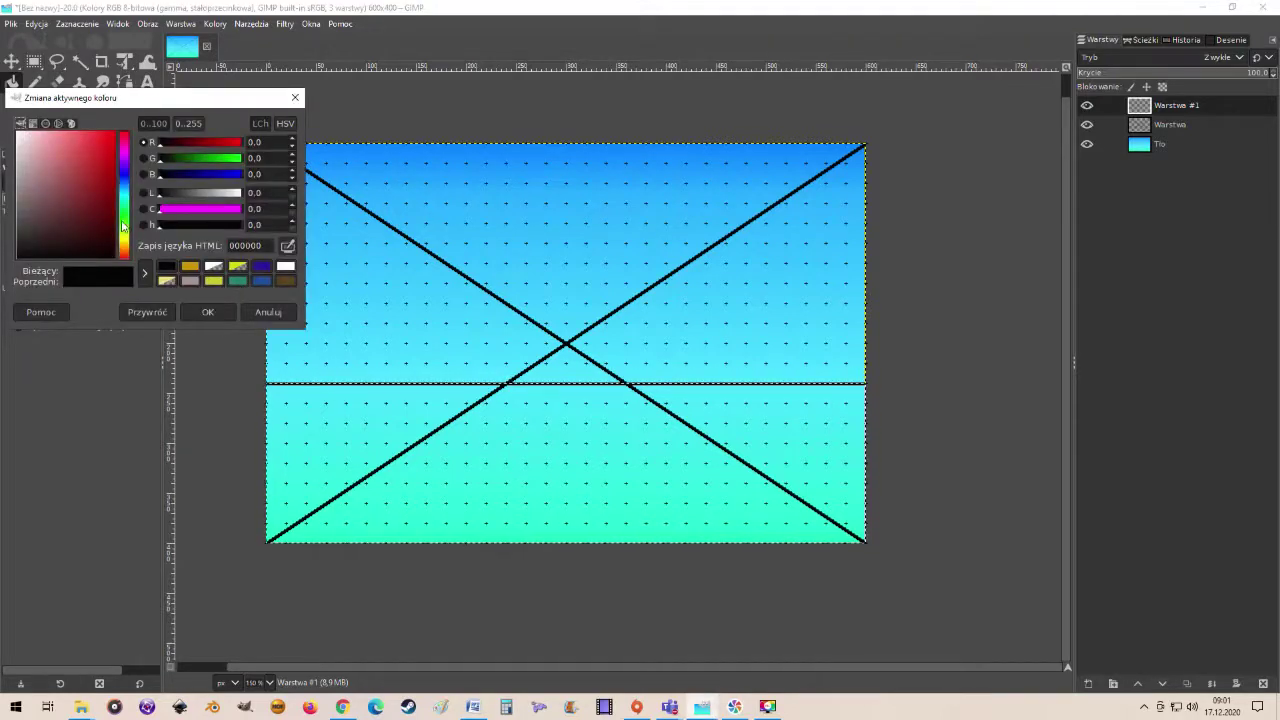
left_click(119, 212)
left_click_drag(118, 212, 120, 178)
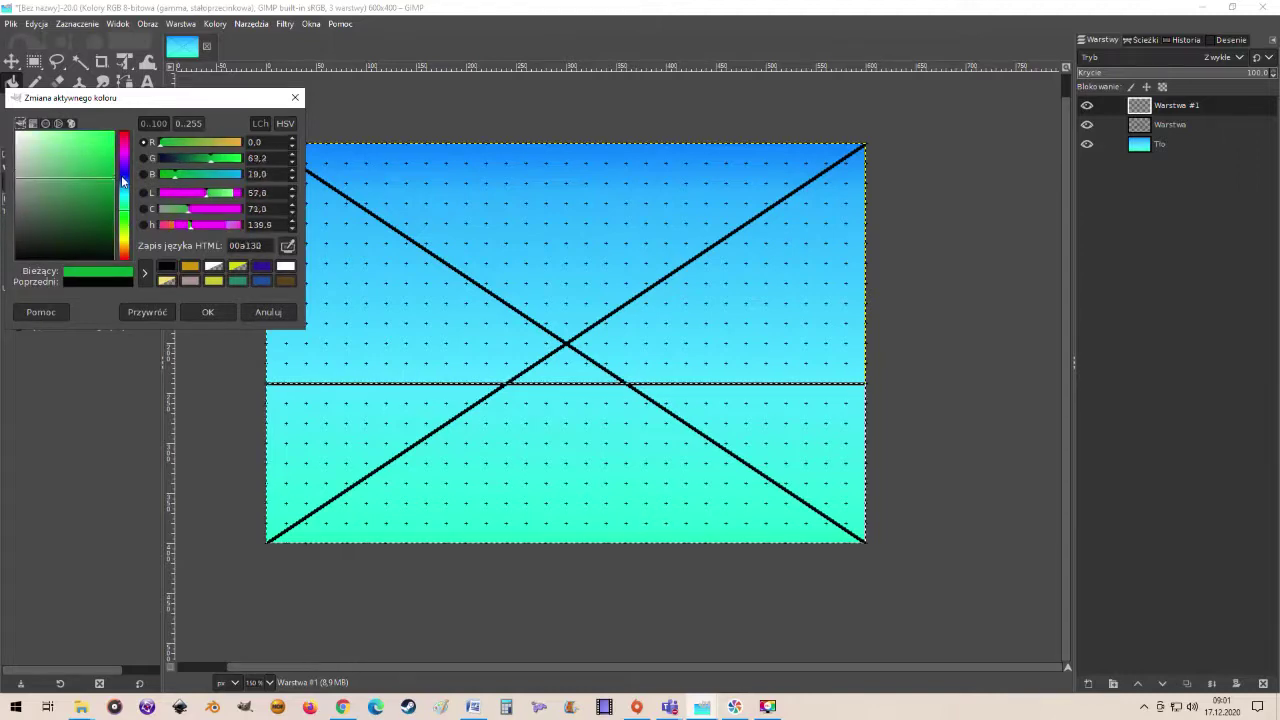
left_click(209, 313)
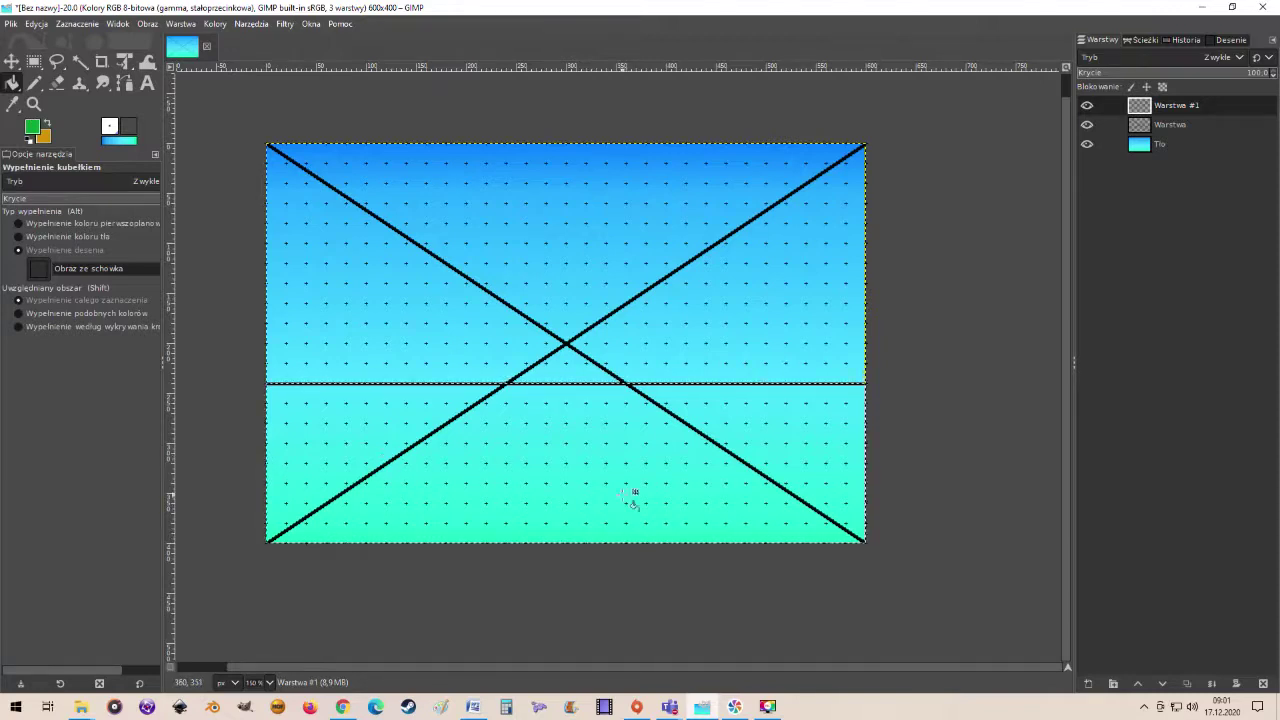
Try filling the band with foreground green, then undo the fill
left_click(630, 505)
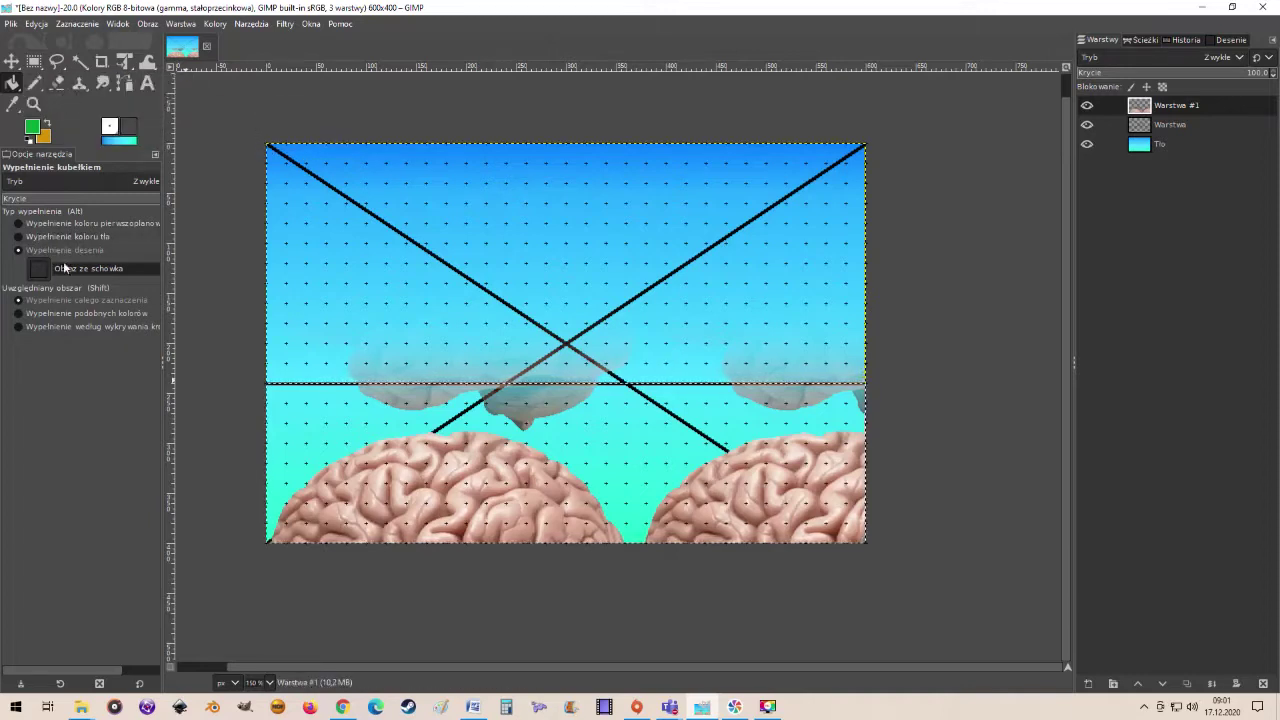
left_click(35, 224)
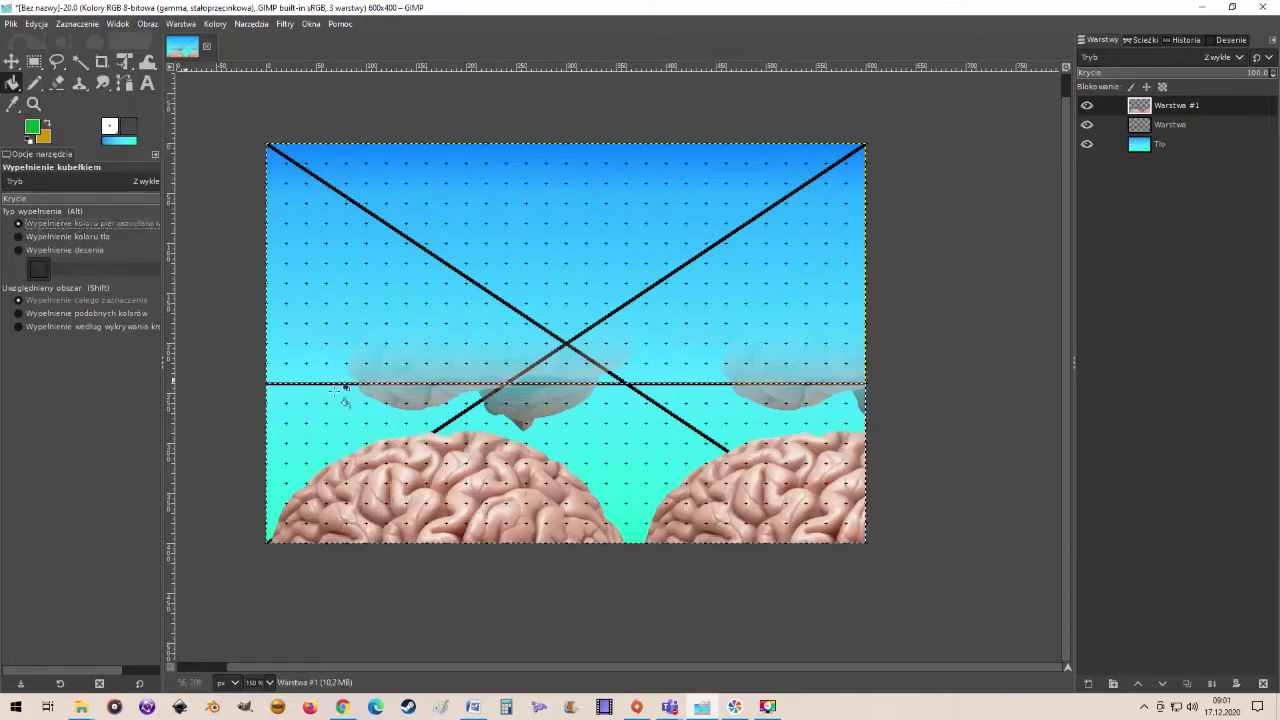
left_click(645, 476)
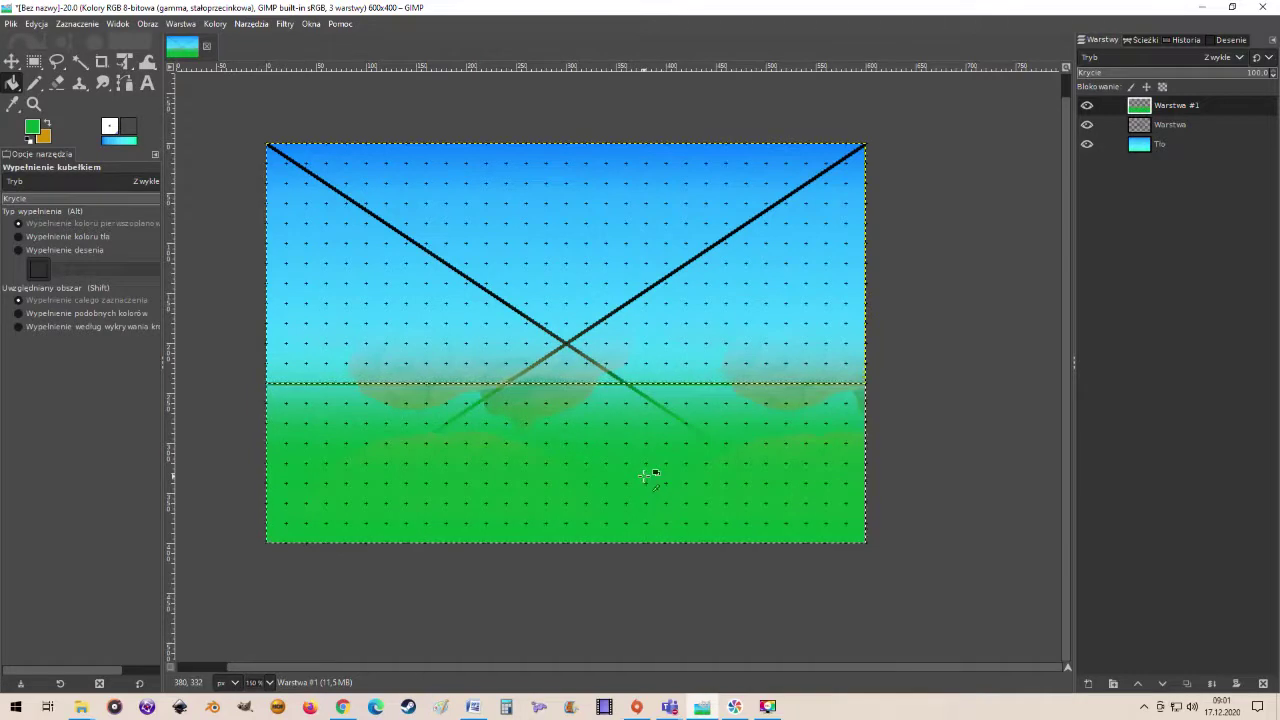
key("ctrl+z")
key("ctrl+z")
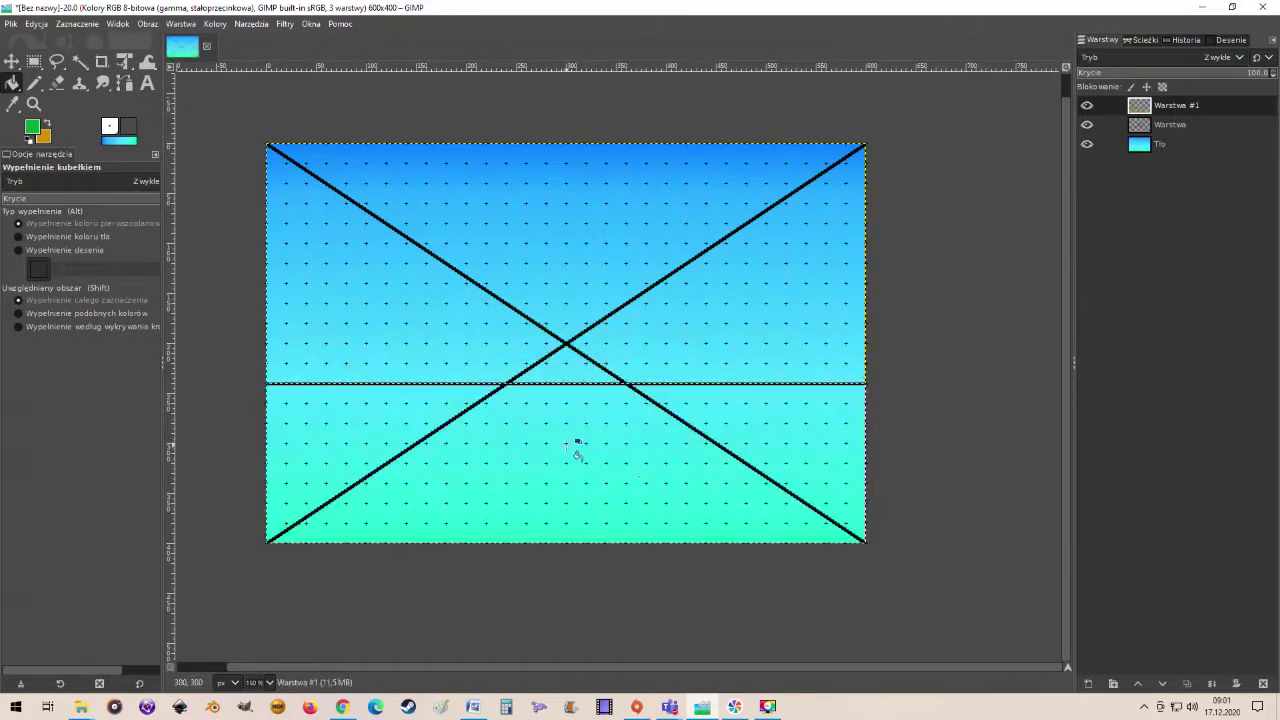
left_click(35, 62)
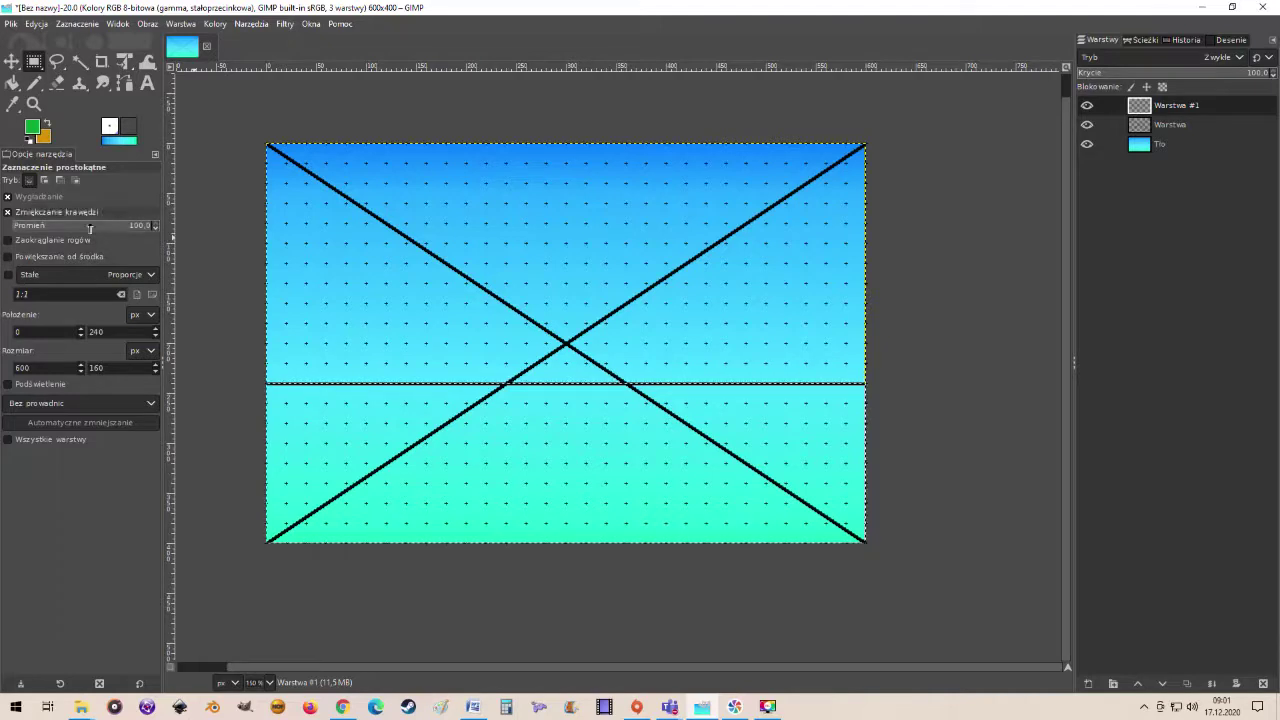
Turn off feathered edges and reselect the band from y 240 to the bottom edge
left_click(8, 213)
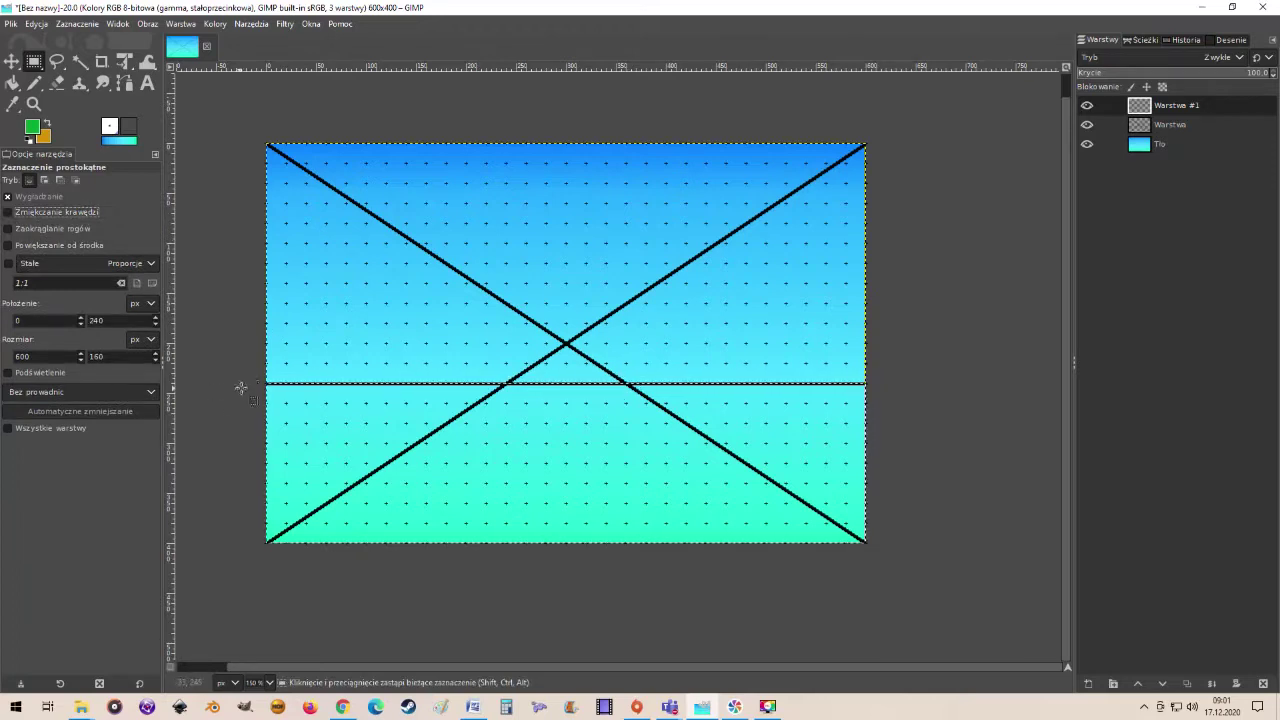
left_click(77, 23)
left_click(85, 53)
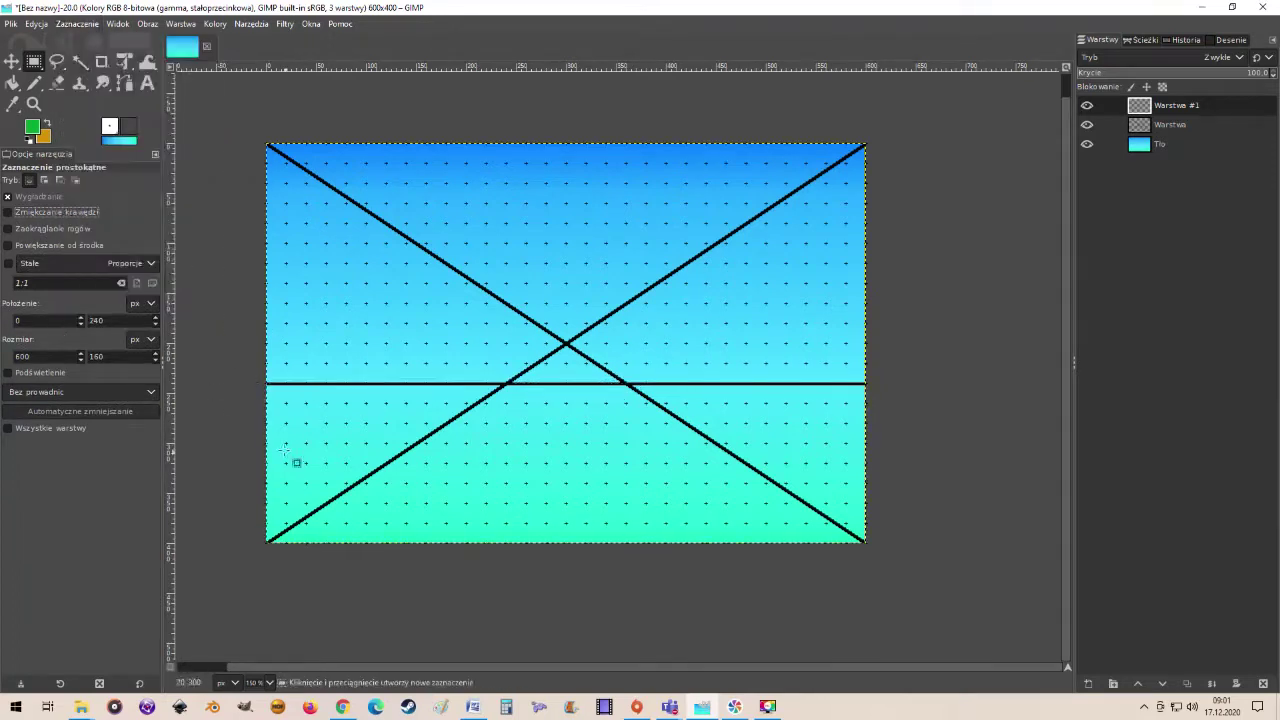
left_click_drag(262, 383, 866, 543)
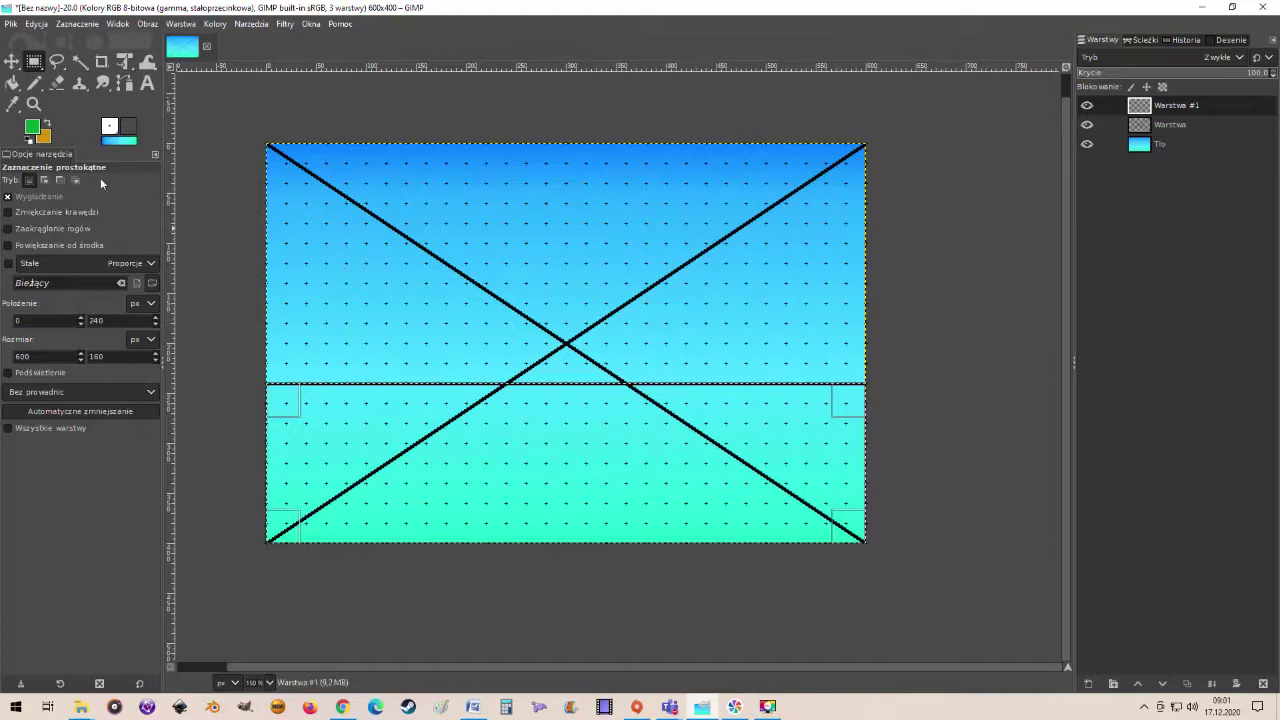
Bucket-fill the ground band with solid green and drop the selection
left_click(13, 85)
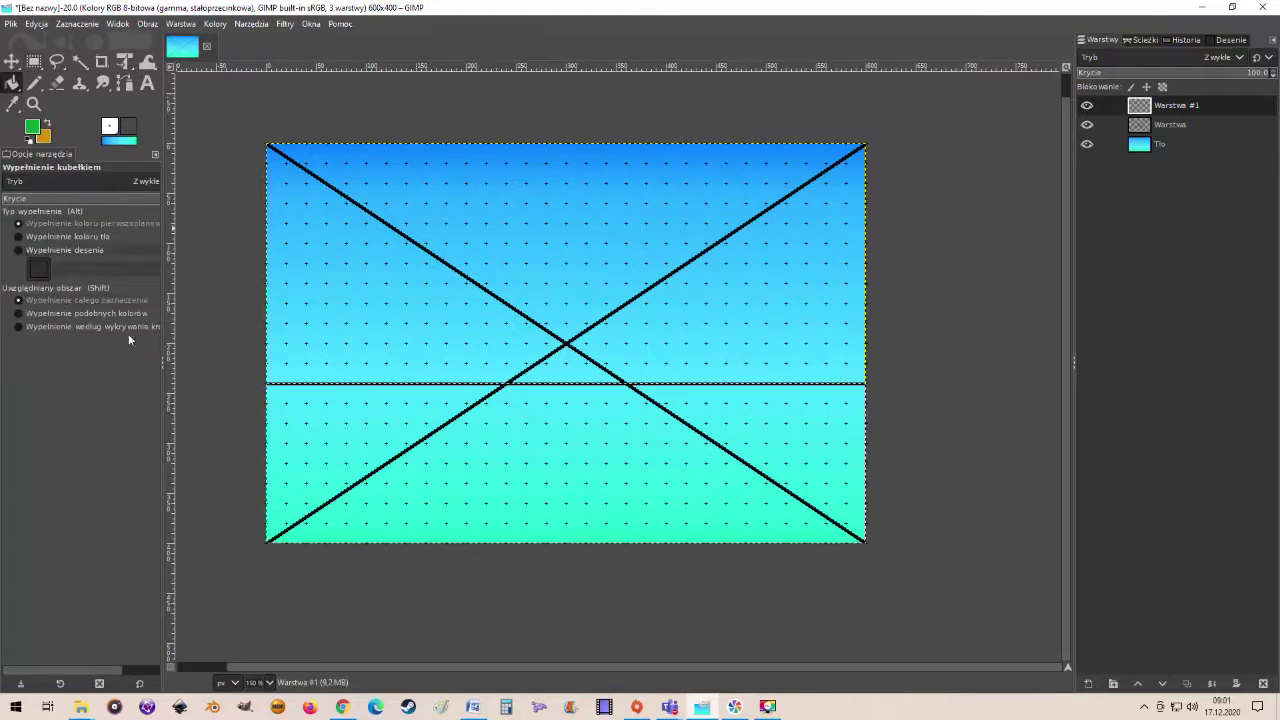
left_click(574, 448)
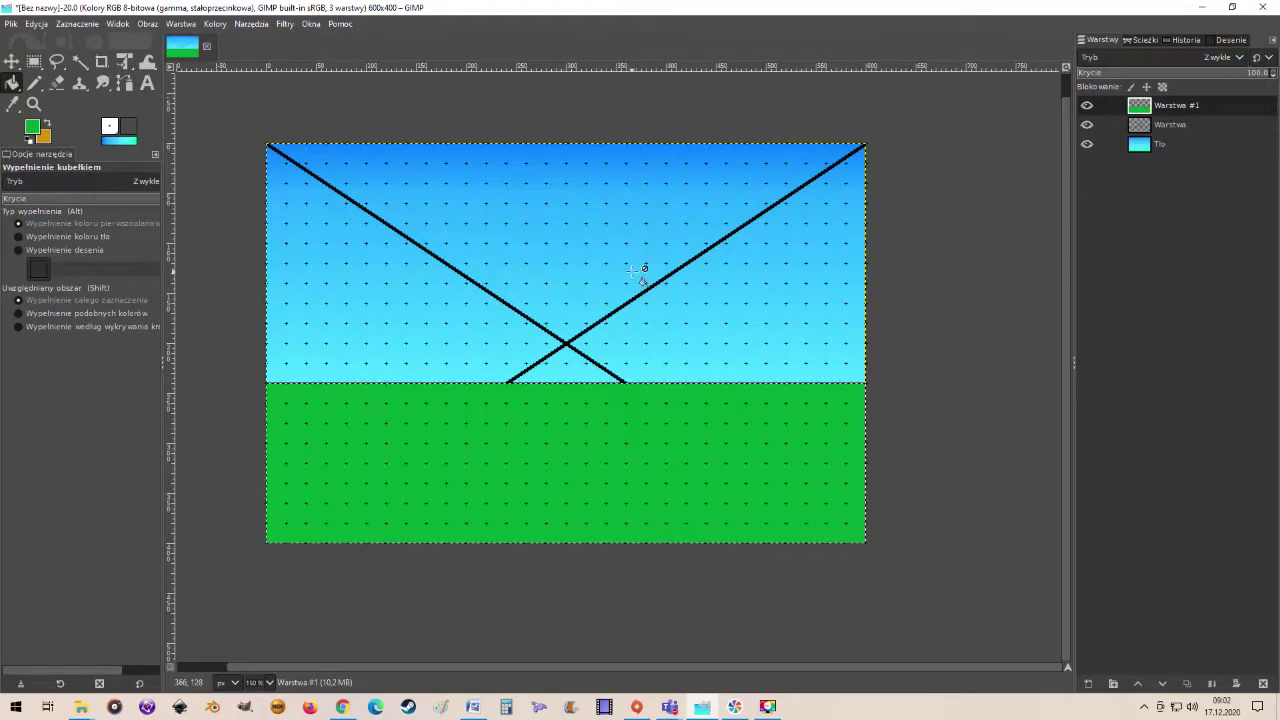
left_click(70, 24)
left_click(68, 54)
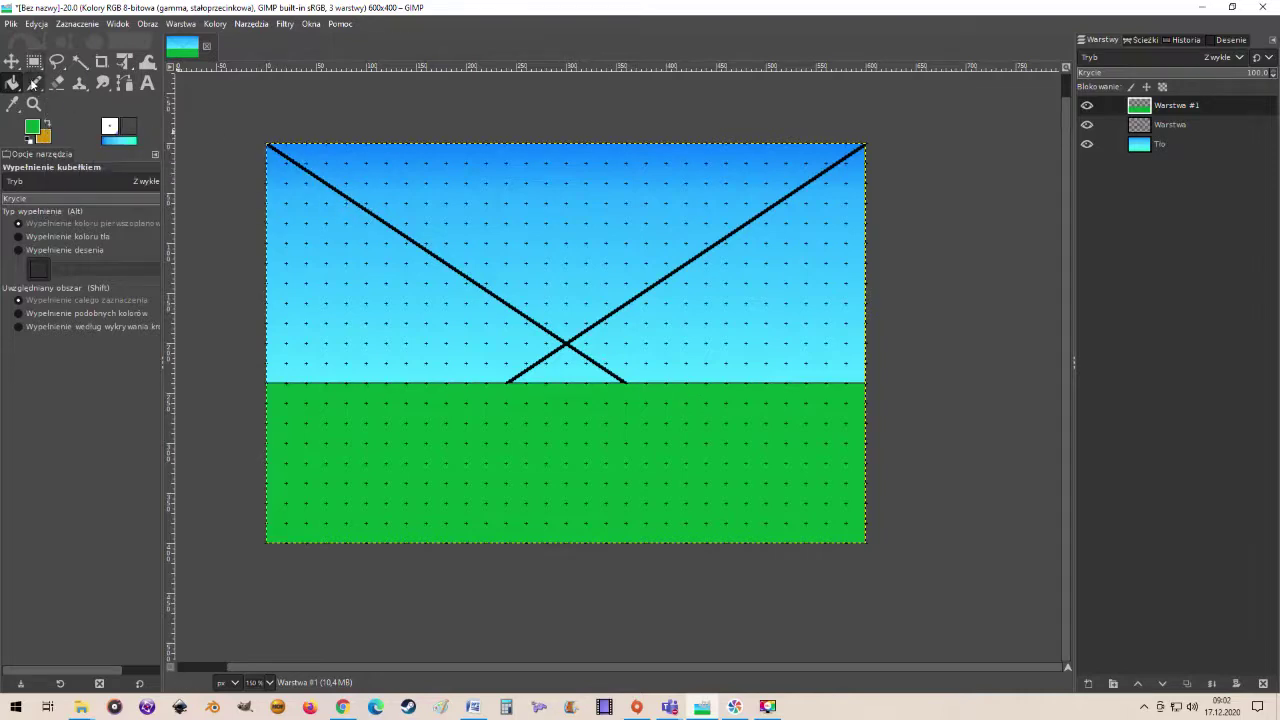
left_click(34, 83)
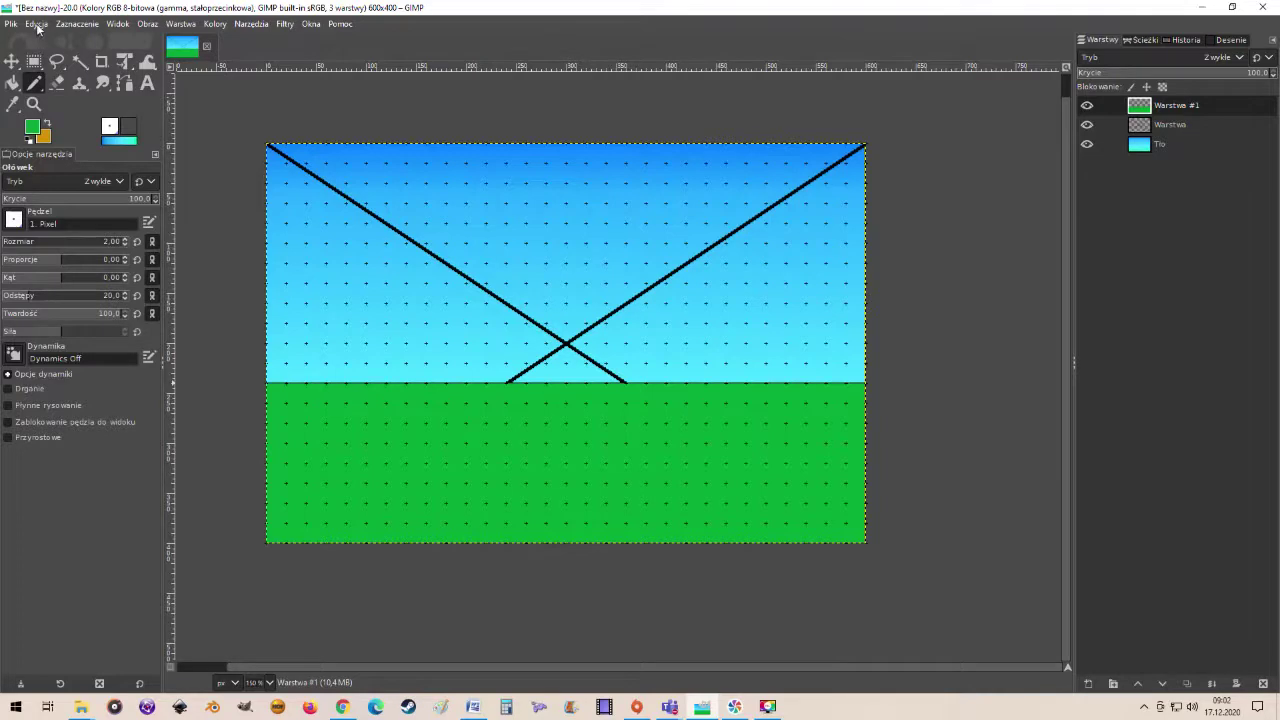
left_click(37, 24)
left_click(58, 383)
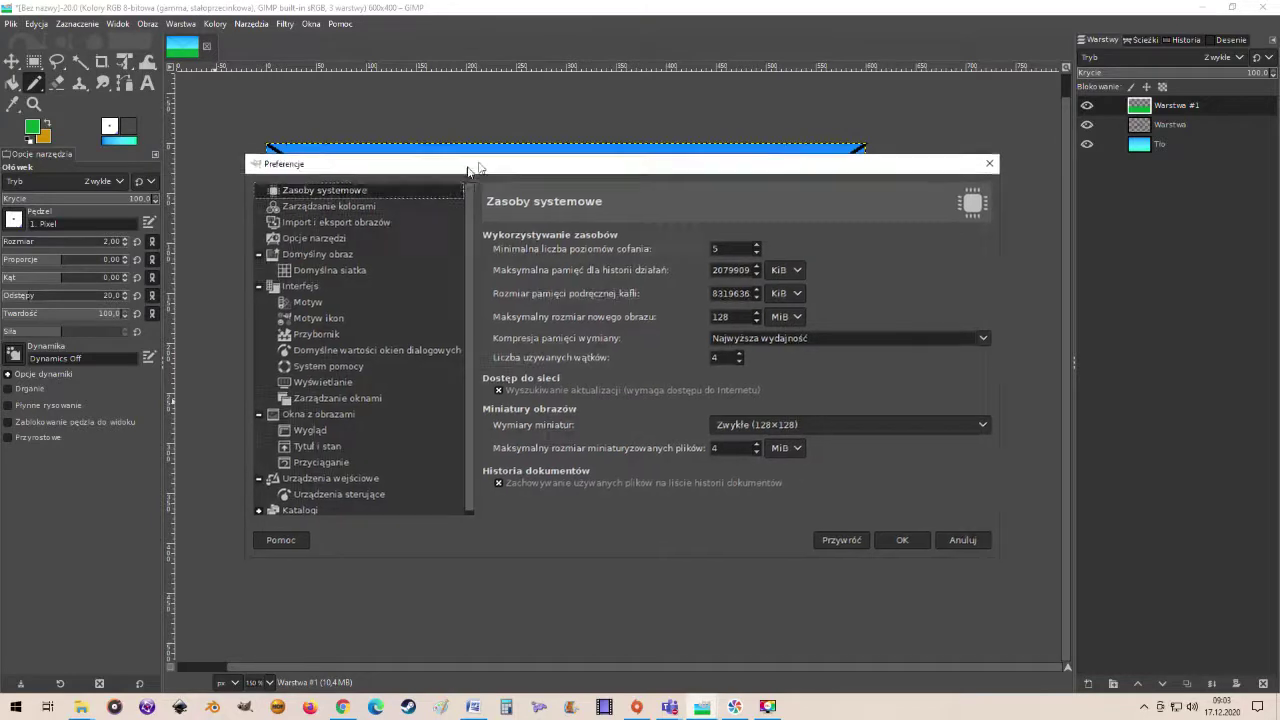
left_click_drag(484, 176, 492, 144)
left_click(295, 207)
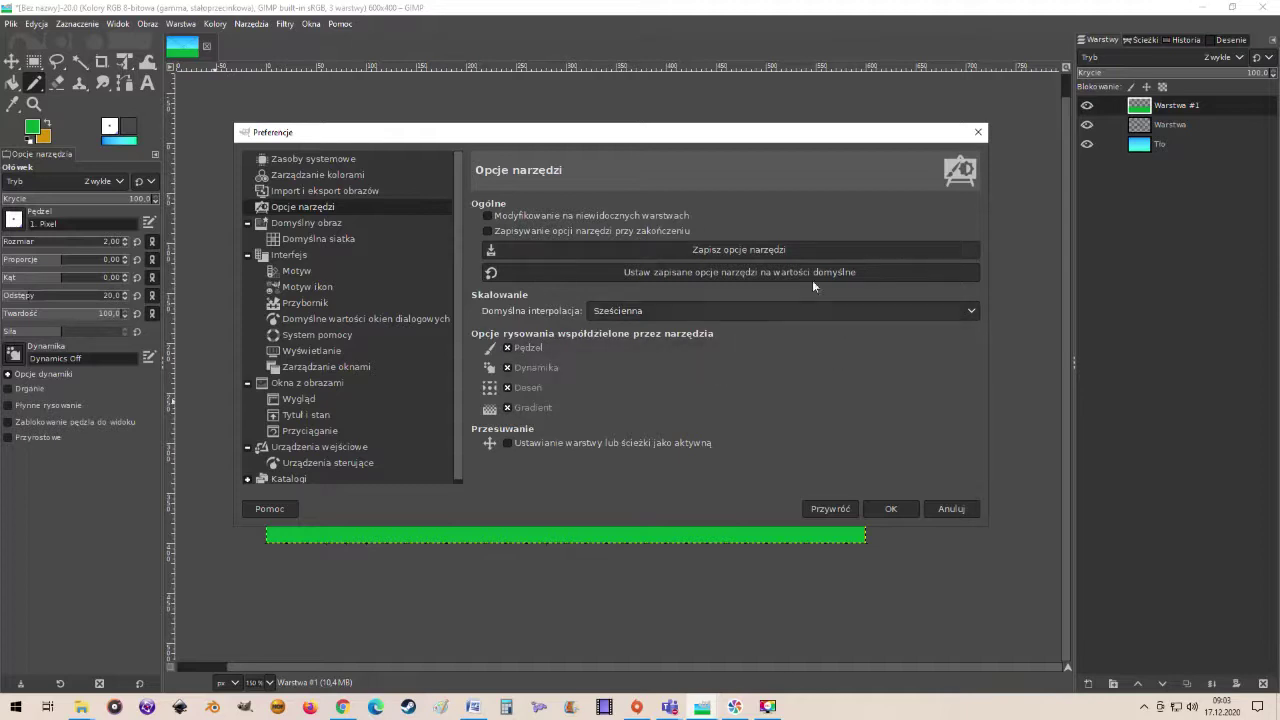
left_click(951, 509)
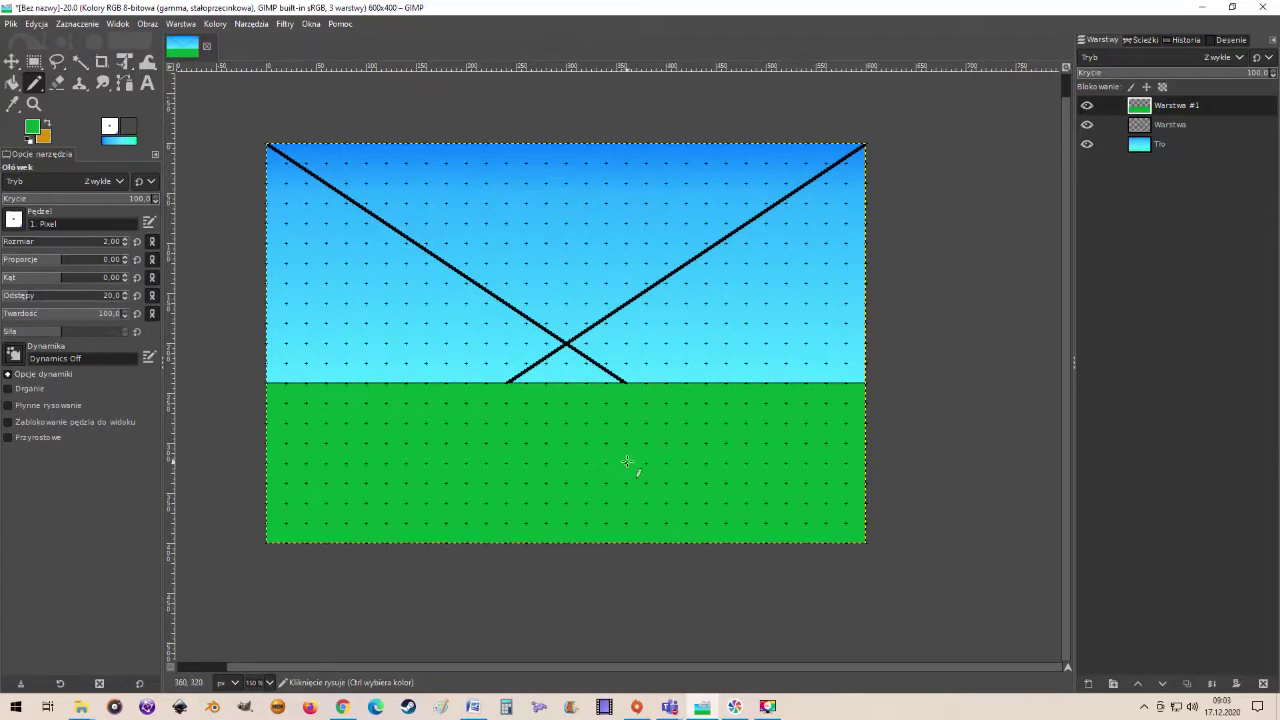
Lower Warstwa #1 beneath Warstwa, make Warstwa active, and begin adding a new layer
double_click(1163, 104)
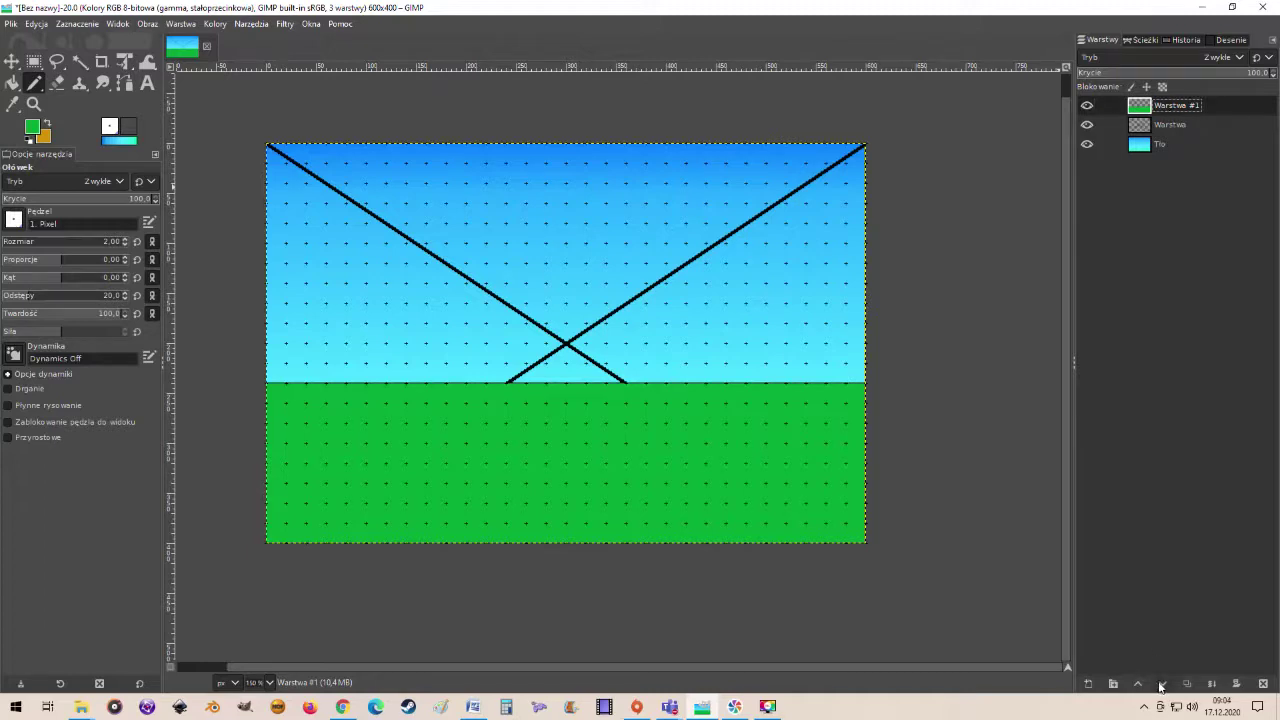
left_click(1161, 684)
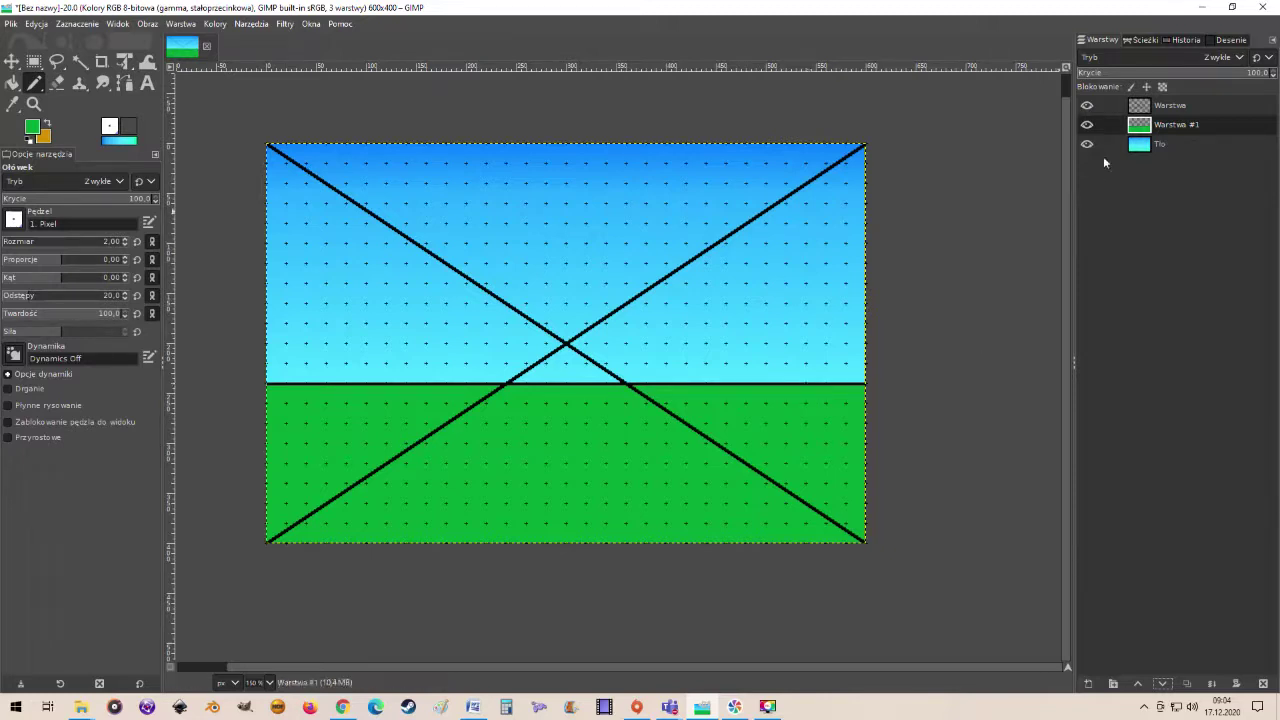
left_click(1165, 104)
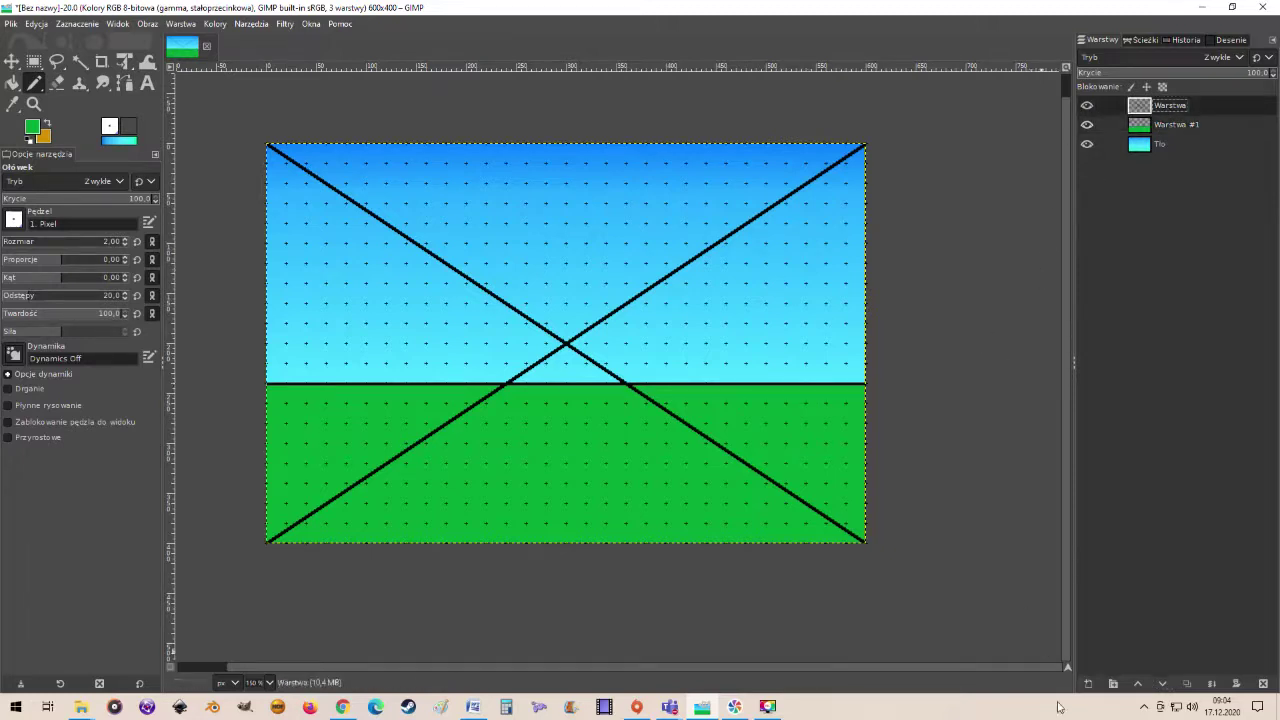
left_click(1088, 684)
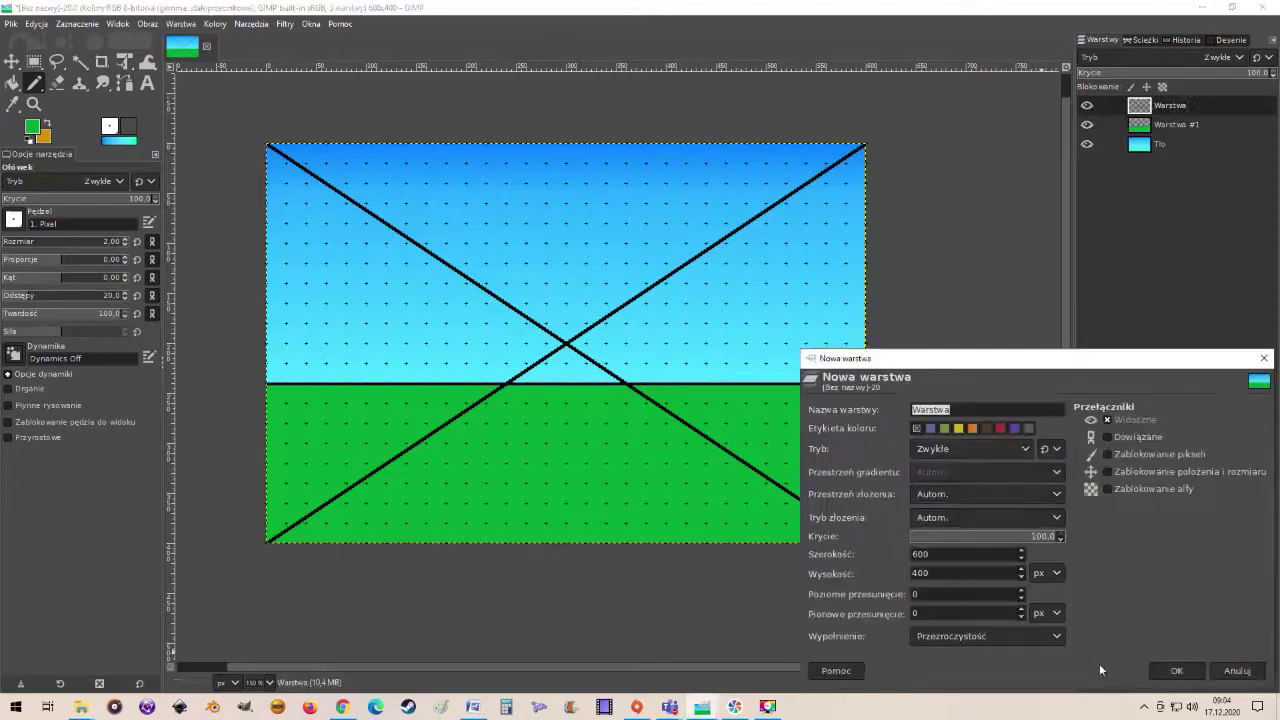
Create the new layer Warstwa #2 and bucket-fill it entirely with dark grey 434343
left_click(1177, 672)
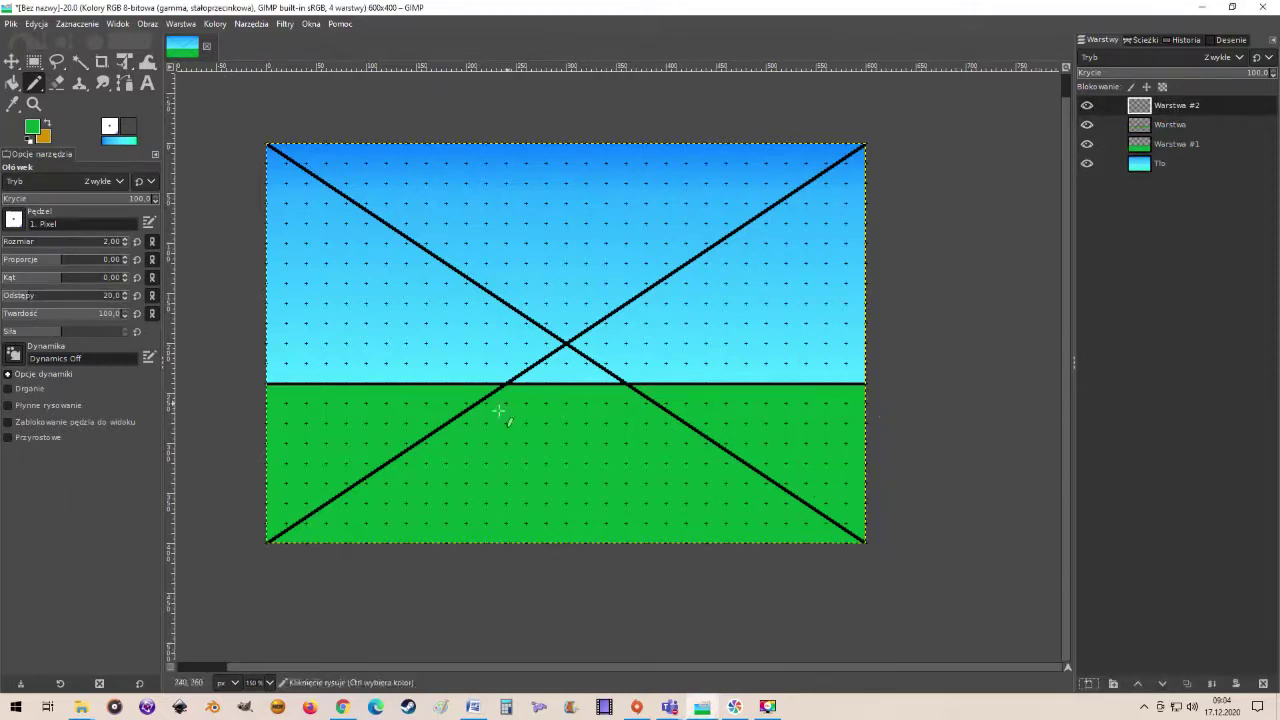
left_click(31, 131)
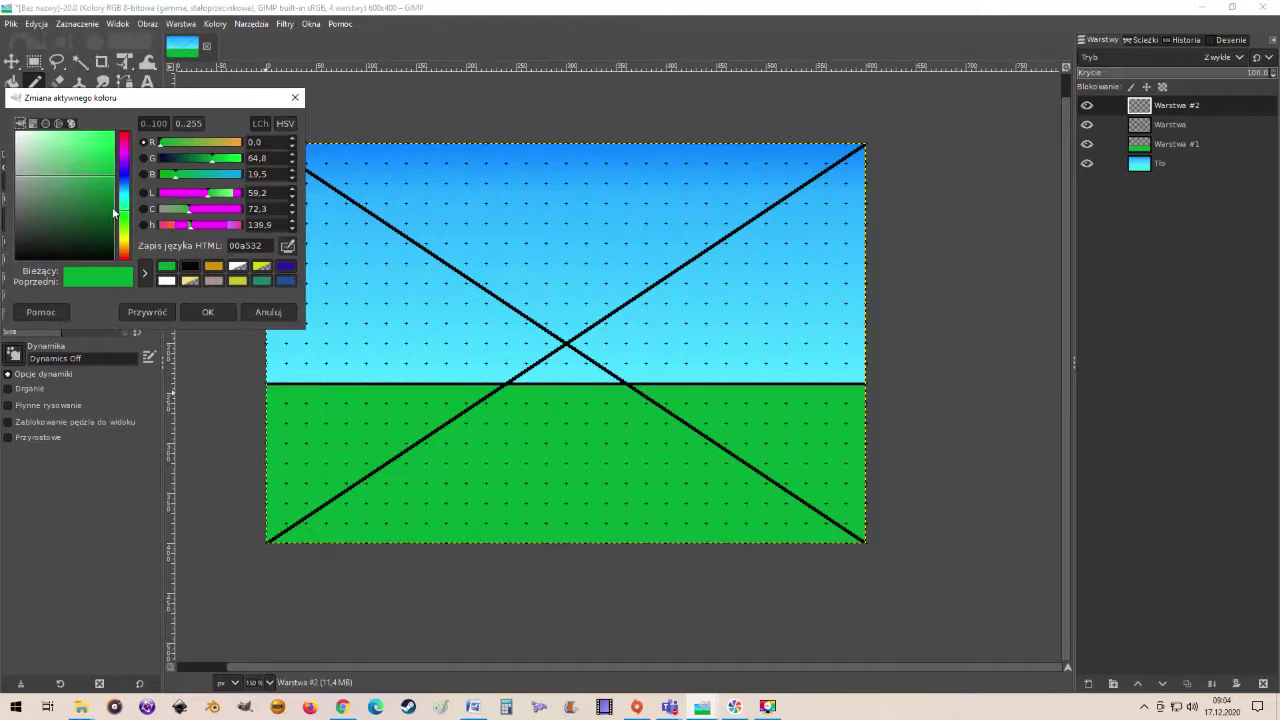
left_click_drag(86, 197, 8, 230)
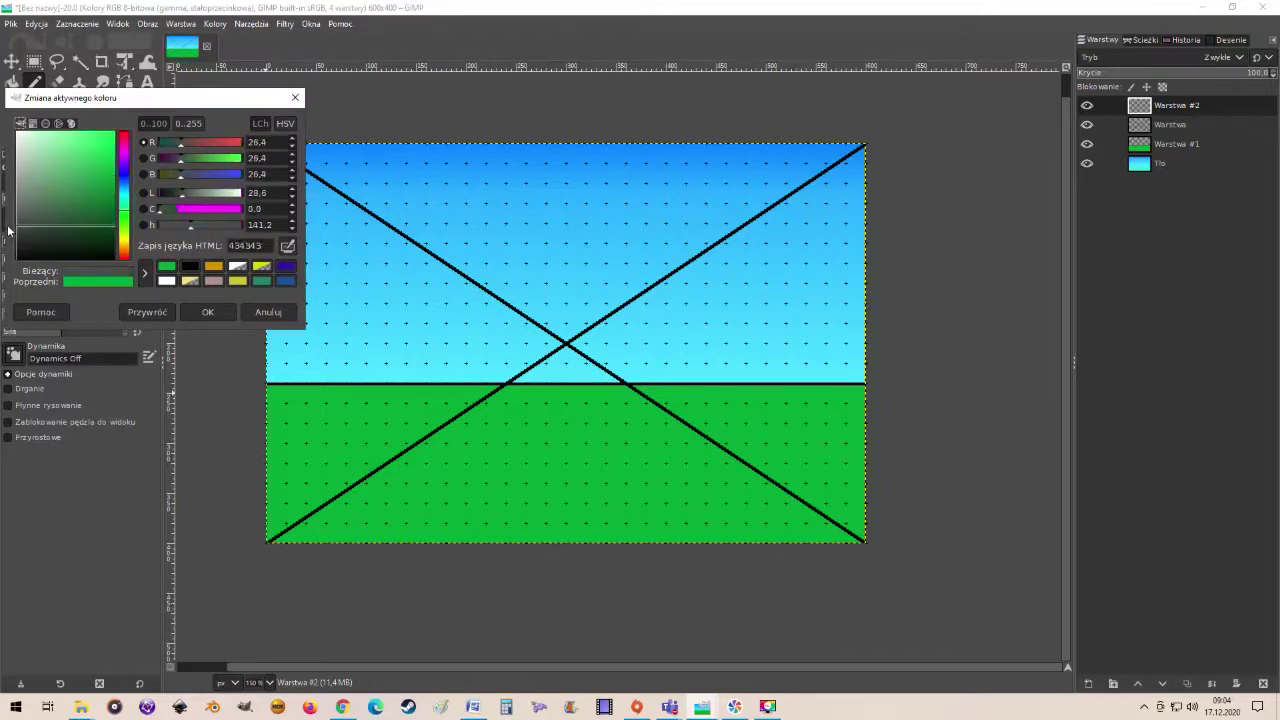
left_click(196, 313)
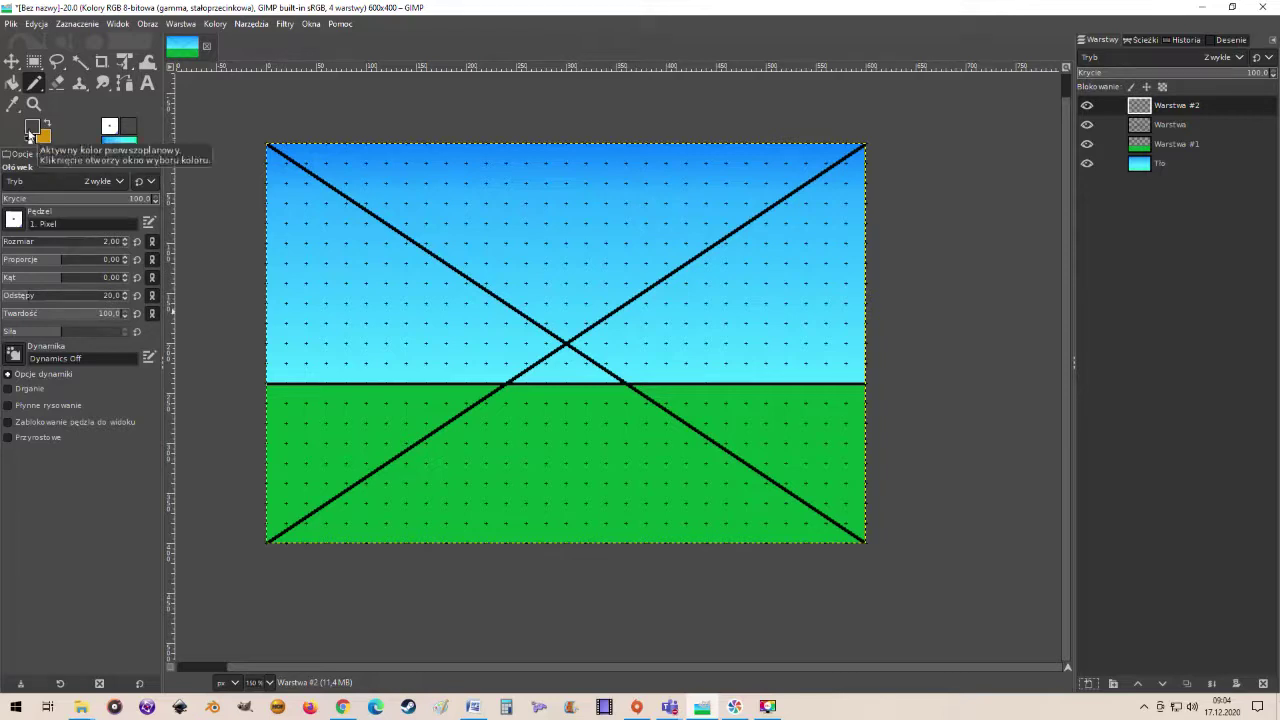
left_click(12, 83)
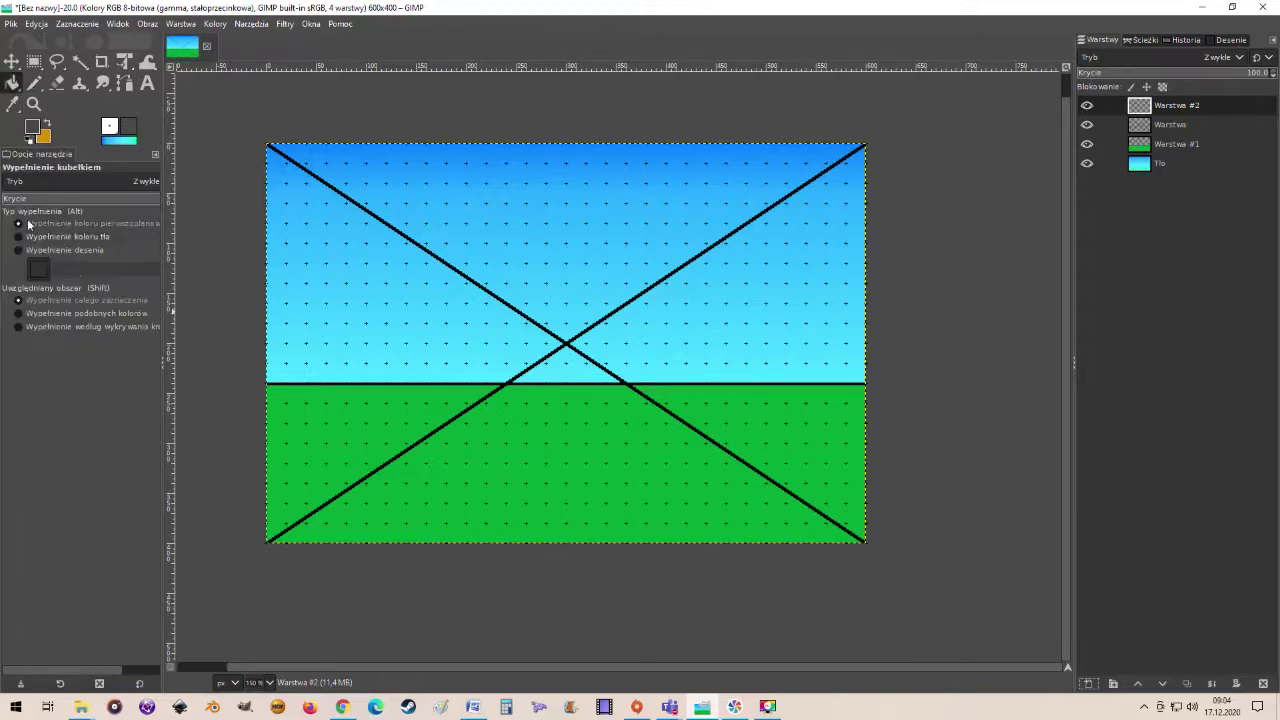
left_click(580, 287)
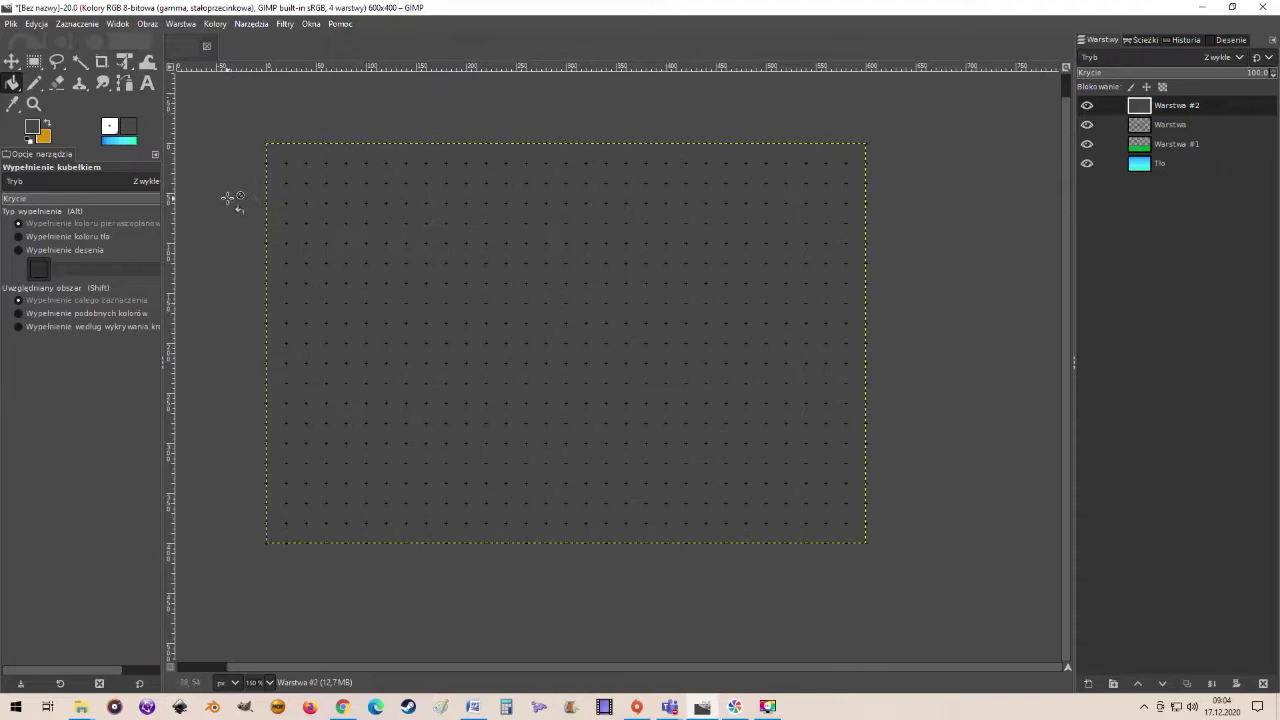
Select 40x400 strips along both the left and right edges of the canvas
left_click(34, 61)
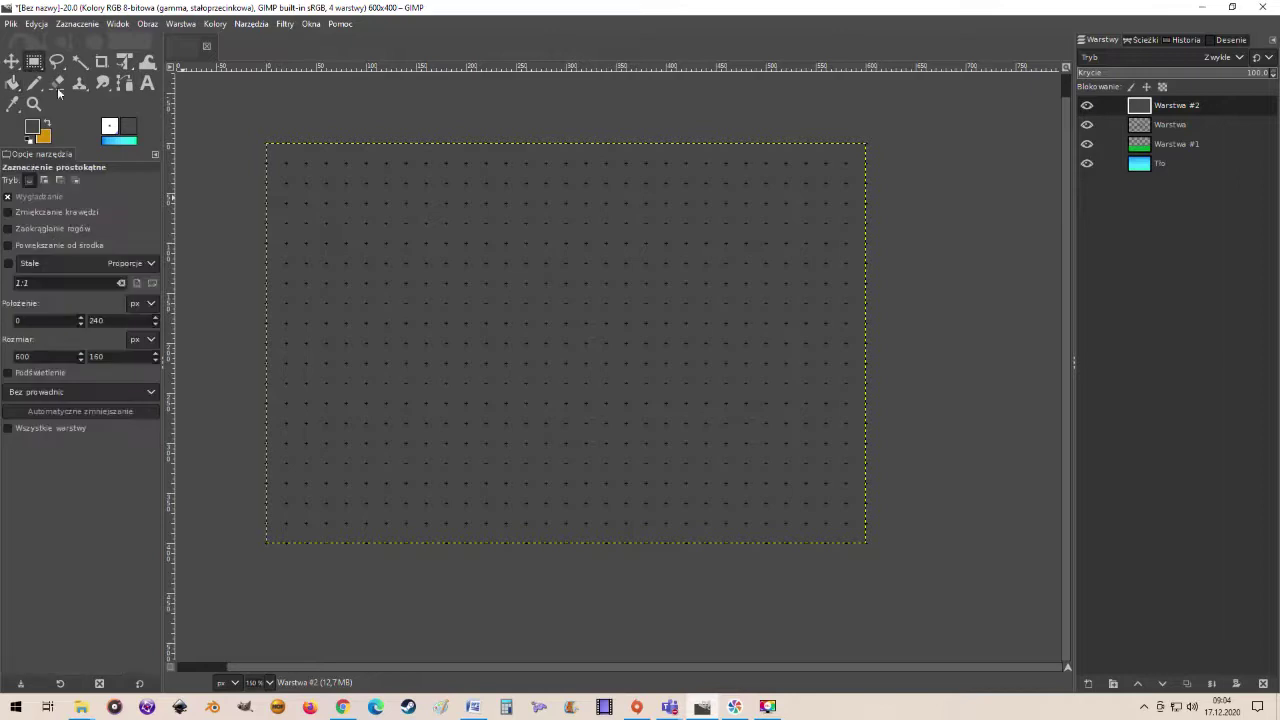
left_click_drag(267, 143, 307, 541)
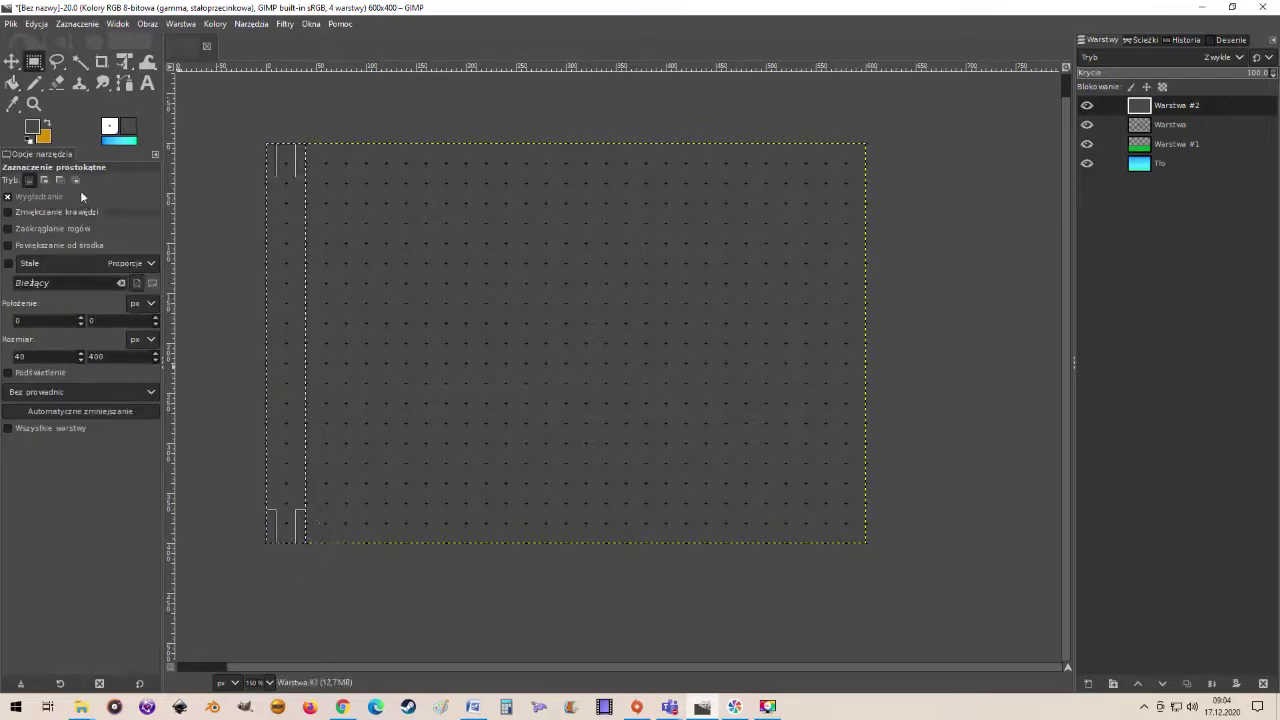
left_click(46, 181)
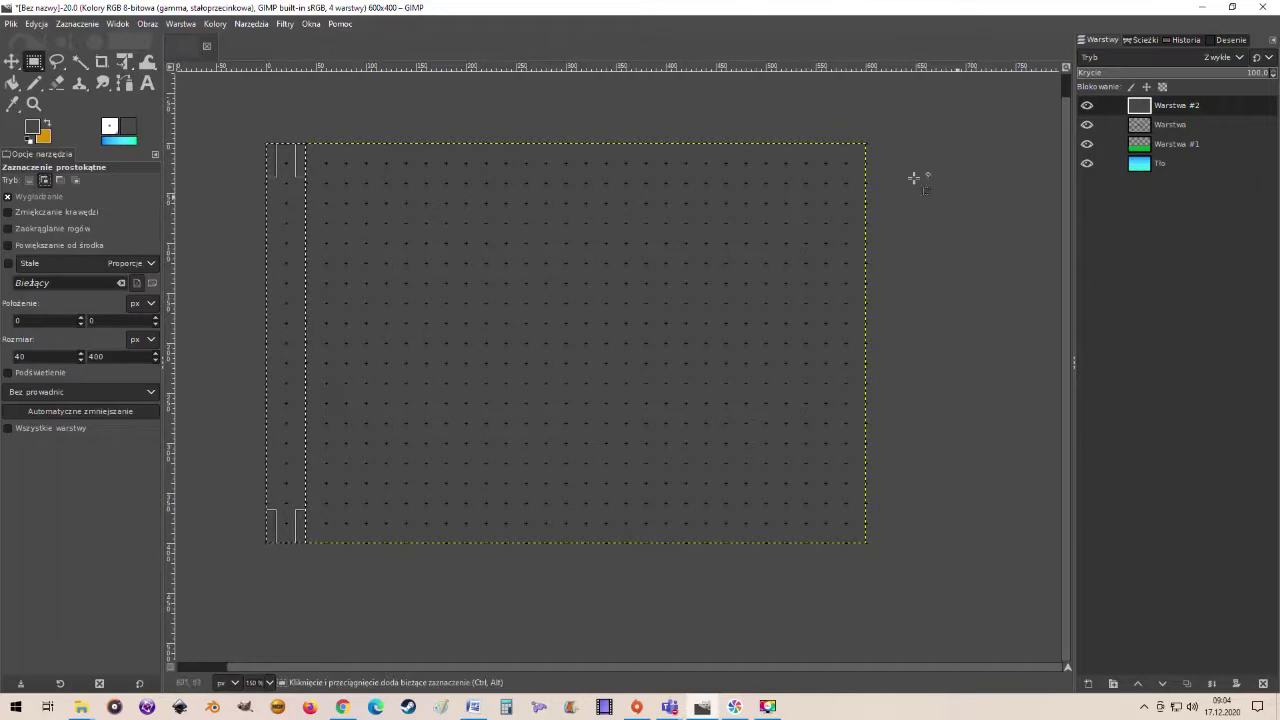
left_click_drag(866, 143, 826, 544)
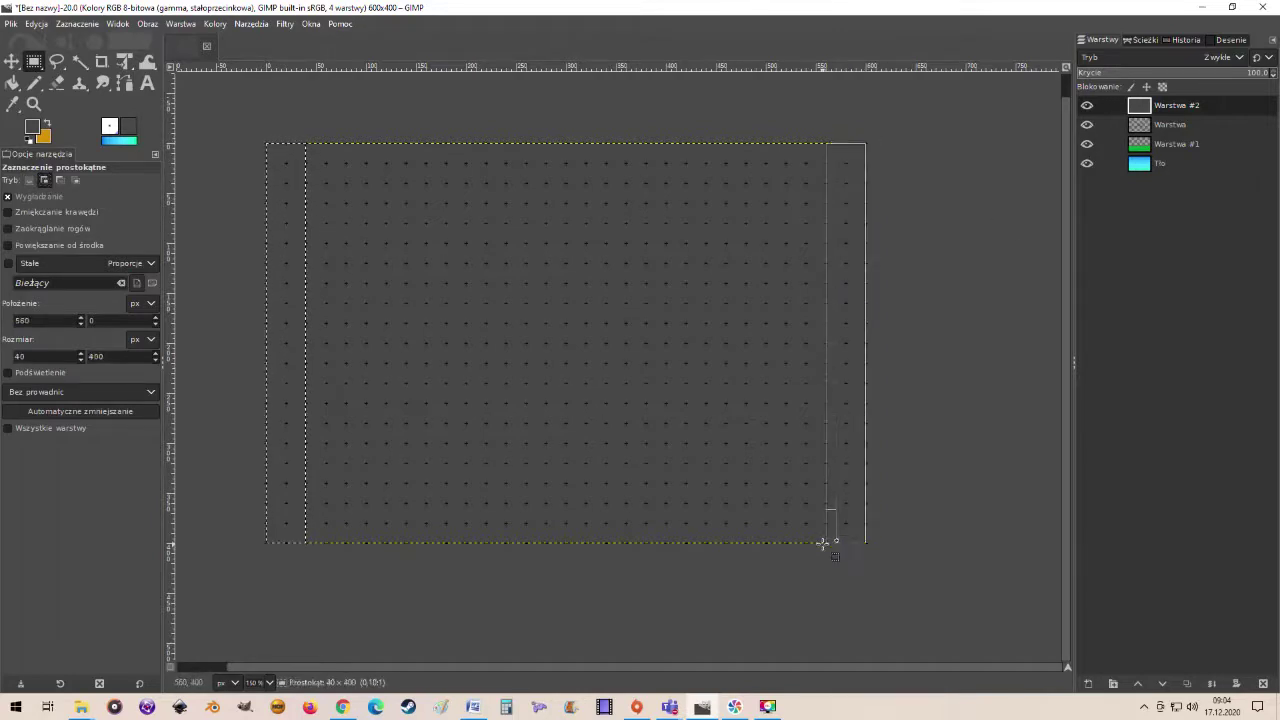
Bucket-fill both side strips with a lighter grey
left_click(32, 127)
left_click(208, 193)
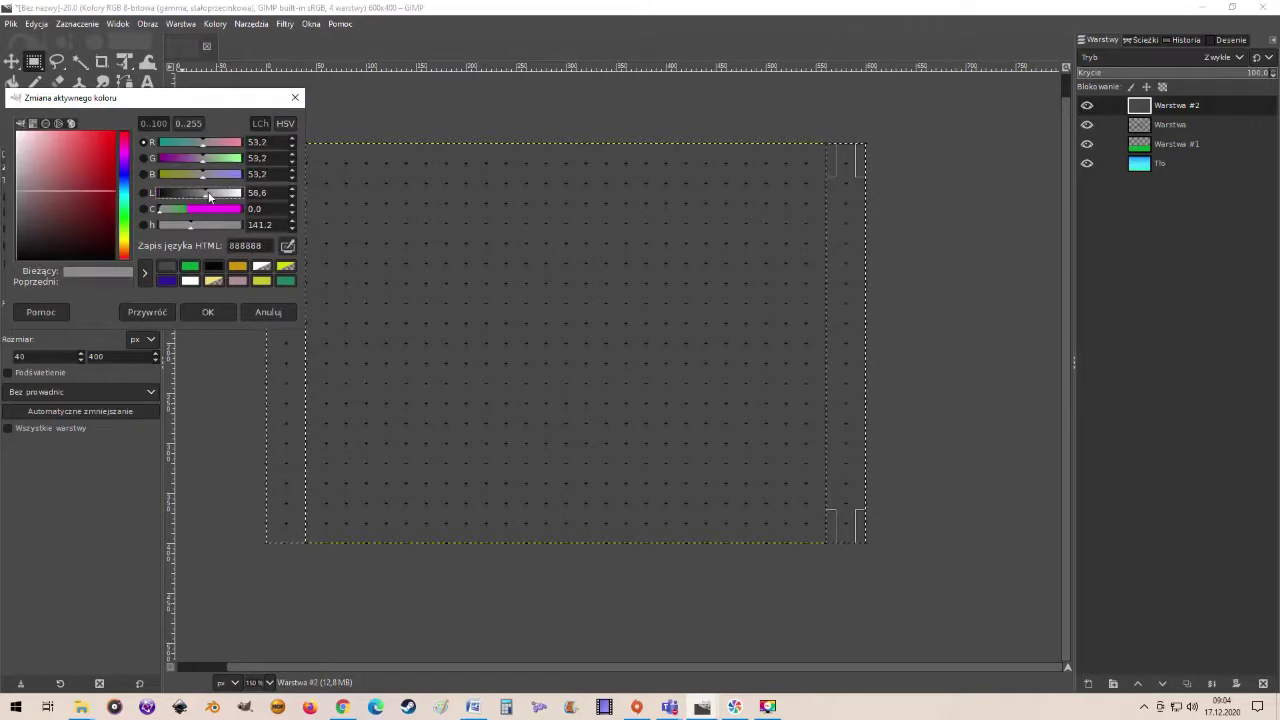
left_click(203, 315)
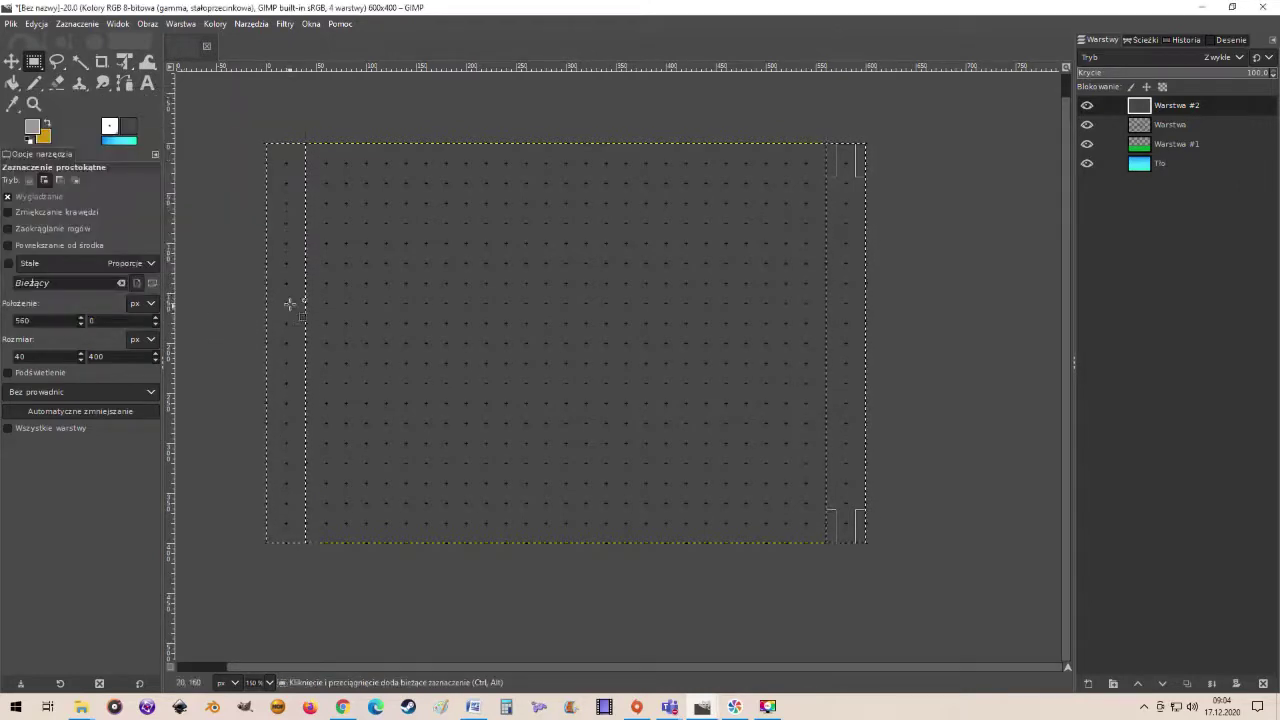
left_click(12, 83)
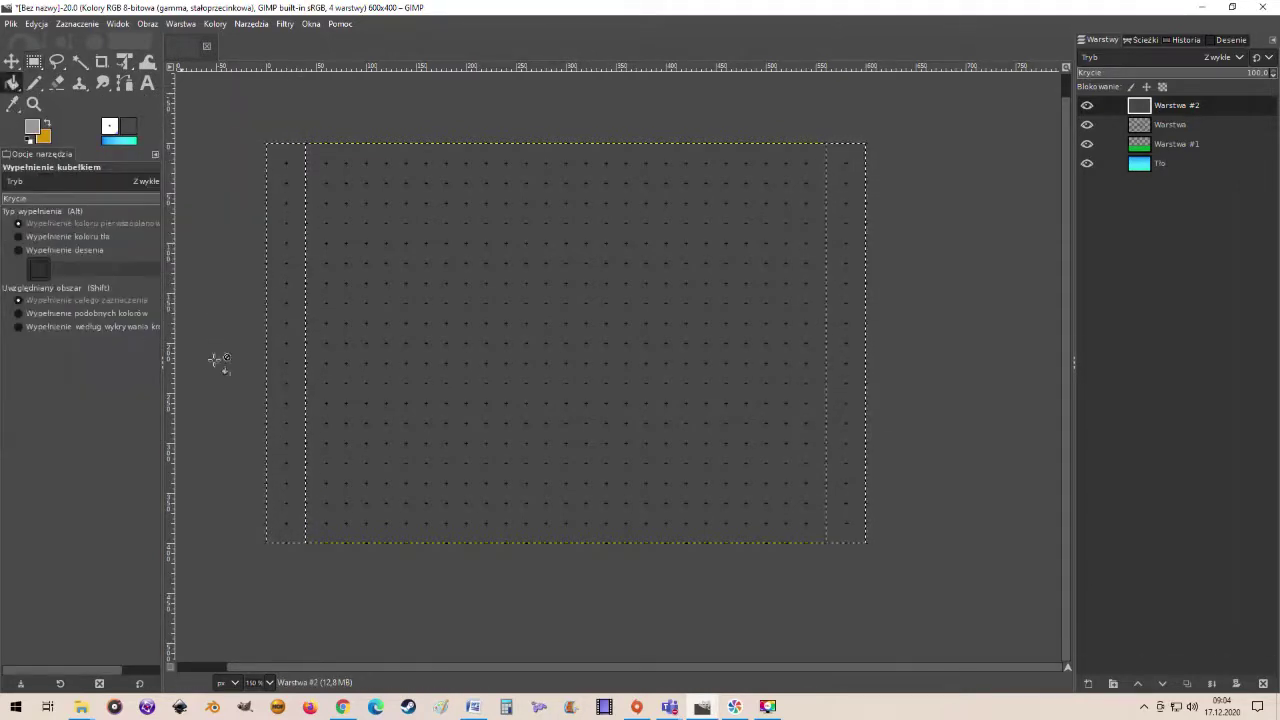
left_click(288, 344)
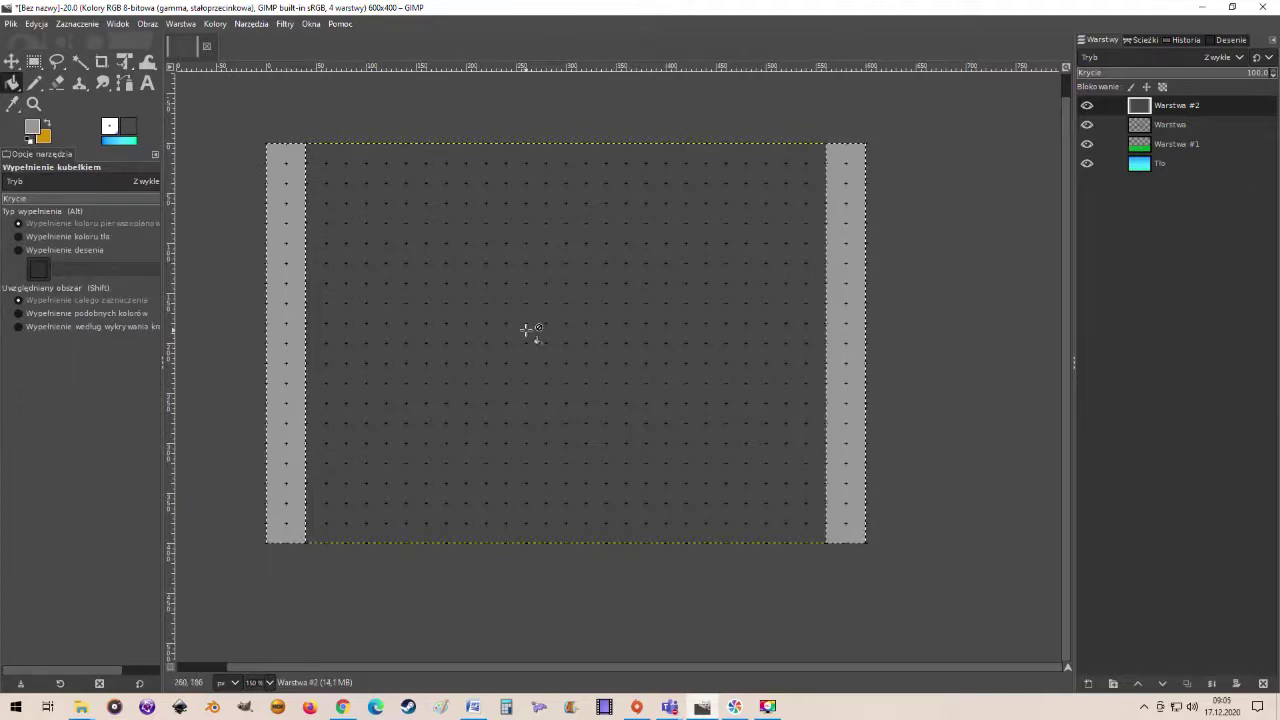
left_click(77, 23)
Select the dash rectangles running down the centre of the road
left_click(45, 88)
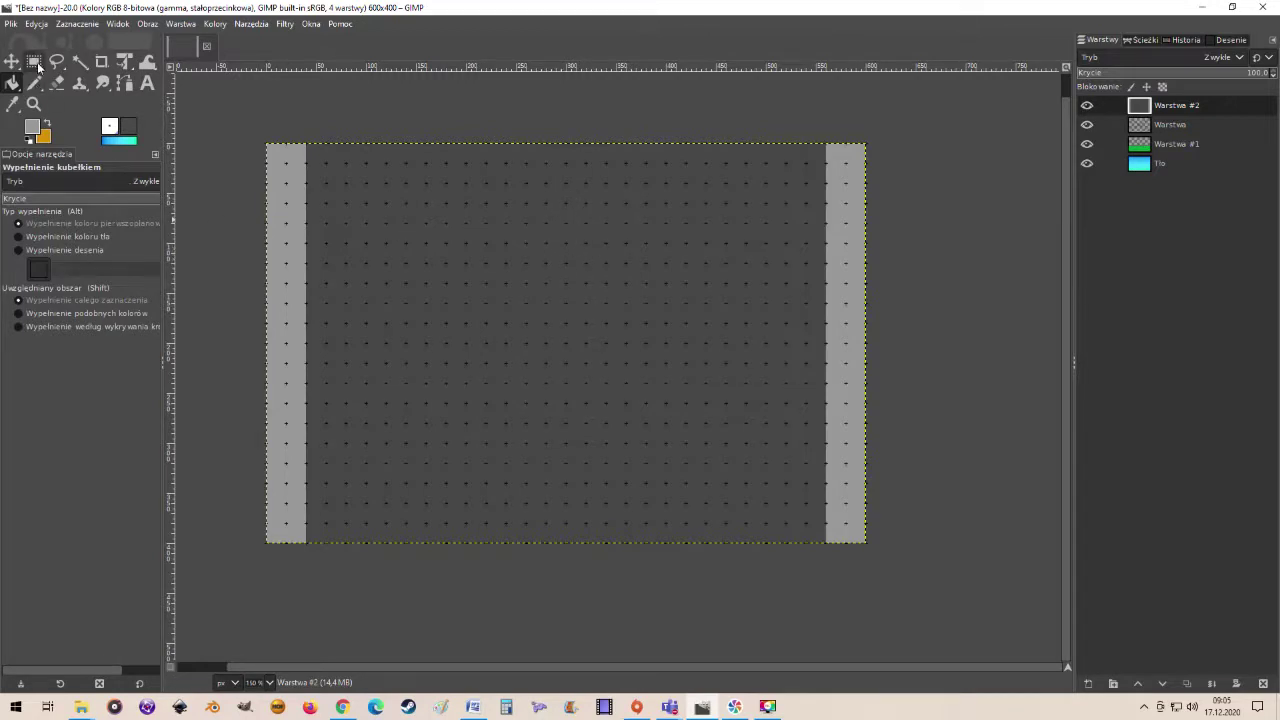
left_click(35, 63)
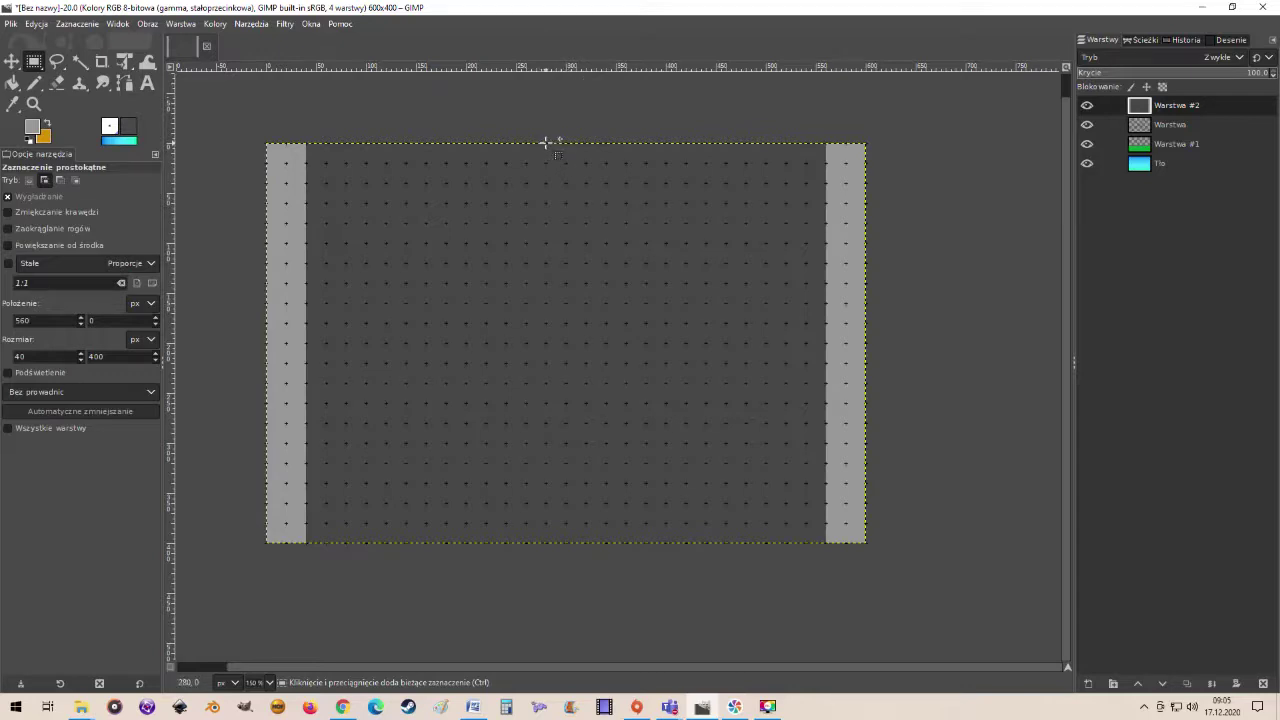
mouse_move(546, 143)
left_mouse_down()
mouse_move(591, 184)
mouse_move(588, 440)
mouse_move(573, 502)
mouse_move(586, 520)
left_mouse_up()
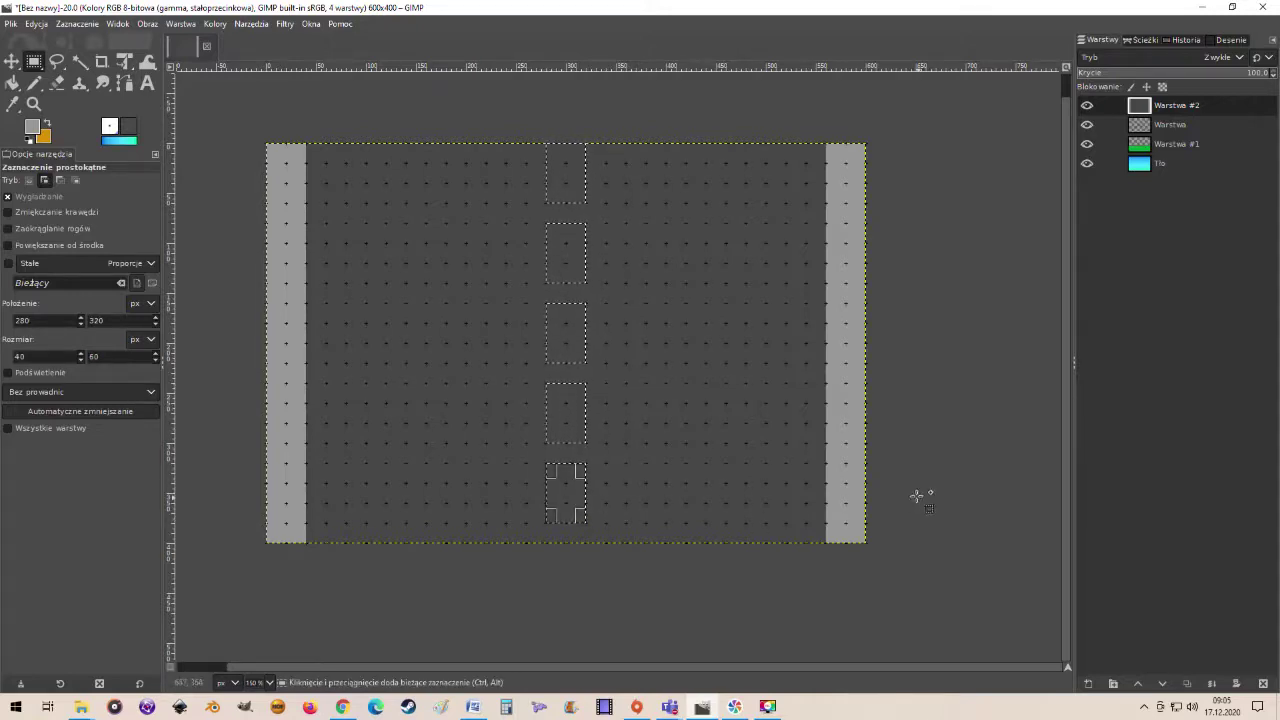
Fill the five dash rectangles with white and clear the selection
left_click(37, 129)
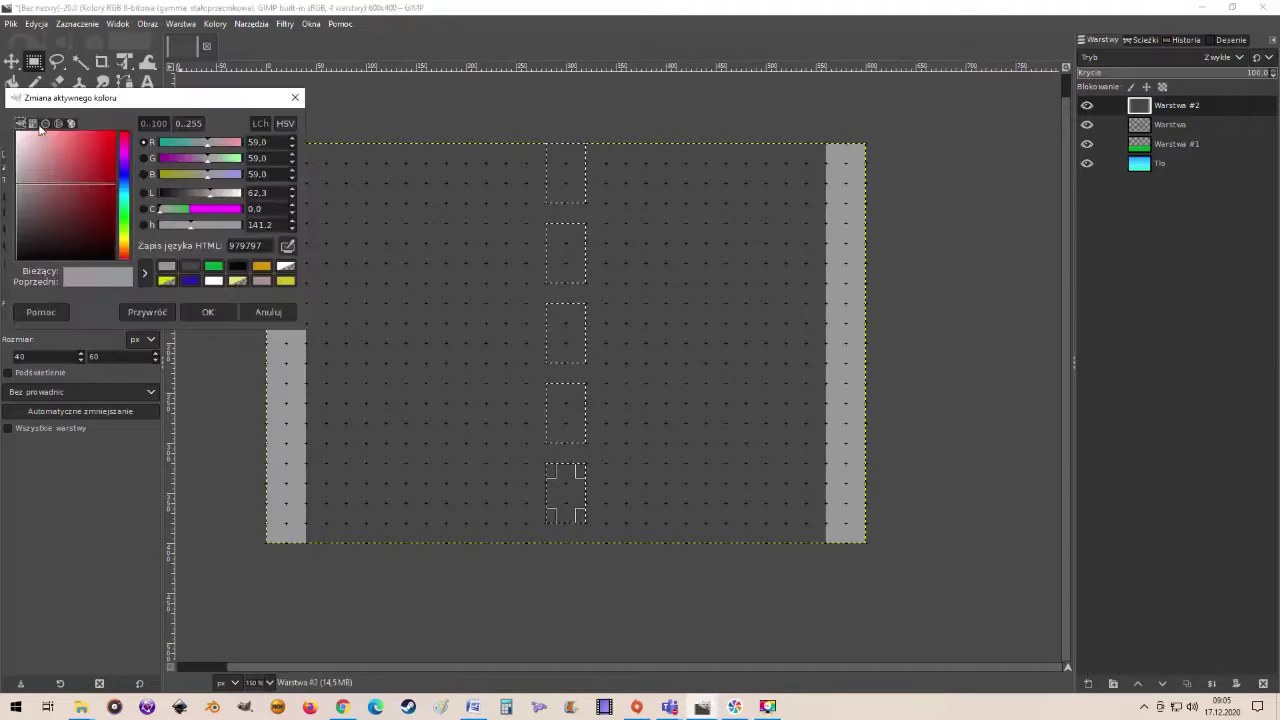
left_click_drag(214, 194, 262, 197)
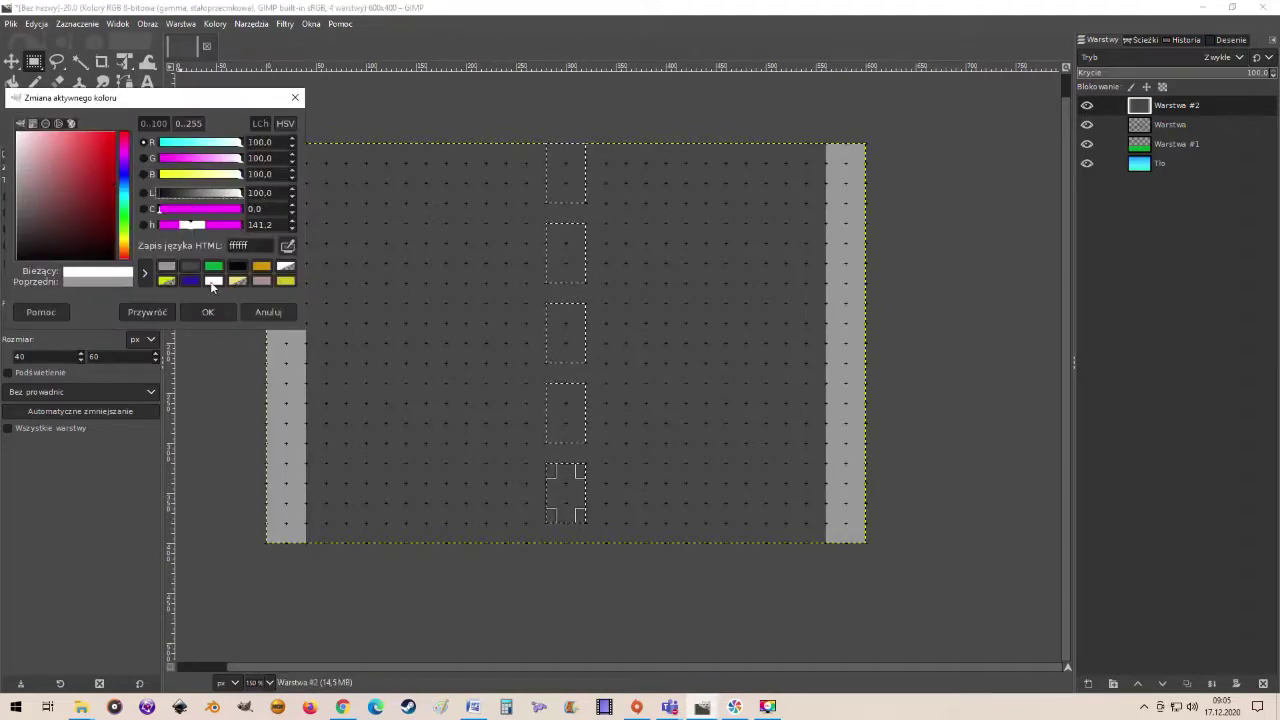
left_click(218, 314)
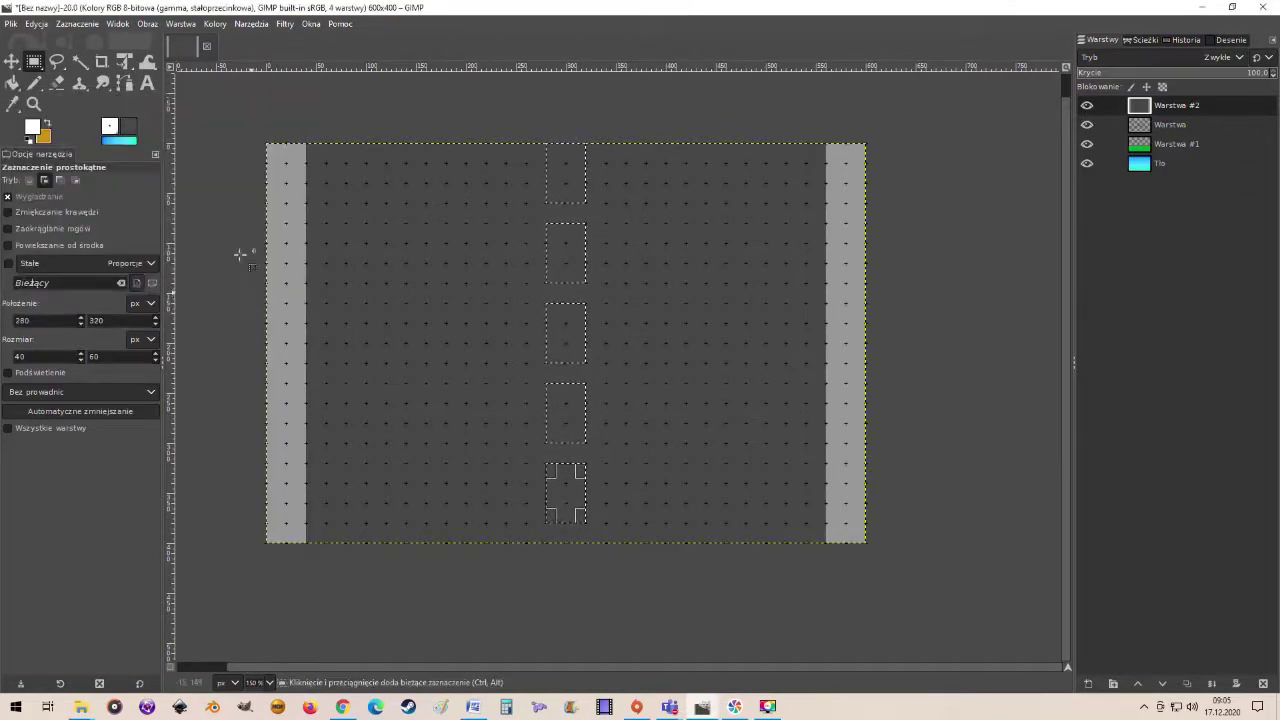
left_click(12, 83)
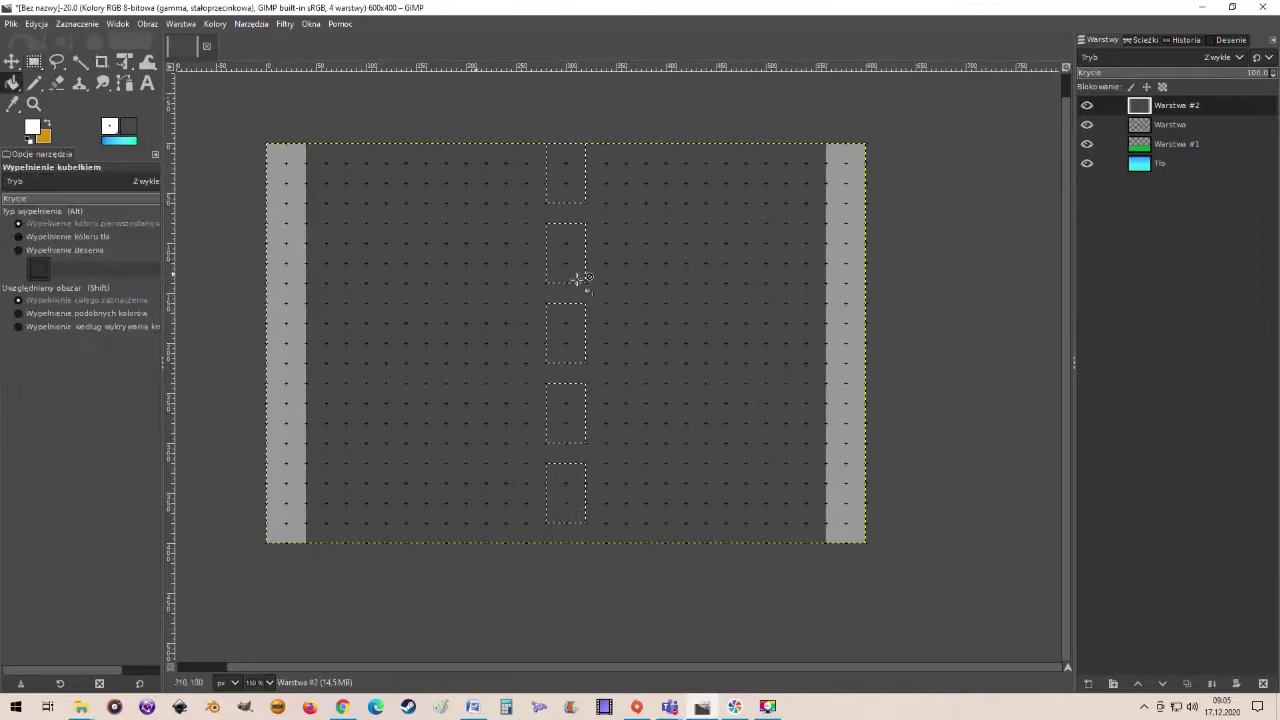
left_click(577, 183)
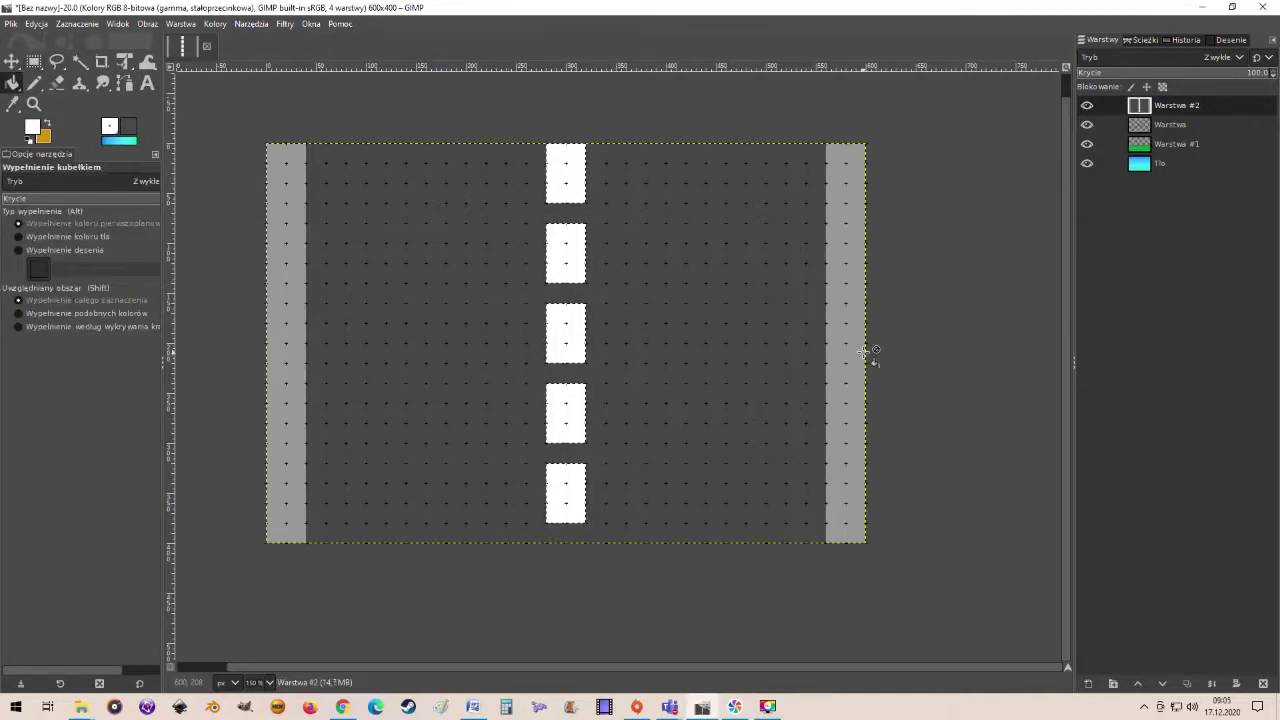
left_click(86, 24)
left_click(79, 57)
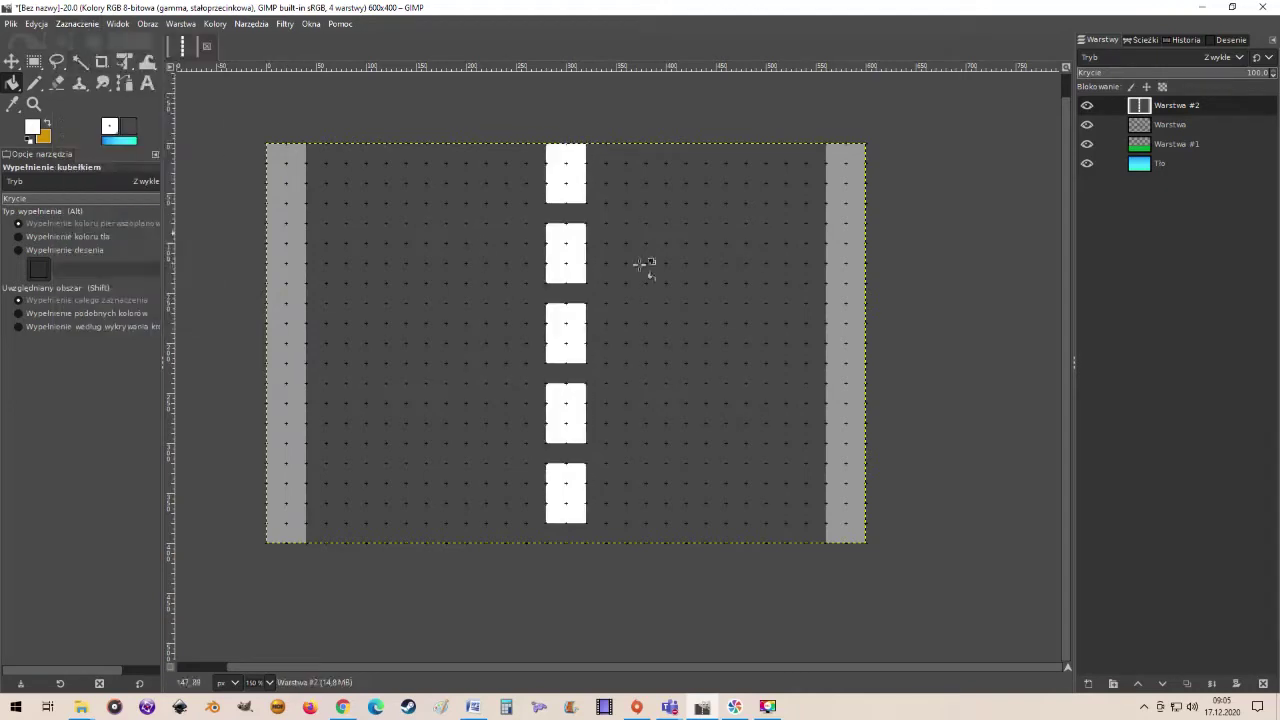
Raise the Warstwa guide layer above the road and back, then make Warstwa #2 active
left_click(1163, 124)
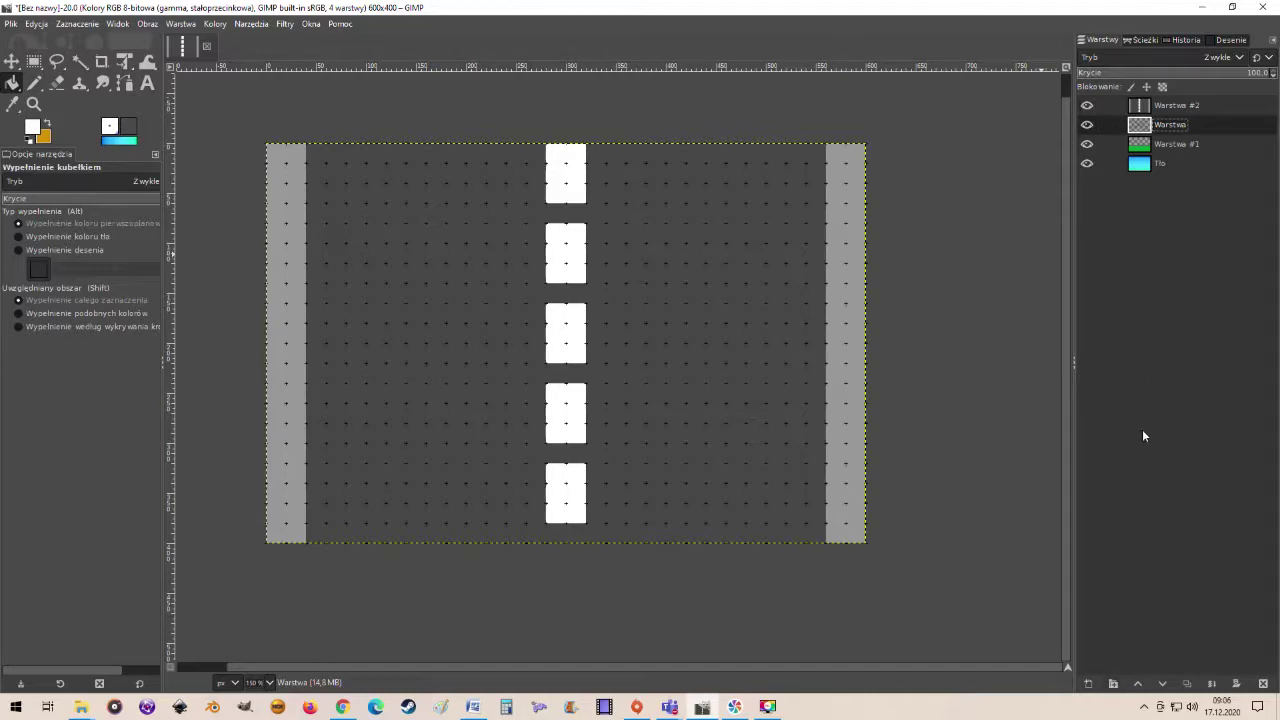
left_click(1141, 683)
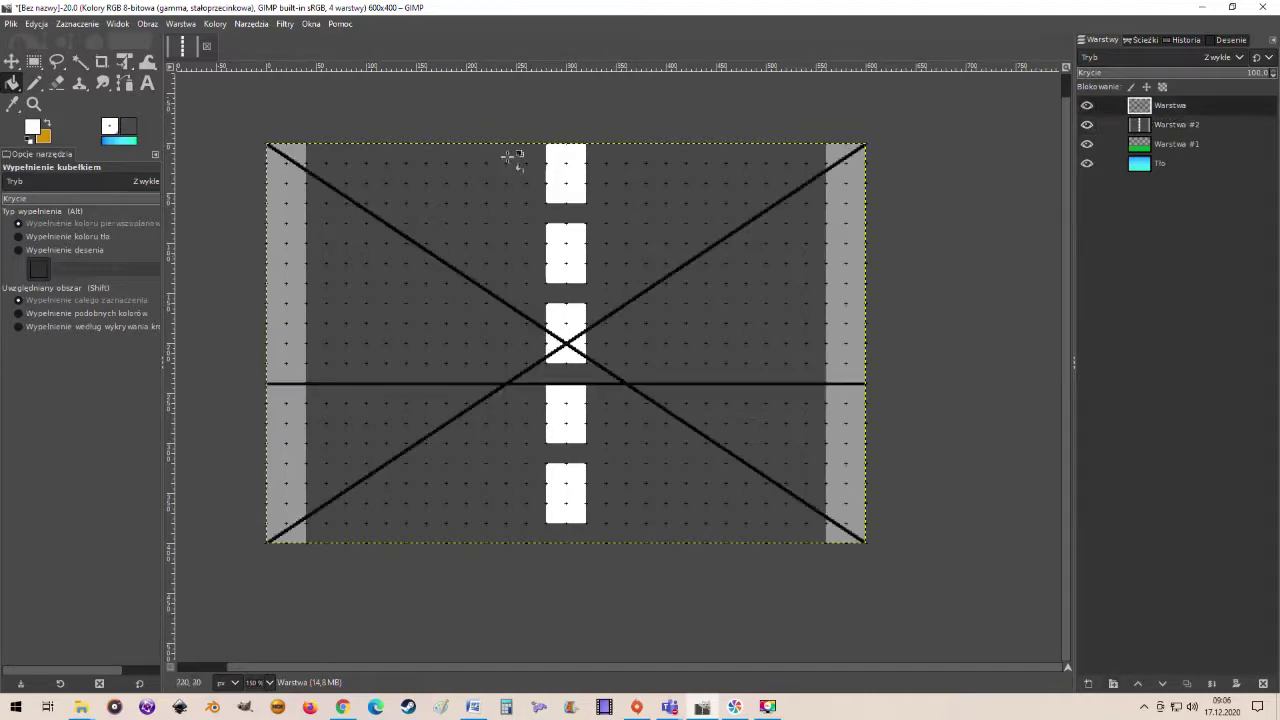
double_click(1157, 107)
left_click(1162, 683)
double_click(1173, 108)
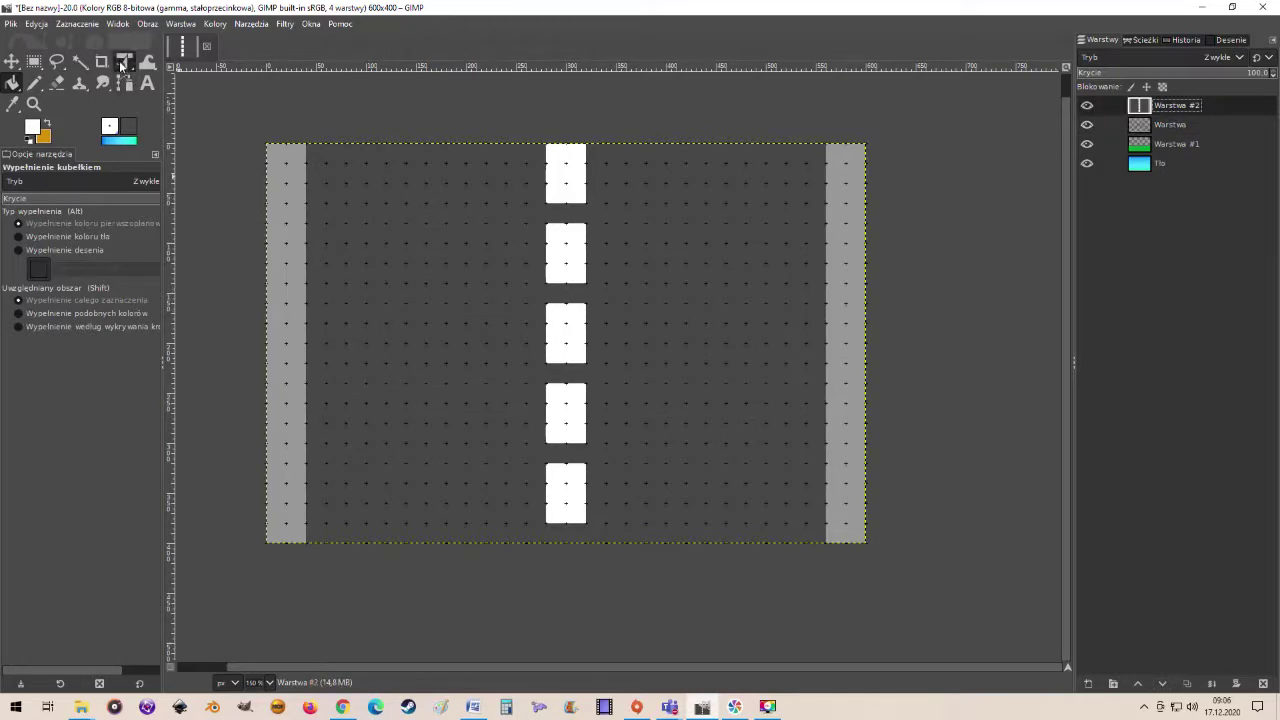
left_click(119, 60)
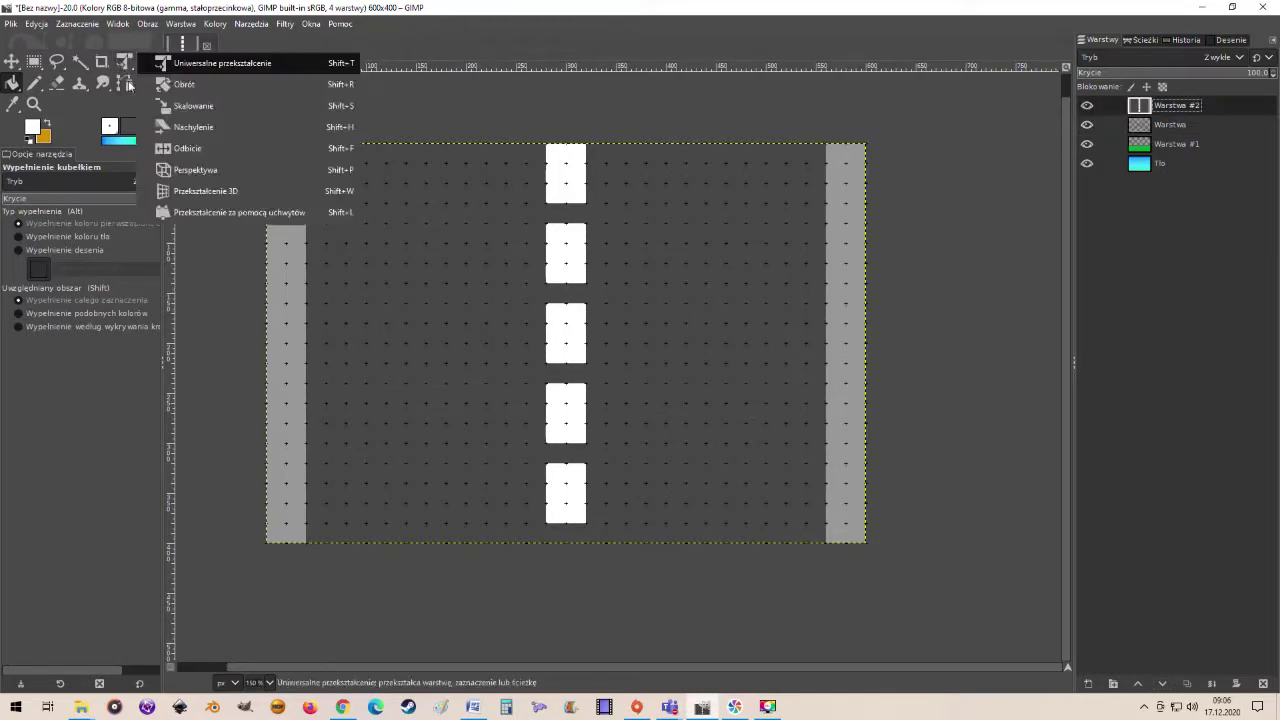
Start a Perspective transform on the road layer and pull its top corners toward the horizon
left_click(209, 175)
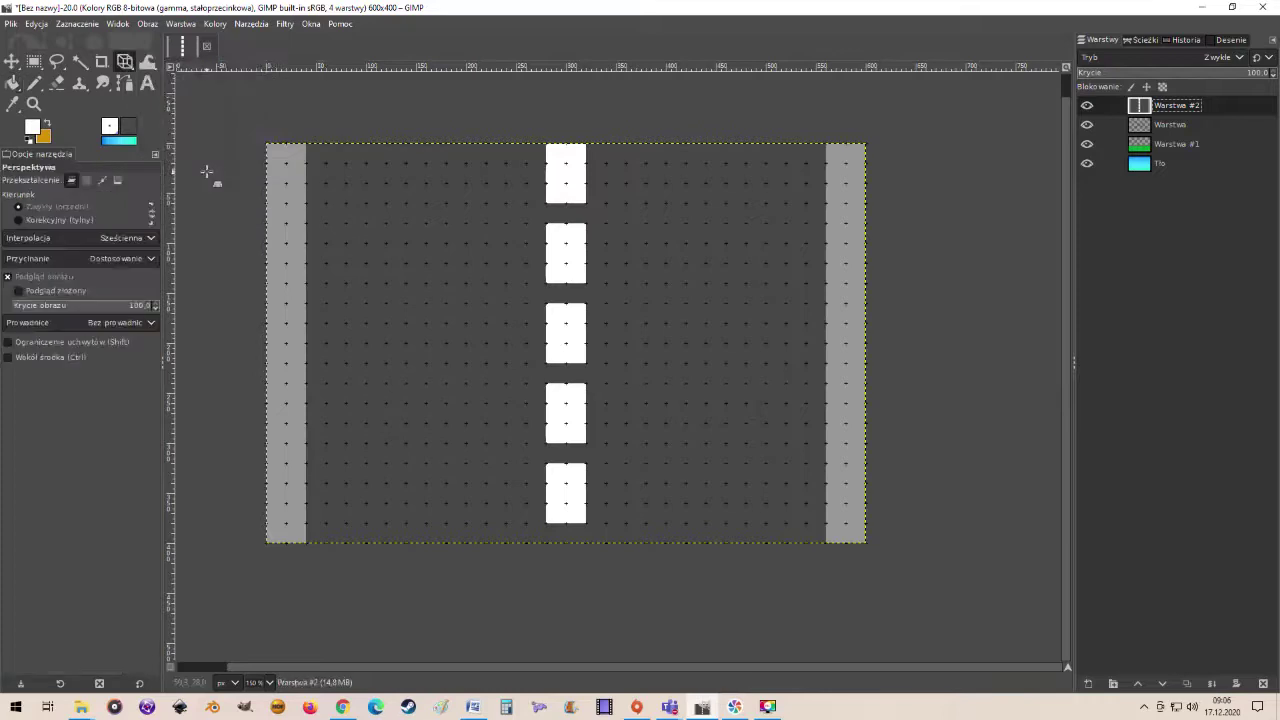
left_click(558, 317)
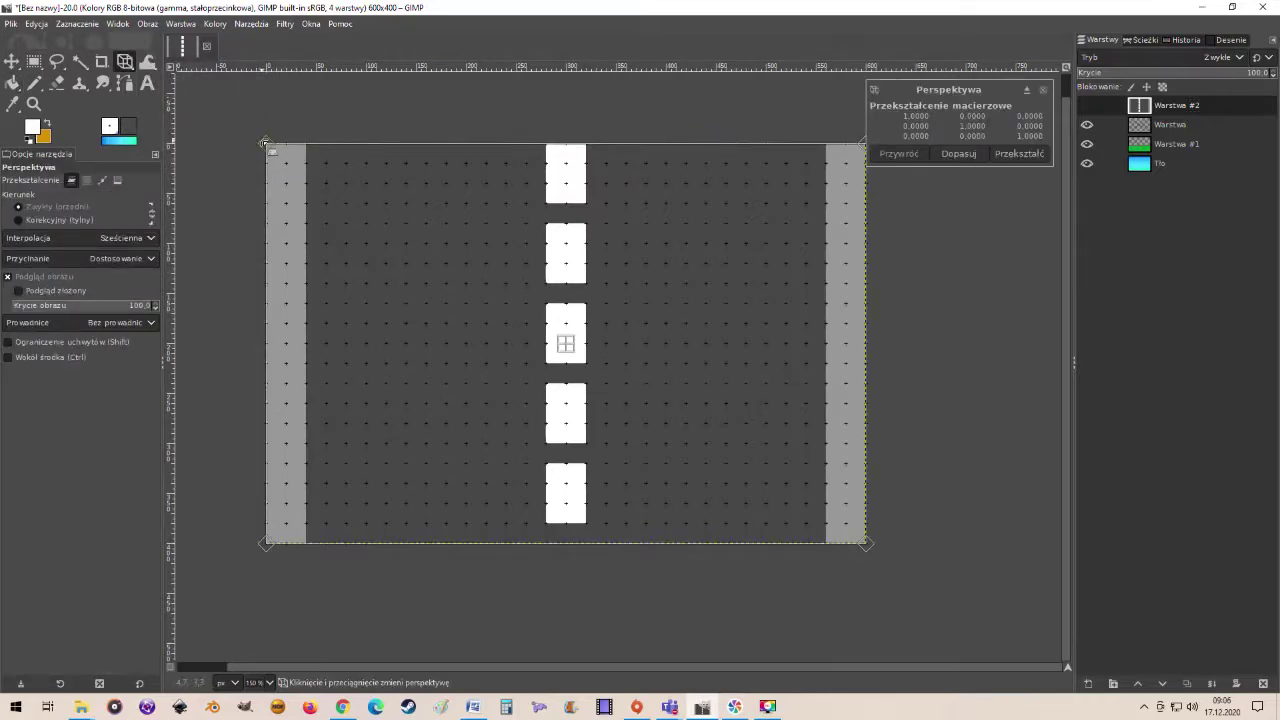
mouse_move(266, 145)
left_mouse_down()
mouse_move(324, 219)
mouse_move(440, 298)
left_mouse_up()
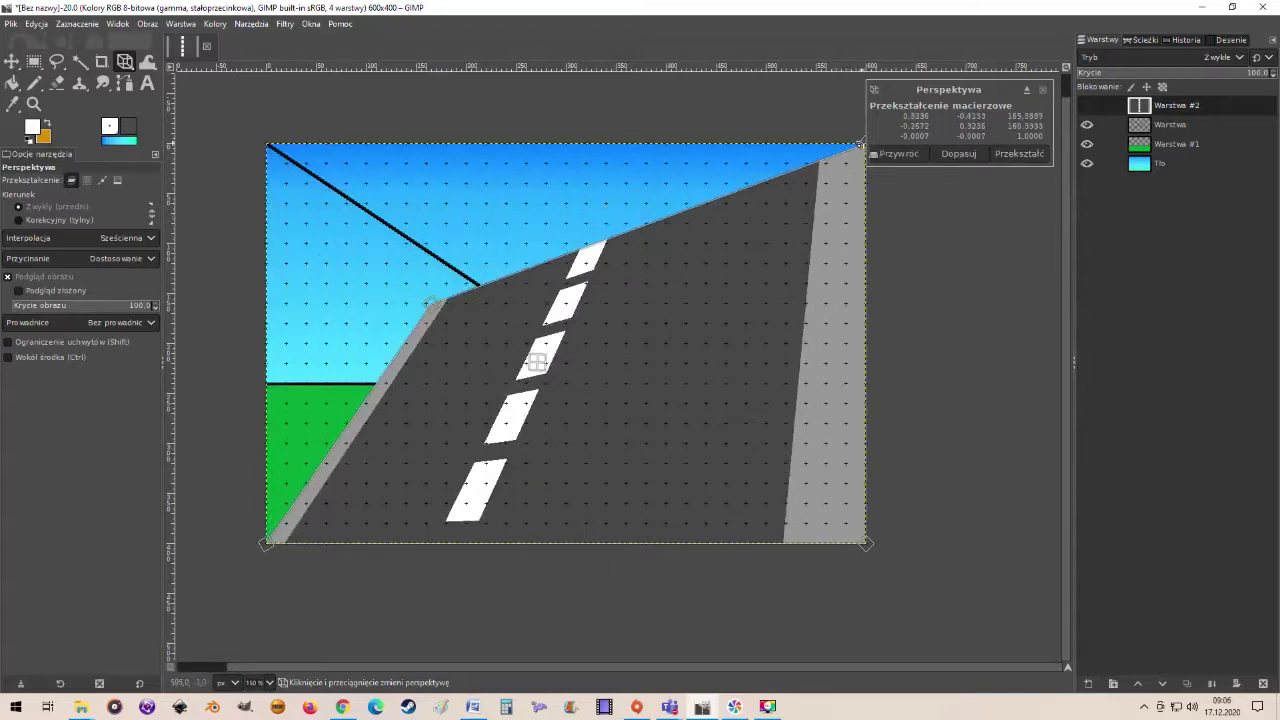
left_click(1041, 91)
left_click_drag(983, 62, 1051, 93)
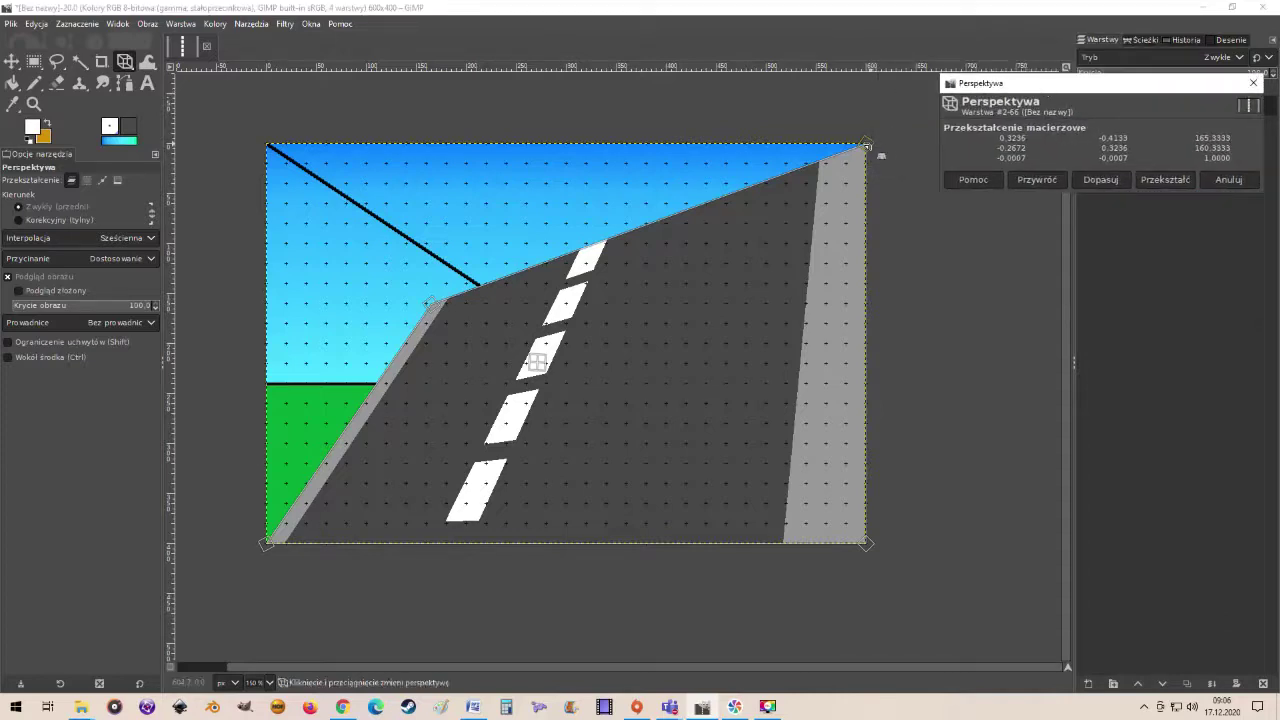
left_click_drag(862, 147, 716, 381)
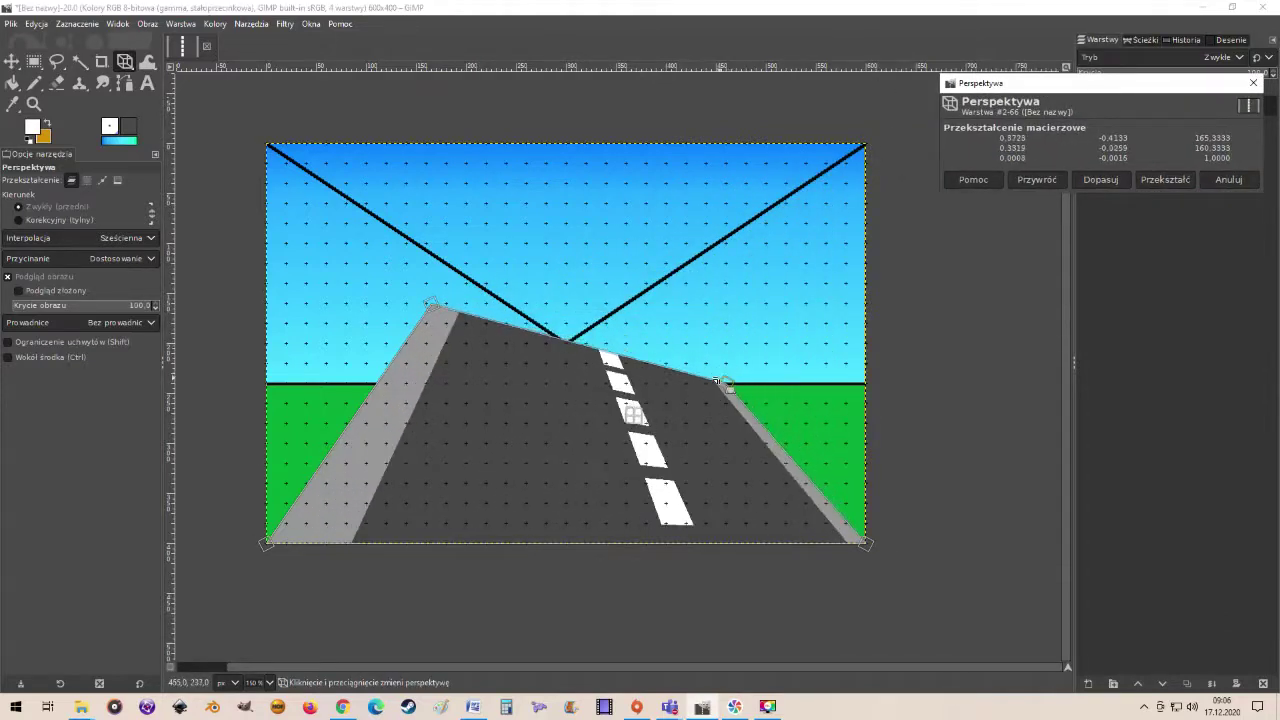
mouse_move(432, 304)
left_mouse_down()
mouse_move(450, 382)
mouse_move(518, 393)
left_mouse_up()
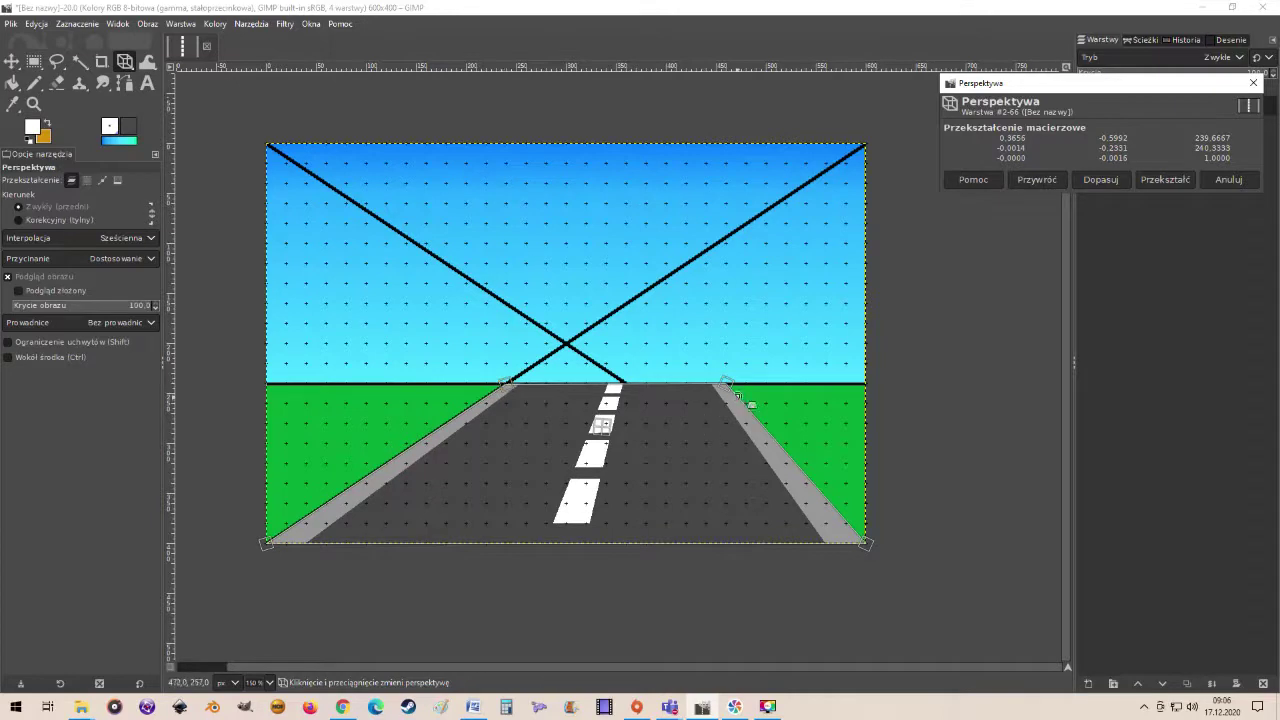
Refine the top and bottom corners so the road converges on the vanishing point, then apply
left_click_drag(728, 385, 647, 384)
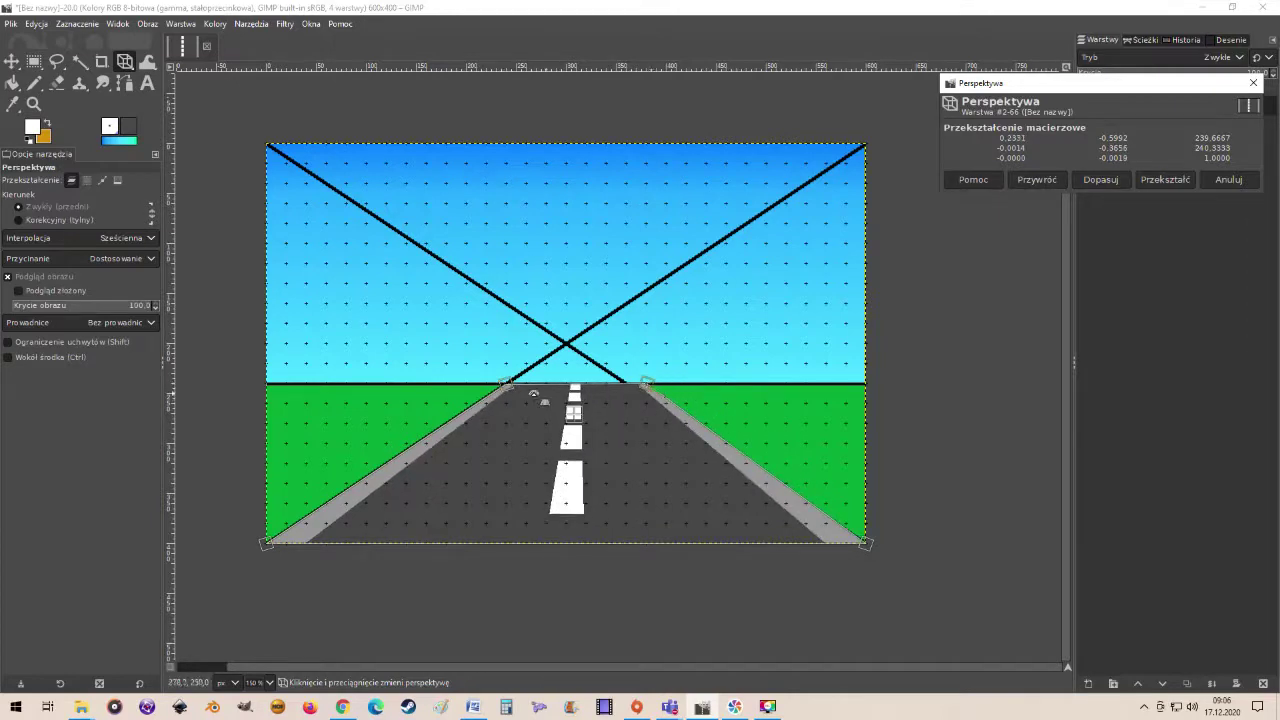
left_click_drag(518, 392, 498, 392)
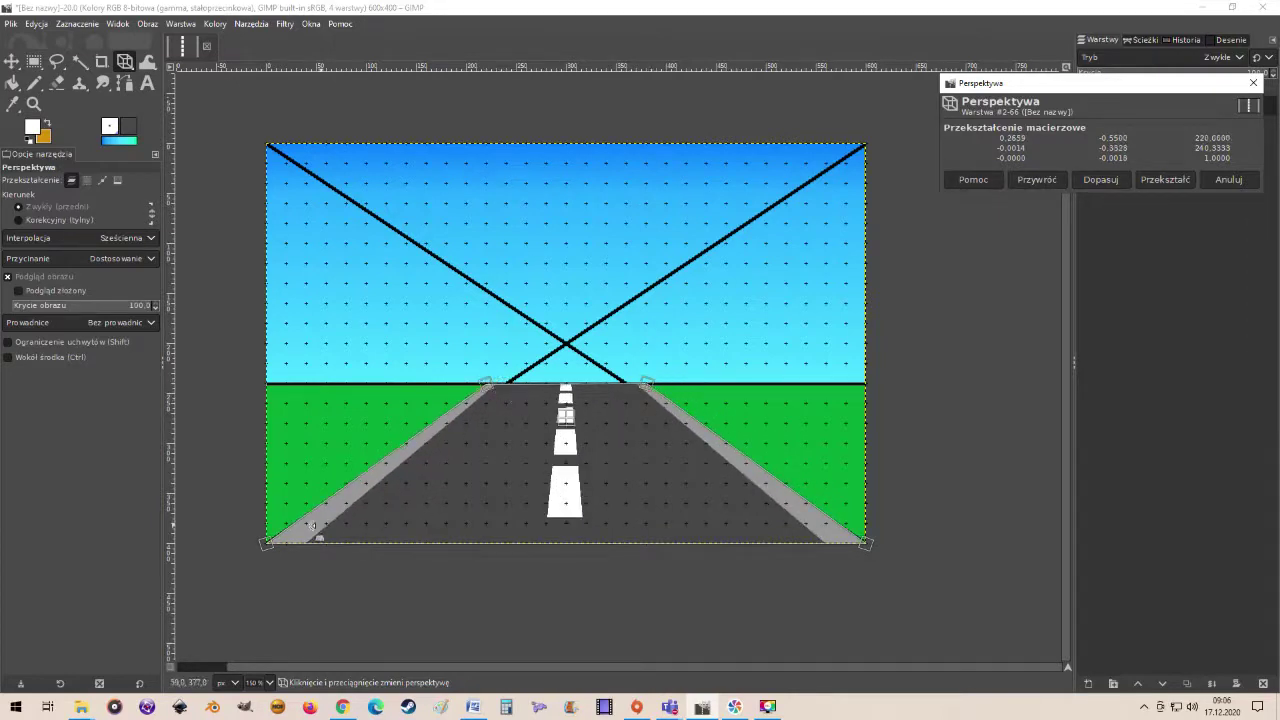
mouse_move(268, 548)
left_mouse_down()
mouse_move(420, 551)
mouse_move(385, 549)
mouse_move(398, 549)
left_mouse_up()
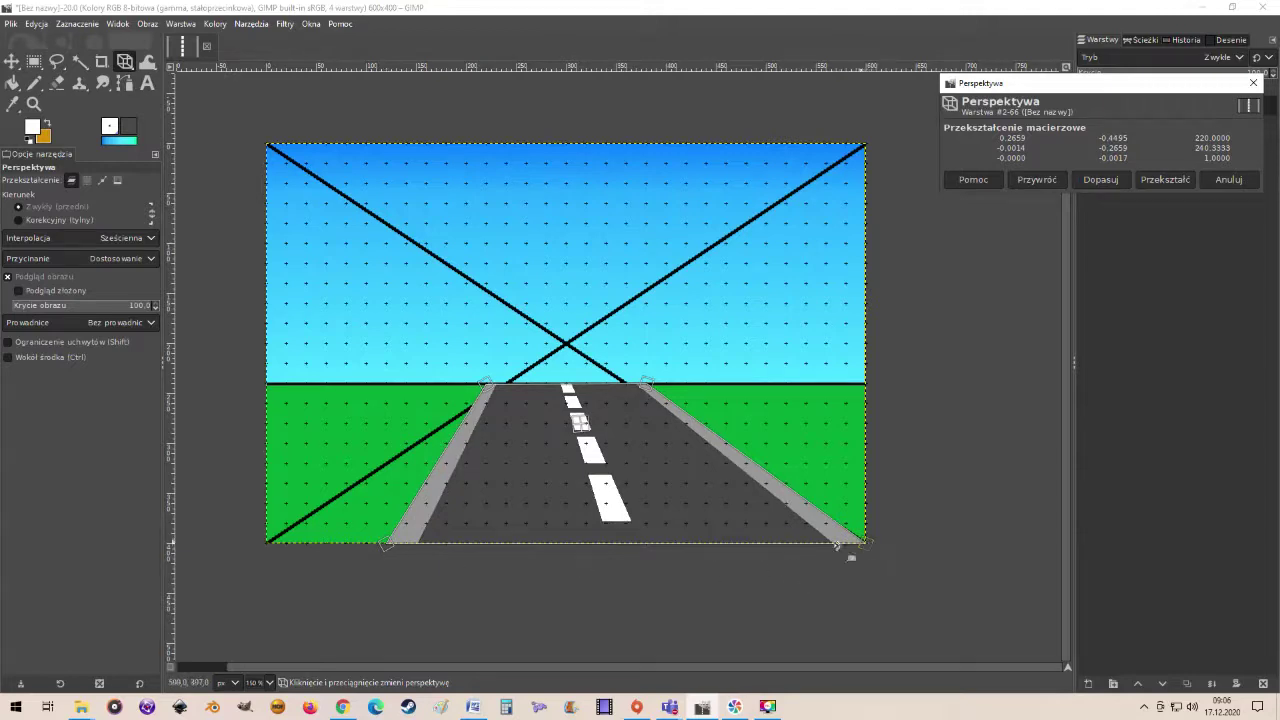
mouse_move(869, 546)
left_mouse_down()
mouse_move(718, 541)
mouse_move(740, 541)
left_mouse_up()
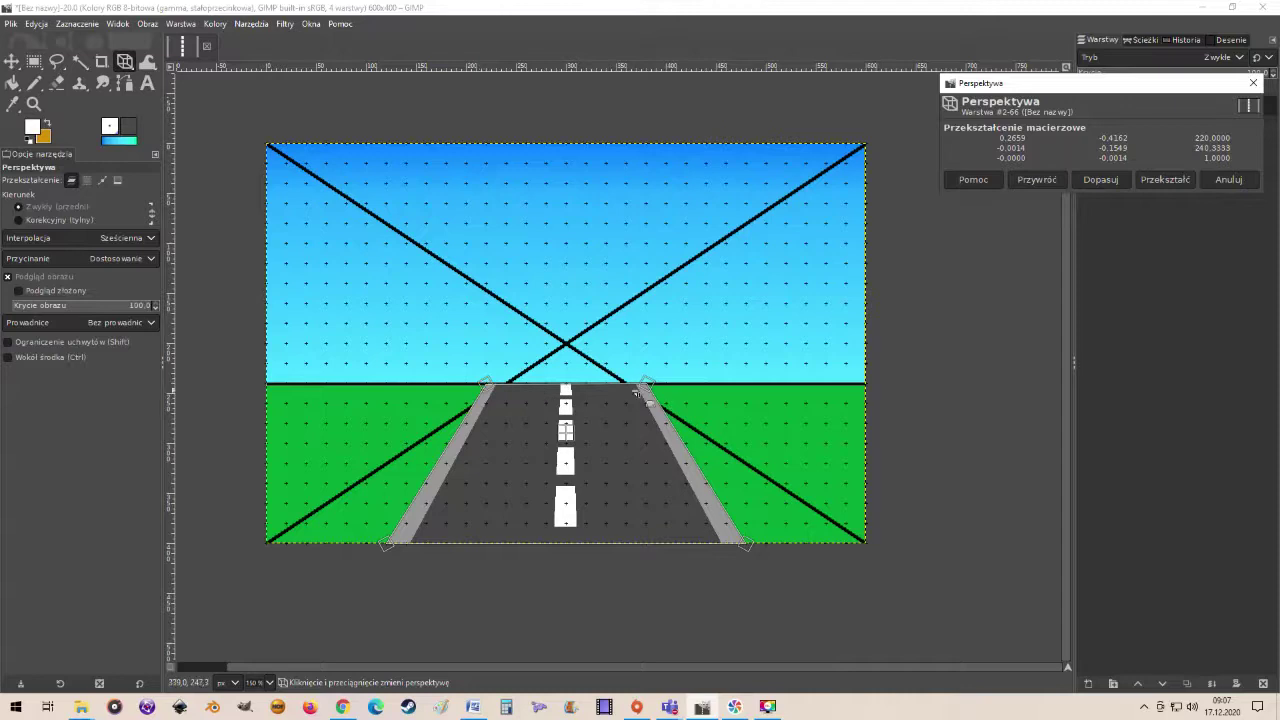
left_click_drag(647, 385, 645, 387)
left_click_drag(485, 383, 507, 383)
left_click_drag(645, 383, 625, 386)
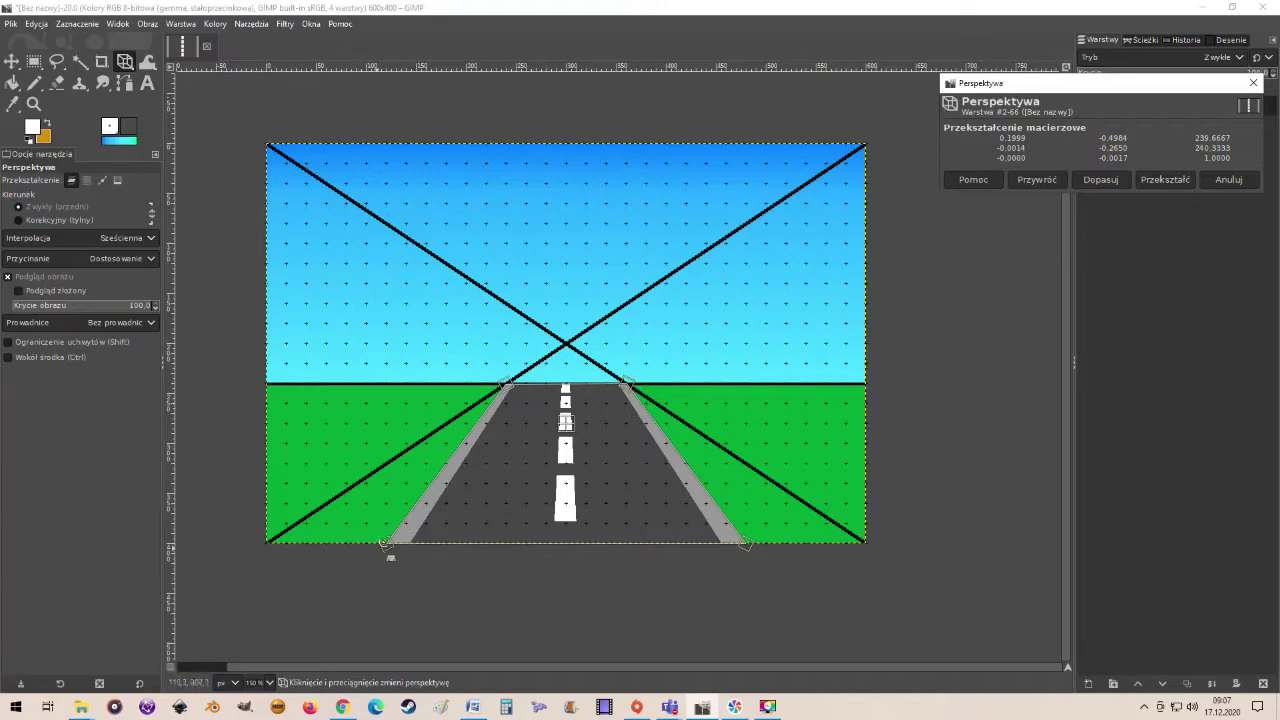
left_click_drag(387, 543, 366, 543)
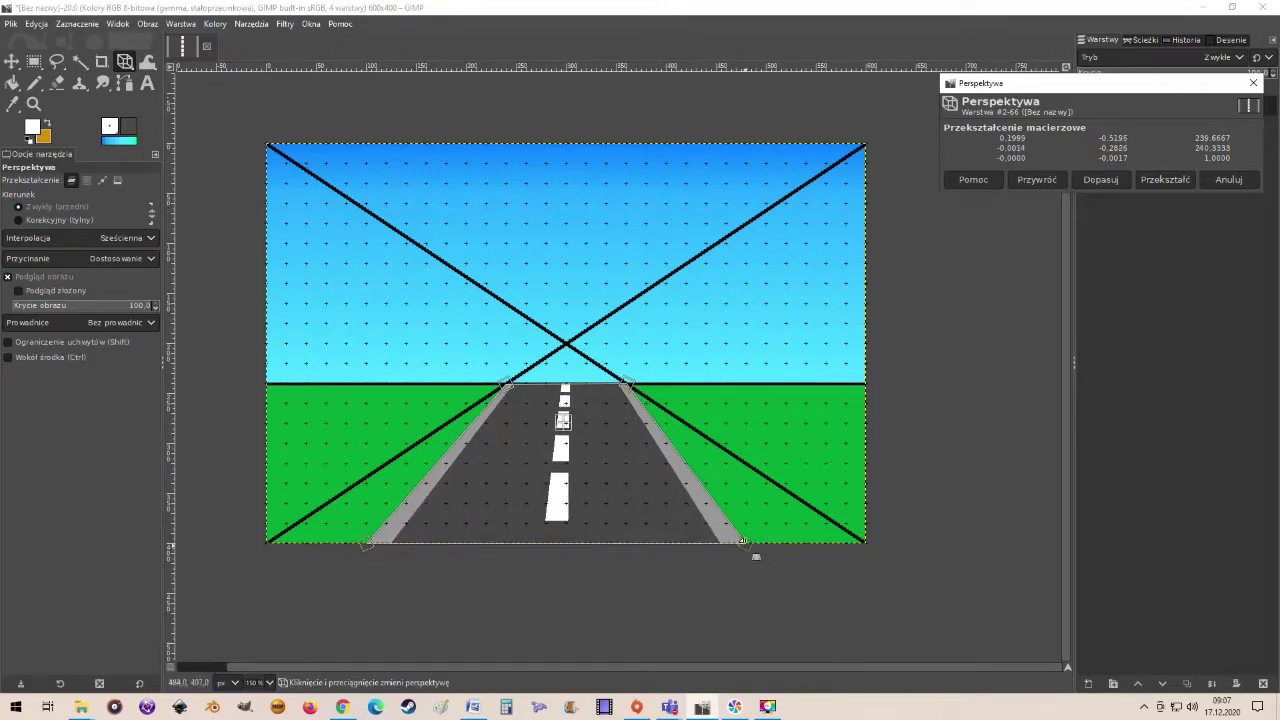
left_click_drag(754, 551, 774, 551)
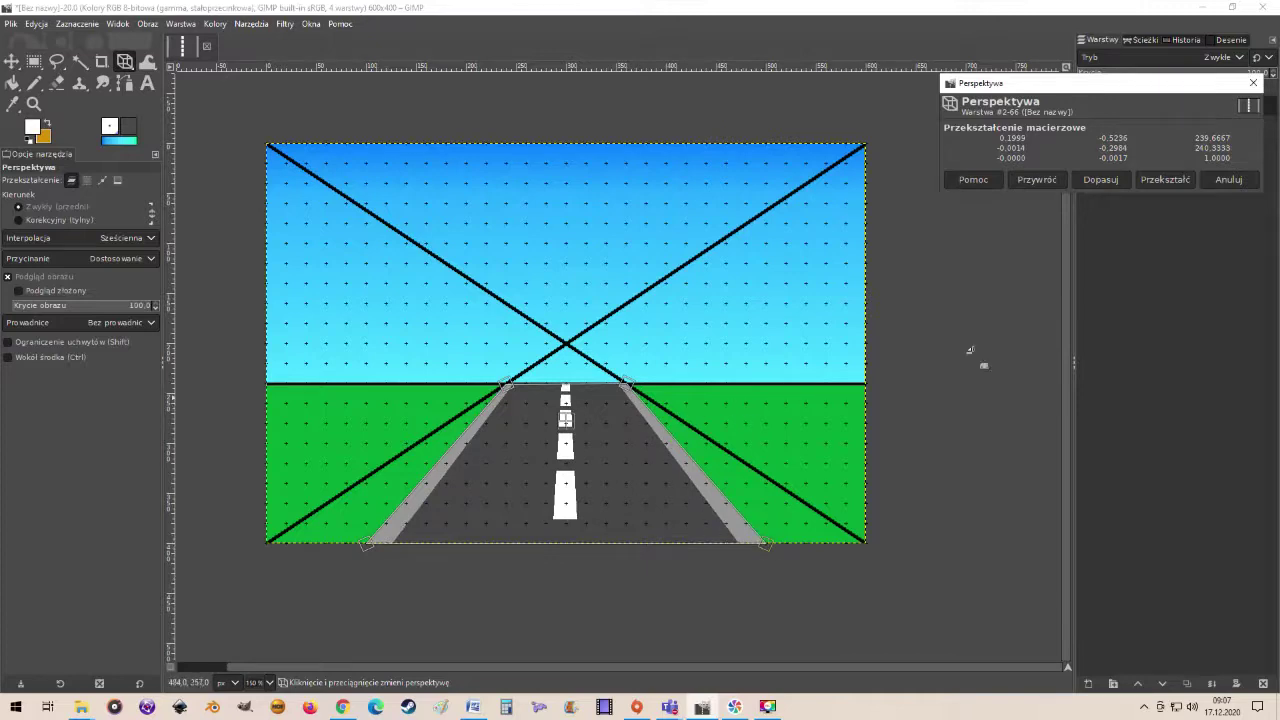
left_click(1165, 179)
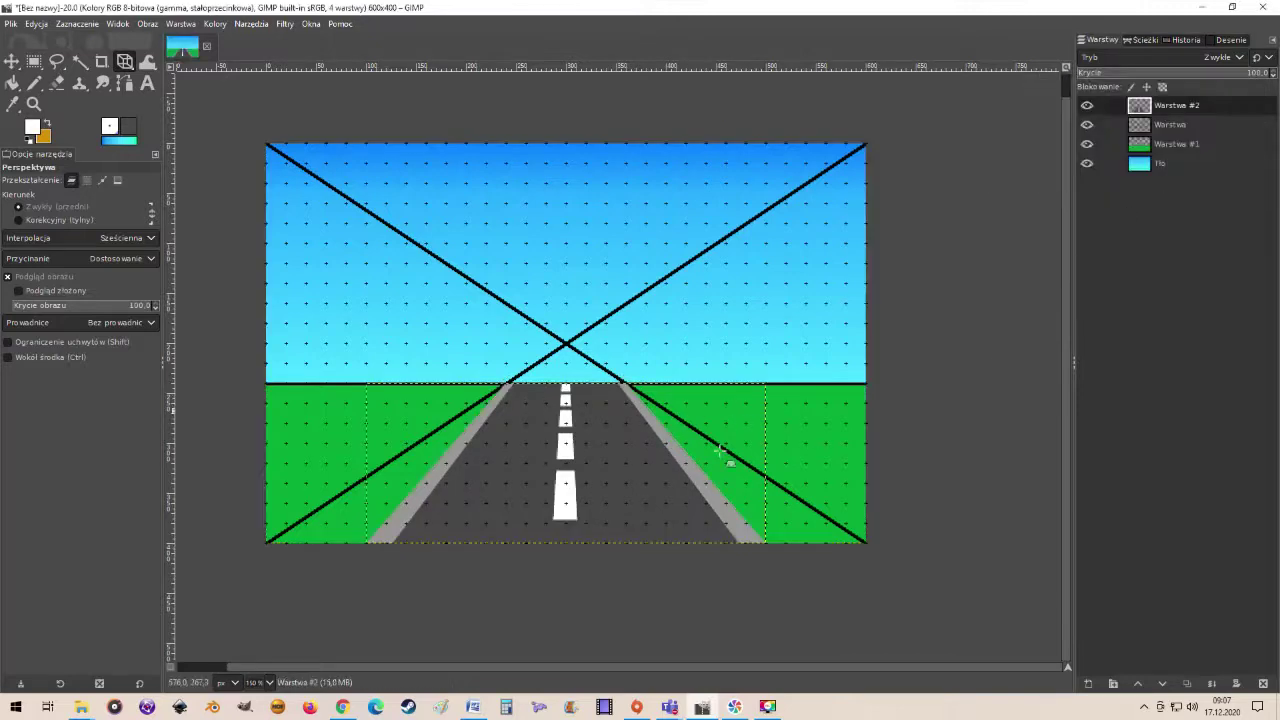
Hide and then show the Warstwa X guide lines to check the warped road
left_click(1087, 125)
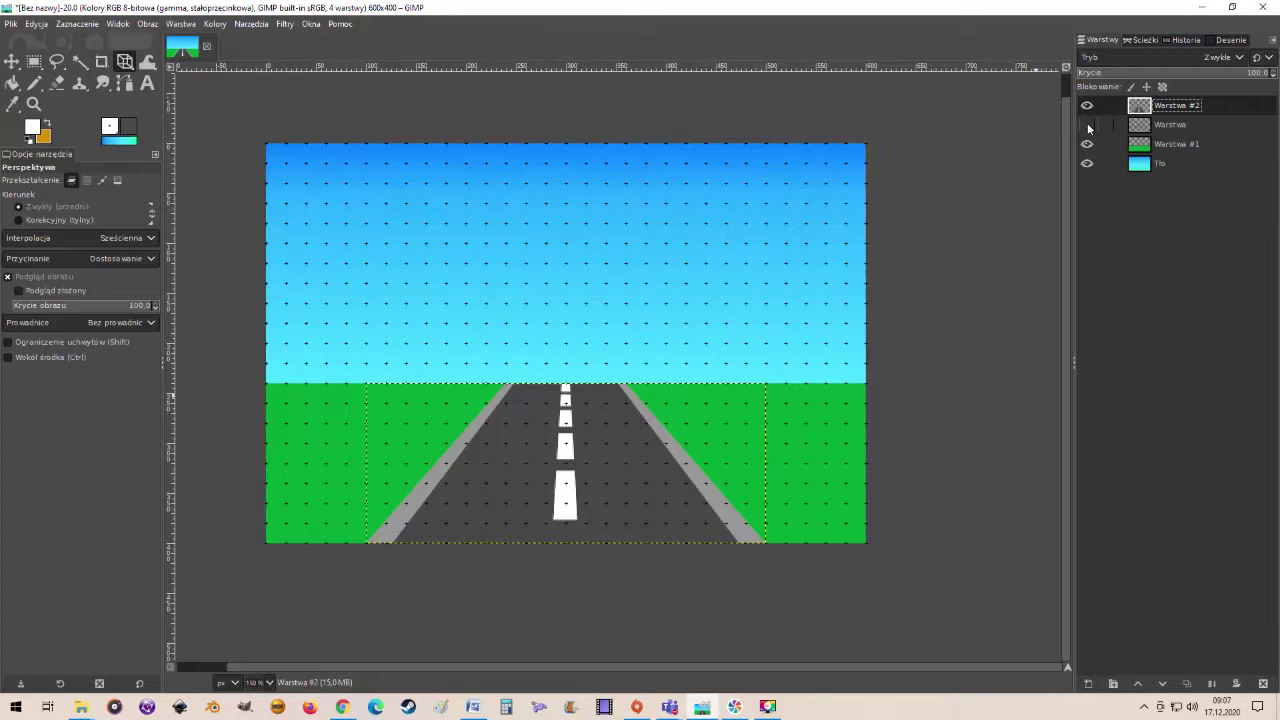
left_click(1087, 125)
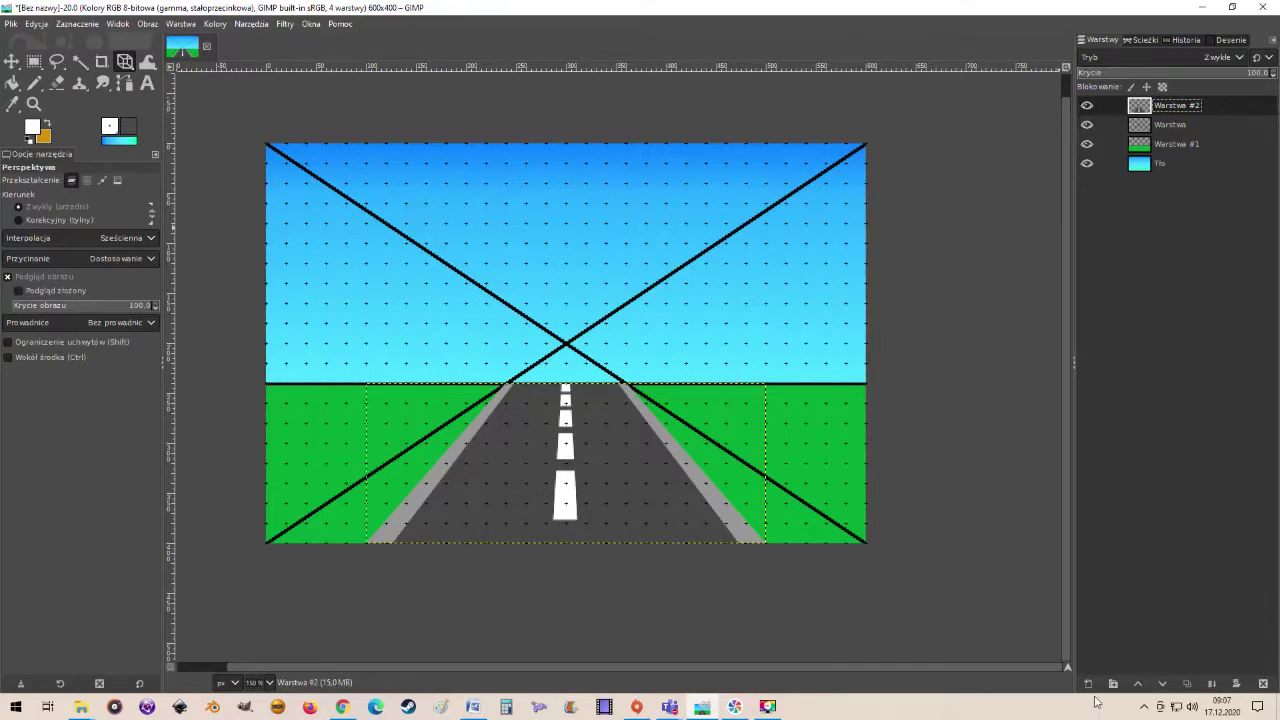
Add a new layer Warstwa #3 and select a tall 140x300 rectangle on the left
left_click(1088, 684)
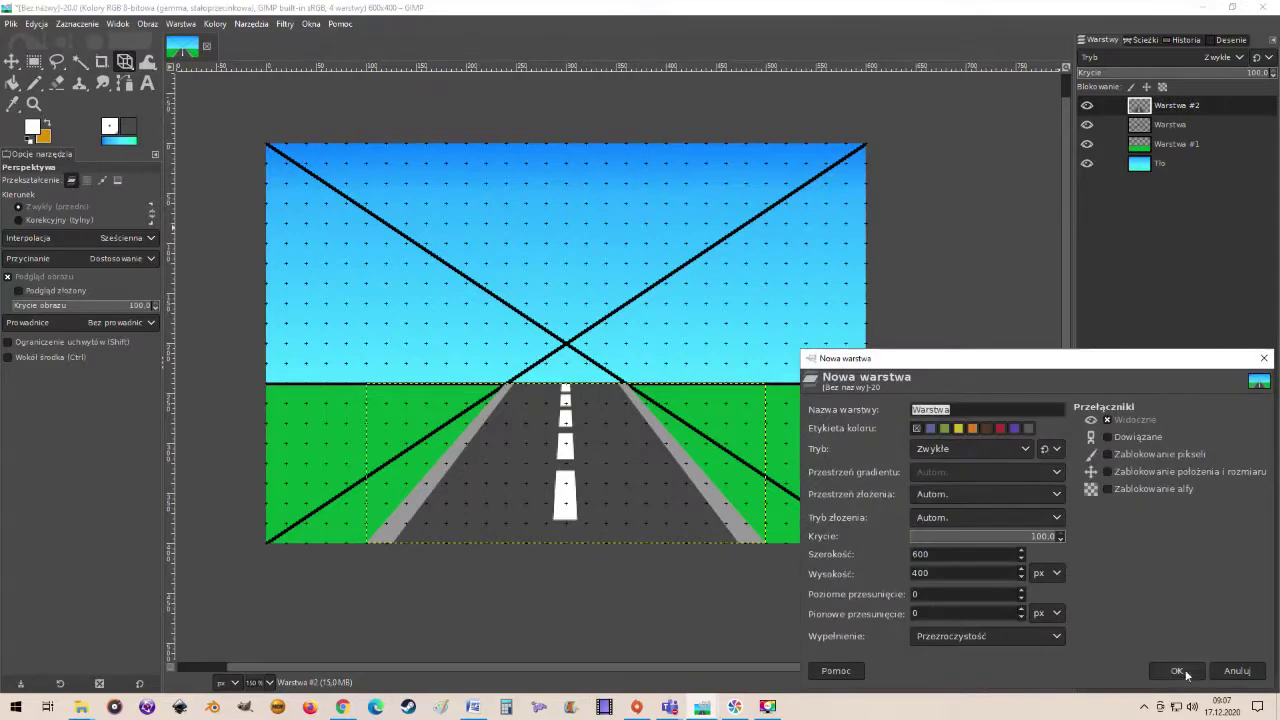
left_click(1177, 670)
left_click(1169, 105)
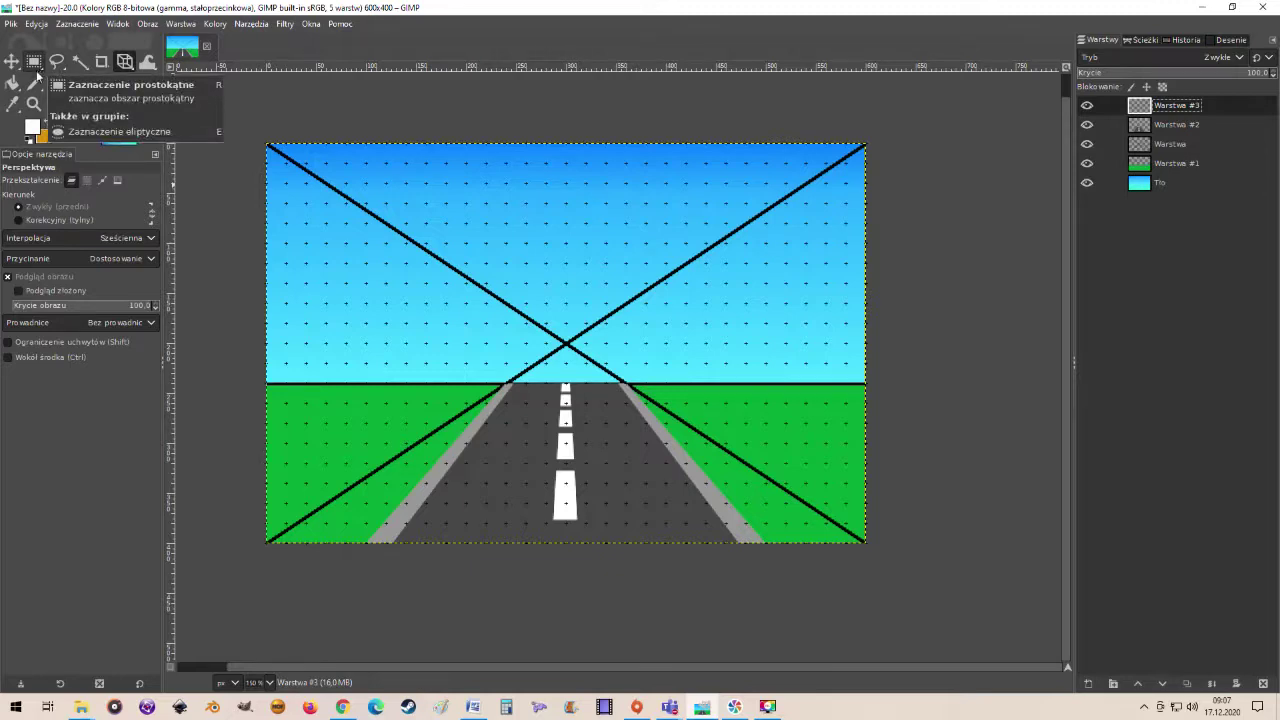
left_click(35, 65)
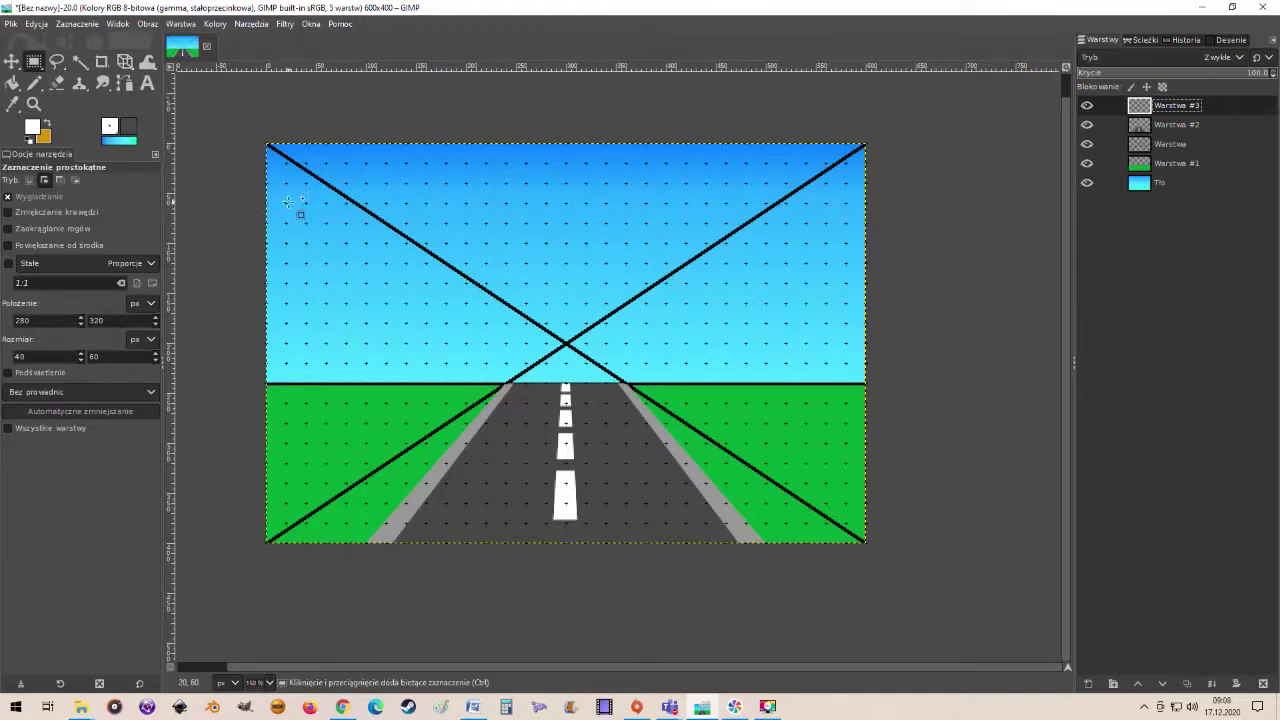
left_click_drag(287, 202, 428, 506)
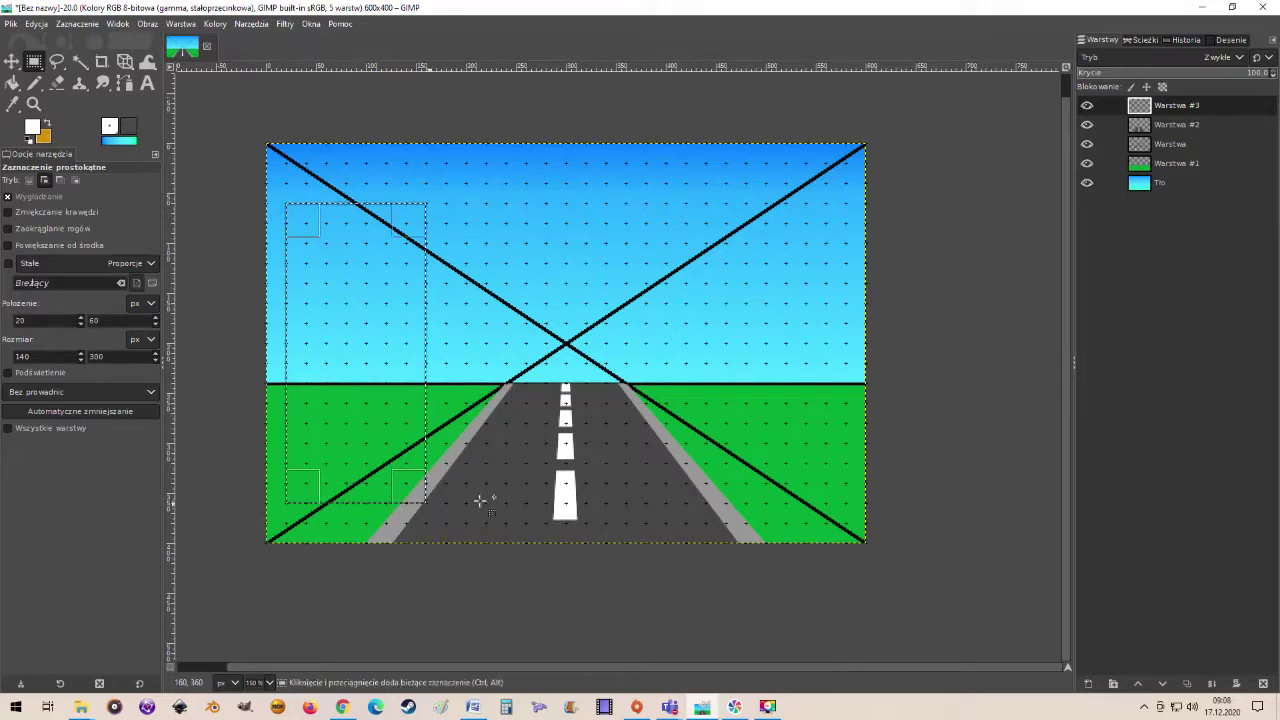
Fill the rectangle with pale beige-yellow to form the building
left_click(31, 128)
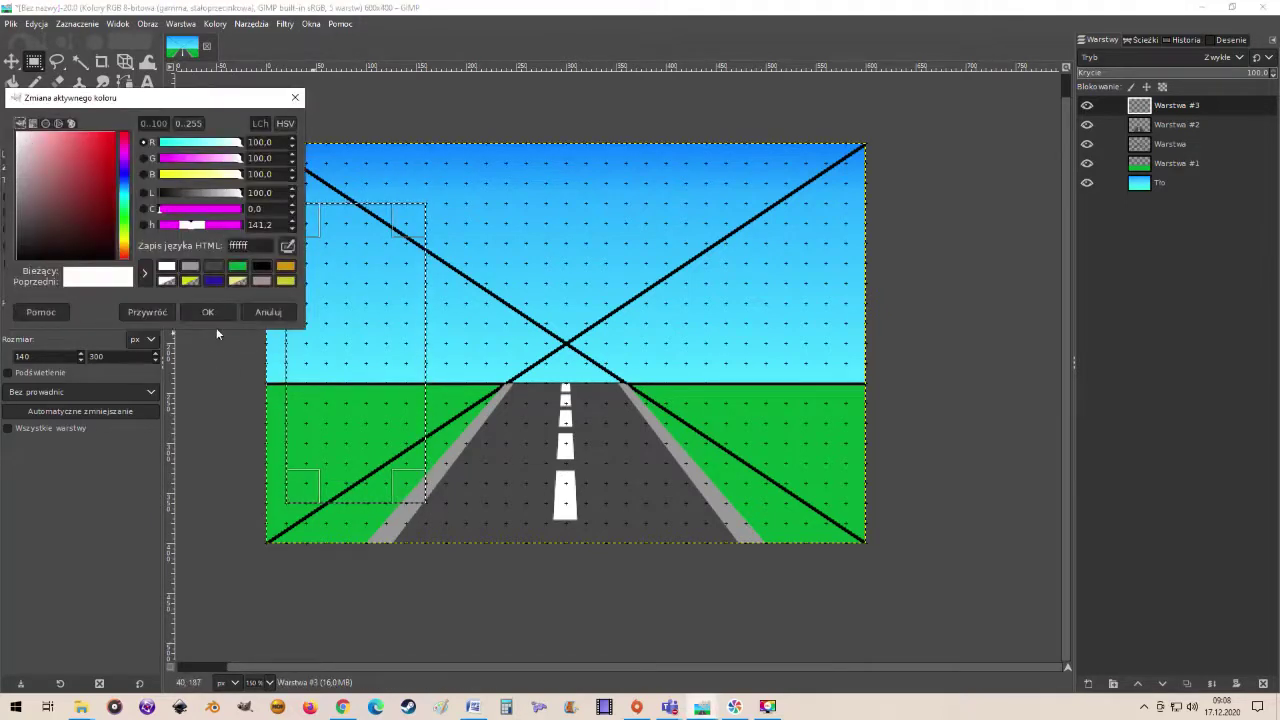
left_click_drag(209, 179, 199, 180)
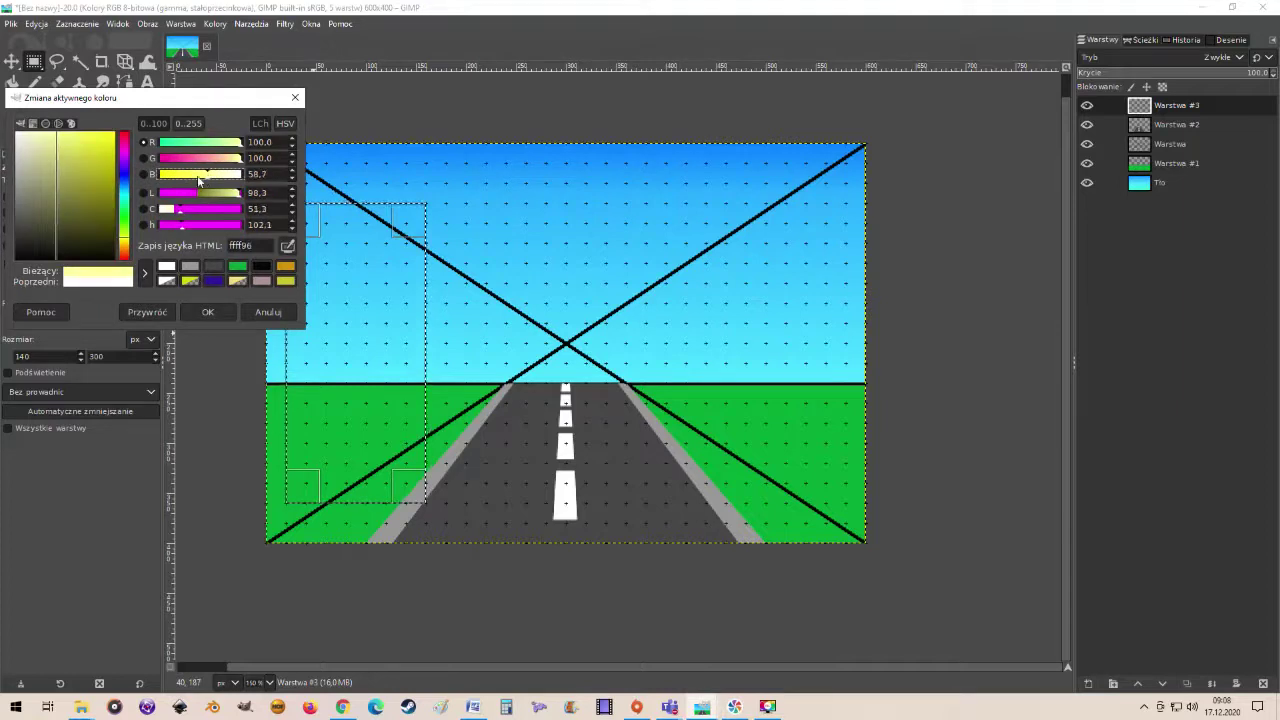
left_click_drag(43, 140, 46, 153)
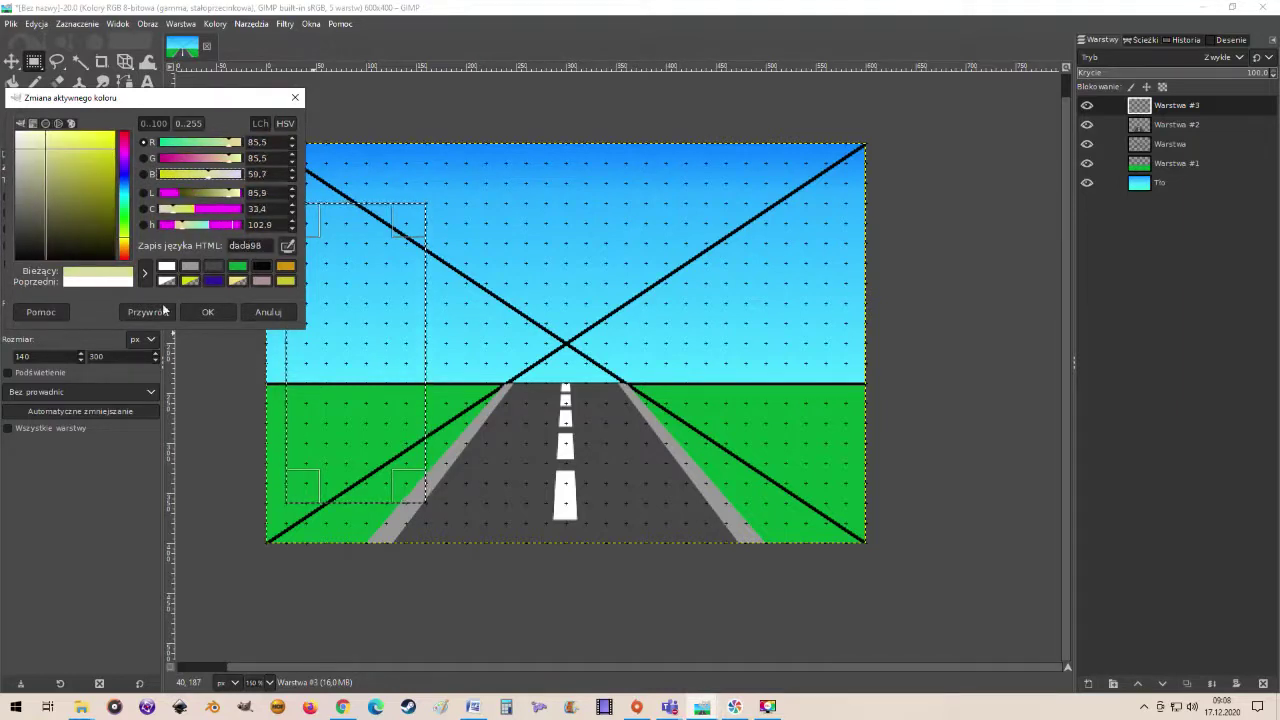
left_click(207, 312)
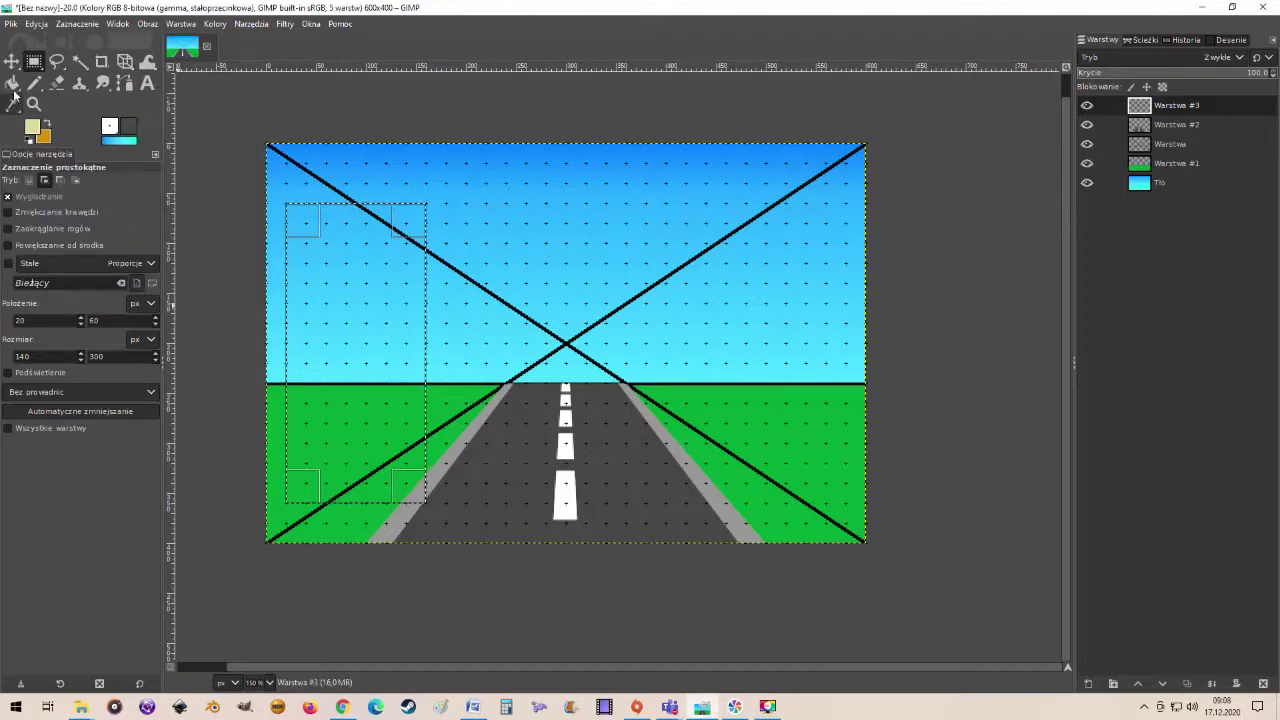
left_click(12, 83)
left_click(384, 328)
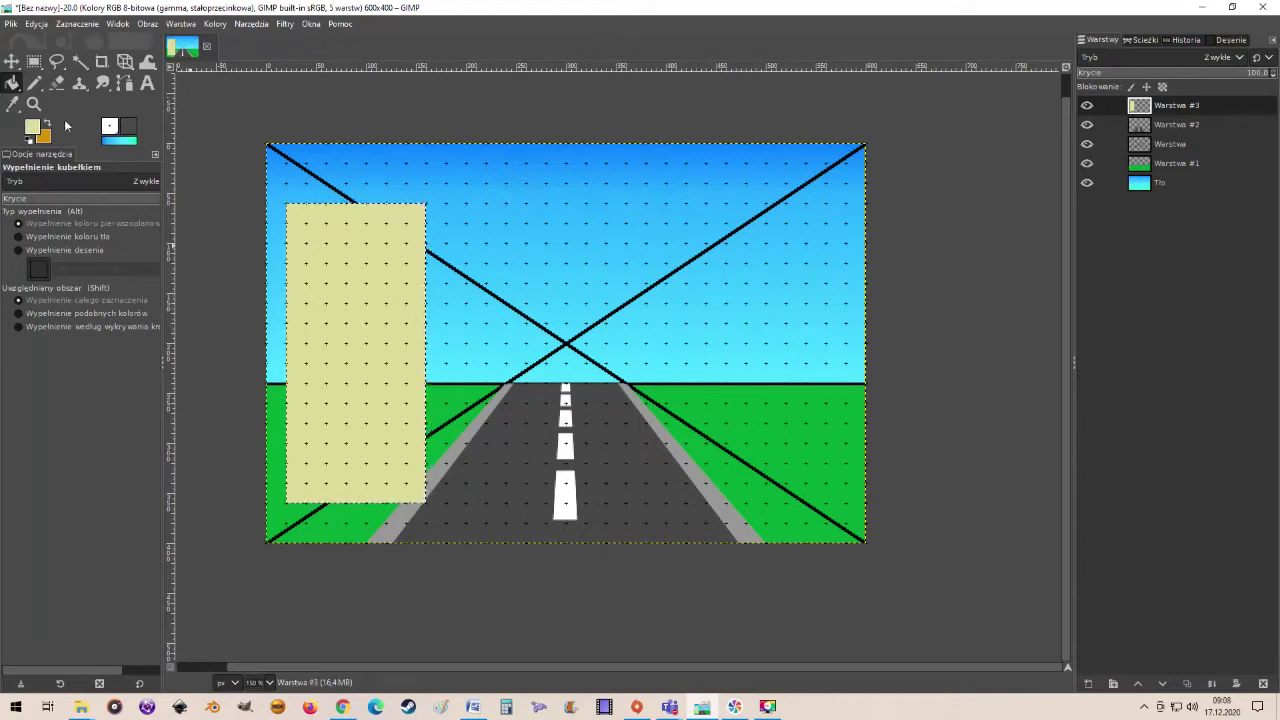
left_click(35, 63)
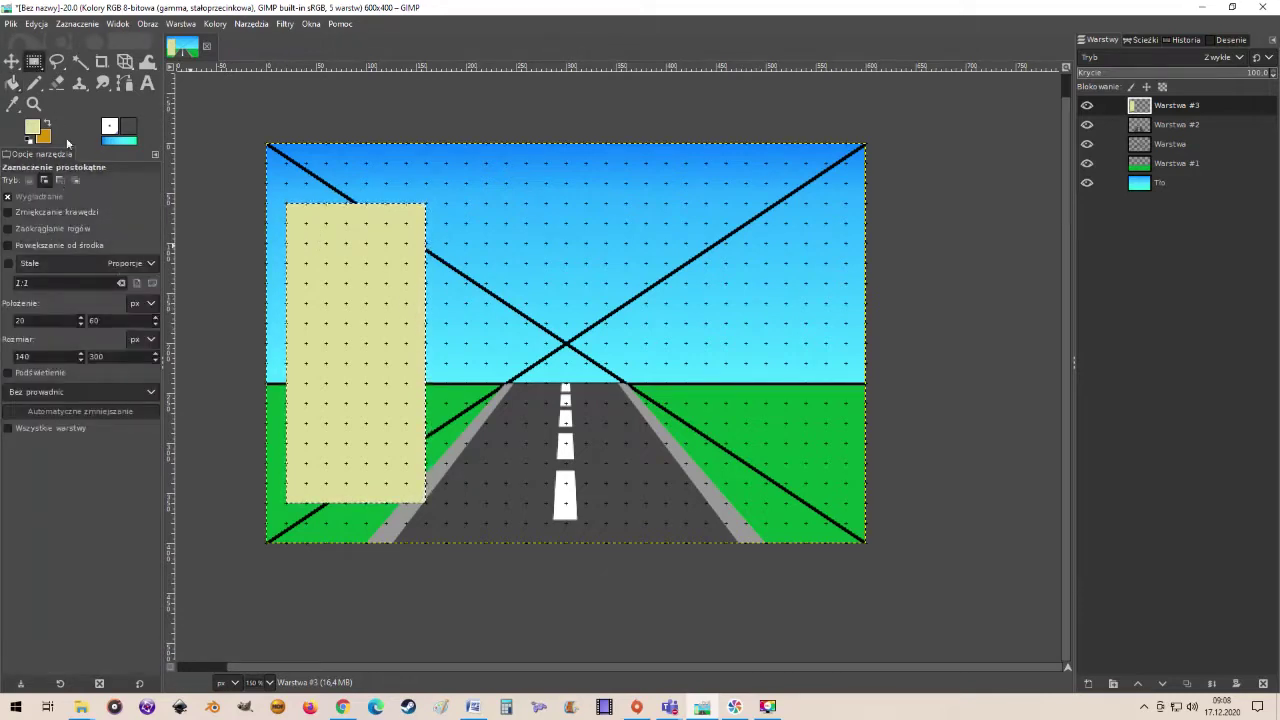
Clear the selection and select eight 40x40 window squares in two columns of four
left_click(77, 23)
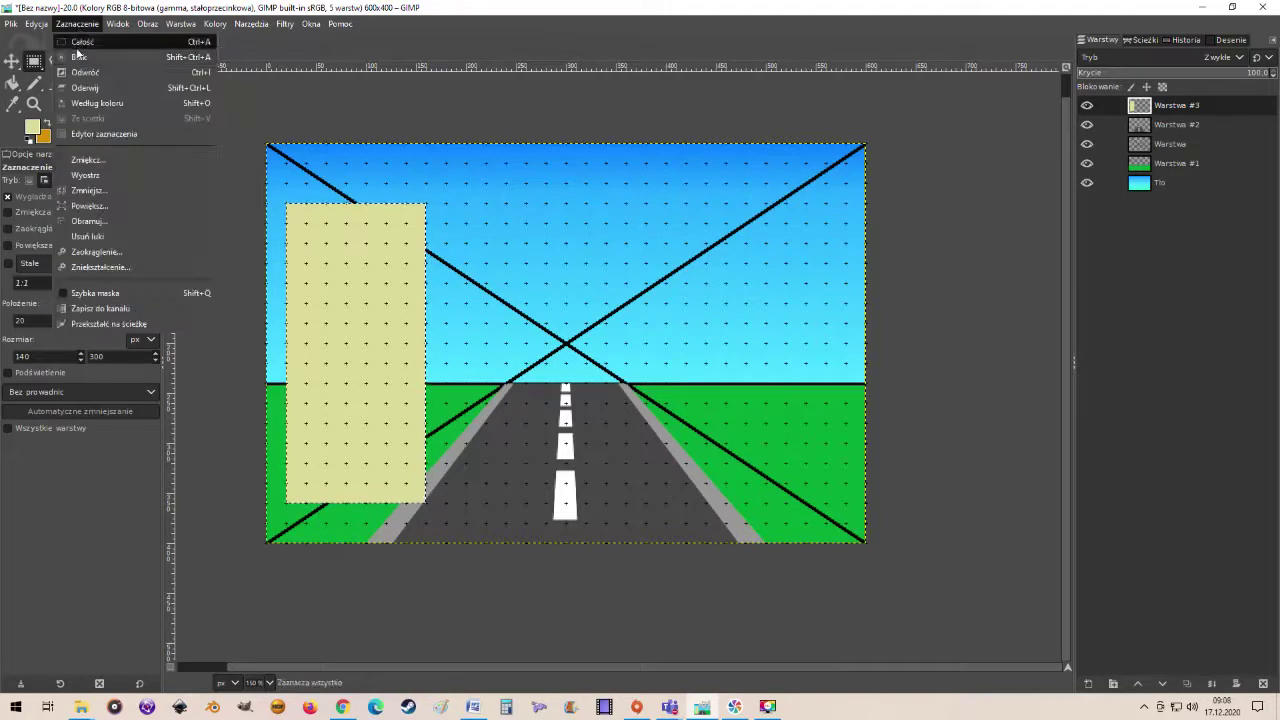
left_click(79, 56)
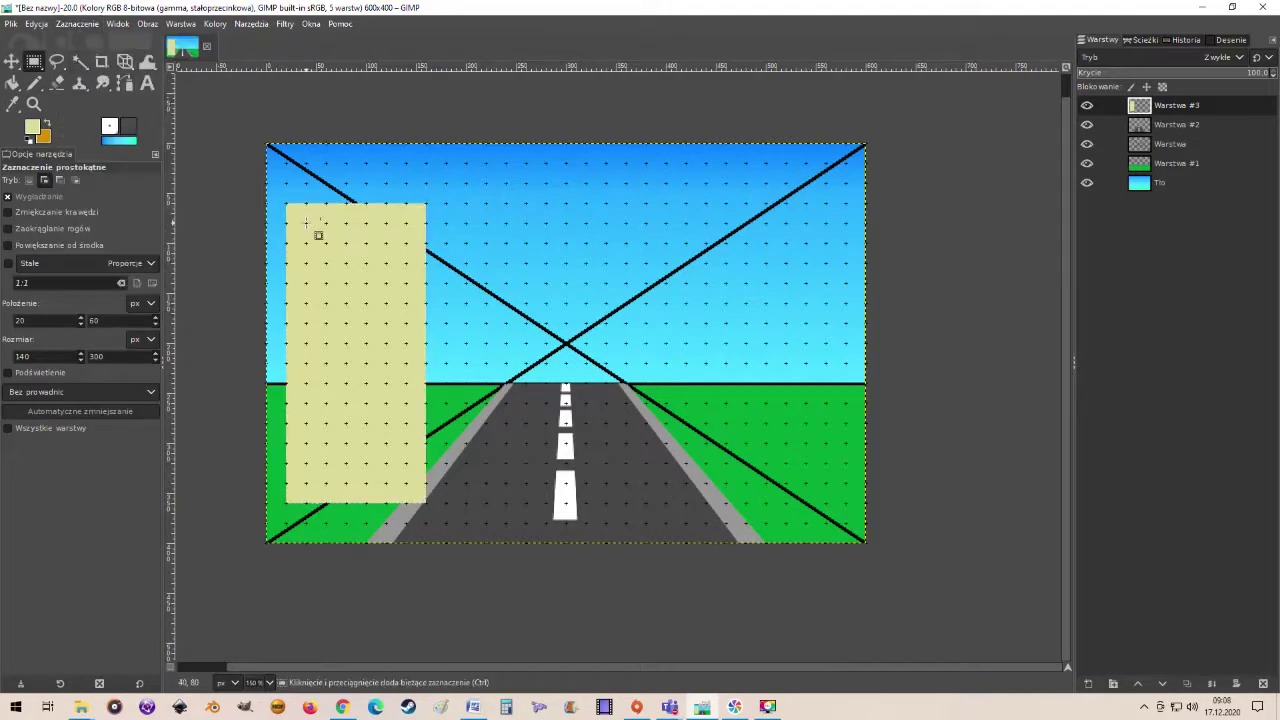
left_click_drag(306, 223, 347, 263)
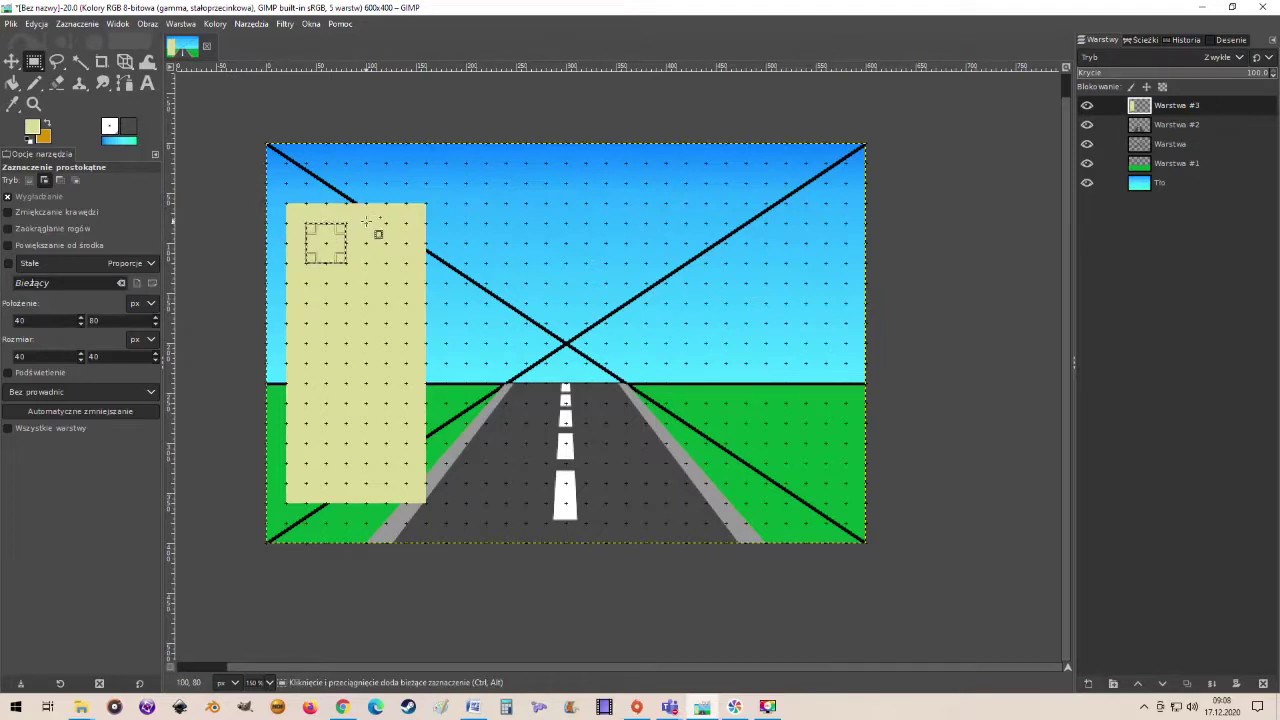
left_click_drag(366, 223, 406, 263)
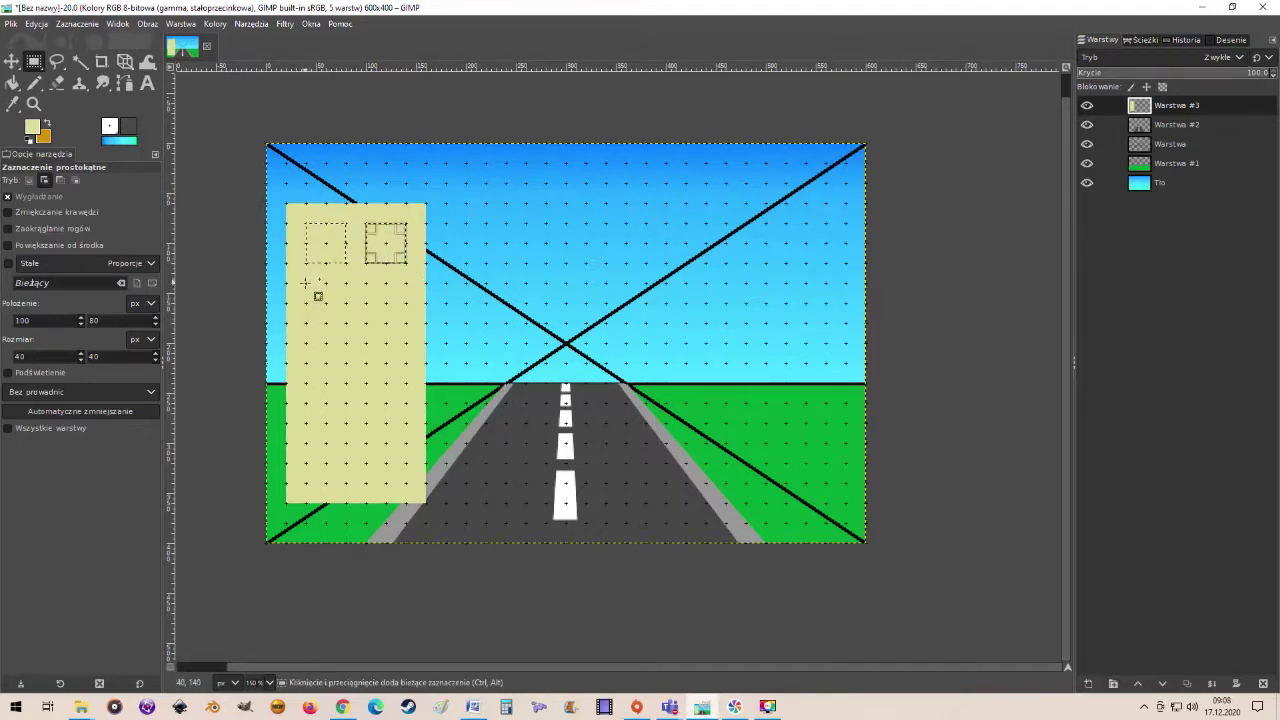
mouse_move(306, 283)
left_mouse_down()
mouse_move(346, 323)
mouse_move(406, 323)
left_mouse_up()
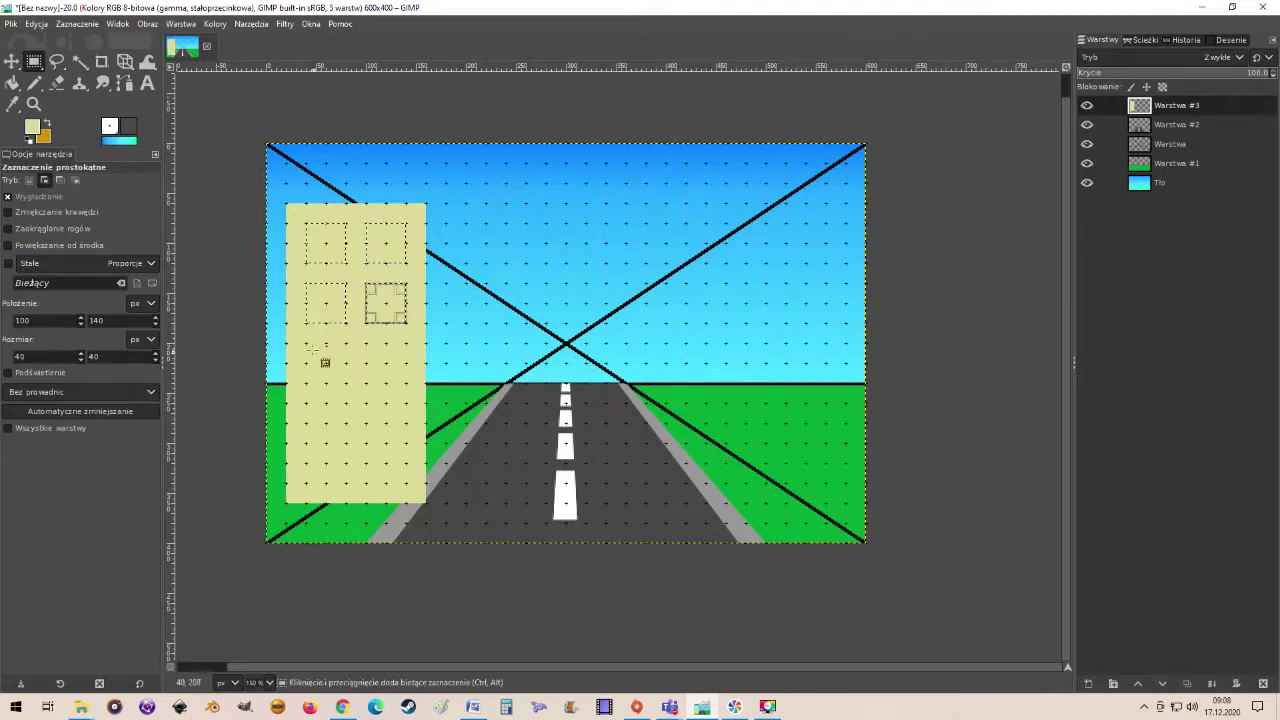
mouse_move(305, 343)
left_mouse_down()
mouse_move(346, 383)
mouse_move(366, 343)
mouse_move(406, 384)
left_mouse_up()
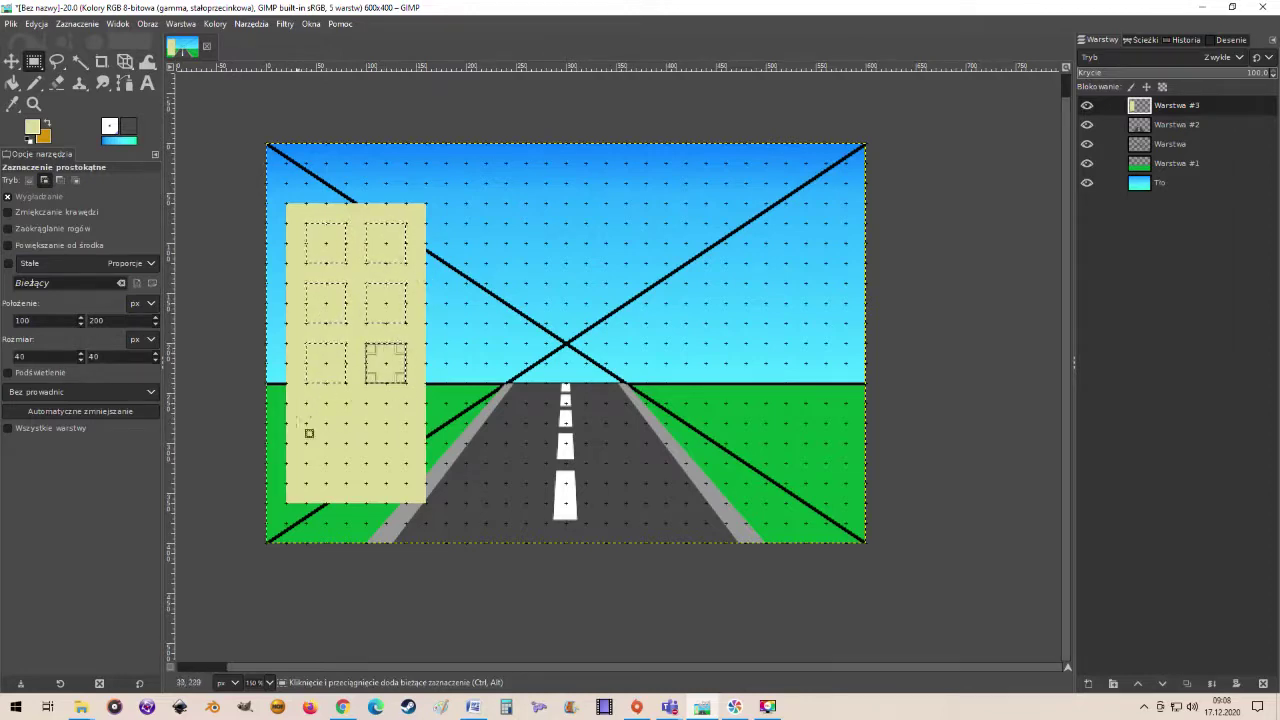
mouse_move(307, 403)
left_mouse_down()
mouse_move(362, 455)
mouse_move(349, 426)
left_mouse_up()
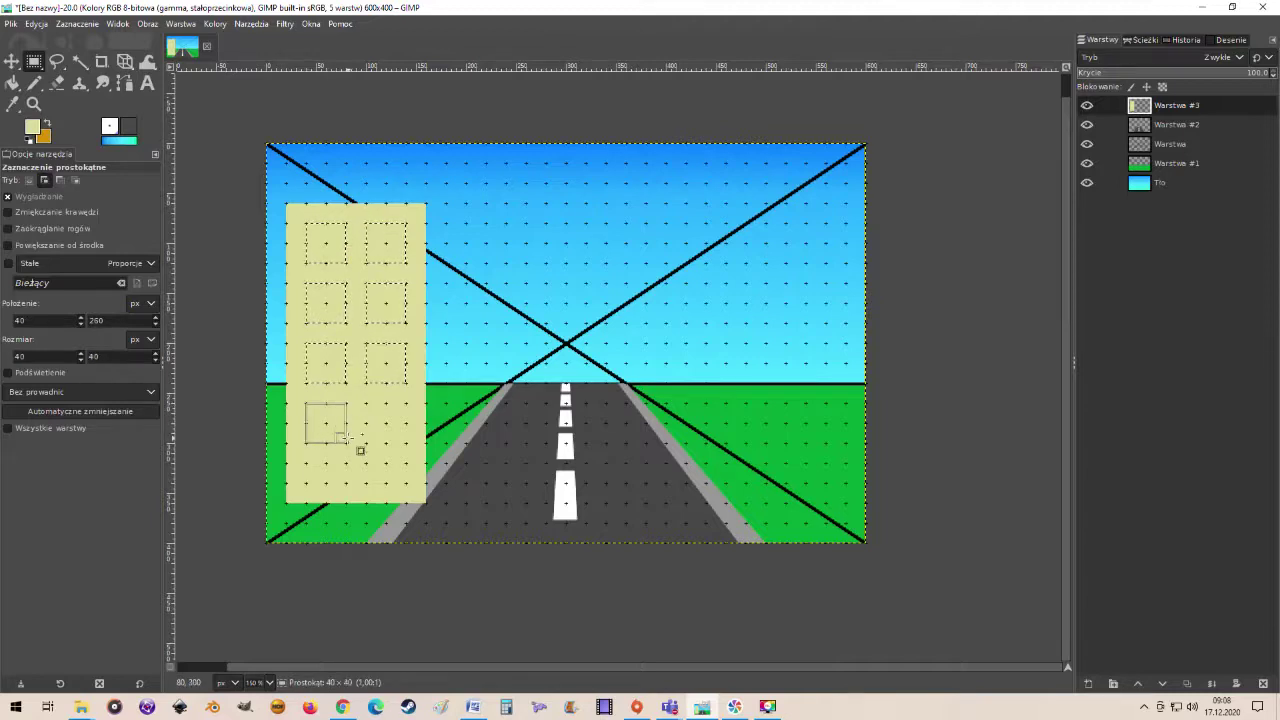
left_click_drag(348, 436, 406, 443)
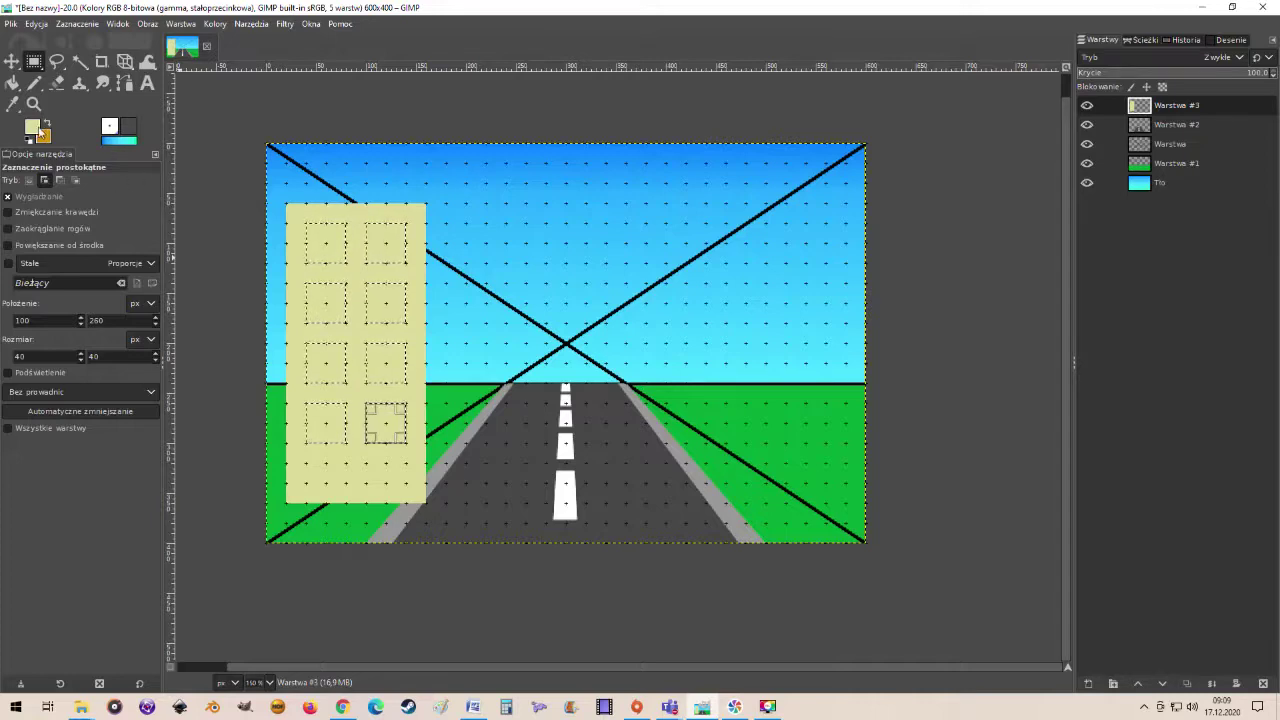
Set the foreground colour to blue and the background colour to cyan
left_click(33, 128)
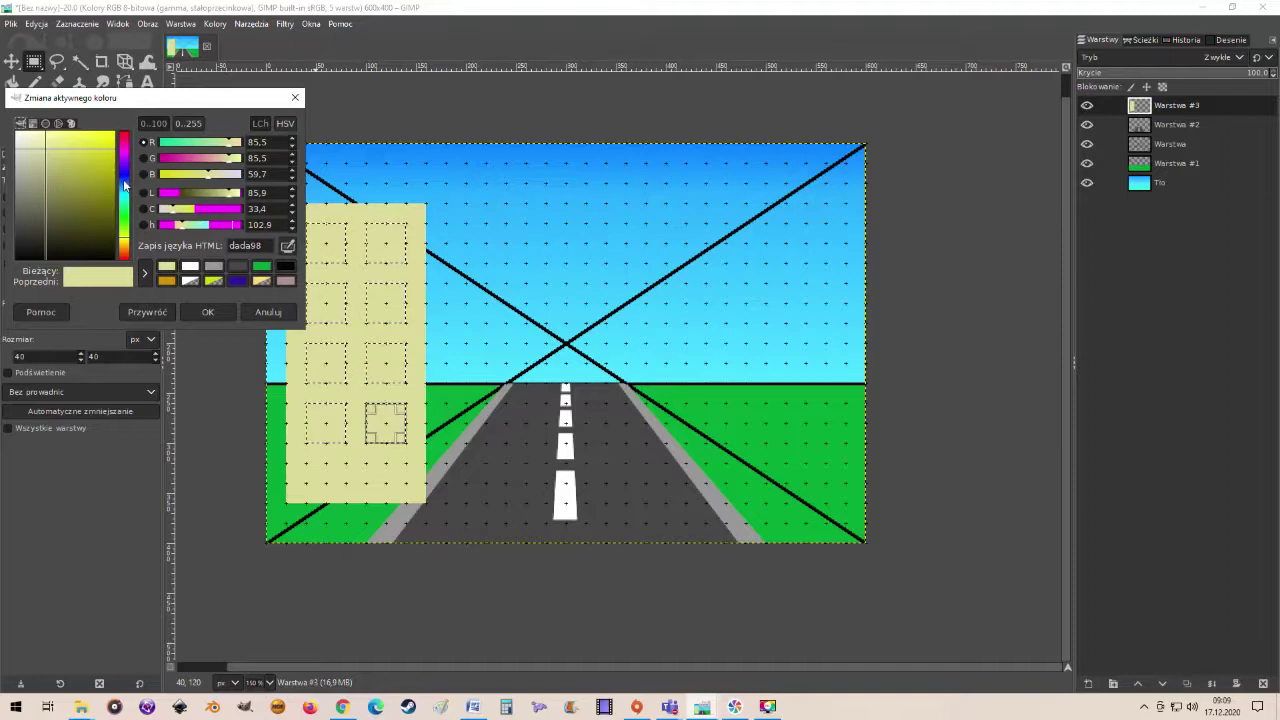
mouse_move(125, 188)
left_mouse_down()
mouse_move(124, 152)
mouse_move(89, 152)
left_mouse_up()
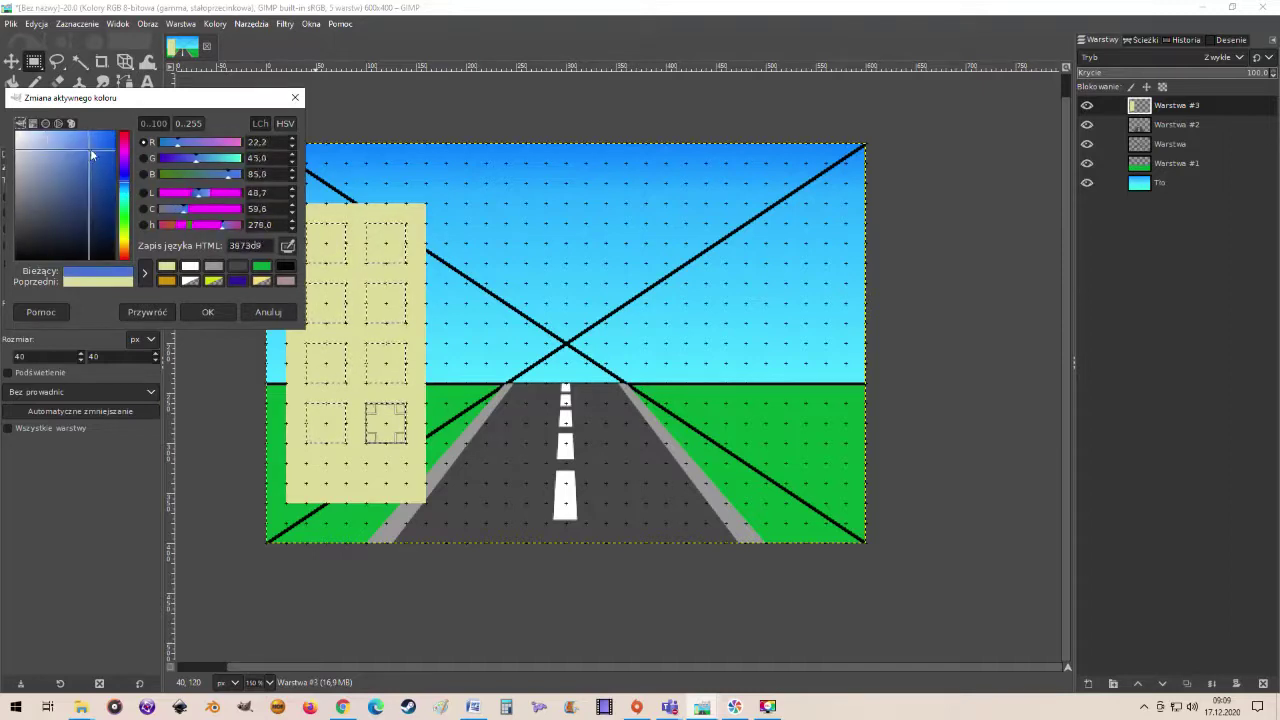
left_click(218, 311)
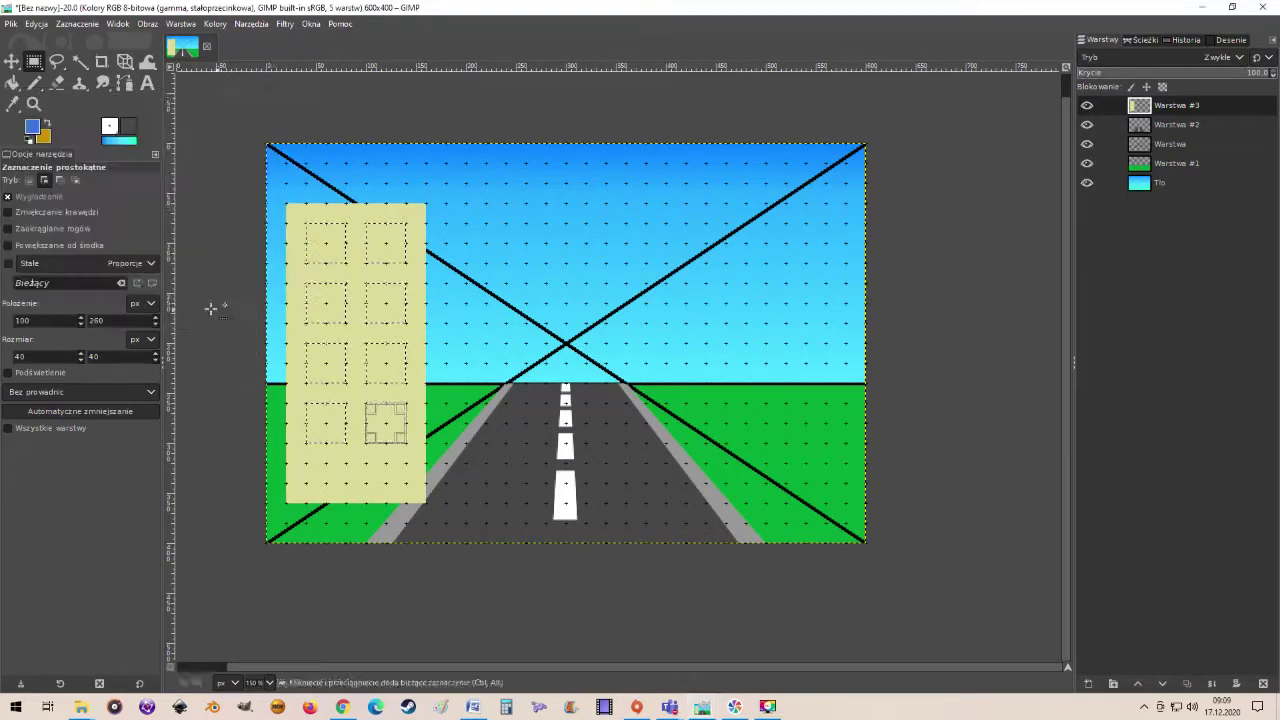
left_click(45, 138)
left_click(125, 195)
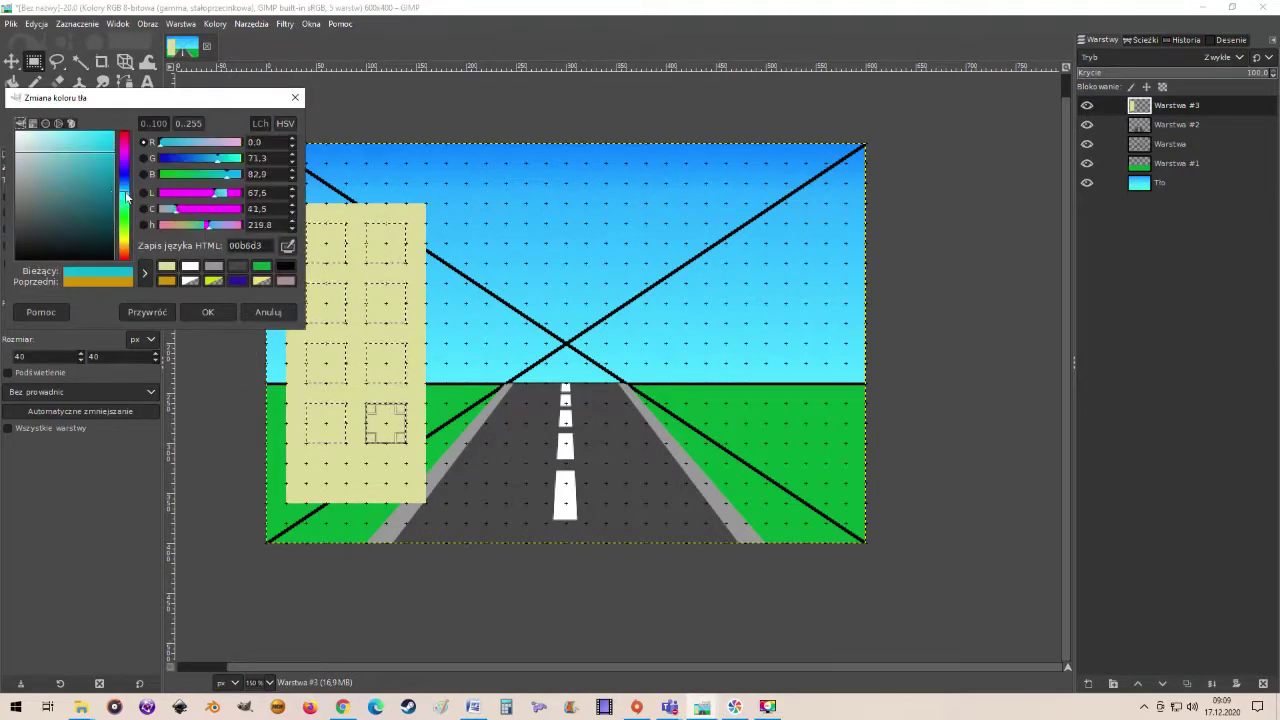
left_click(207, 311)
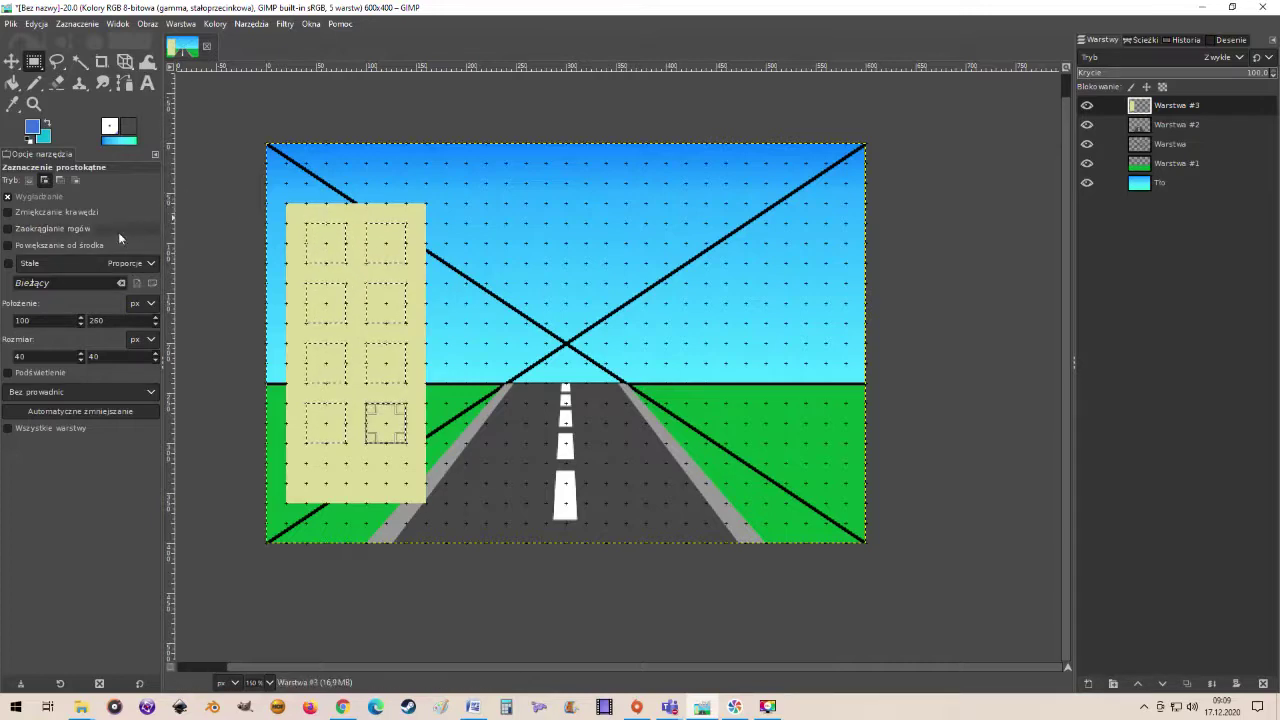
left_click(12, 85)
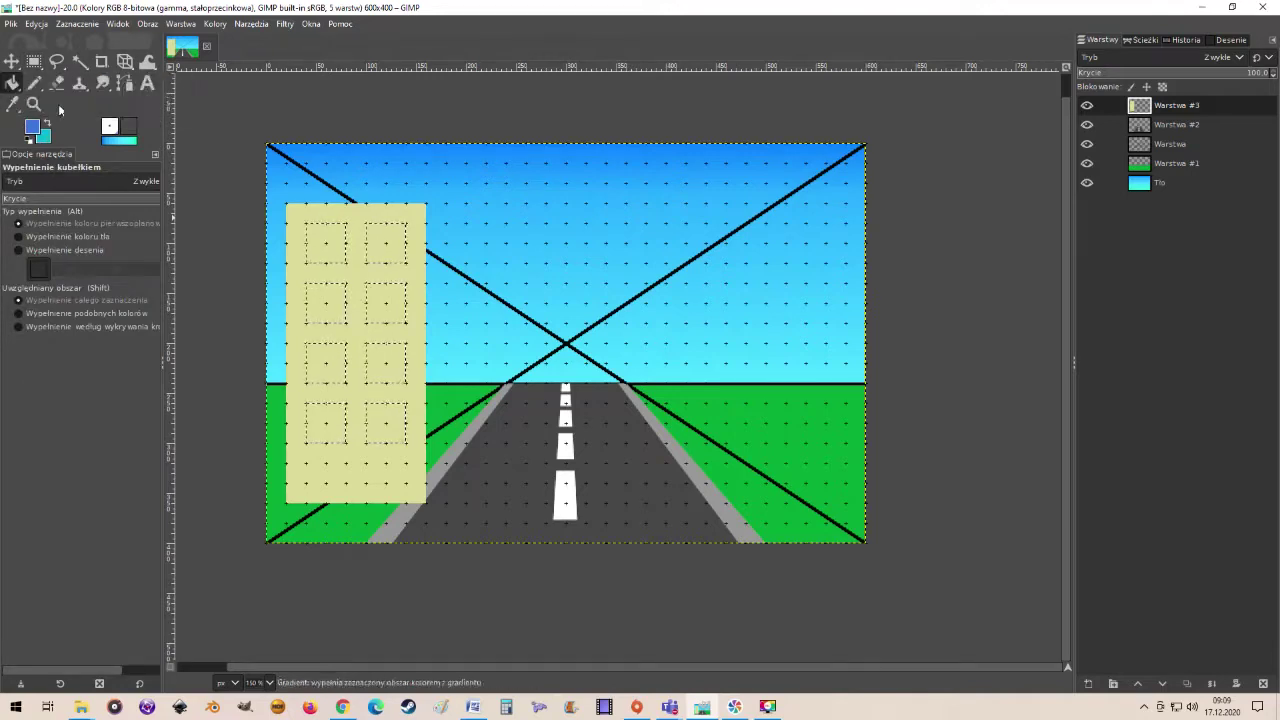
left_click(59, 110)
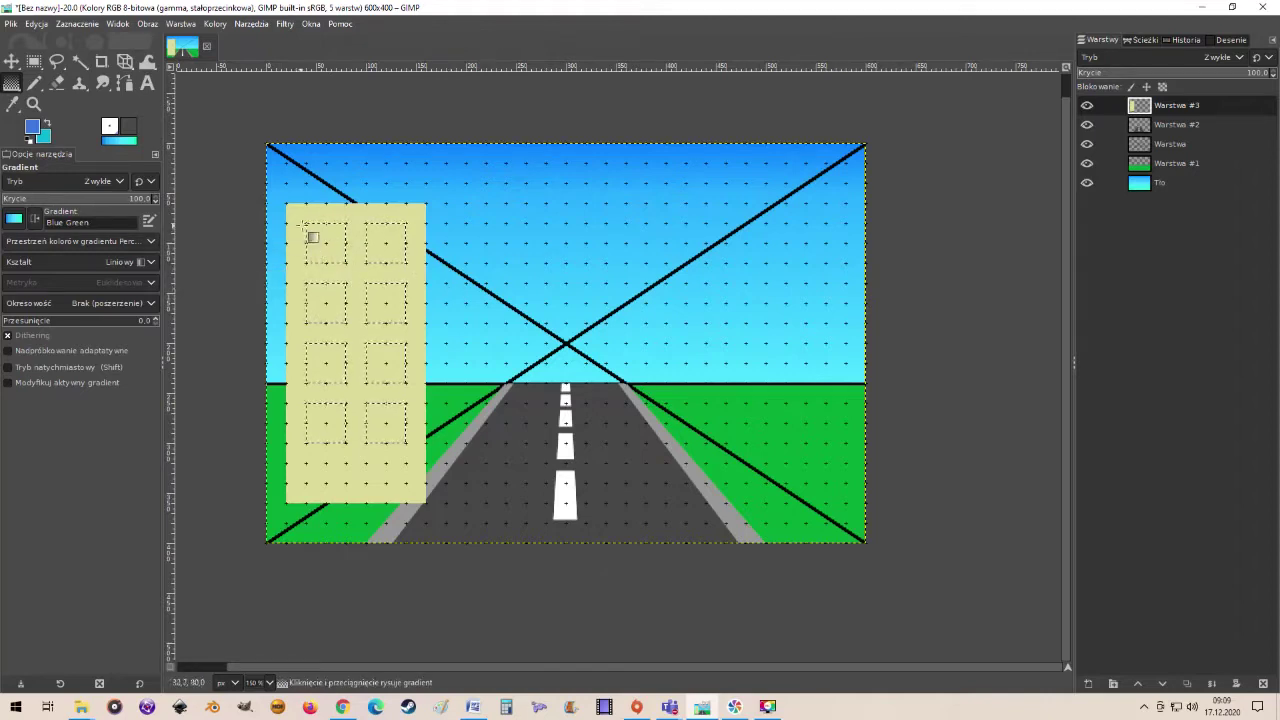
Drag a gradient across the window squares using the custom blue-to-cyan gradient
left_click_drag(306, 224, 386, 384)
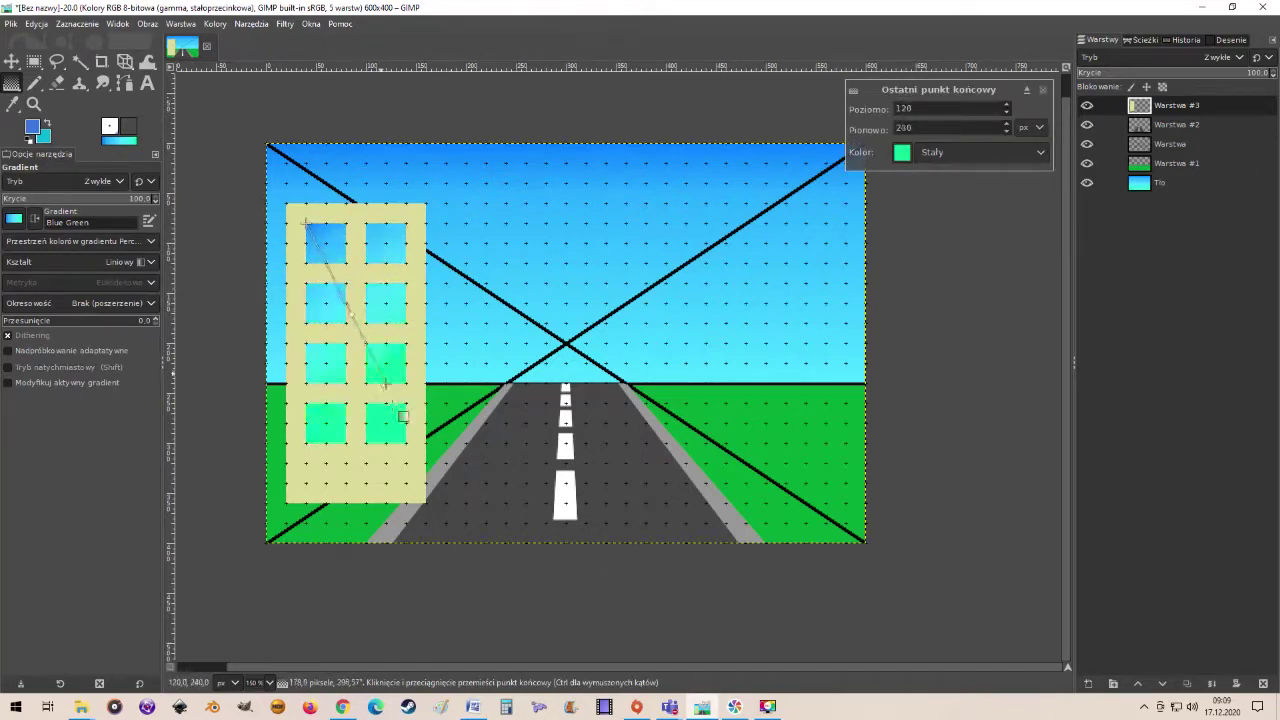
left_click(14, 220)
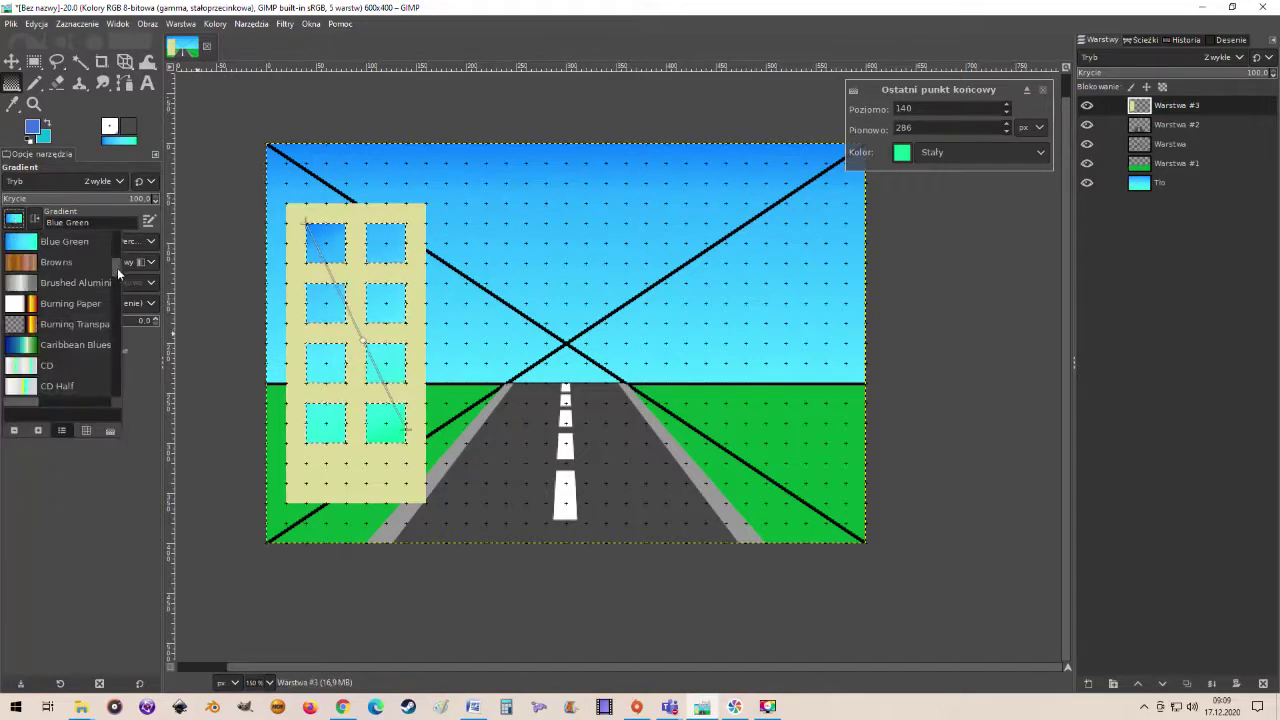
left_click_drag(117, 268, 119, 232)
left_click(60, 242)
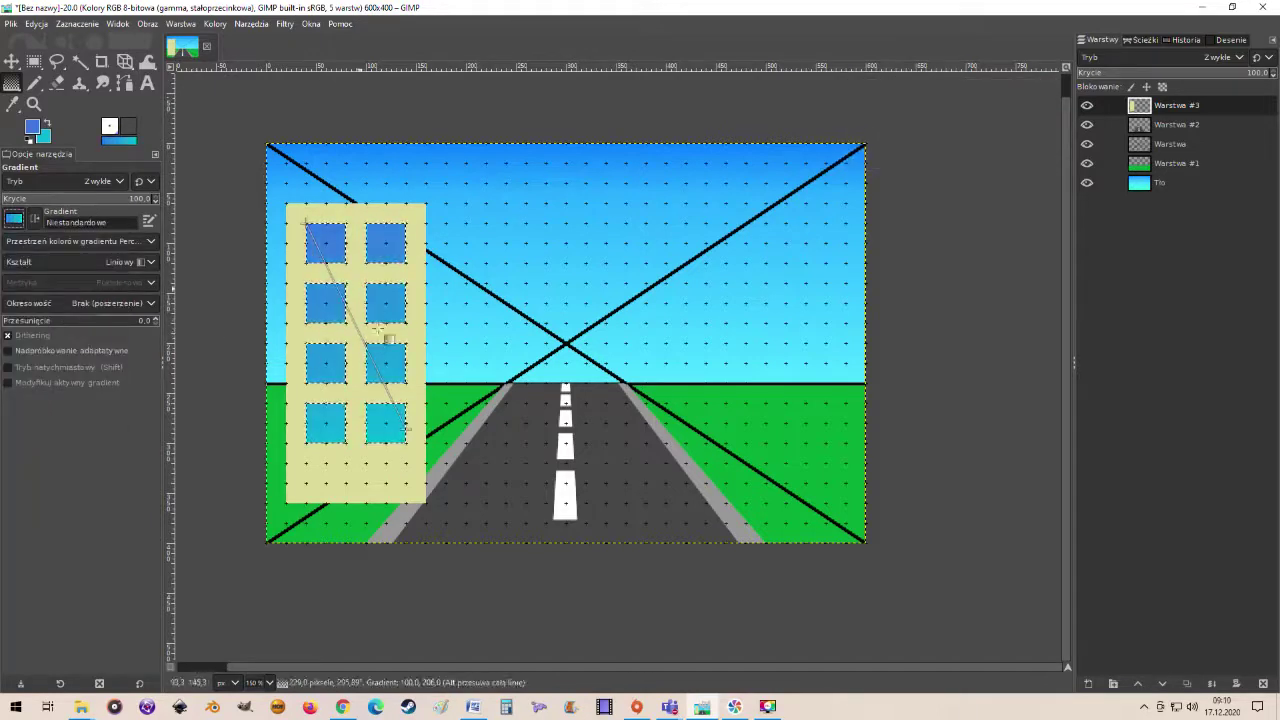
mouse_move(410, 430)
left_mouse_down()
mouse_move(340, 262)
mouse_move(399, 435)
left_mouse_up()
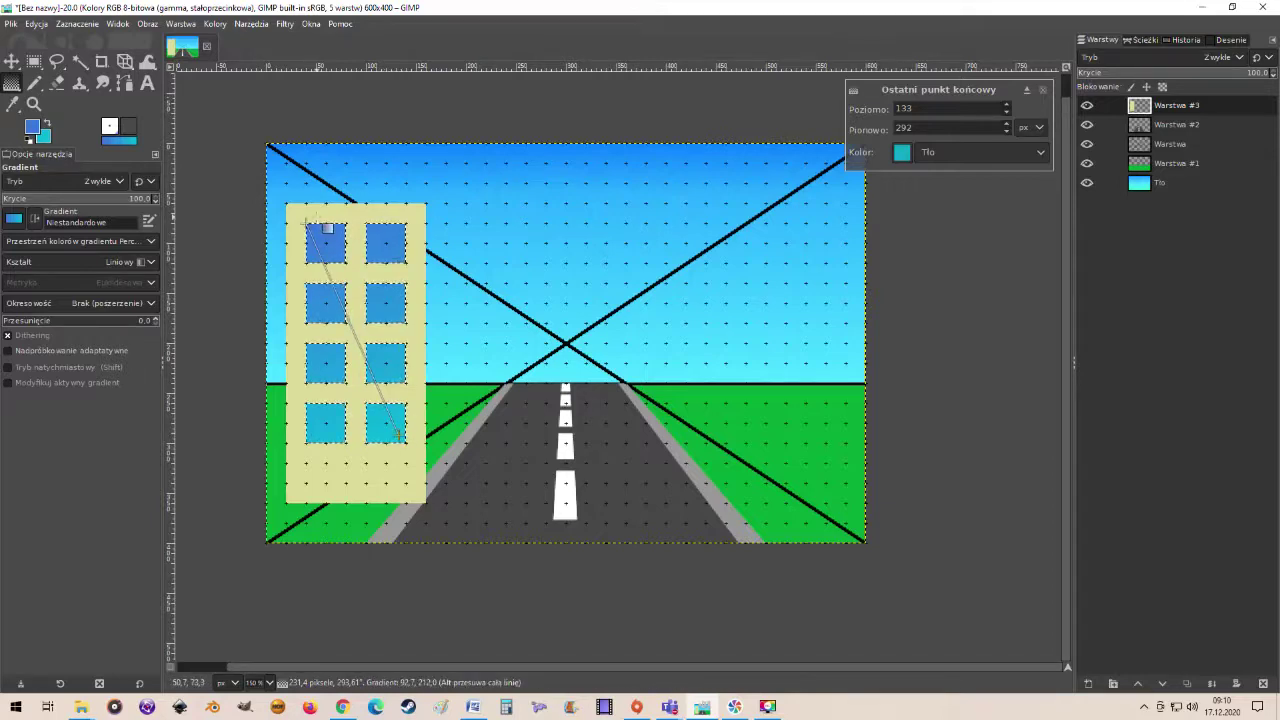
Set the gradient repeat to sawtooth wave with offset about 13 and reposition its line
left_click(150, 304)
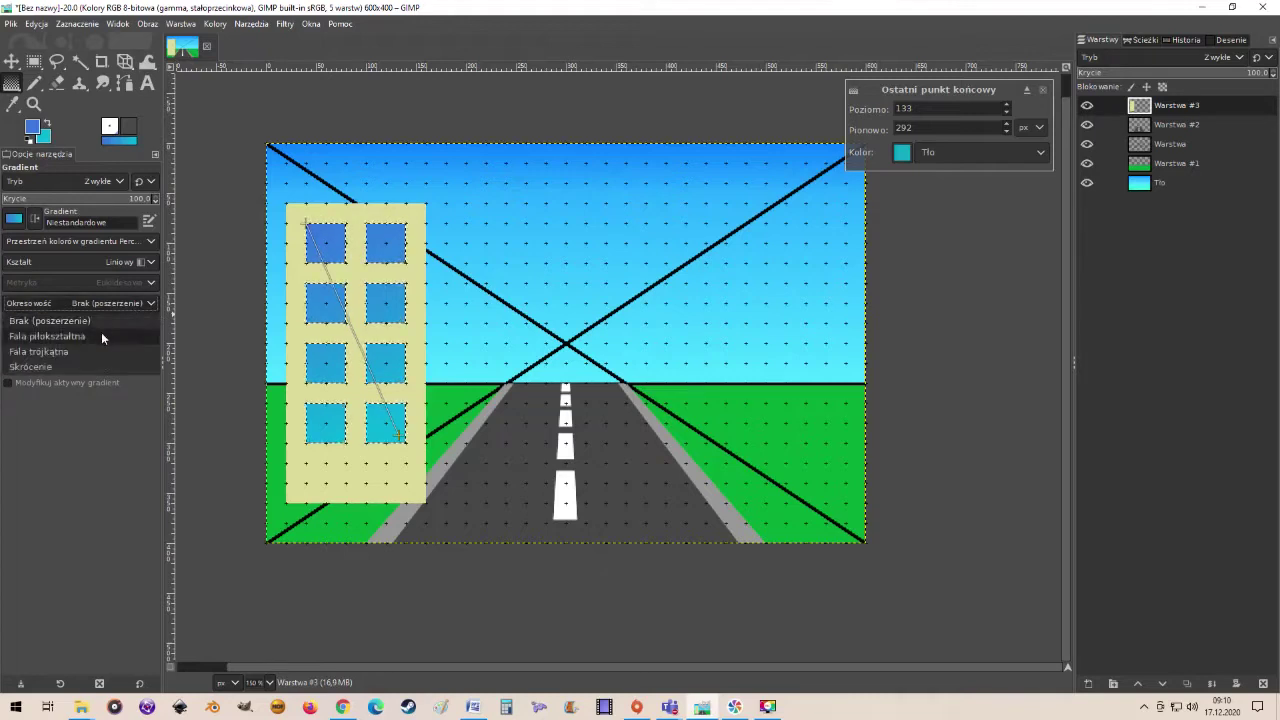
left_click(101, 332)
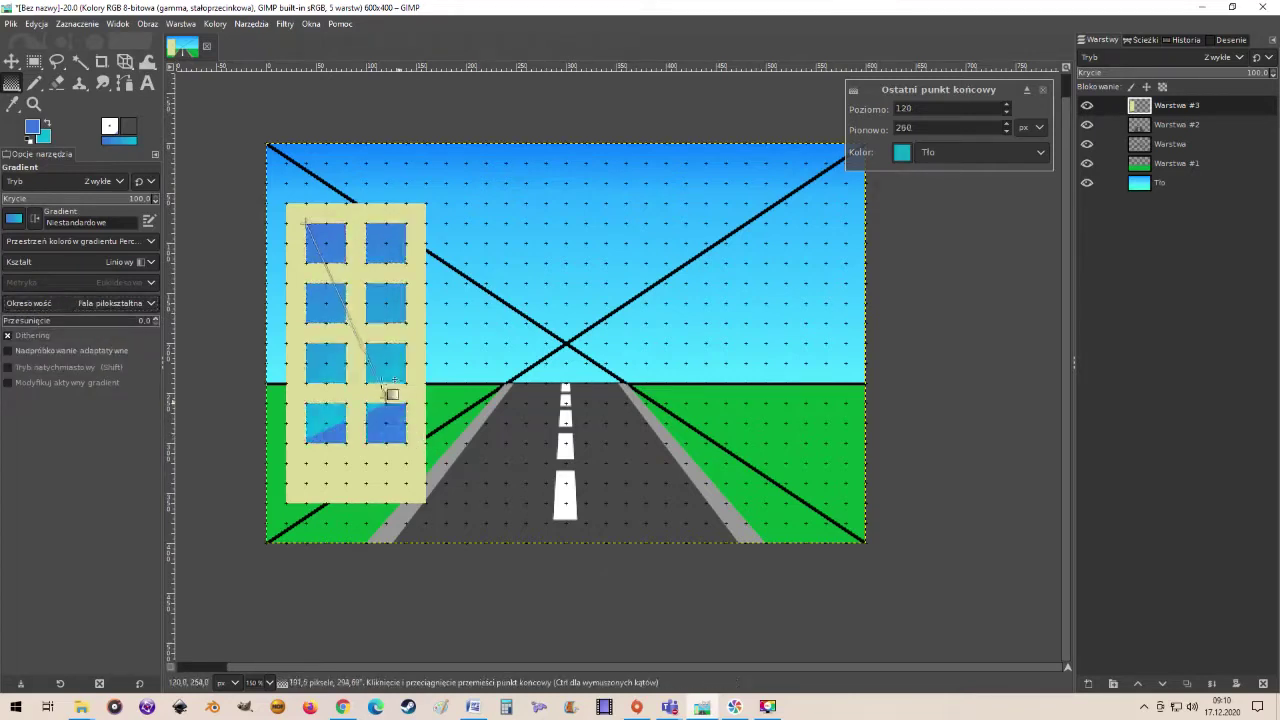
left_click_drag(400, 436, 333, 253)
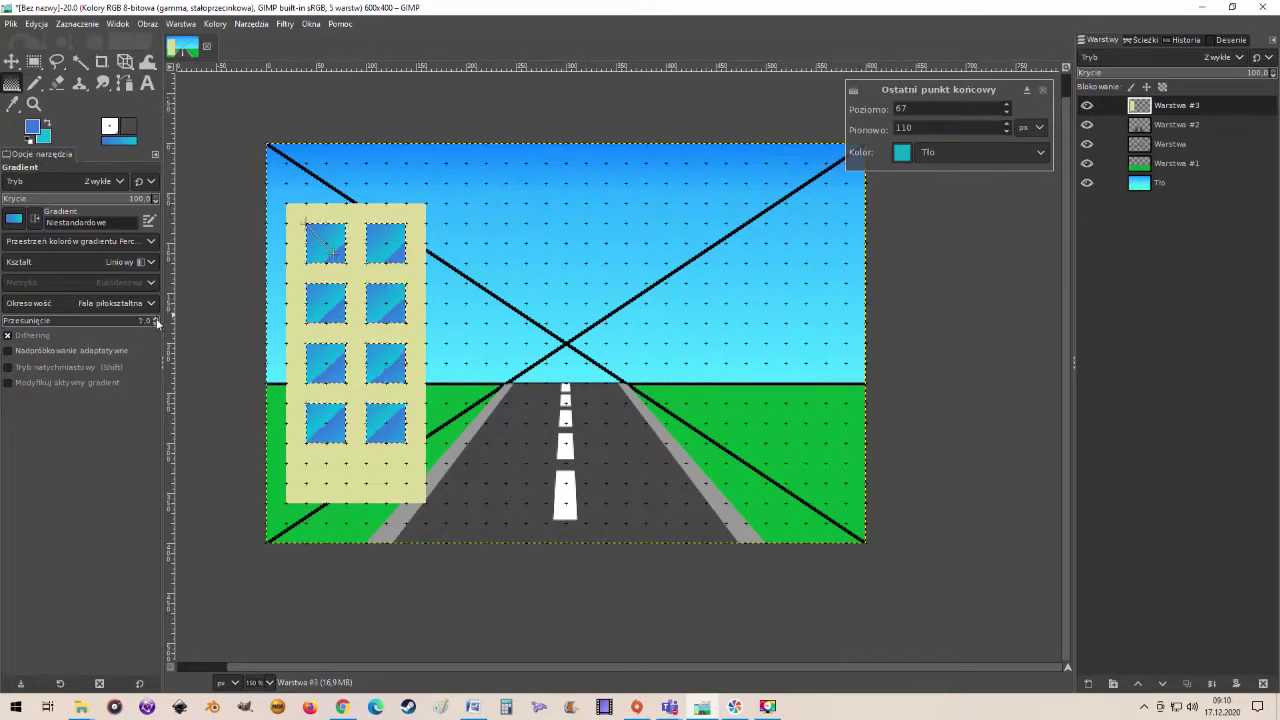
left_click(157, 322)
type("13")
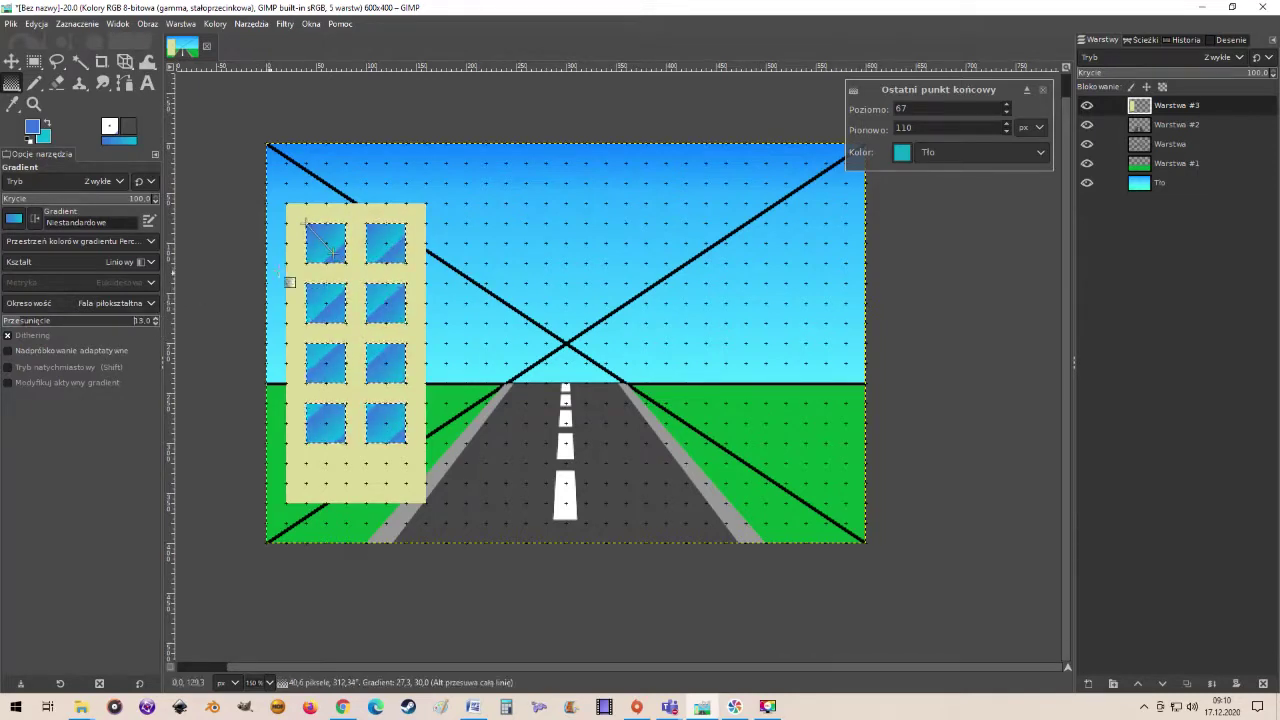
mouse_move(333, 253)
left_mouse_down()
mouse_move(326, 244)
mouse_move(348, 245)
mouse_move(331, 245)
left_mouse_up()
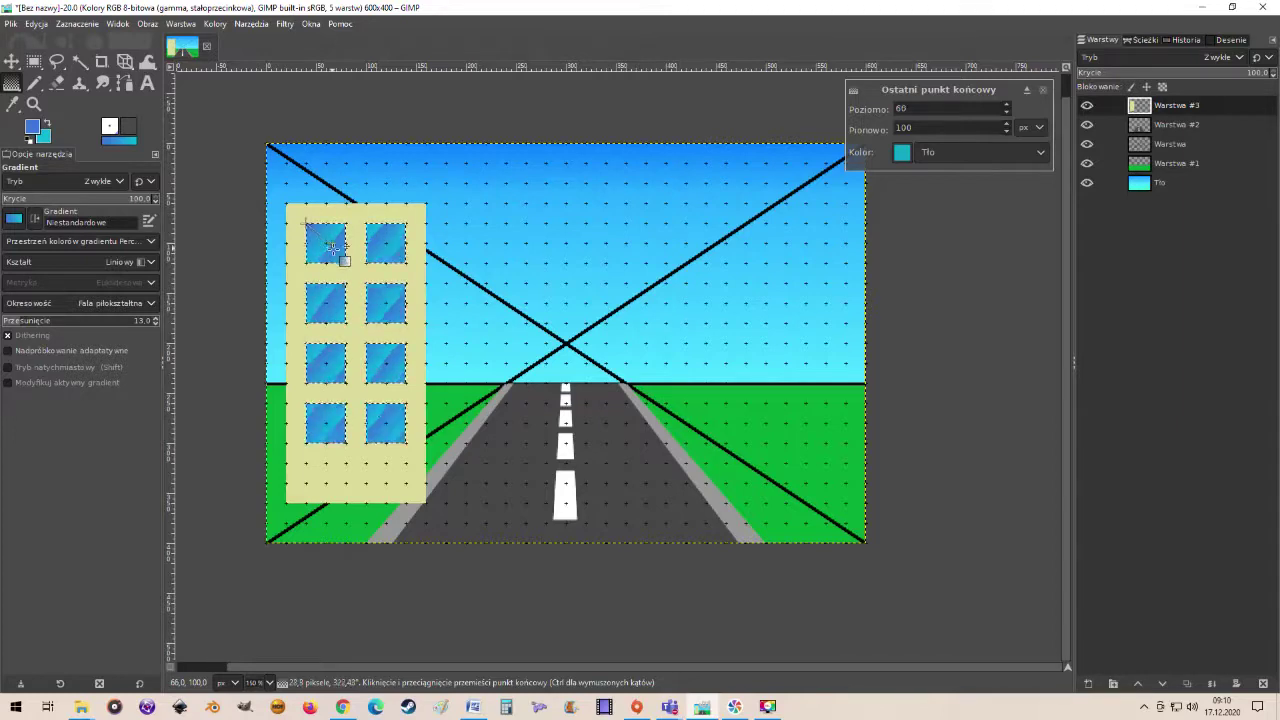
mouse_move(332, 247)
left_mouse_down()
mouse_move(368, 304)
mouse_move(353, 274)
left_mouse_up()
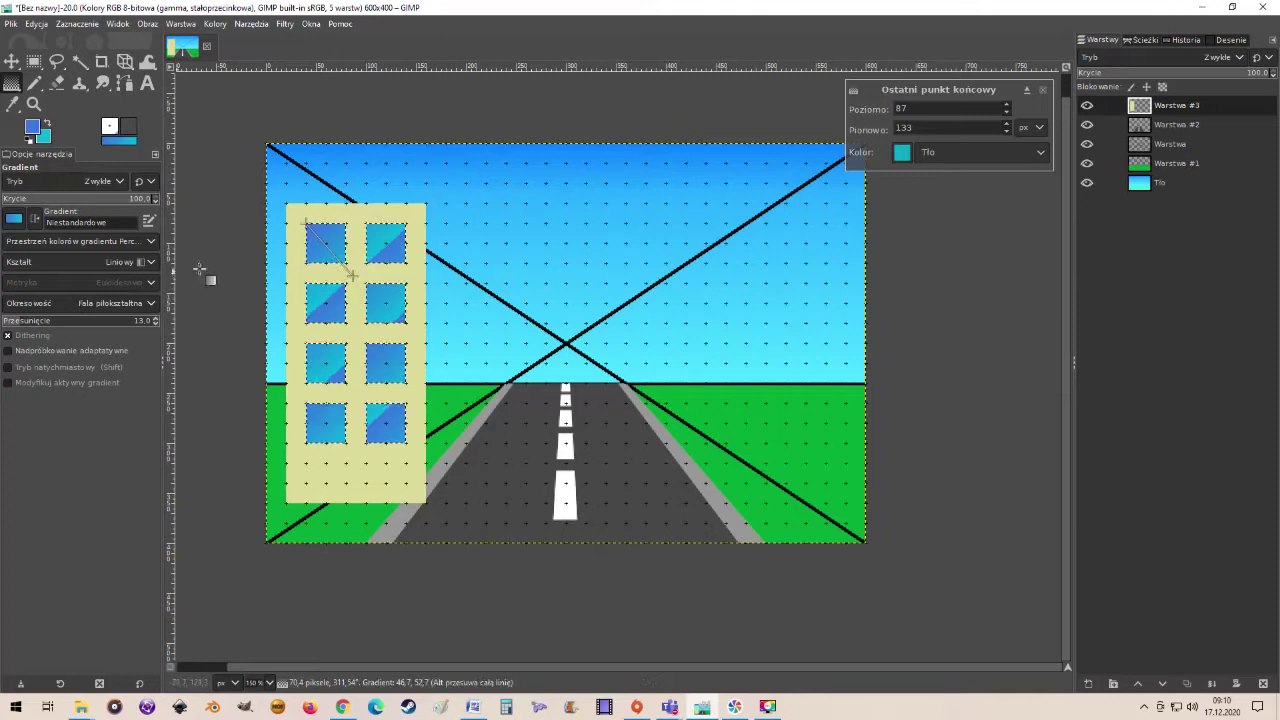
Review the gradient shape and colour-space options, keeping the shape linear
left_click(150, 262)
left_click(62, 279)
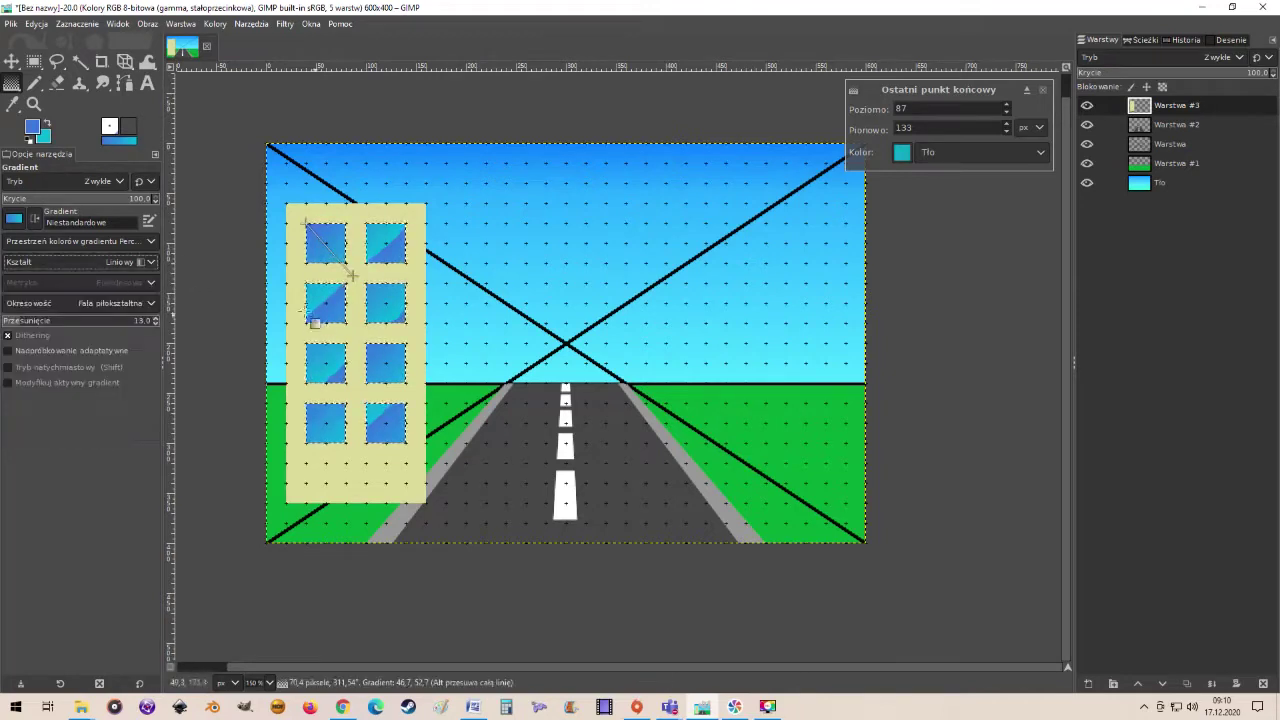
left_click(152, 264)
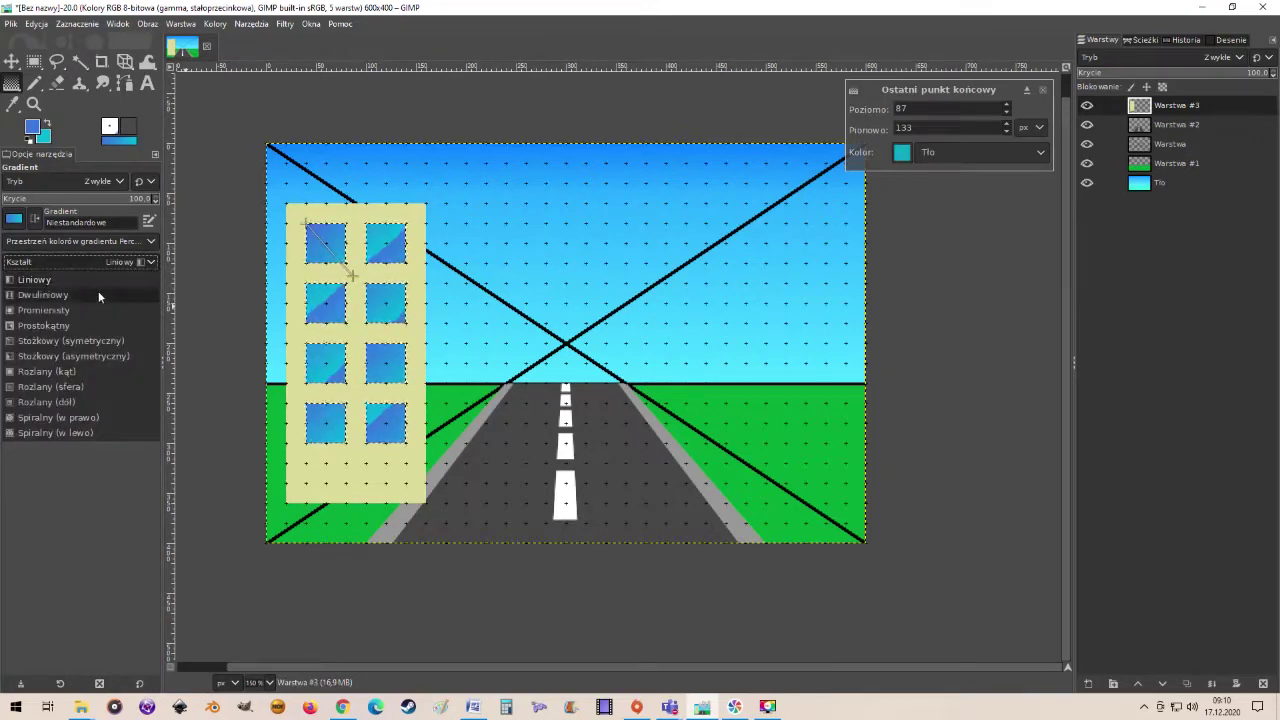
left_click(152, 262)
left_click(153, 241)
left_click(153, 240)
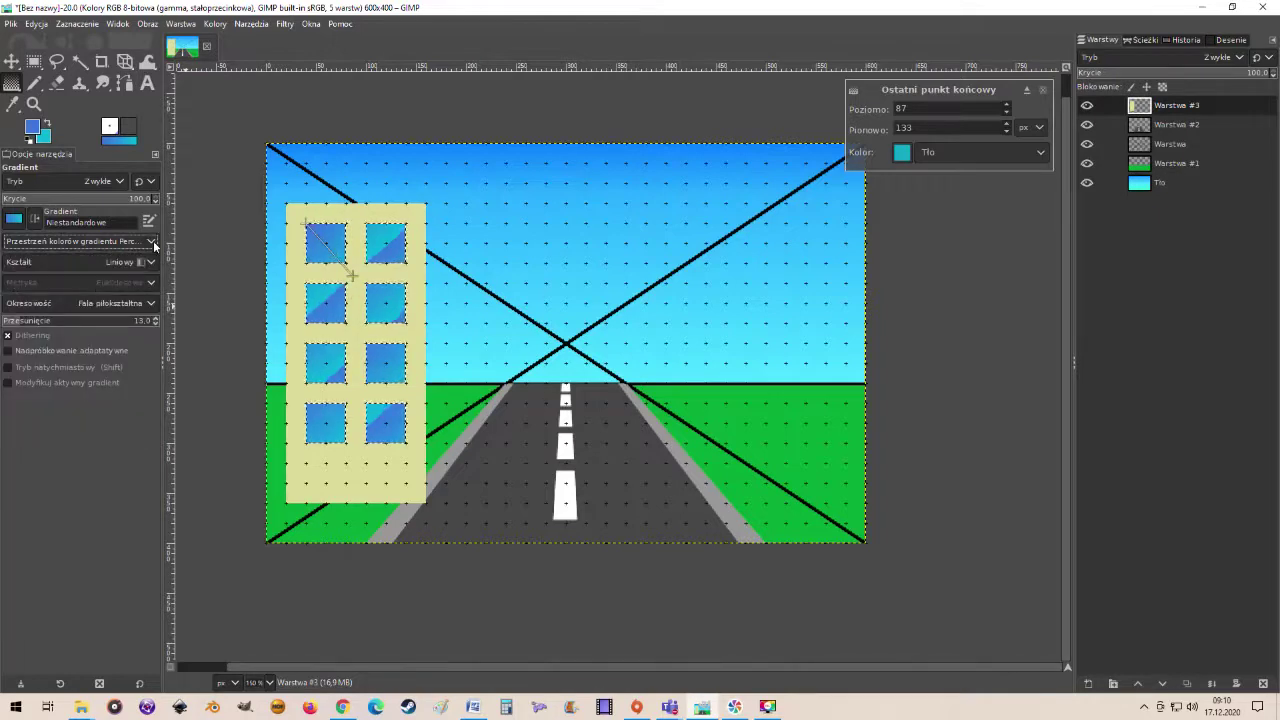
left_click(149, 264)
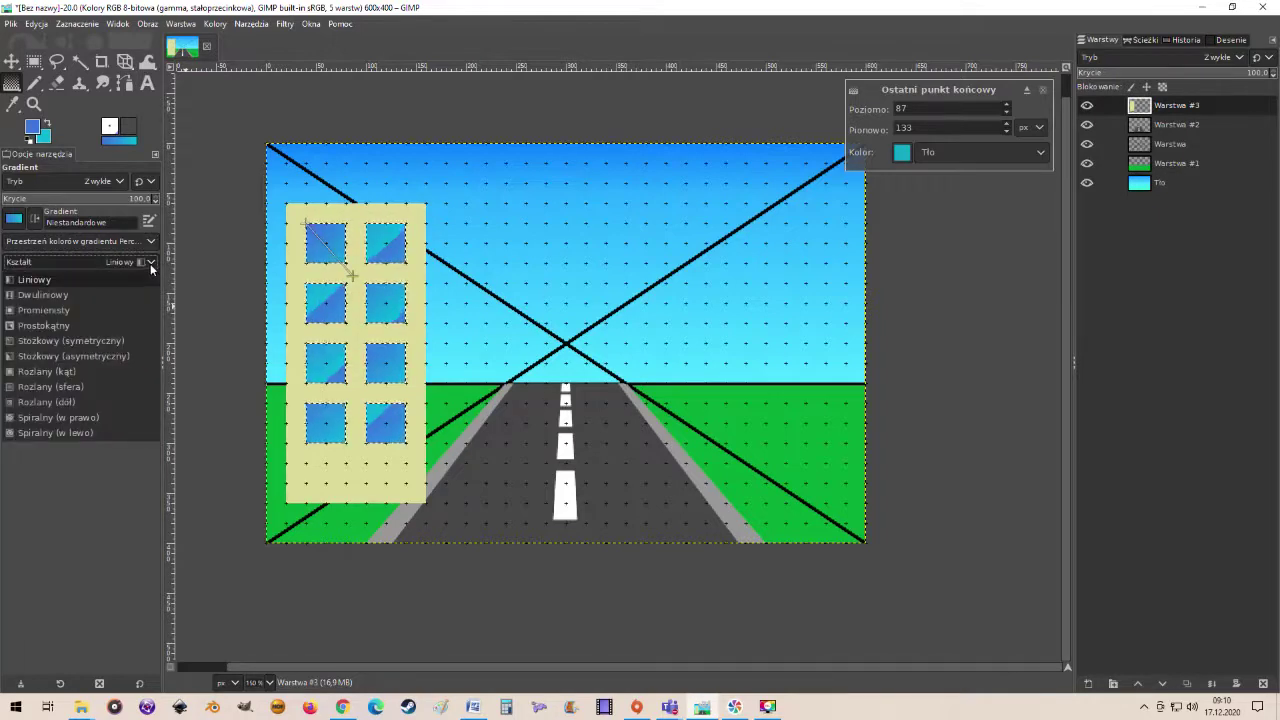
left_click(150, 263)
Switch the repeat to triangular wave, shorten the gradient line, and commit it
left_click(152, 303)
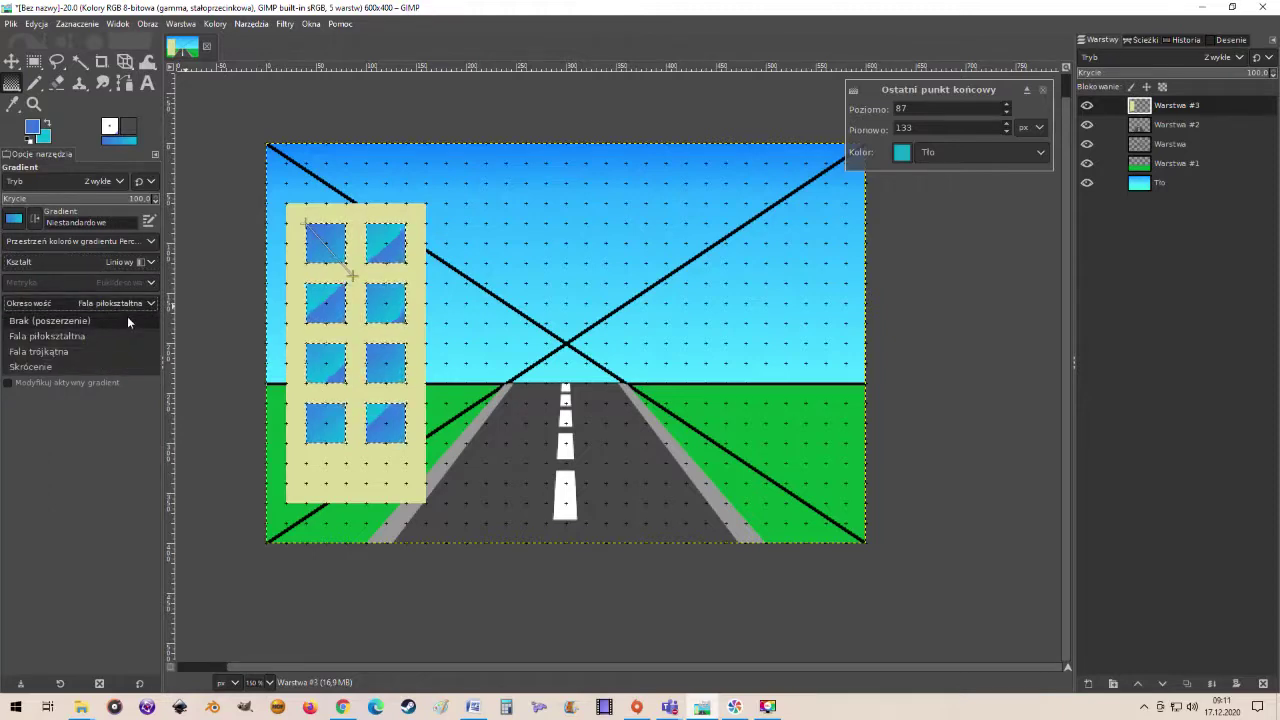
left_click(127, 320)
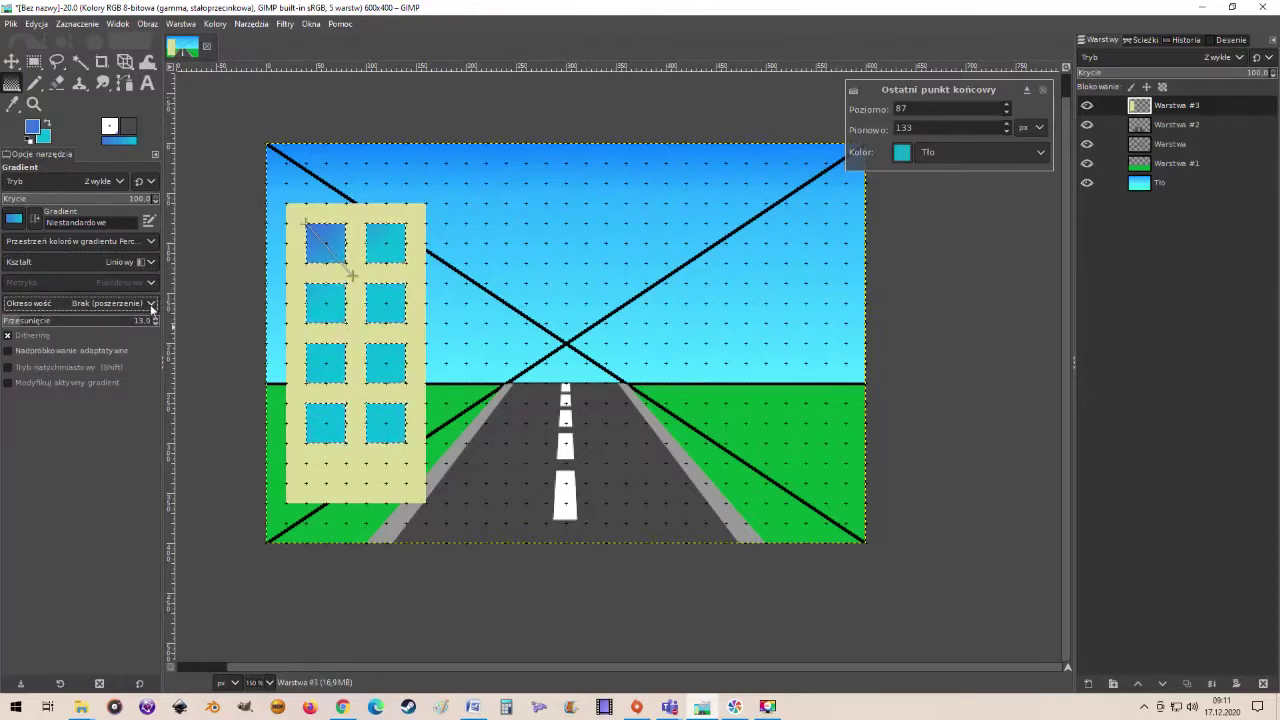
left_click(151, 305)
left_click(96, 369)
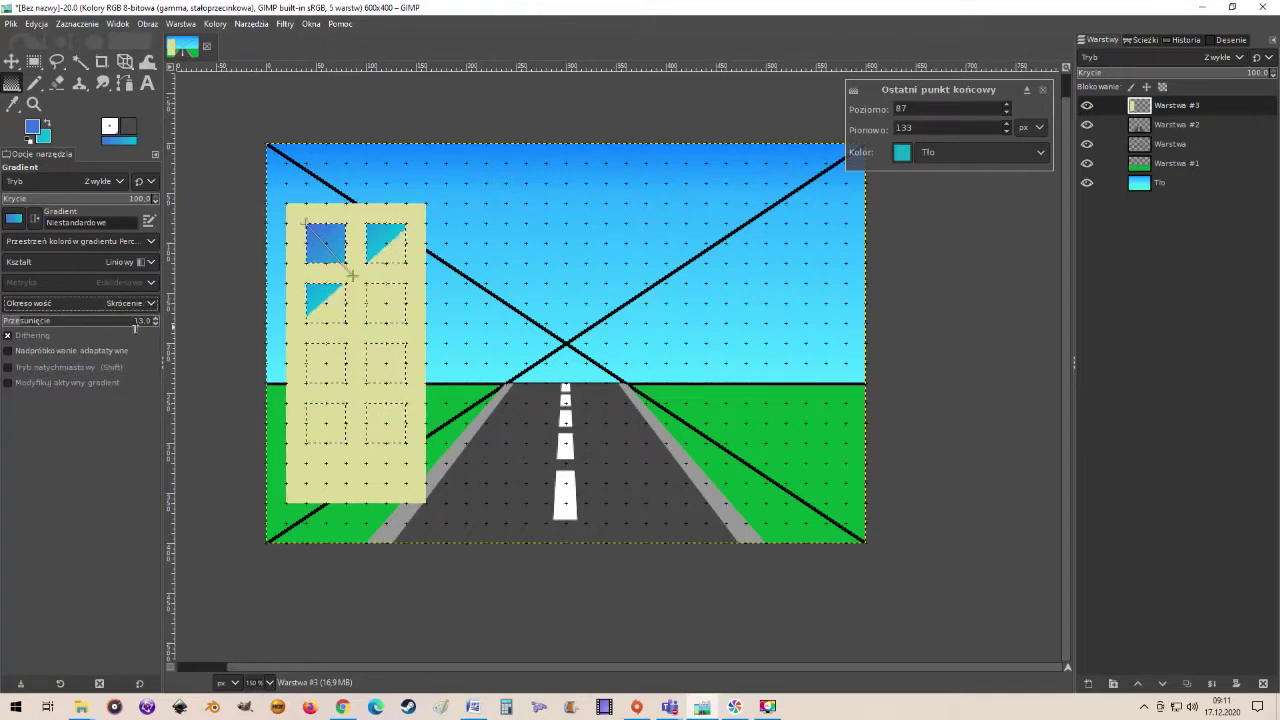
left_click(152, 305)
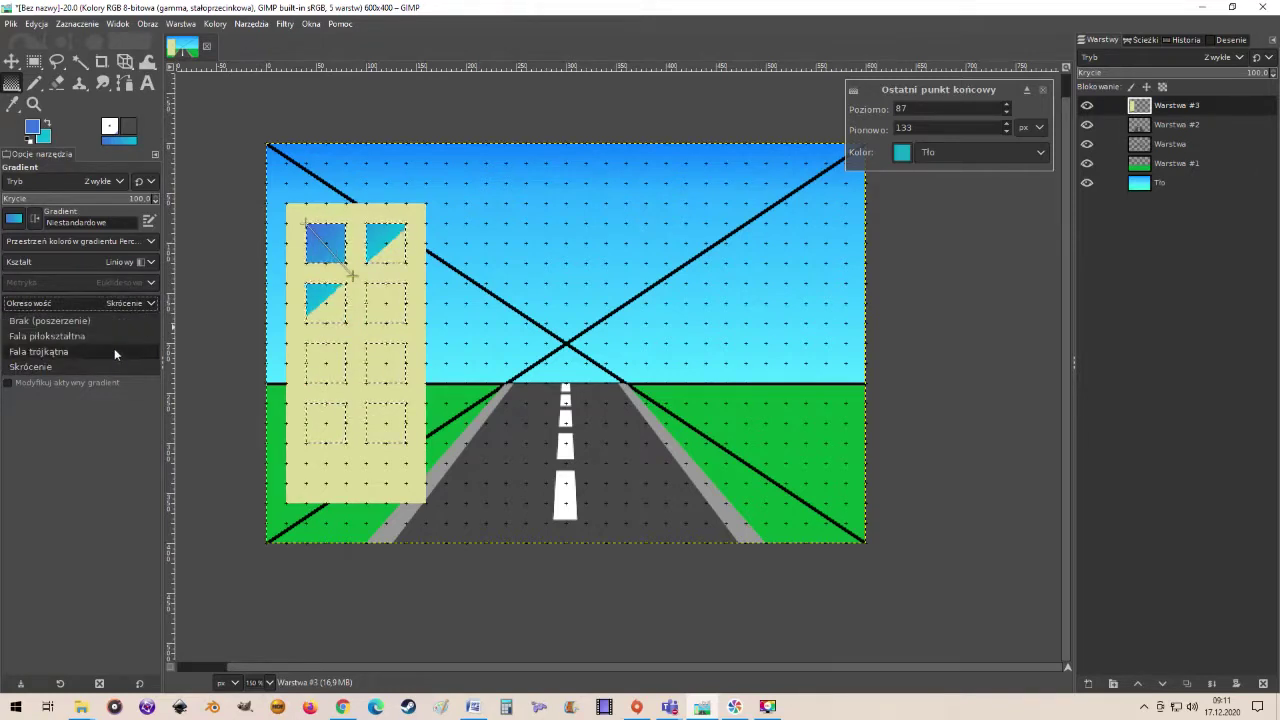
left_click(114, 348)
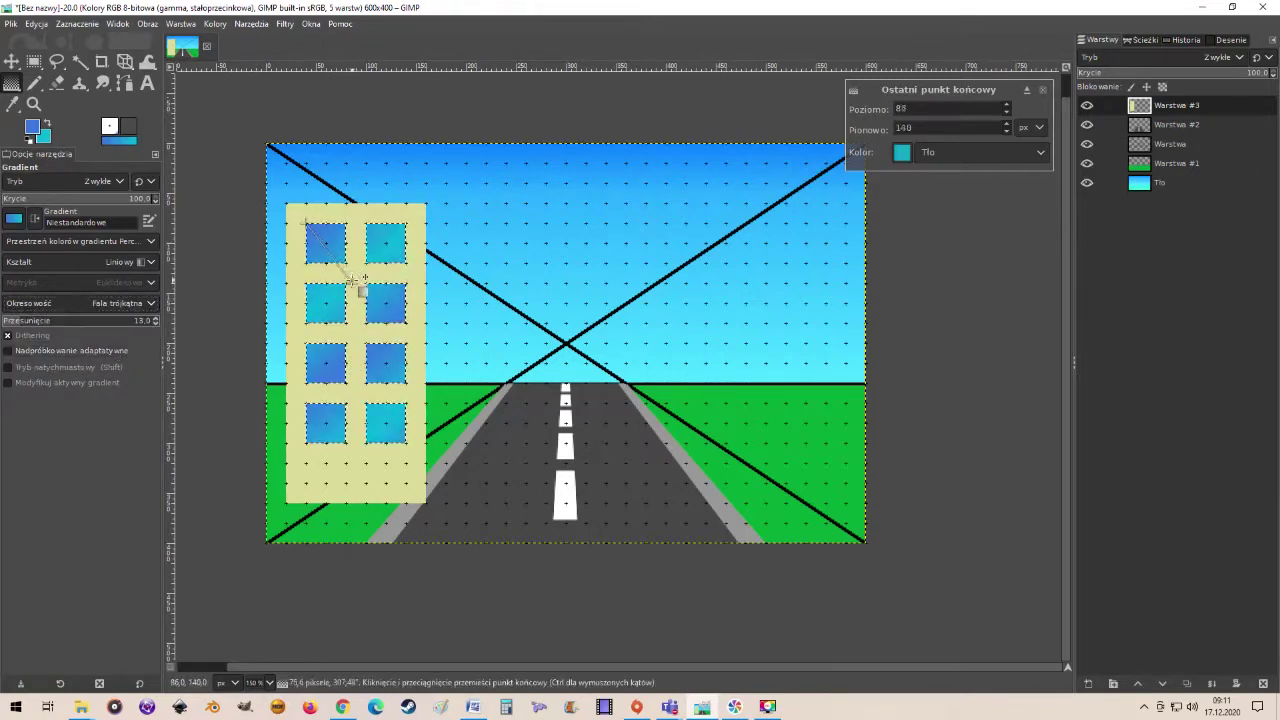
left_click_drag(352, 275, 357, 254)
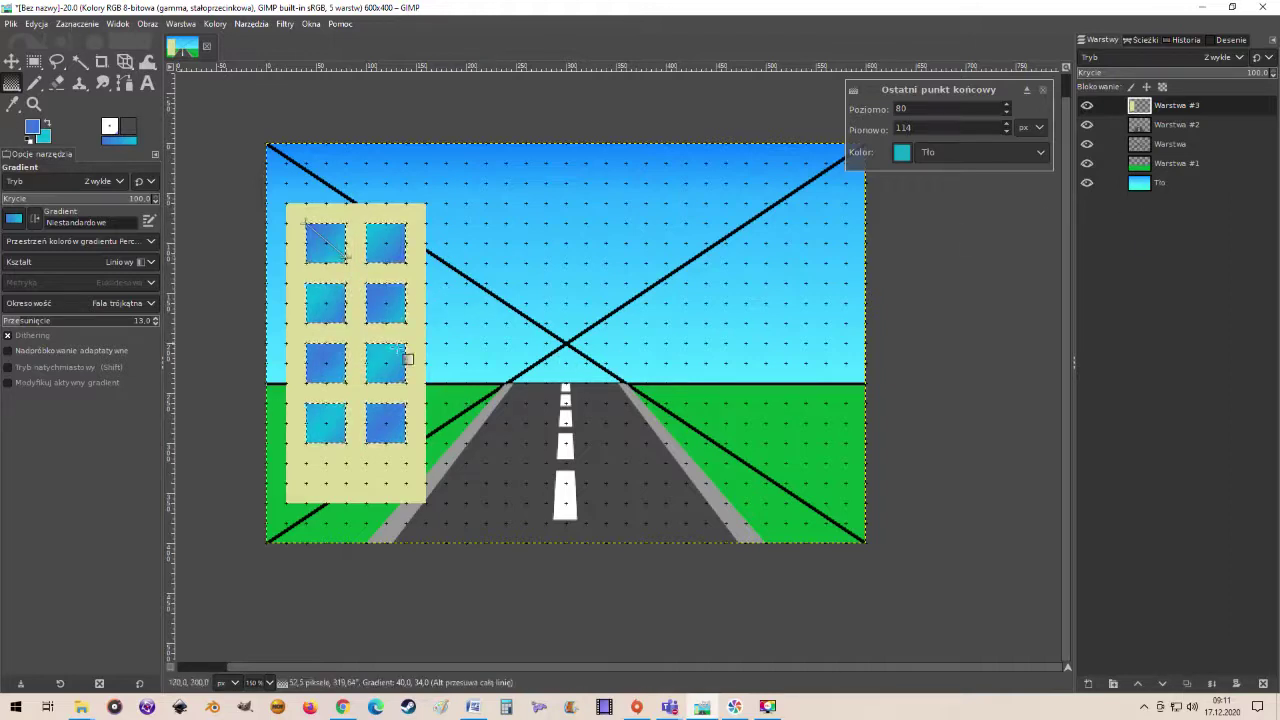
key("Return")
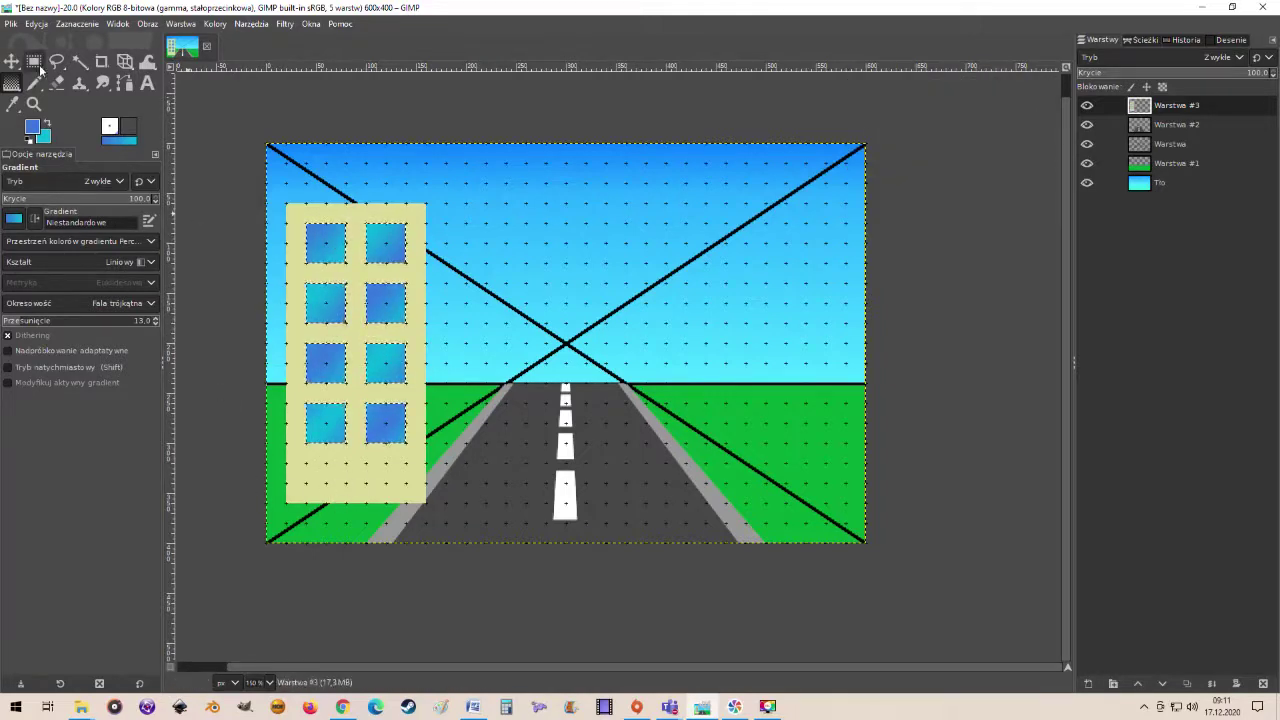
Clear the windows selection and select a 60x40 door area at the building's base
left_click(38, 64)
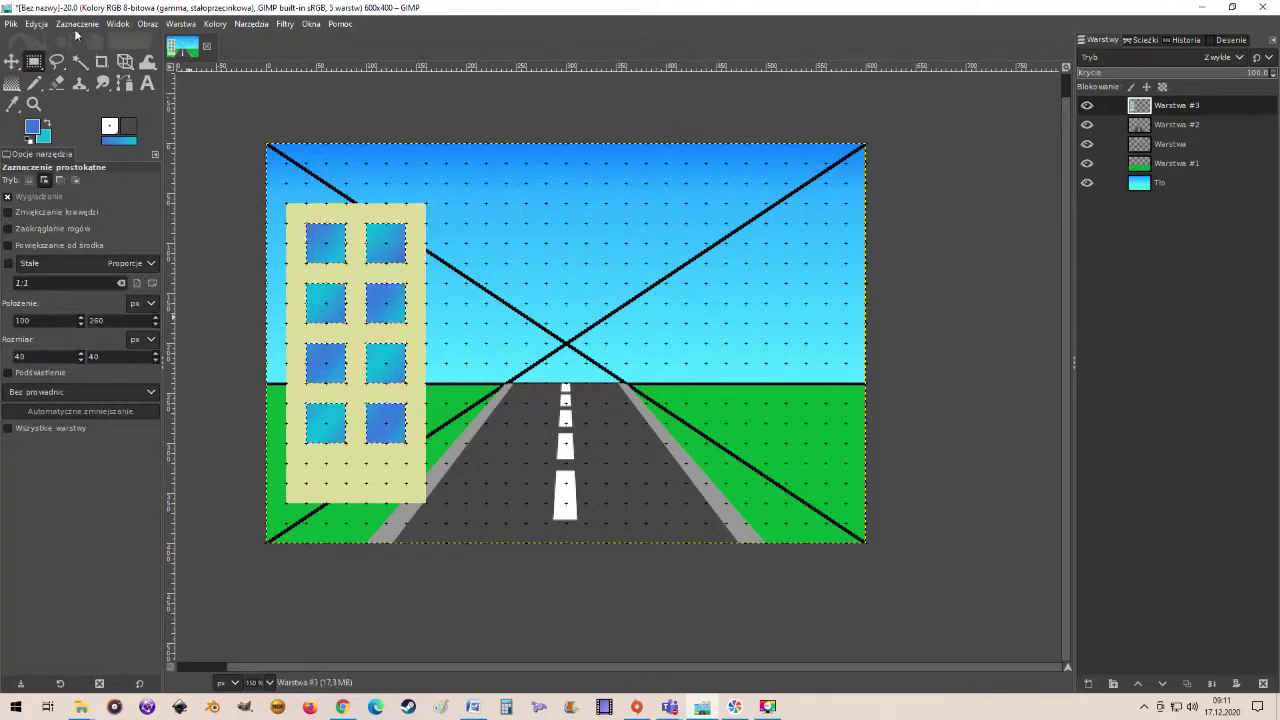
left_click(76, 23)
left_click(80, 58)
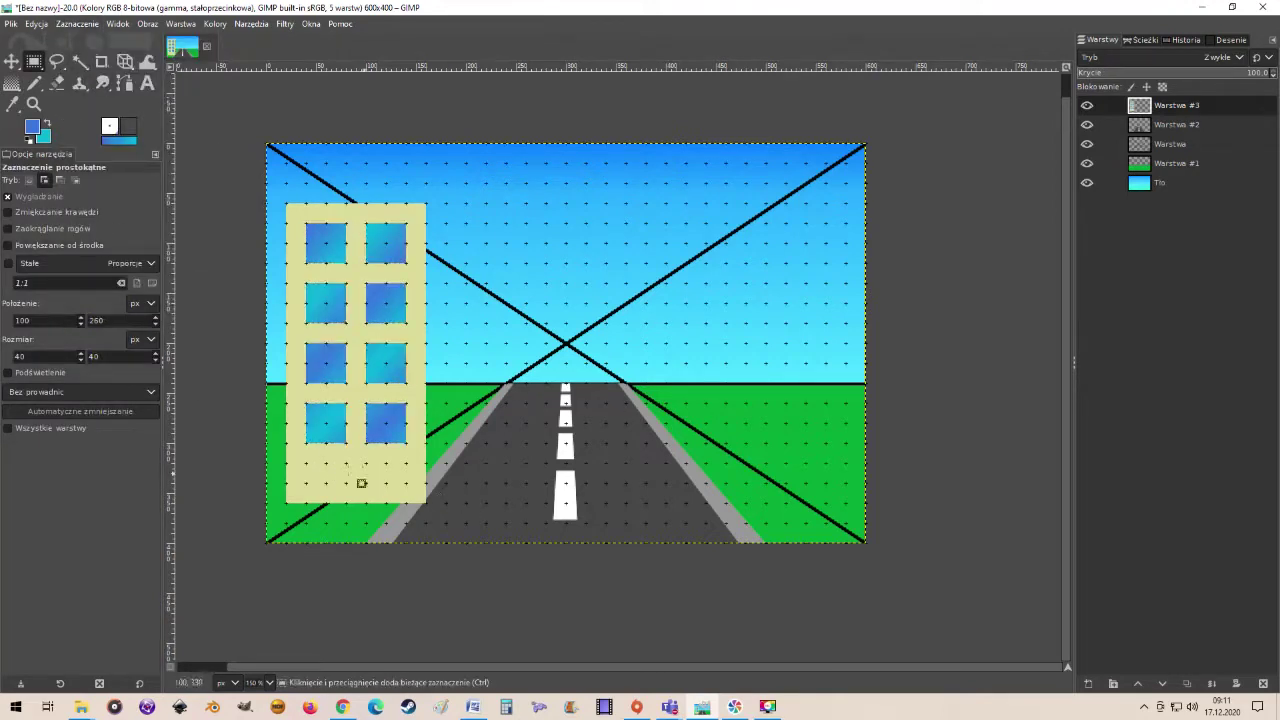
left_click_drag(326, 463, 386, 503)
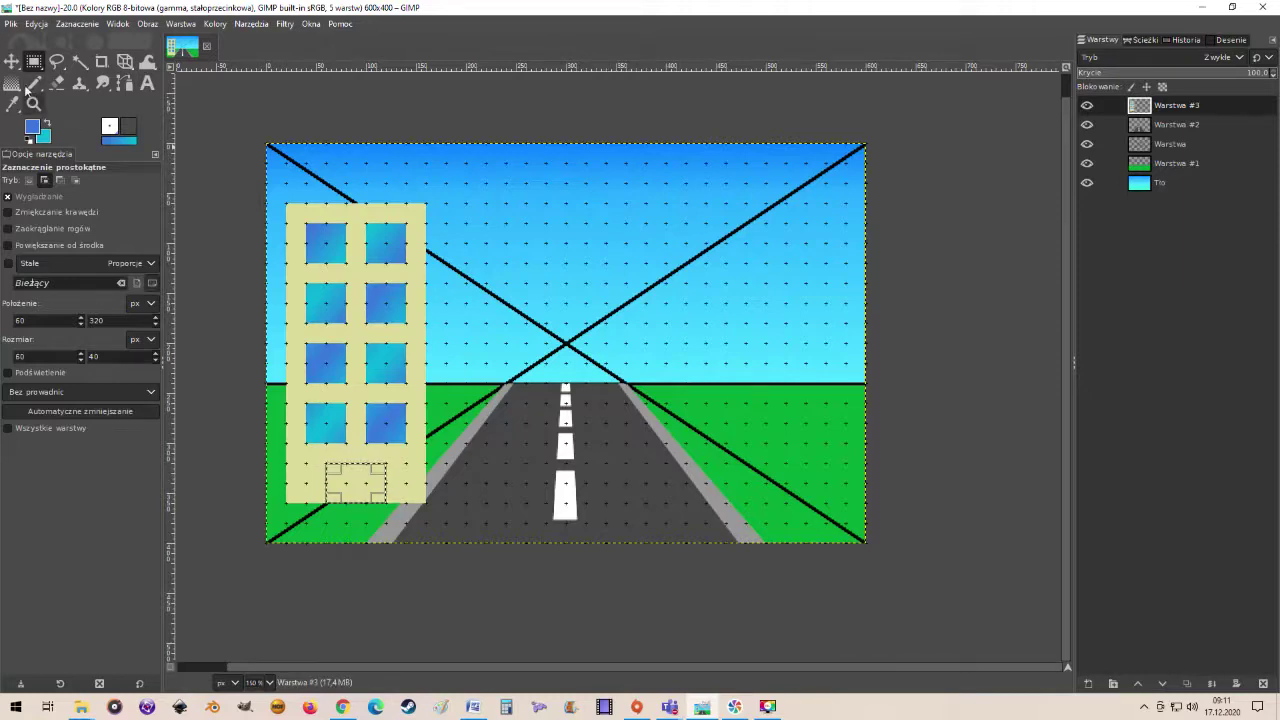
Set the foreground colour to a dark reddish-brown
left_click(32, 127)
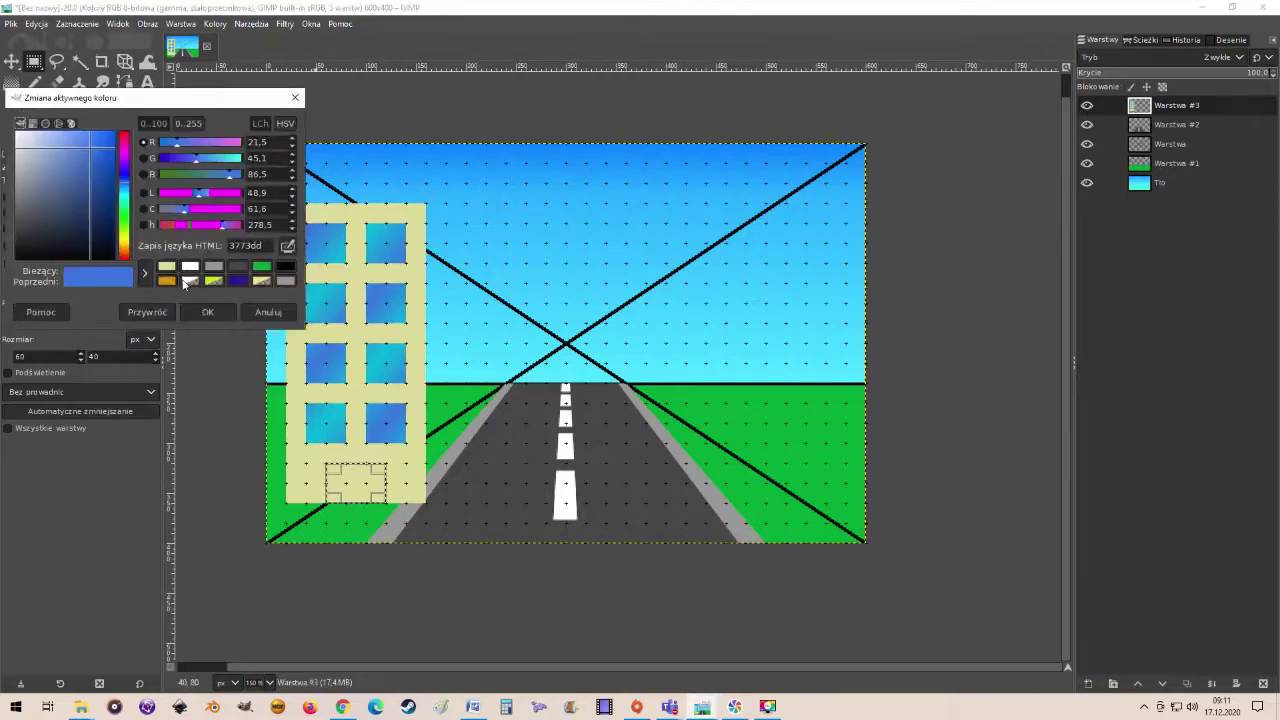
left_click(123, 140)
left_click(96, 192)
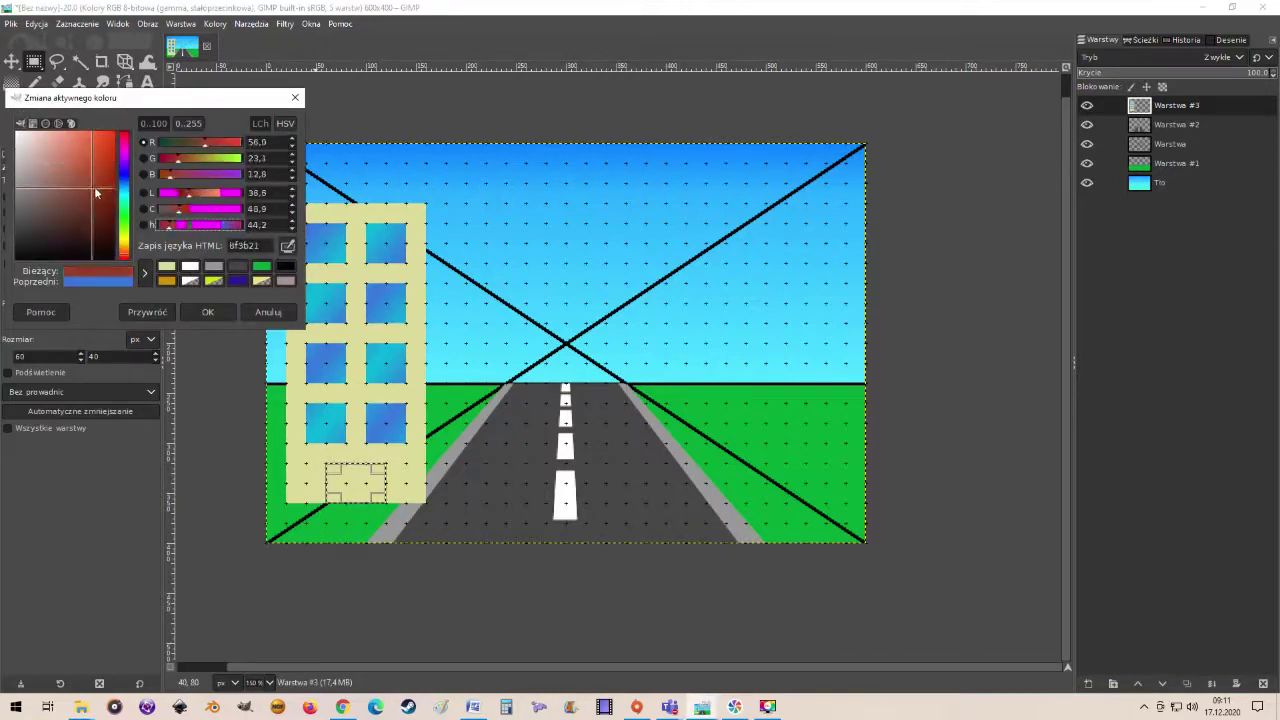
left_click_drag(96, 189, 112, 182)
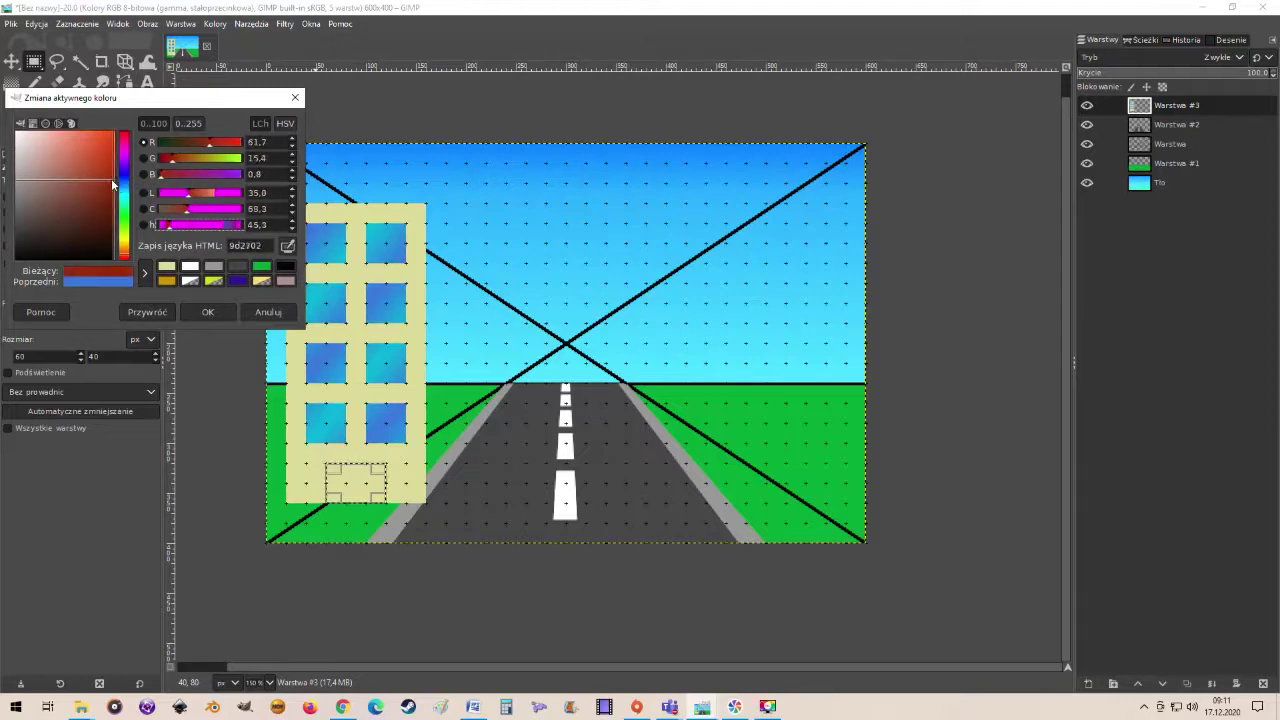
left_click(192, 192)
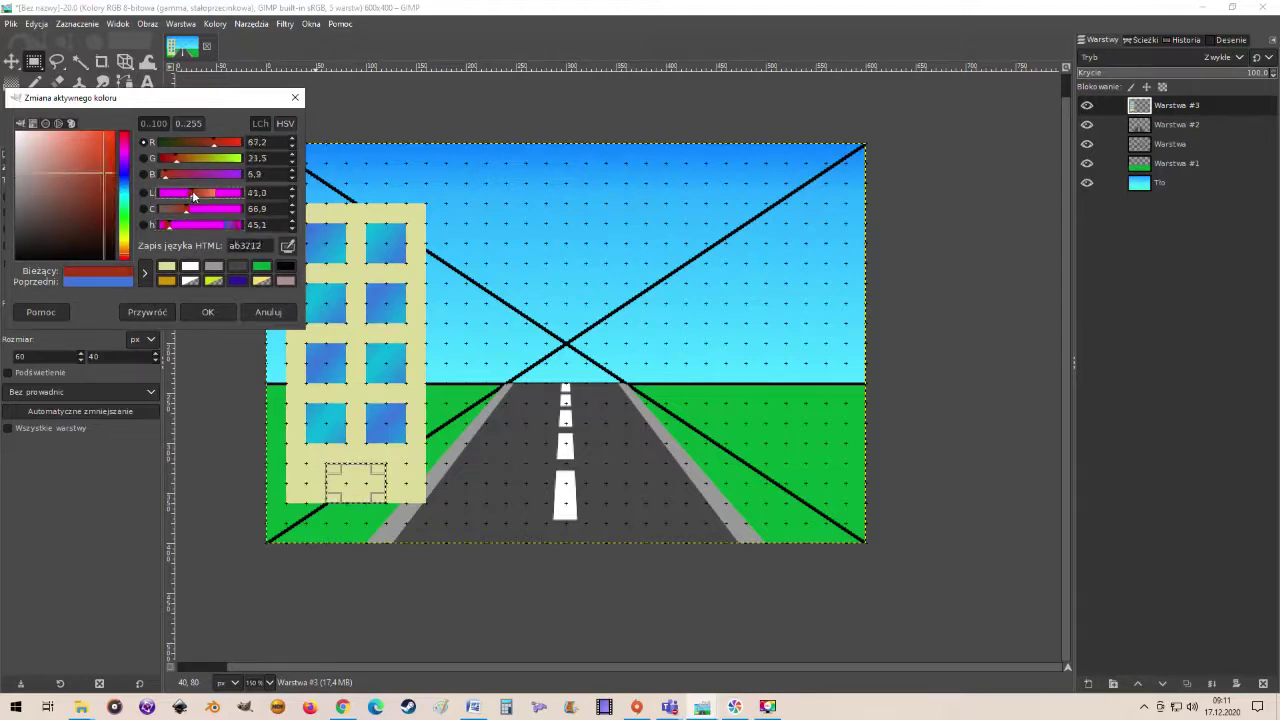
left_click(107, 190)
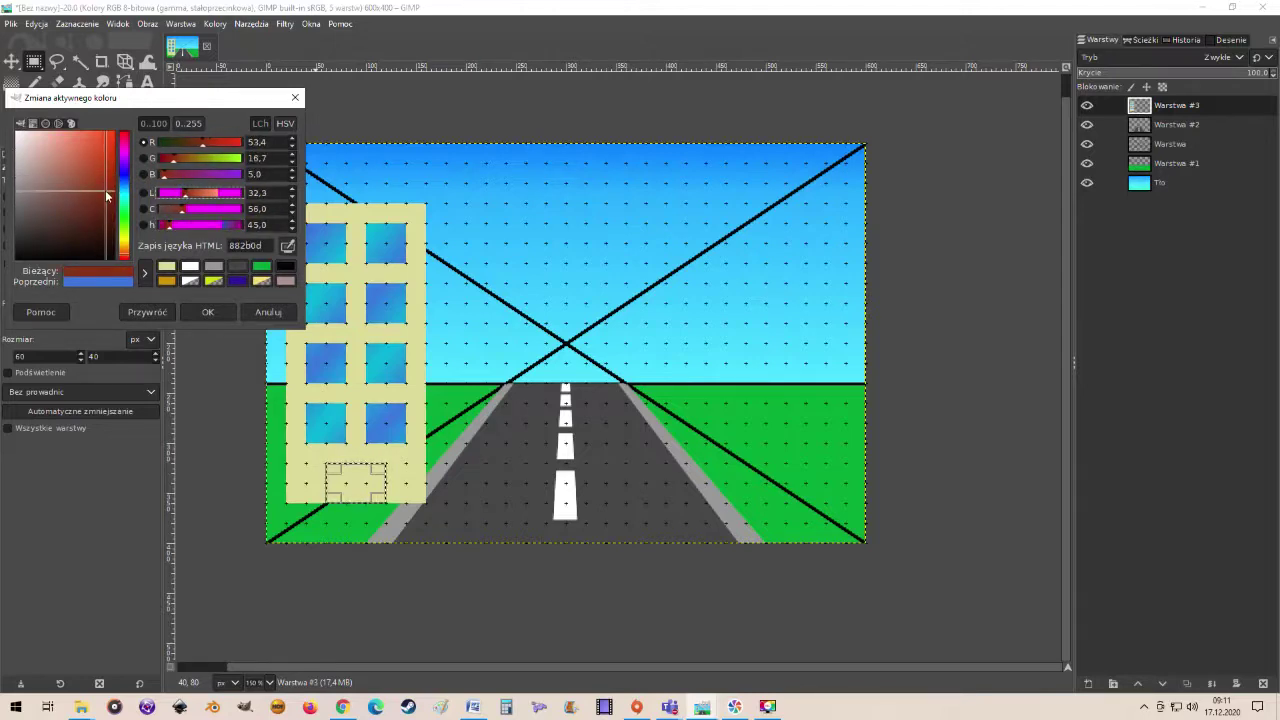
left_click(127, 251)
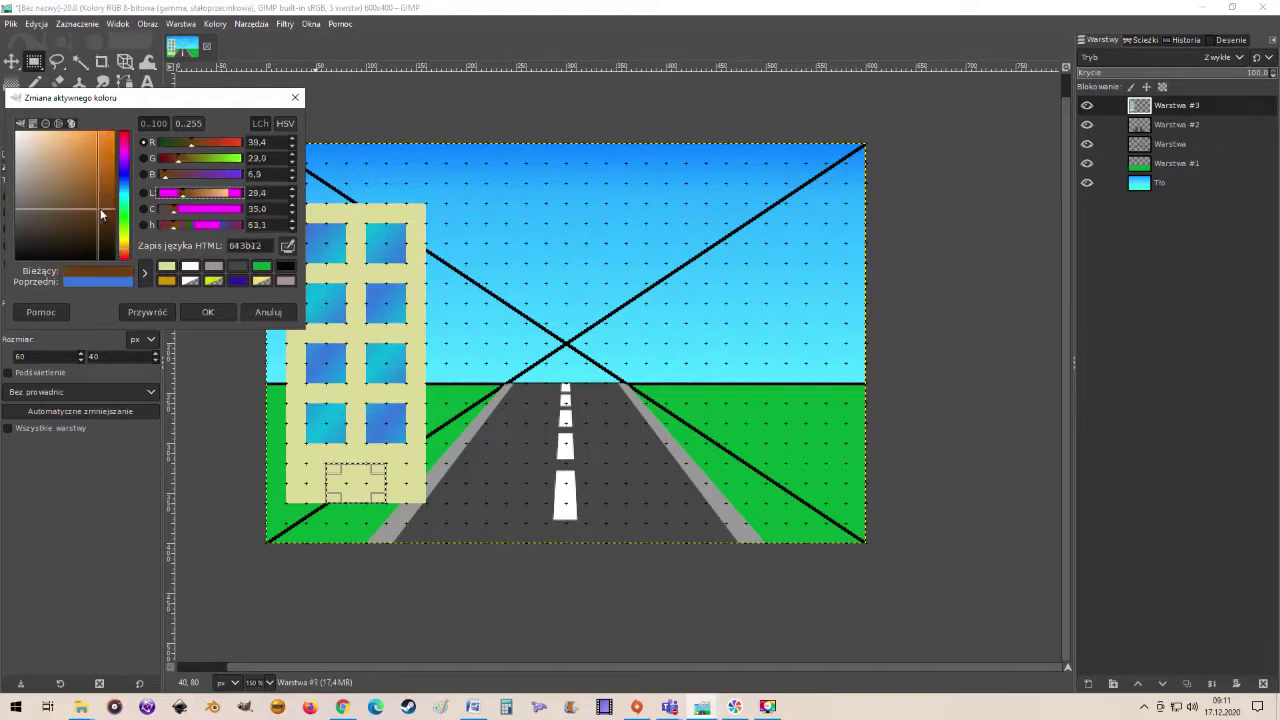
left_click(105, 205)
left_click(207, 312)
mouse_move(50, 84)
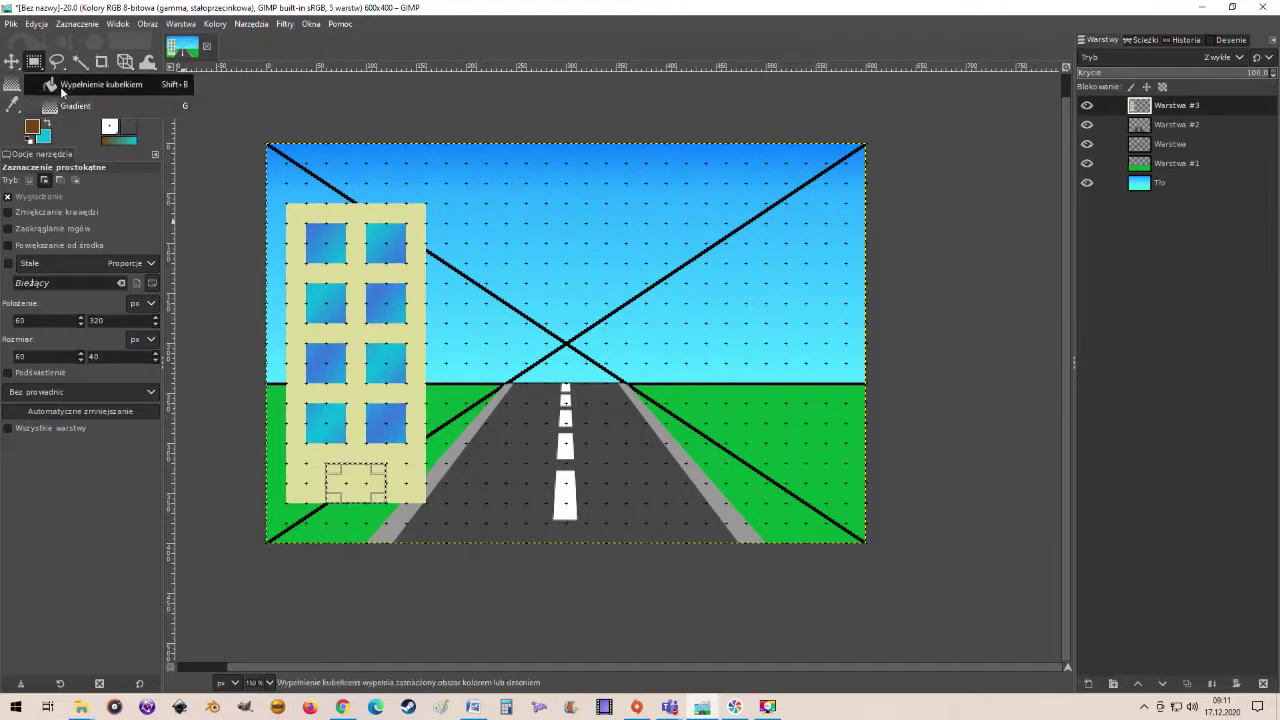
Bucket-fill the door area brown and clear the selection
left_click(60, 86)
left_click(360, 483)
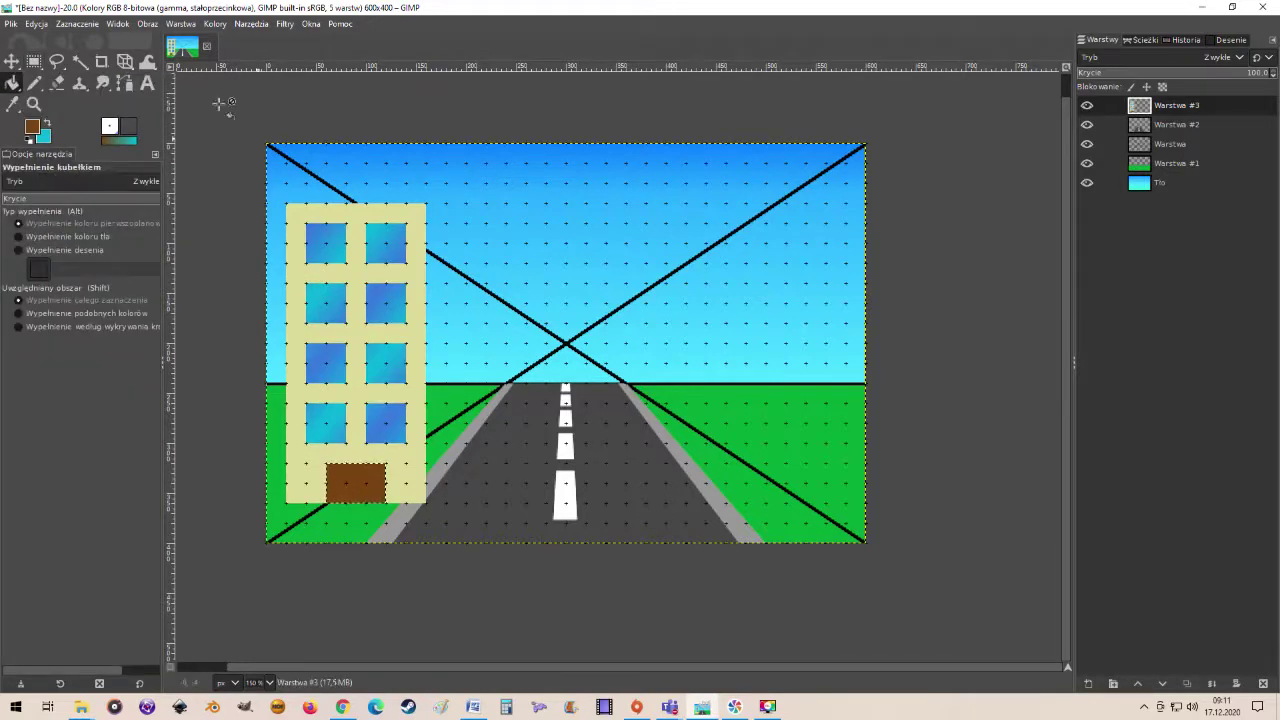
left_click(77, 24)
left_click(80, 57)
Duplicate the building layer twice and make the top copy active
double_click(1172, 106)
left_click(1188, 685)
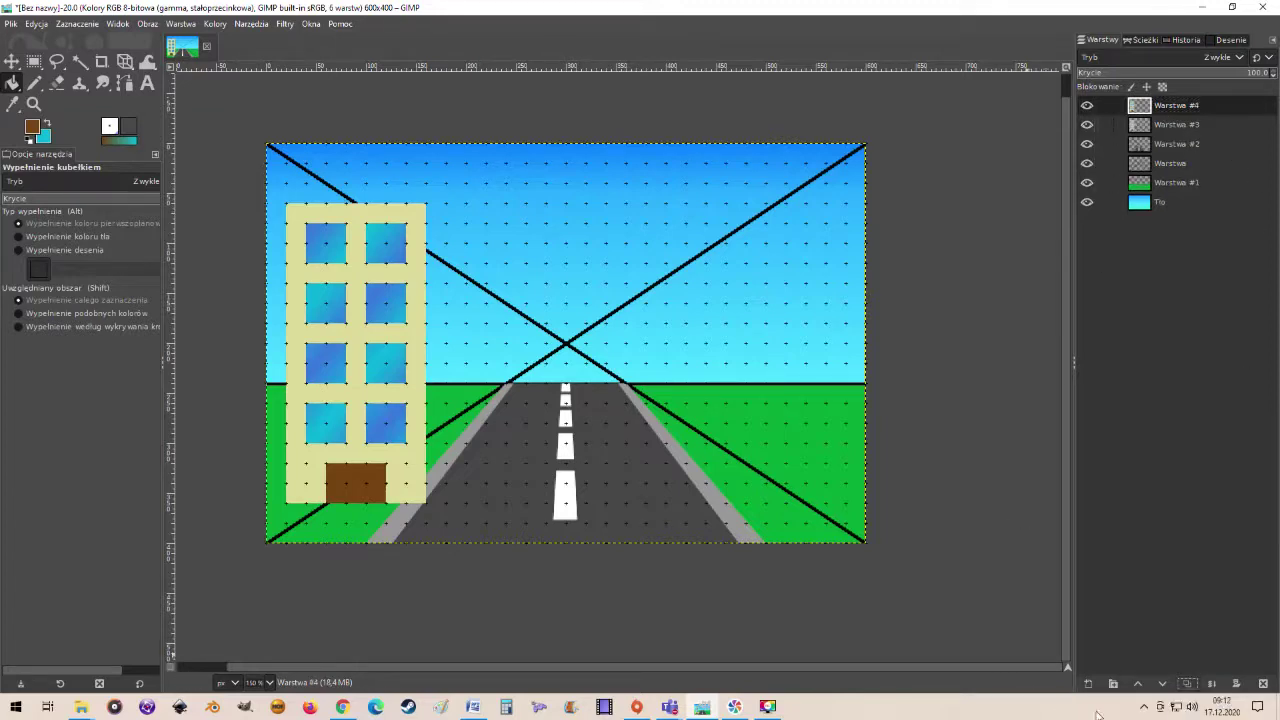
left_click(1188, 686)
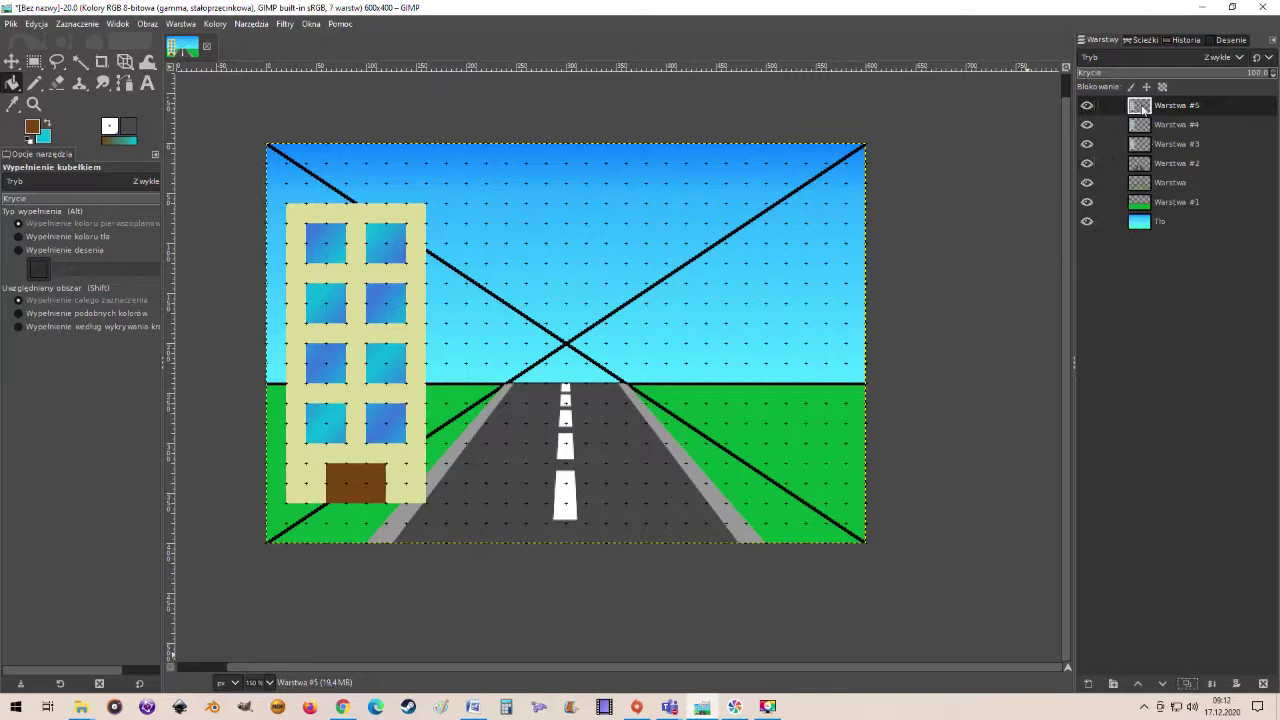
left_click(1143, 108)
Move the building copies to the centre and right of the scene
left_click(11, 62)
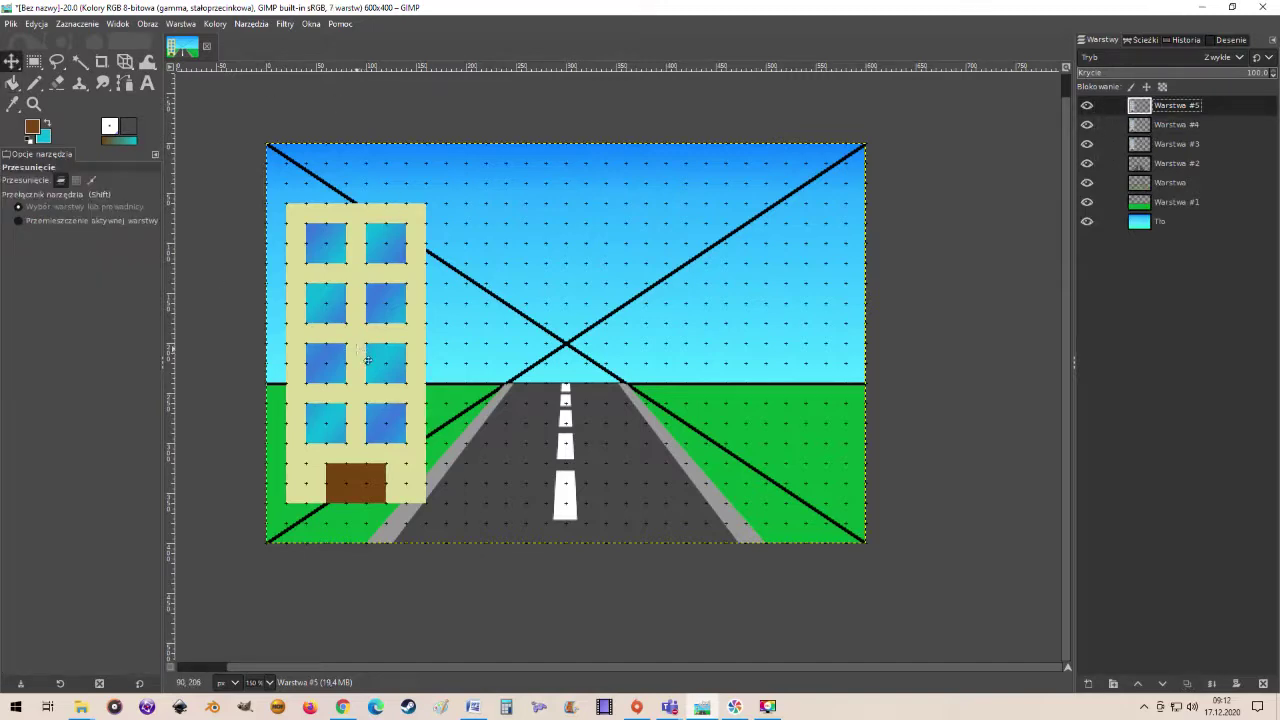
left_click_drag(368, 361, 566, 360)
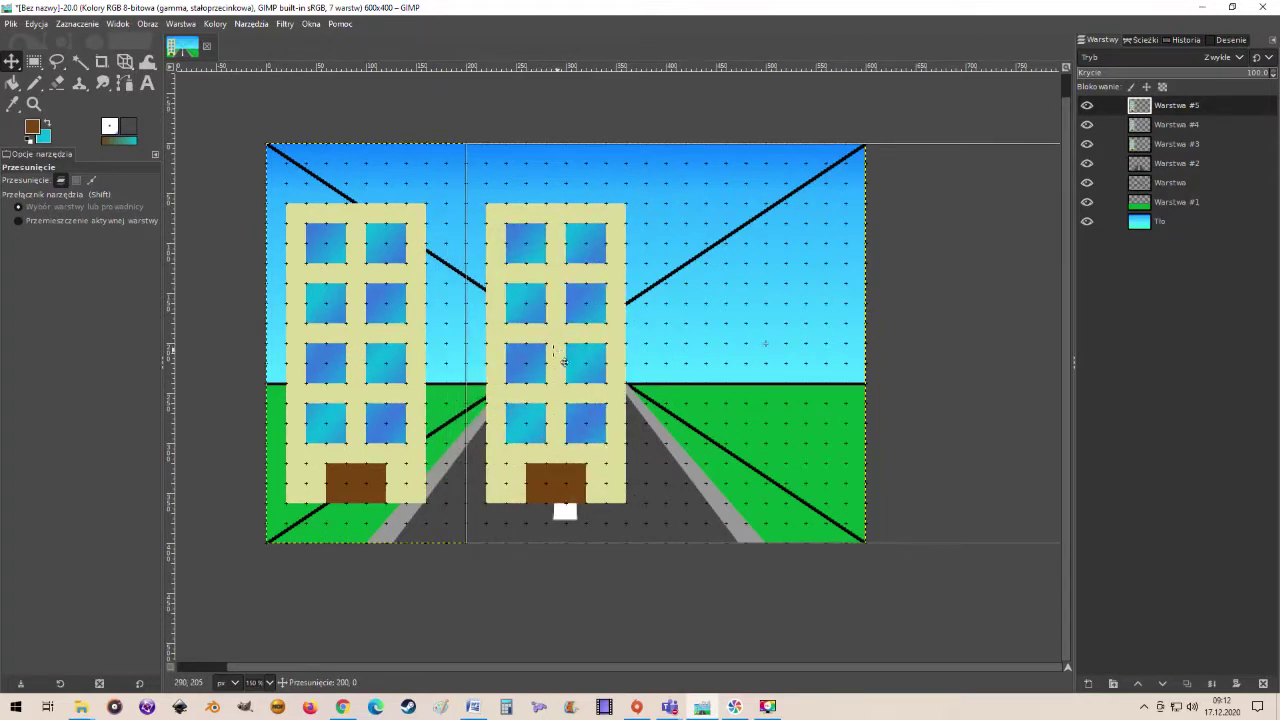
mouse_move(378, 354)
left_mouse_down()
mouse_move(792, 356)
mouse_move(779, 354)
left_mouse_up()
left_click(779, 354)
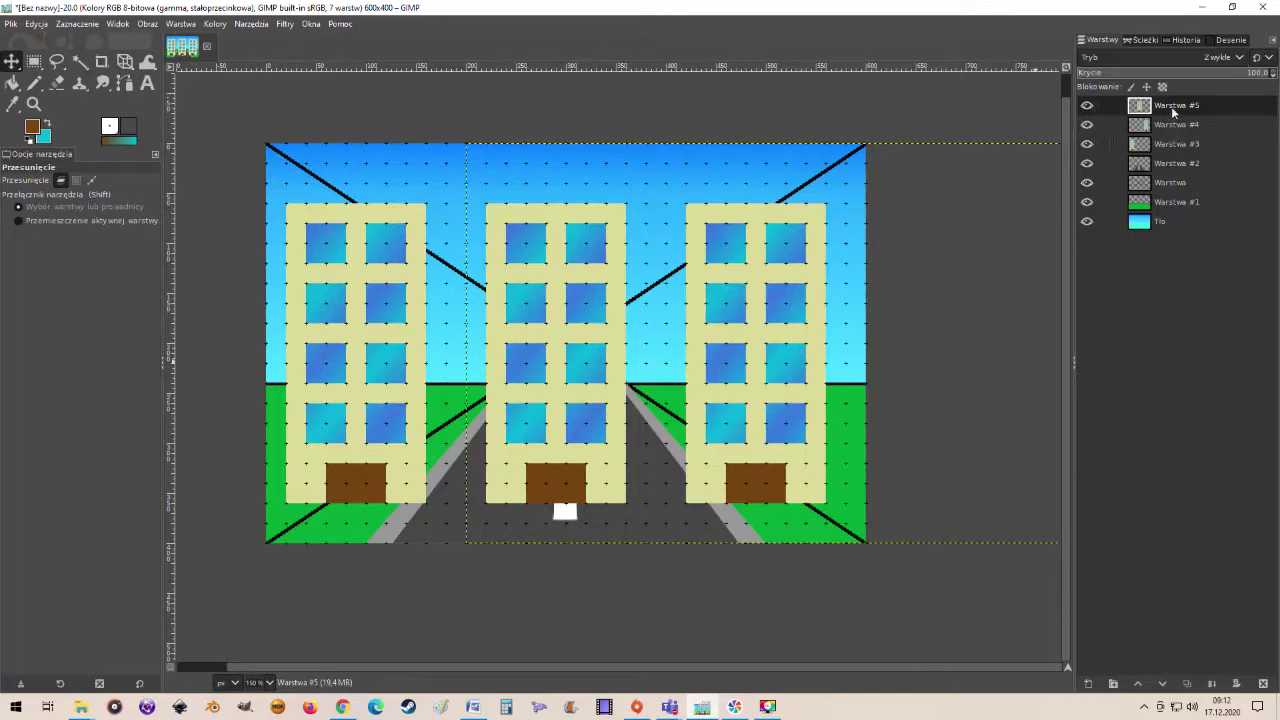
double_click(1173, 108)
Merge both building copies down into the original building layer
right_click(1171, 110)
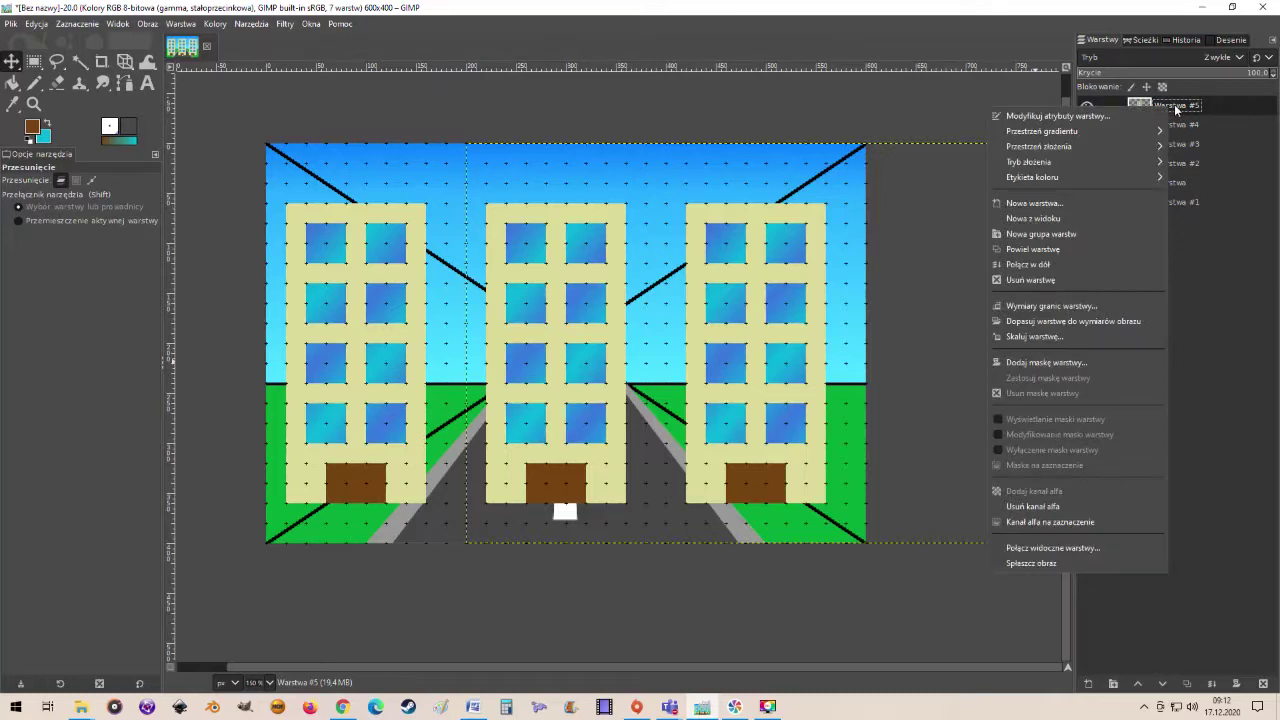
left_click(1033, 267)
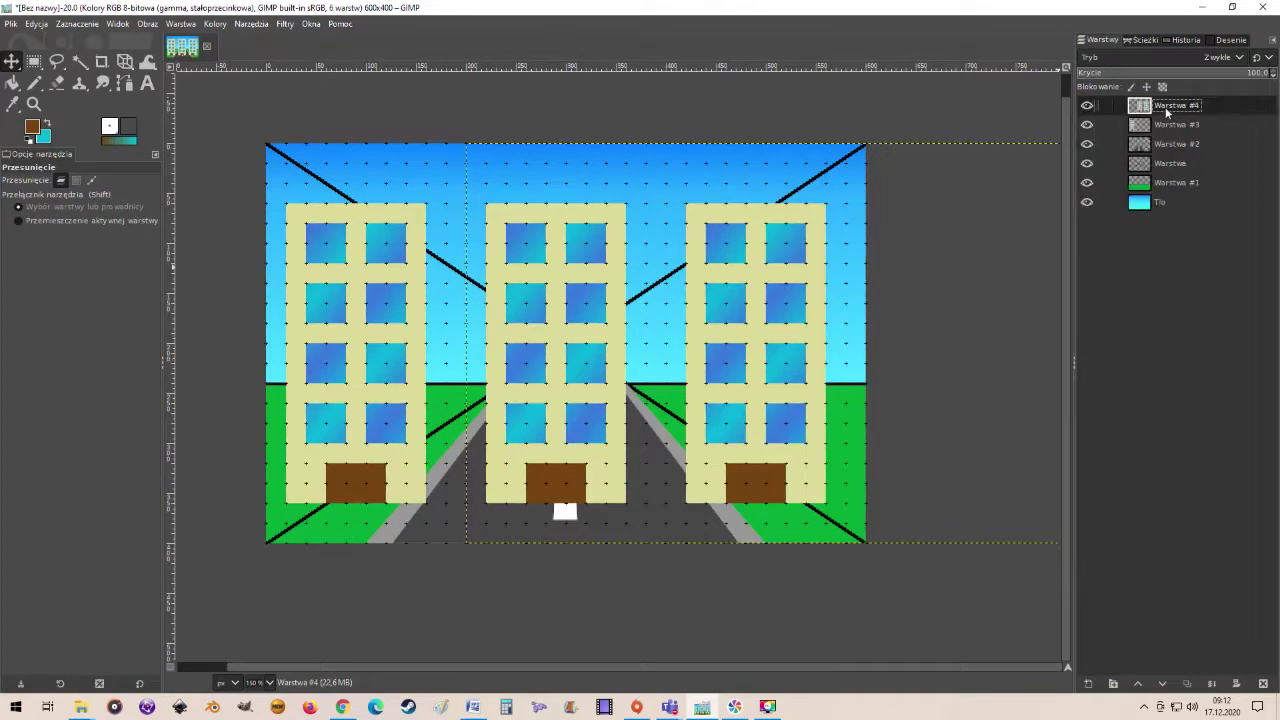
right_click(1166, 112)
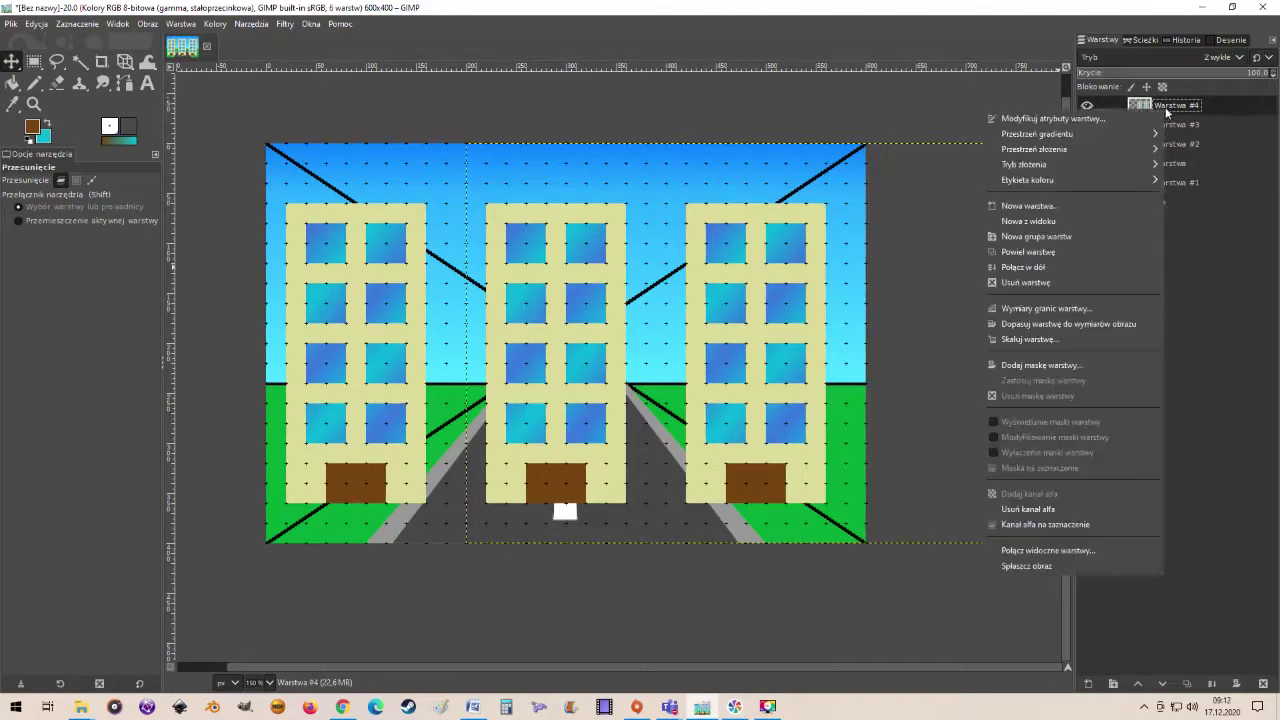
left_click(1082, 266)
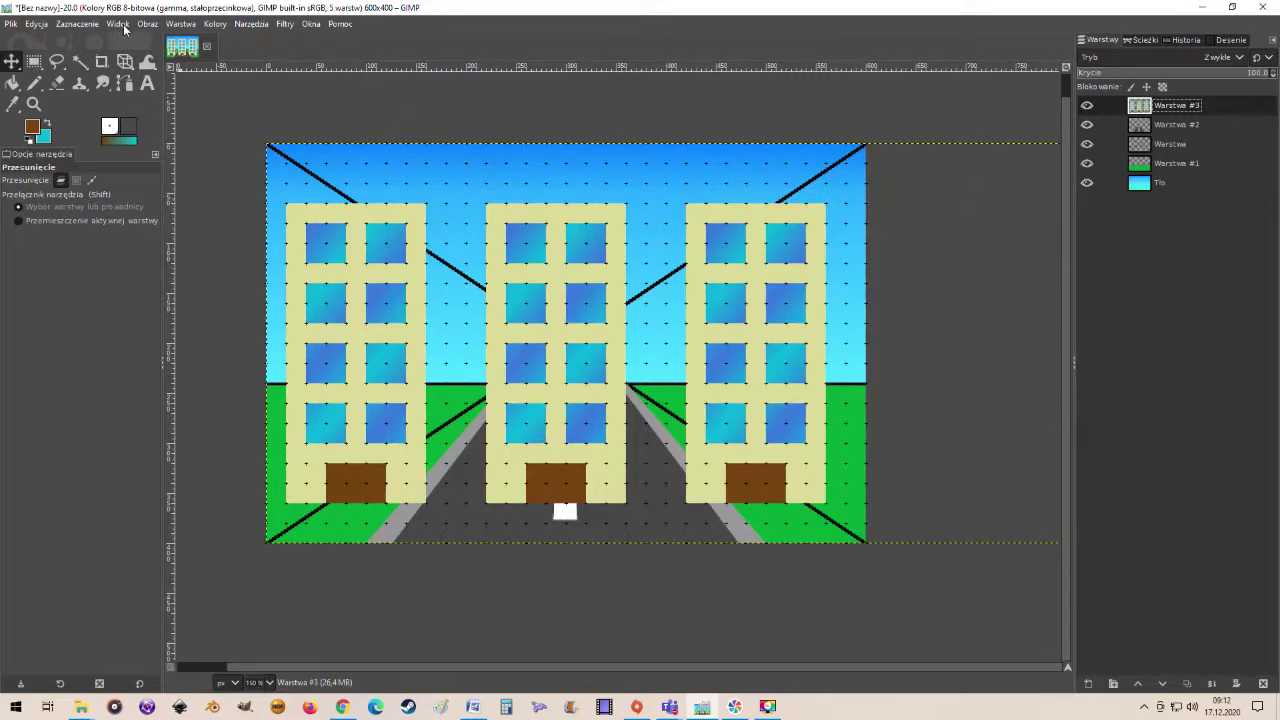
Crop the merged buildings layer to its content and choose the Perspective tool
left_click(182, 25)
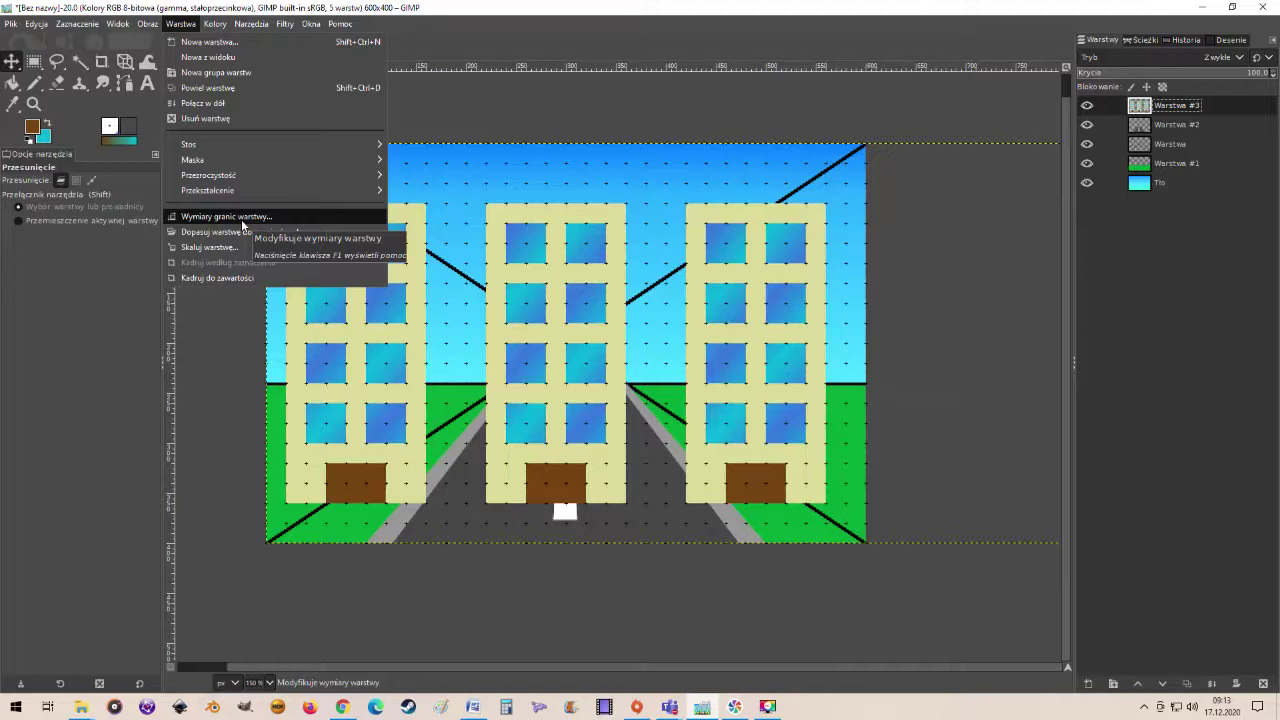
left_click(235, 282)
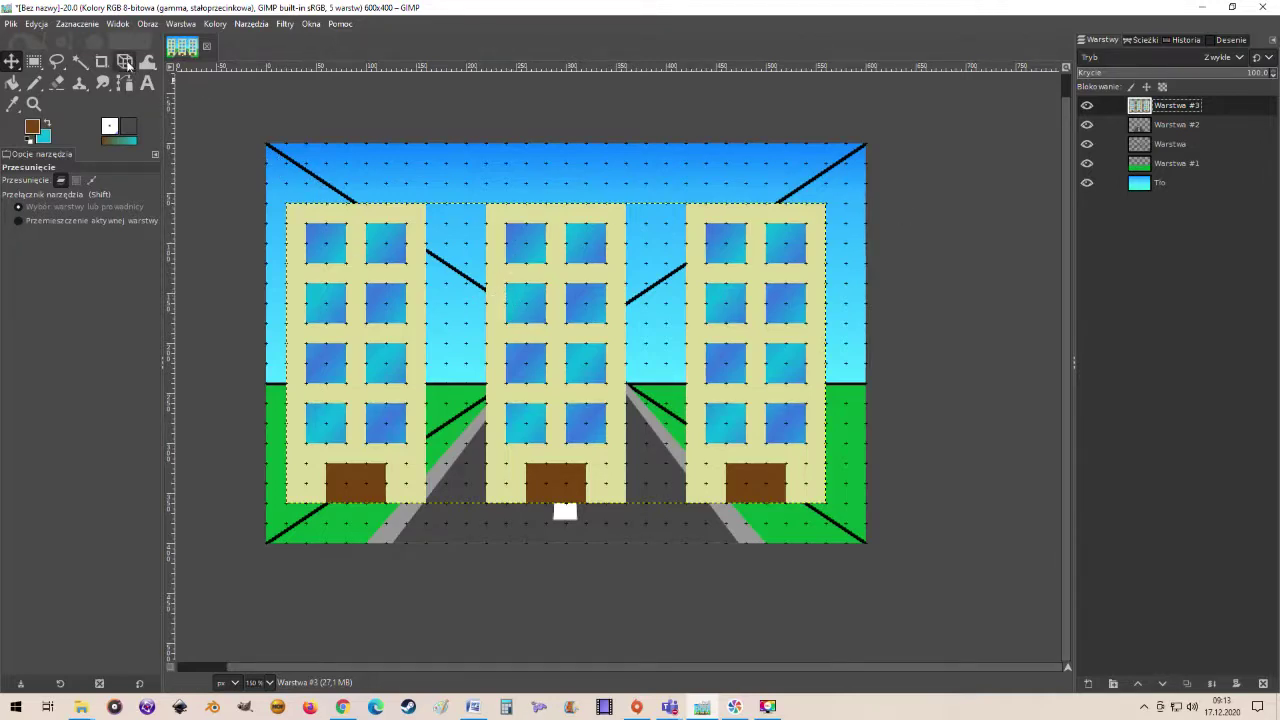
left_click(127, 64)
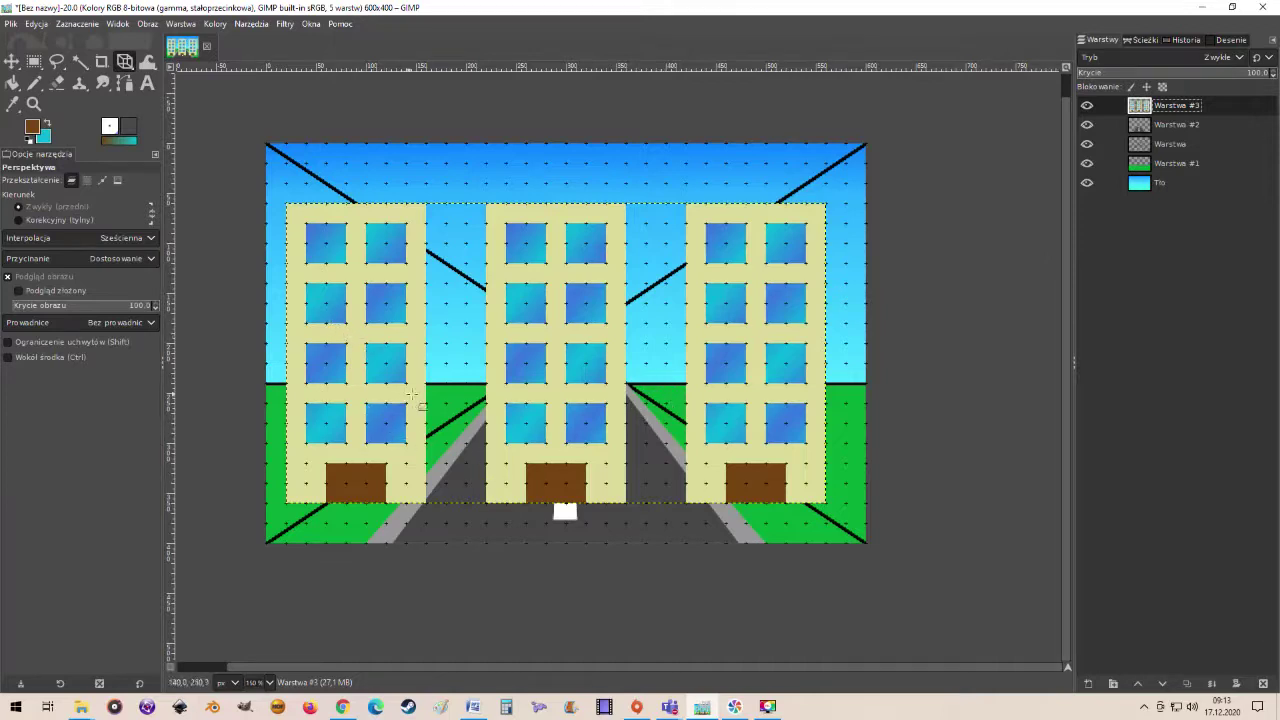
Start a perspective warp on the buildings, pulling the right corners in toward the centre
left_click(560, 362)
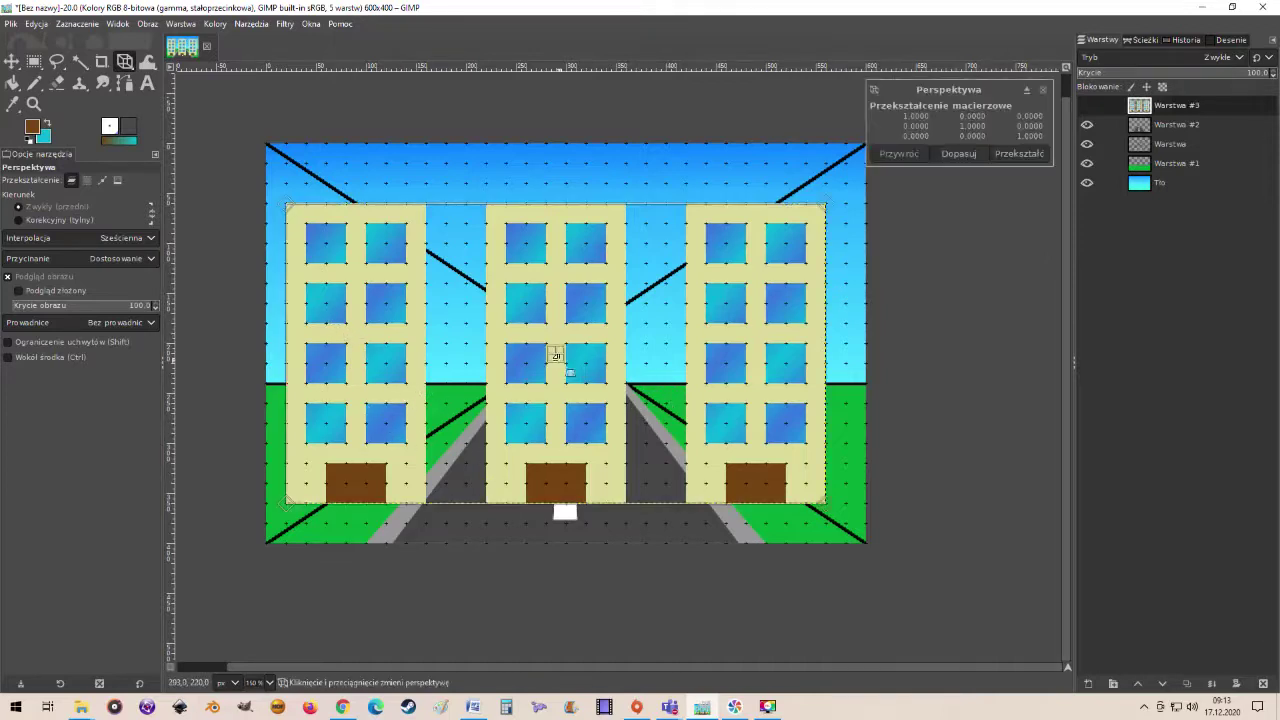
left_click_drag(839, 215, 660, 212)
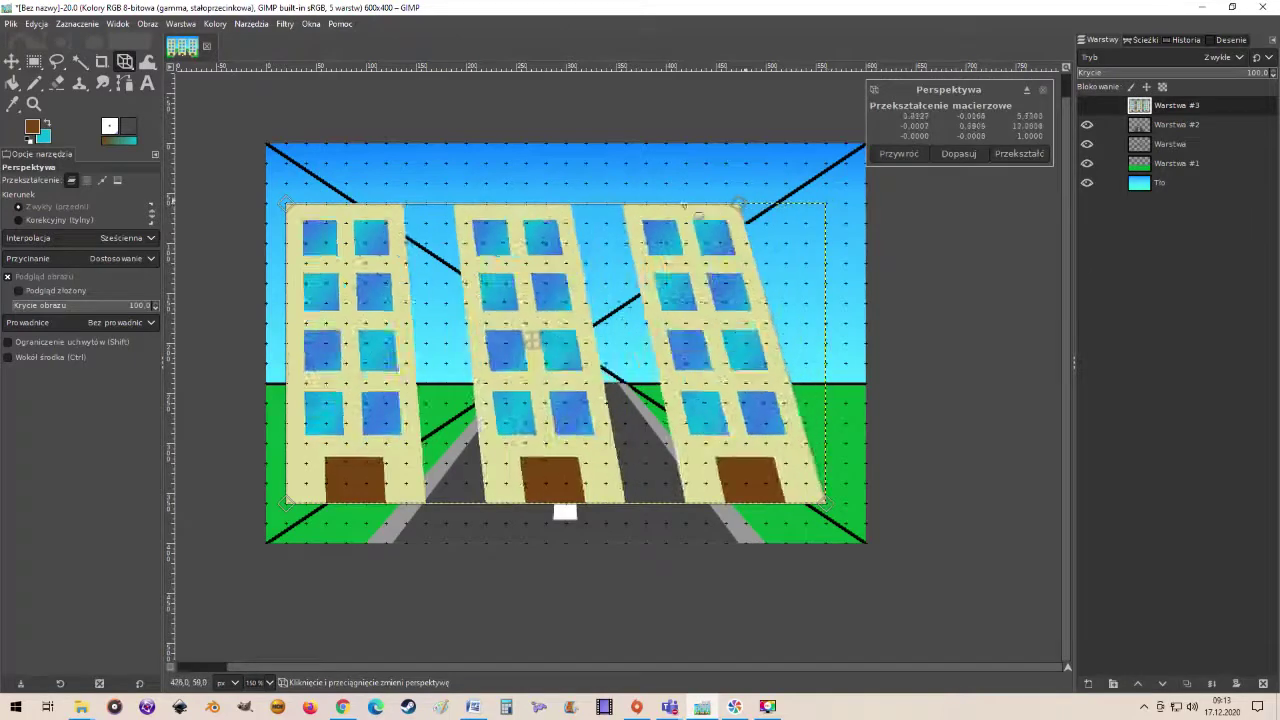
mouse_move(823, 498)
left_mouse_down()
mouse_move(791, 507)
mouse_move(565, 434)
left_mouse_up()
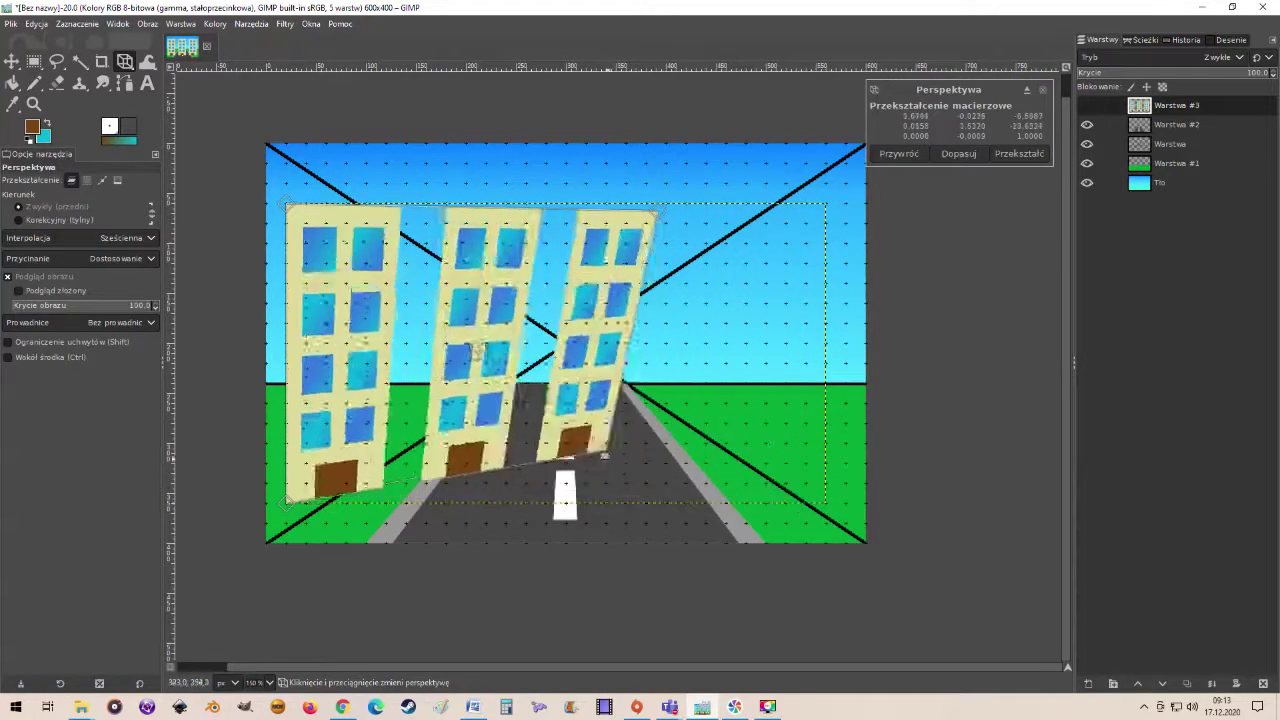
left_click_drag(660, 212, 496, 253)
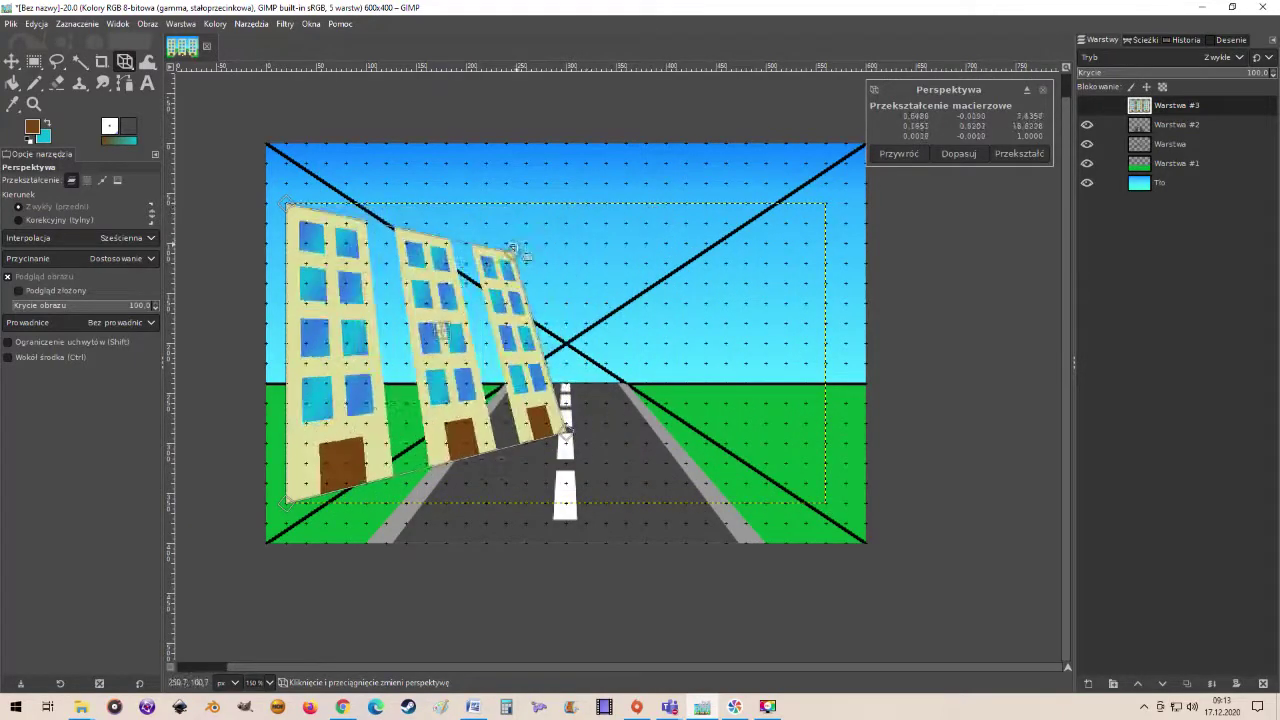
left_click_drag(565, 434, 470, 407)
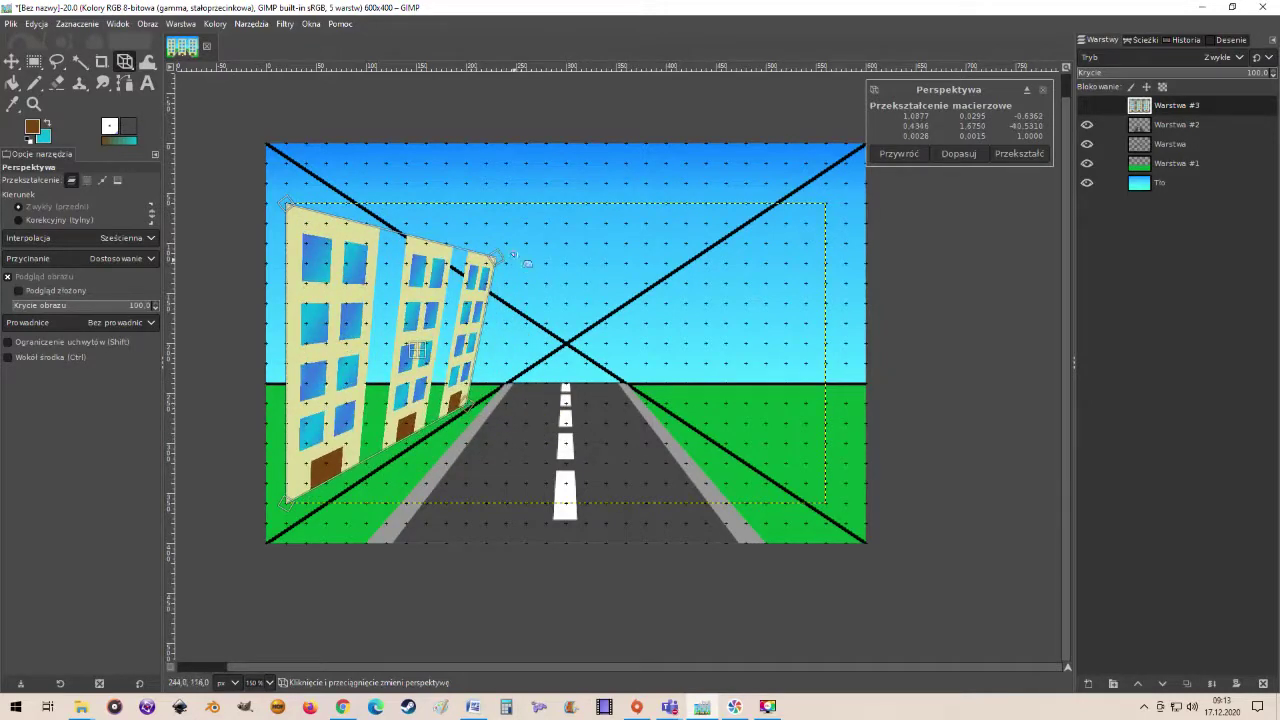
left_click_drag(496, 259, 467, 246)
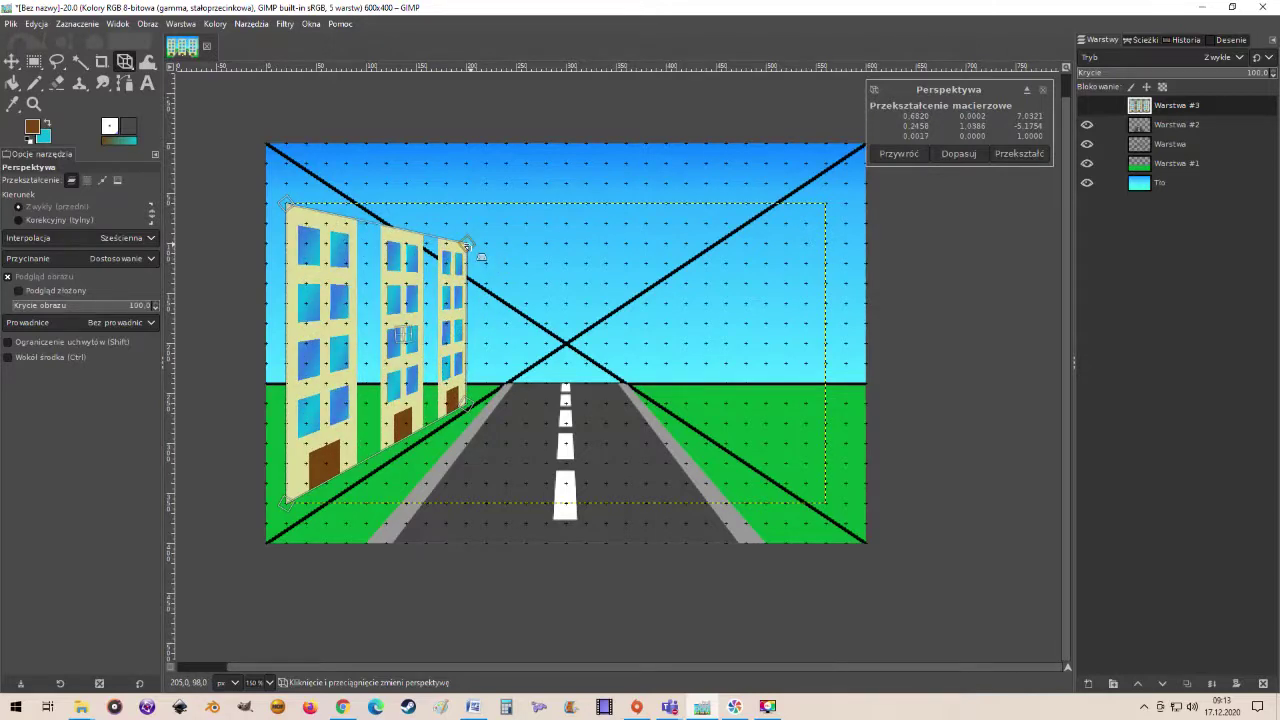
left_click_drag(467, 246, 467, 266)
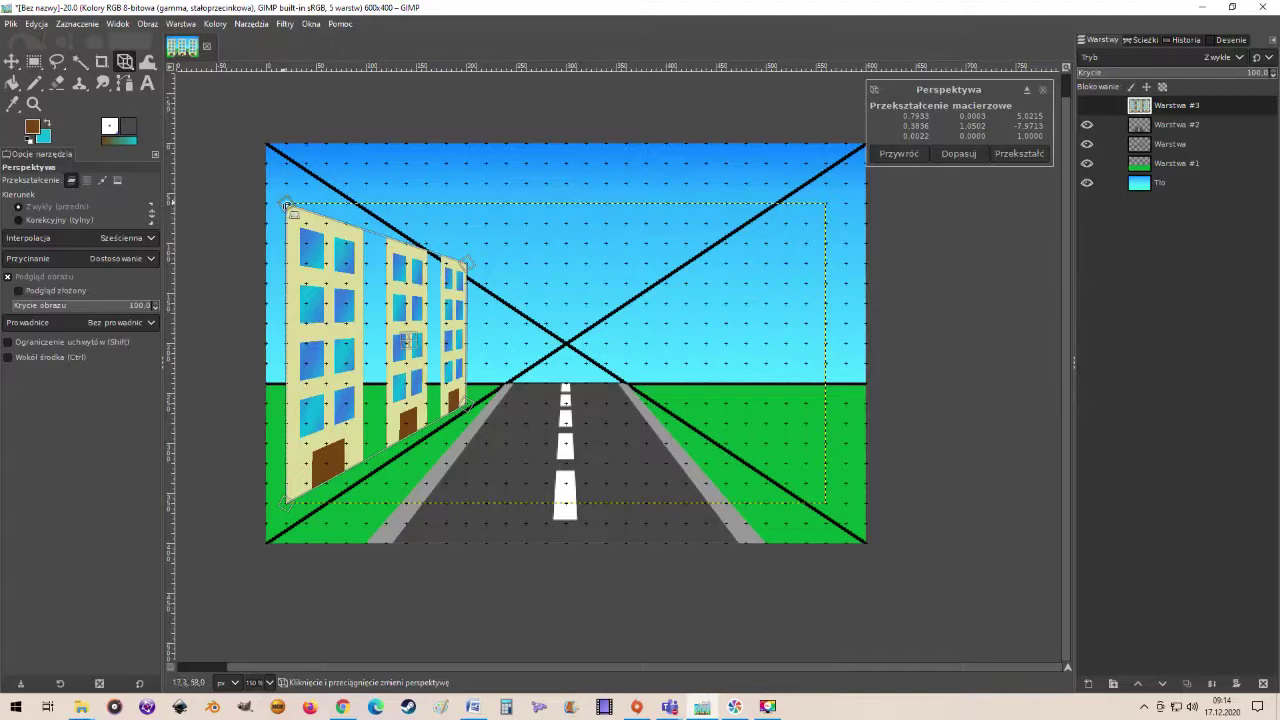
Refine the corners so the near building is taller and the far edge vertical
mouse_move(287, 208)
left_mouse_down()
mouse_move(296, 165)
mouse_move(291, 189)
left_mouse_up()
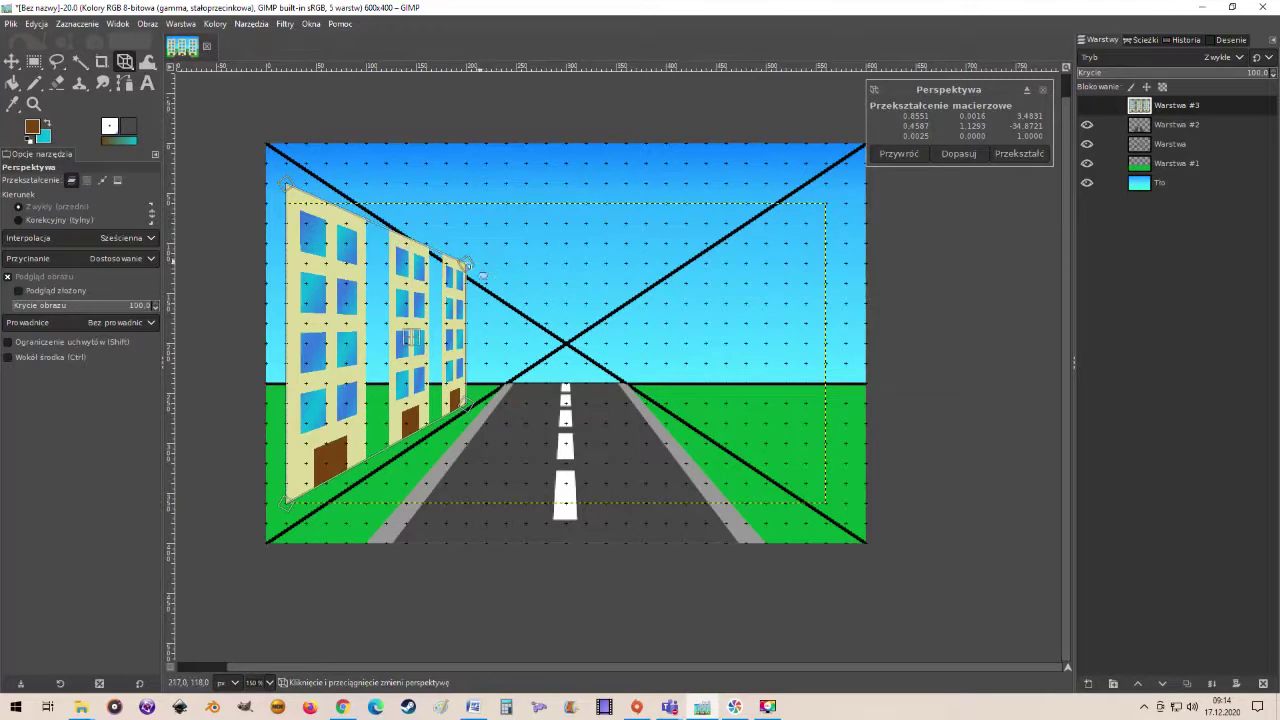
left_click_drag(467, 265, 484, 298)
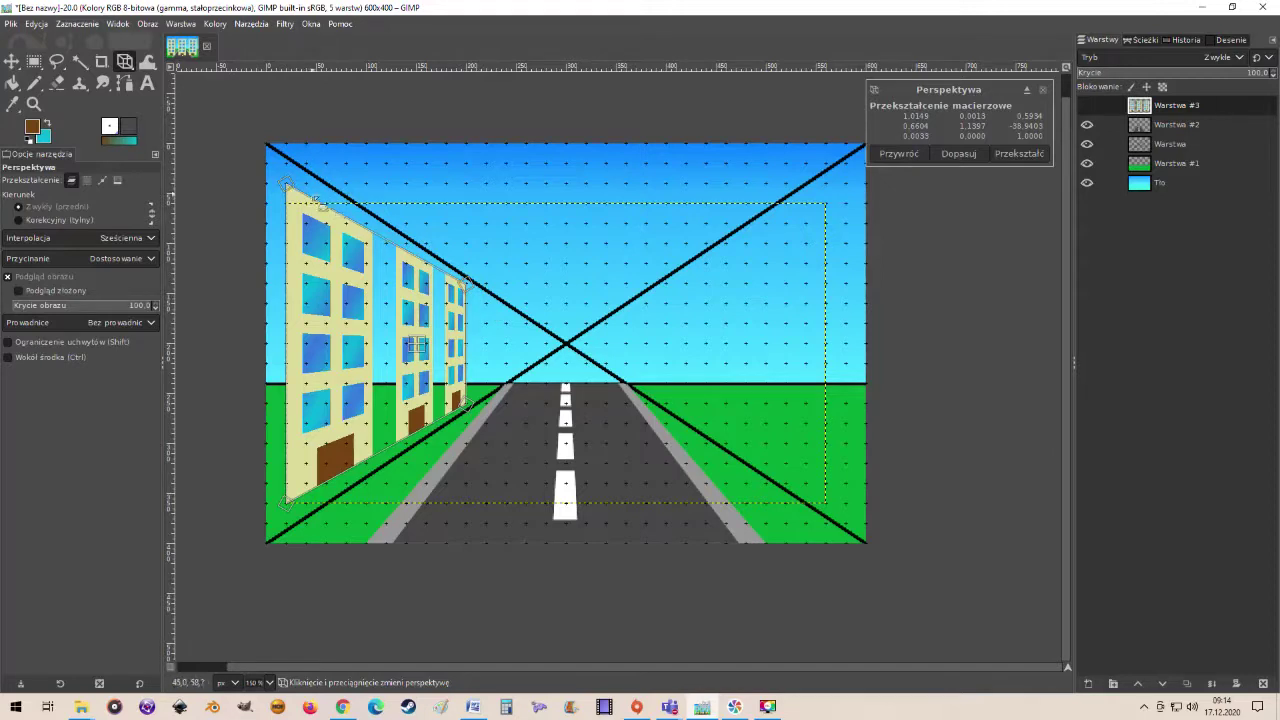
left_click_drag(482, 418, 480, 411)
left_click_drag(287, 498, 287, 516)
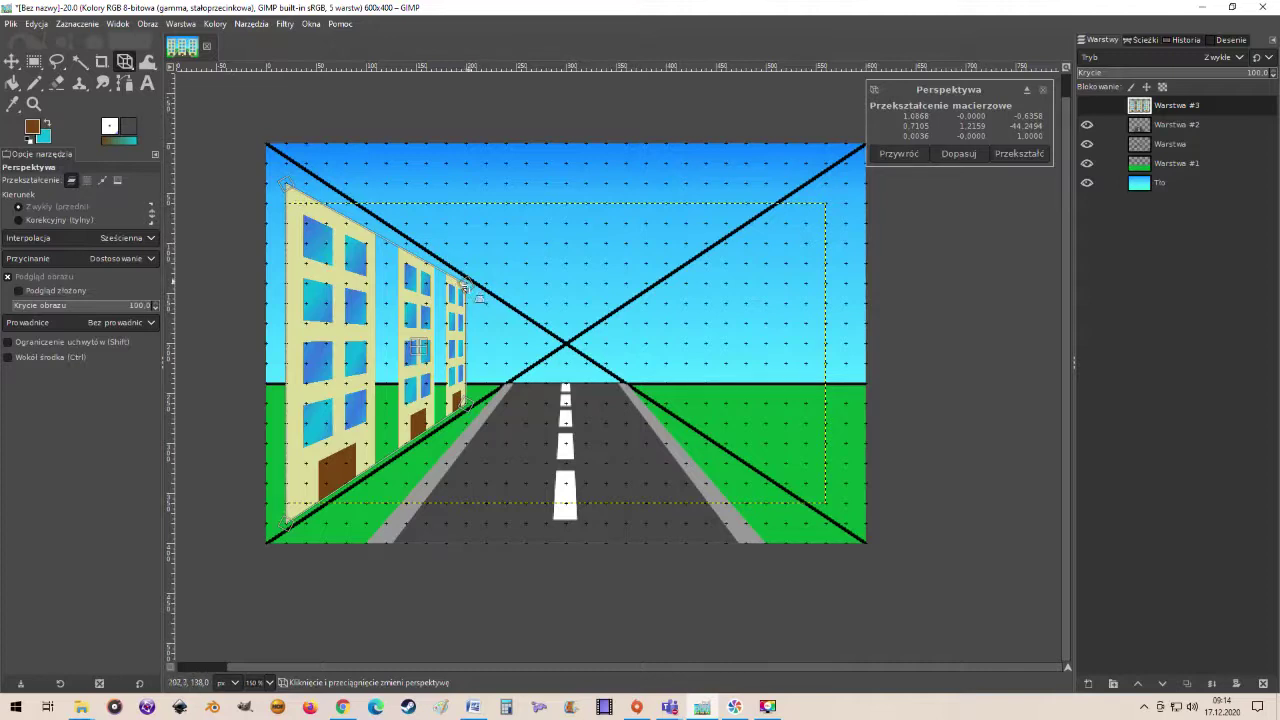
left_click_drag(463, 285, 468, 305)
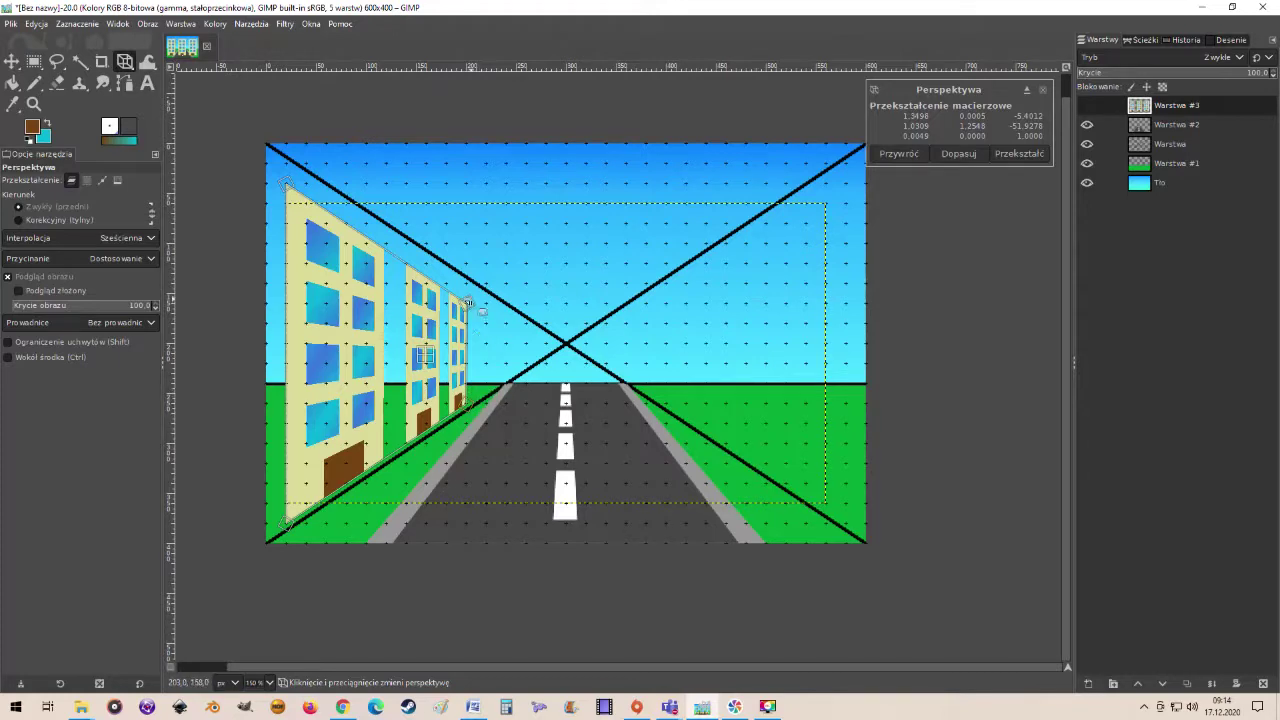
left_click_drag(482, 313, 500, 319)
mouse_move(470, 411)
left_mouse_down()
mouse_move(488, 406)
mouse_move(482, 415)
left_mouse_up()
left_click_drag(492, 298, 466, 304)
Widen the road layer's bottom edge outward on both sides
left_click(1172, 125)
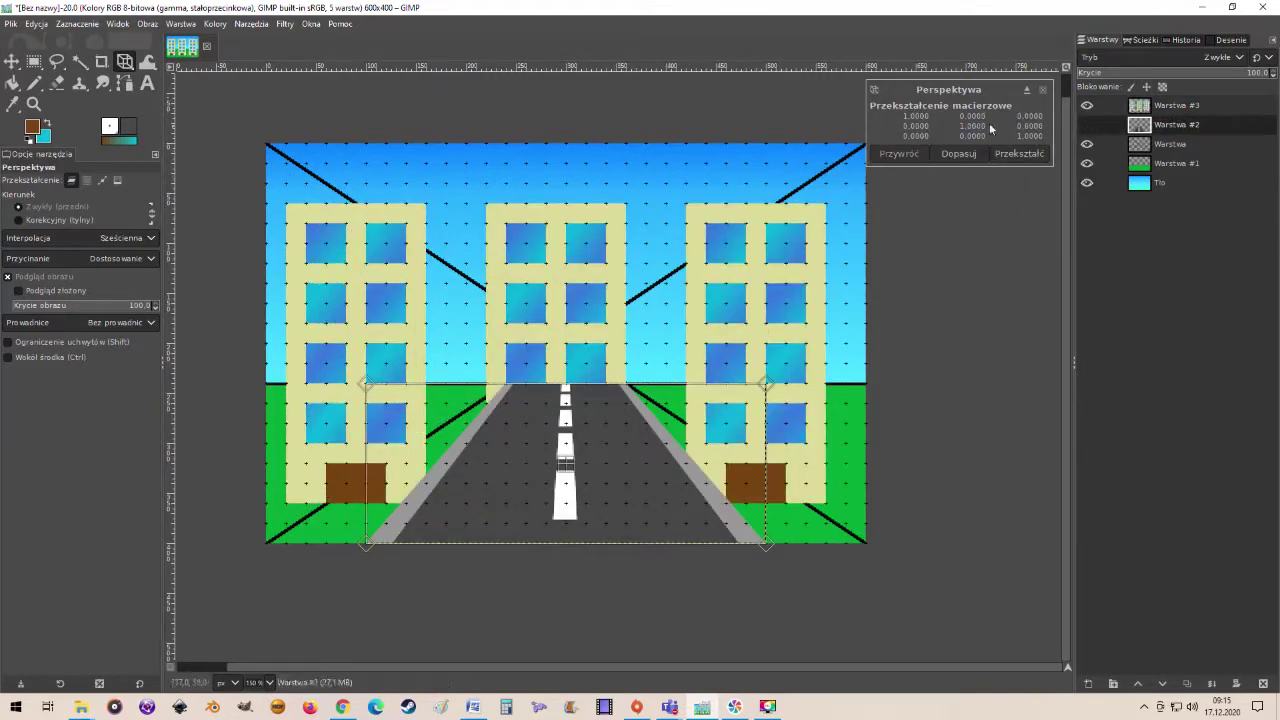
left_click_drag(366, 545, 345, 546)
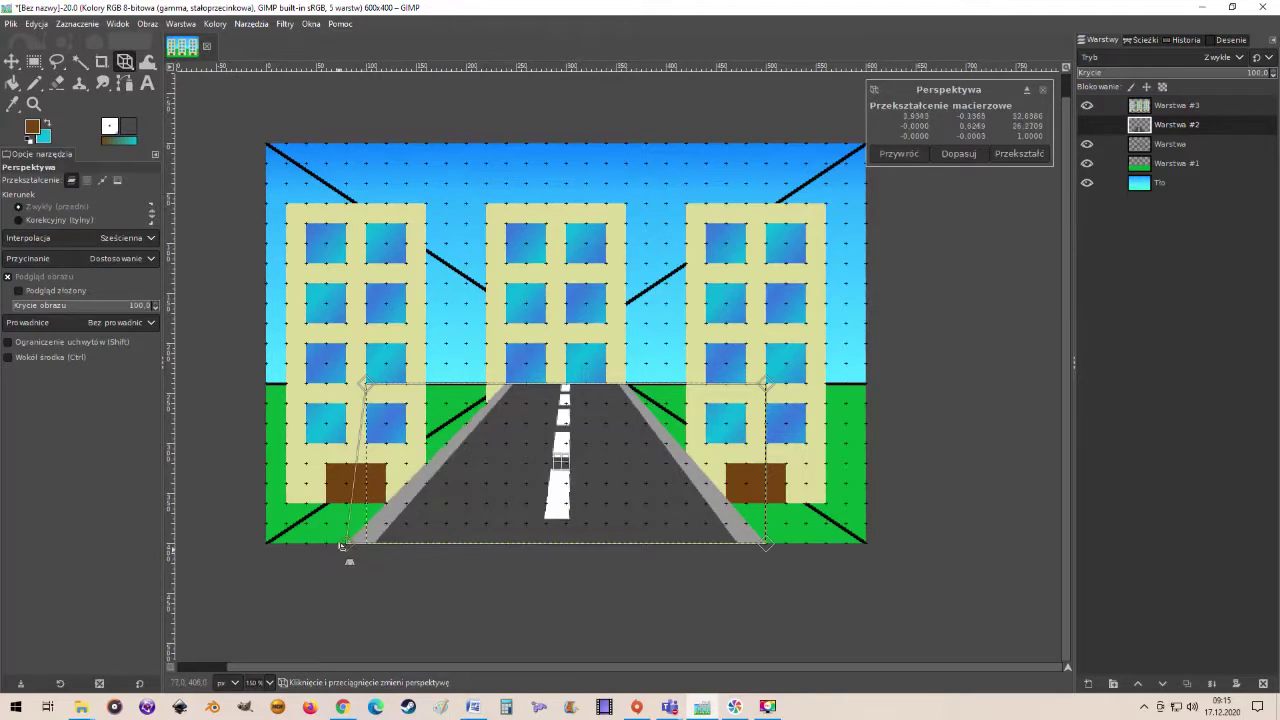
left_click_drag(767, 545, 784, 544)
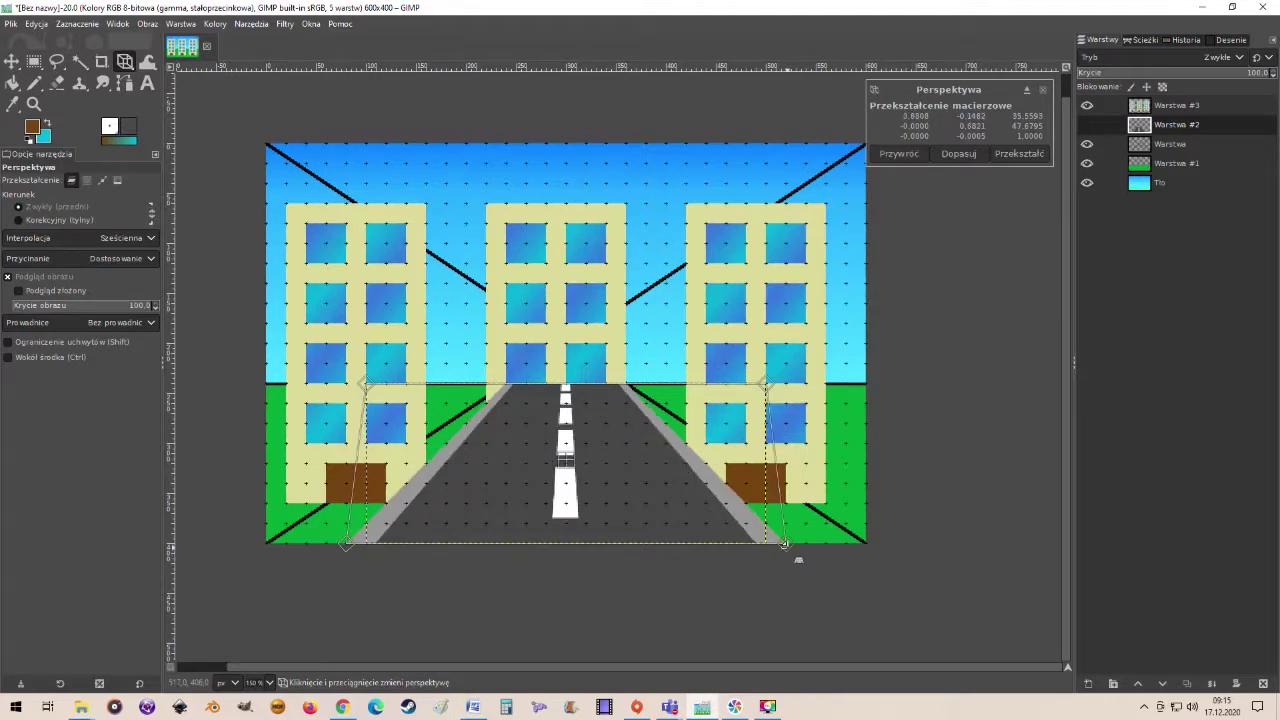
Redo the buildings warp so they recede upright toward the vanishing point, and apply it
left_click(1142, 106)
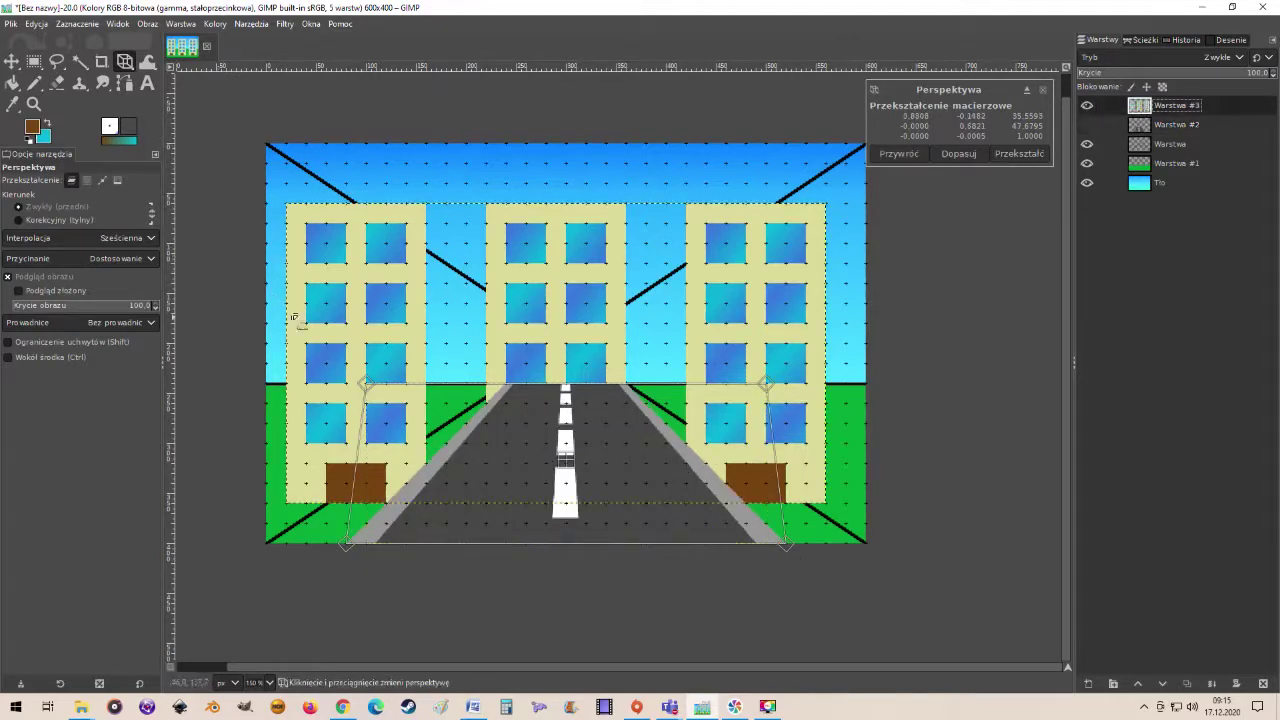
left_click(477, 294)
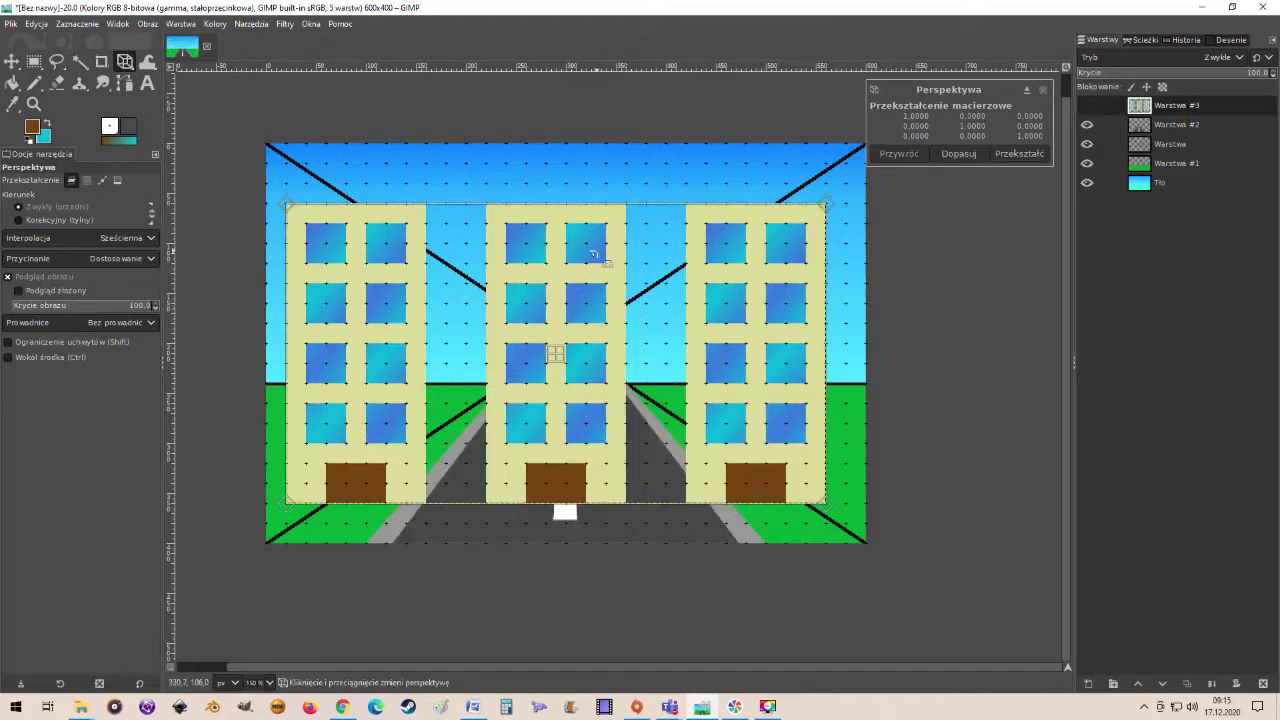
left_click_drag(806, 202, 483, 307)
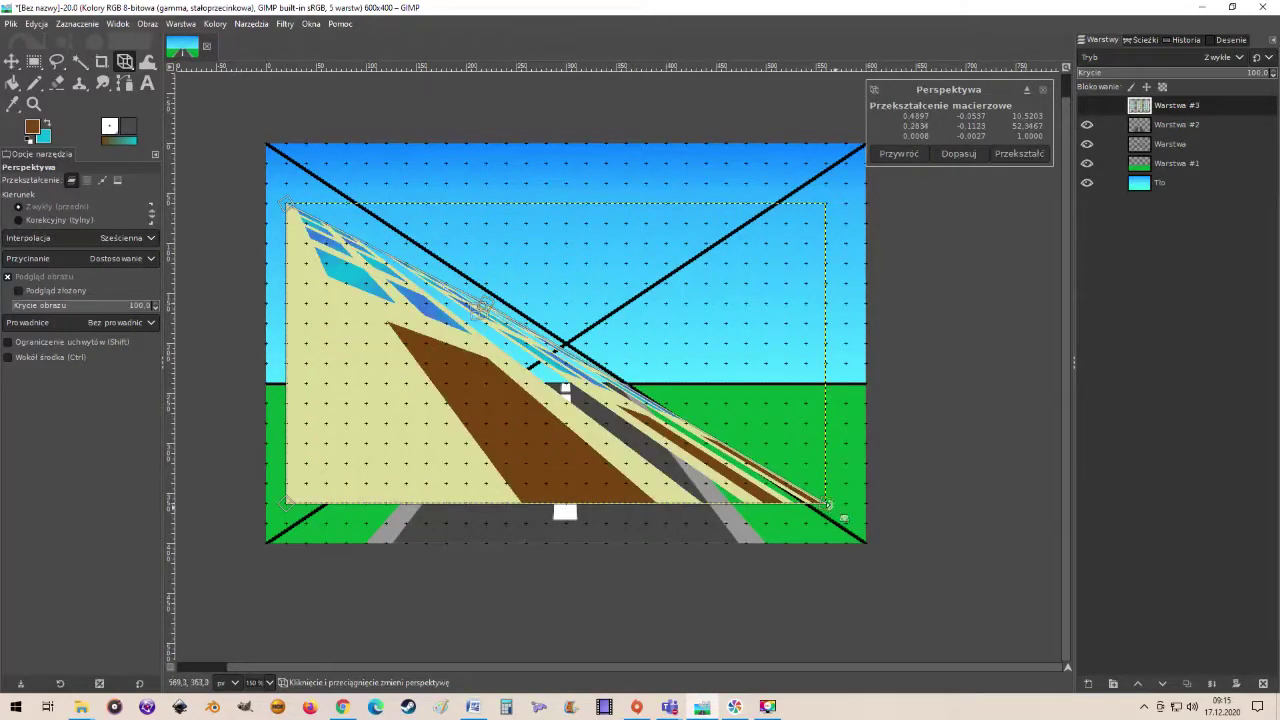
mouse_move(824, 503)
left_mouse_down()
mouse_move(422, 520)
mouse_move(491, 415)
left_mouse_up()
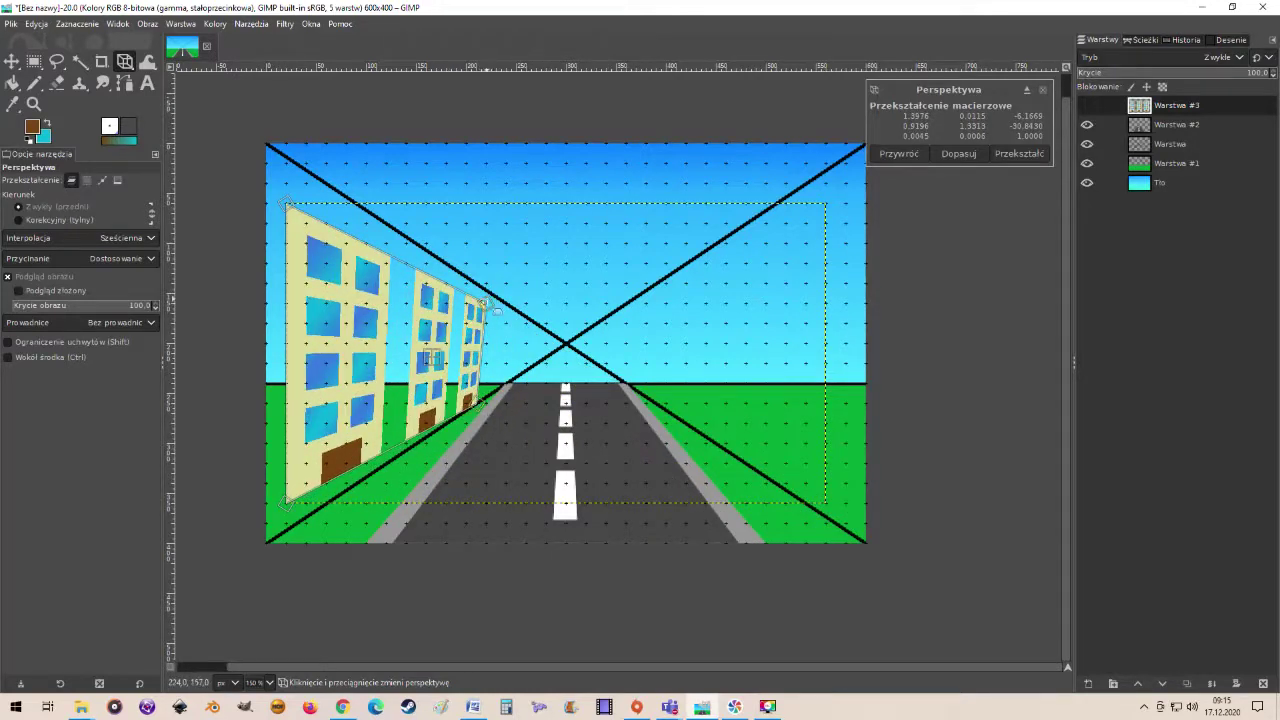
left_click_drag(488, 303, 464, 303)
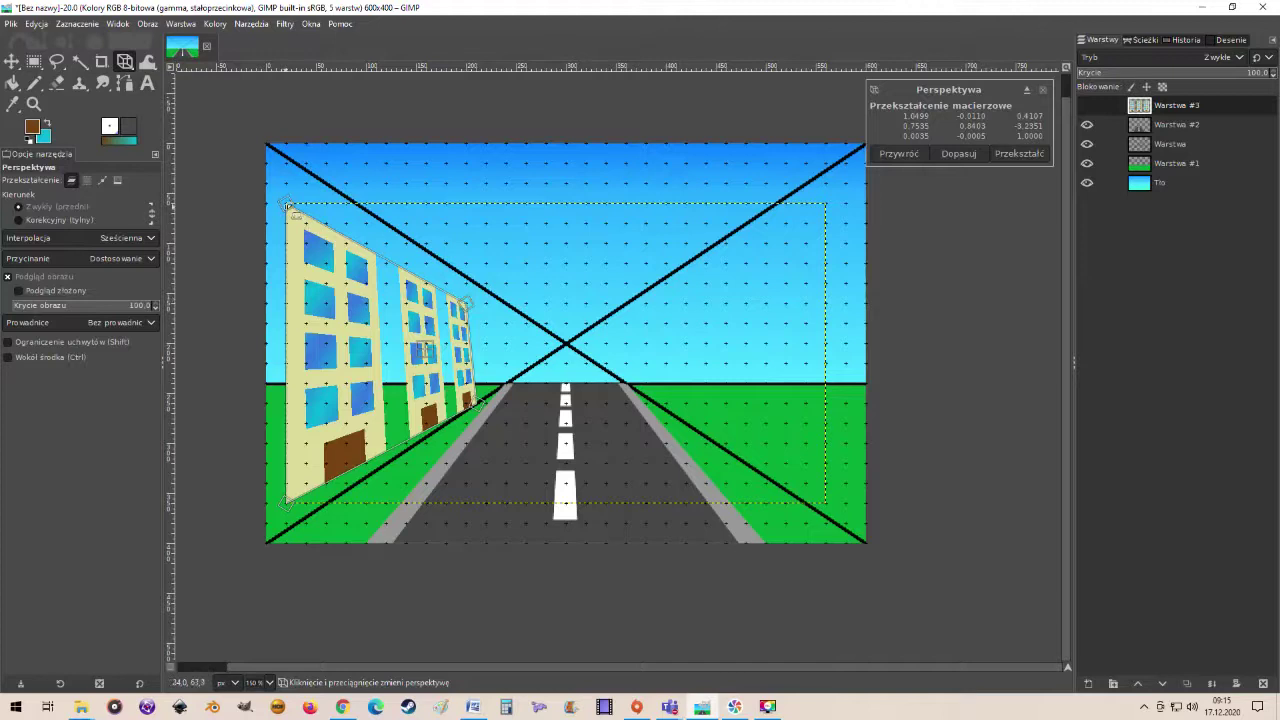
left_click_drag(287, 205, 287, 184)
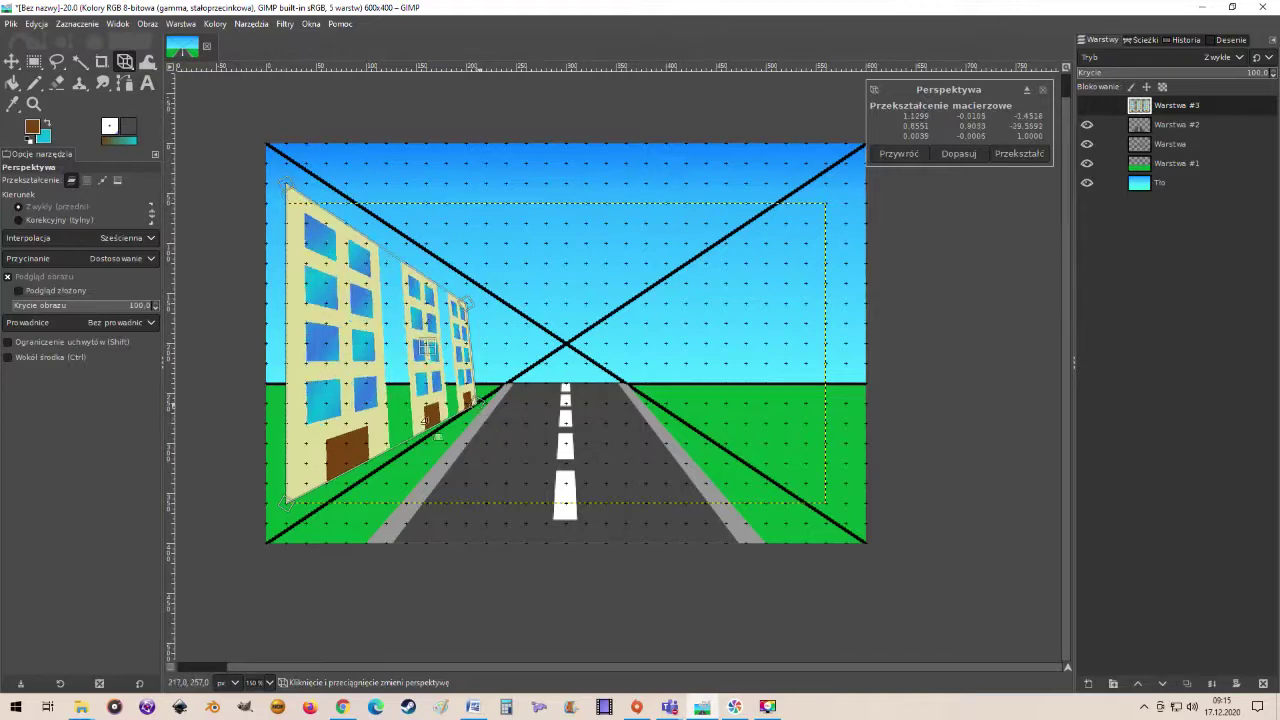
left_click_drag(296, 508, 293, 540)
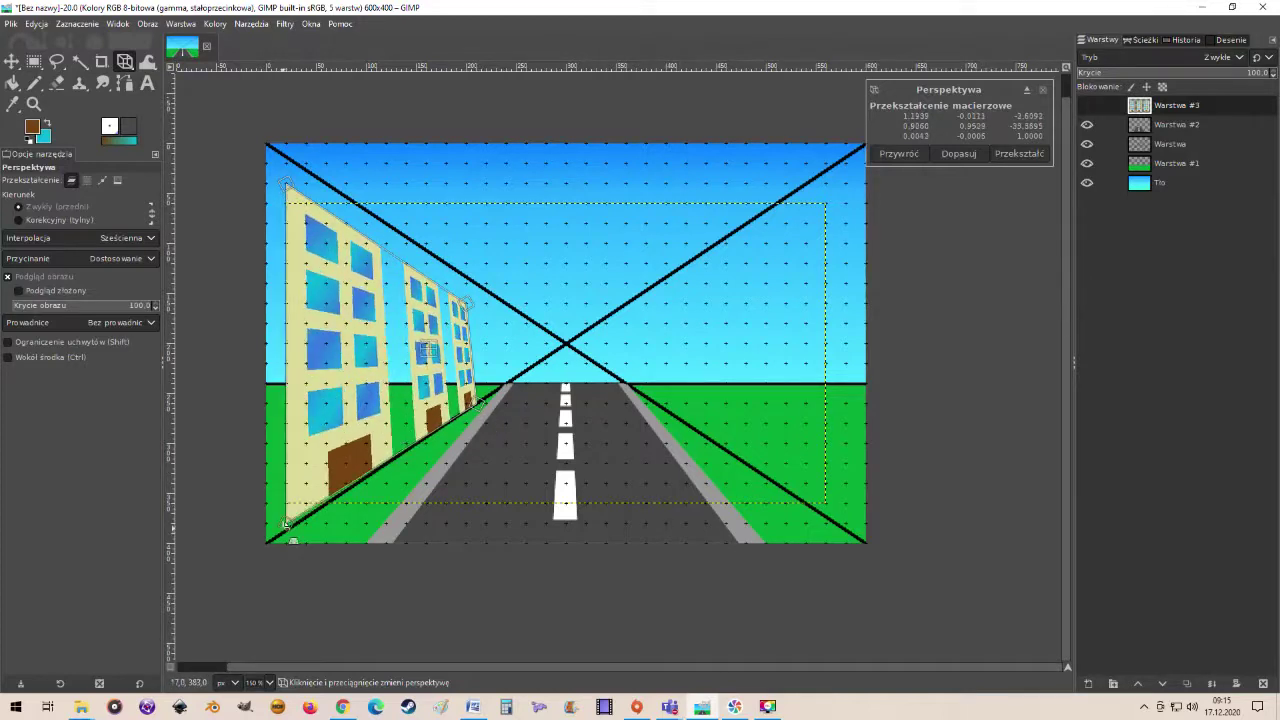
left_click_drag(478, 403, 370, 494)
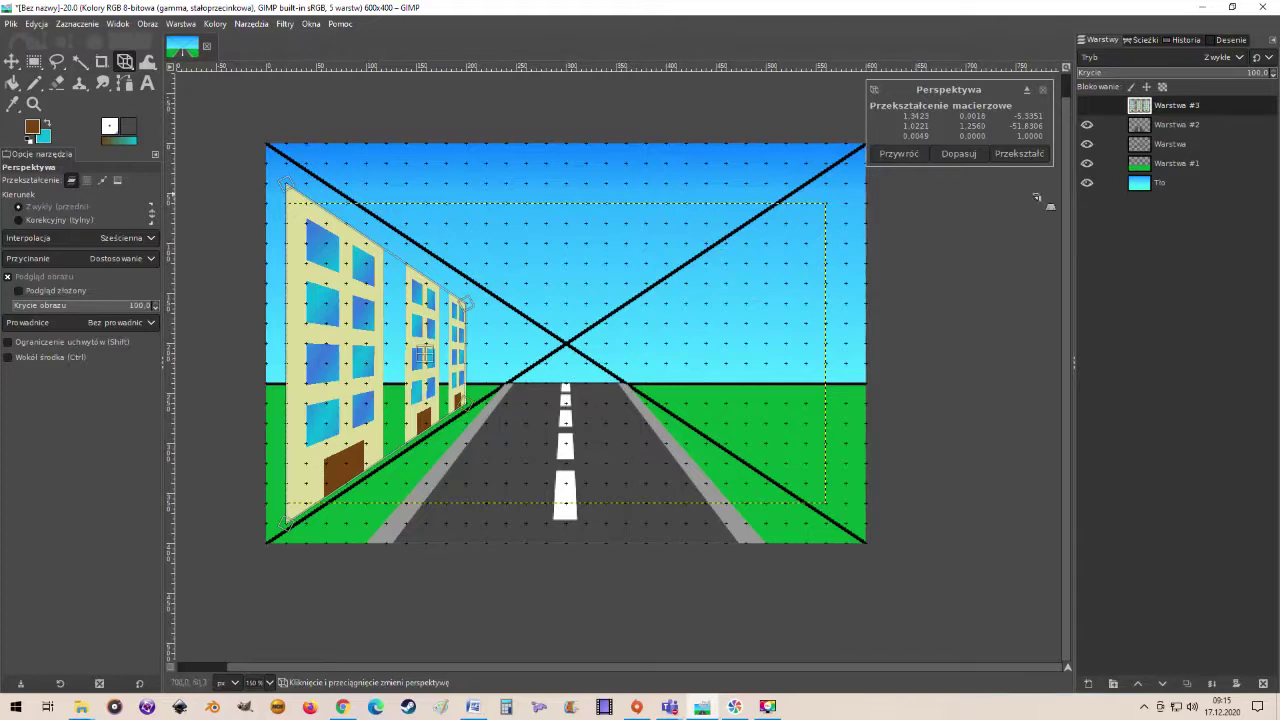
left_click(1019, 154)
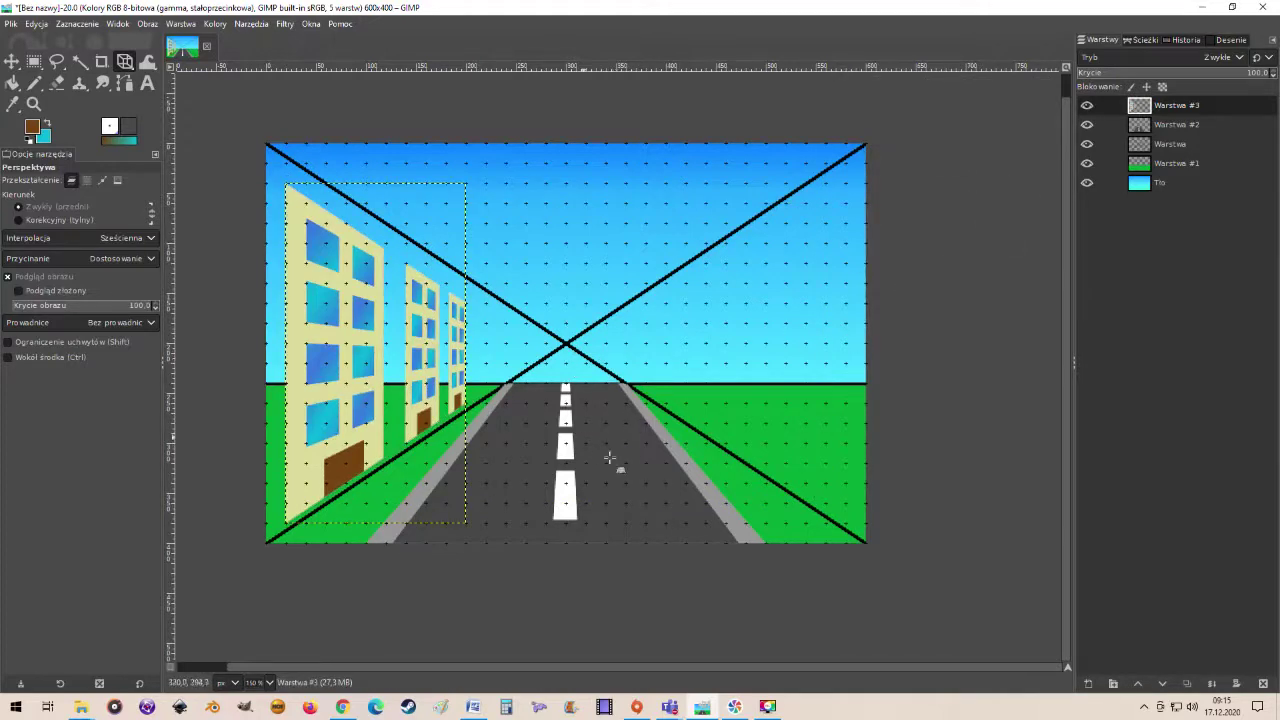
Widen the road's base and pull its top corners inward toward the vanishing point, then apply
left_click(1170, 125)
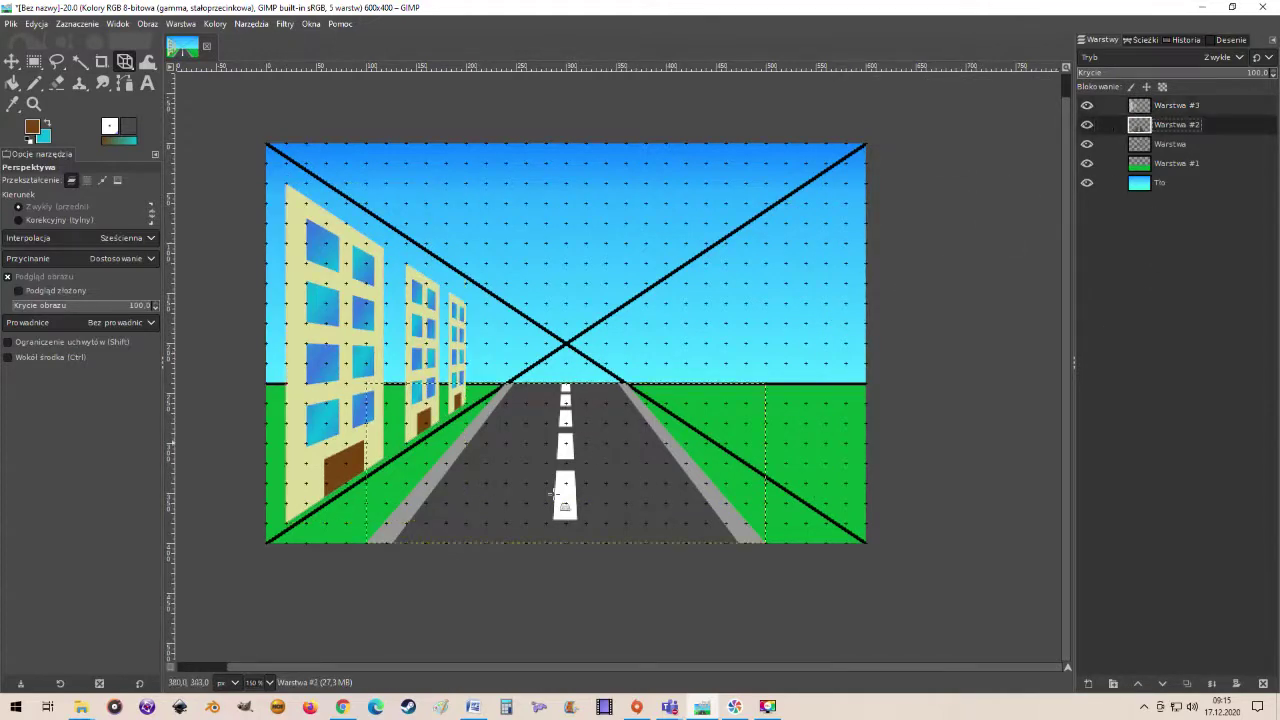
left_click(529, 411)
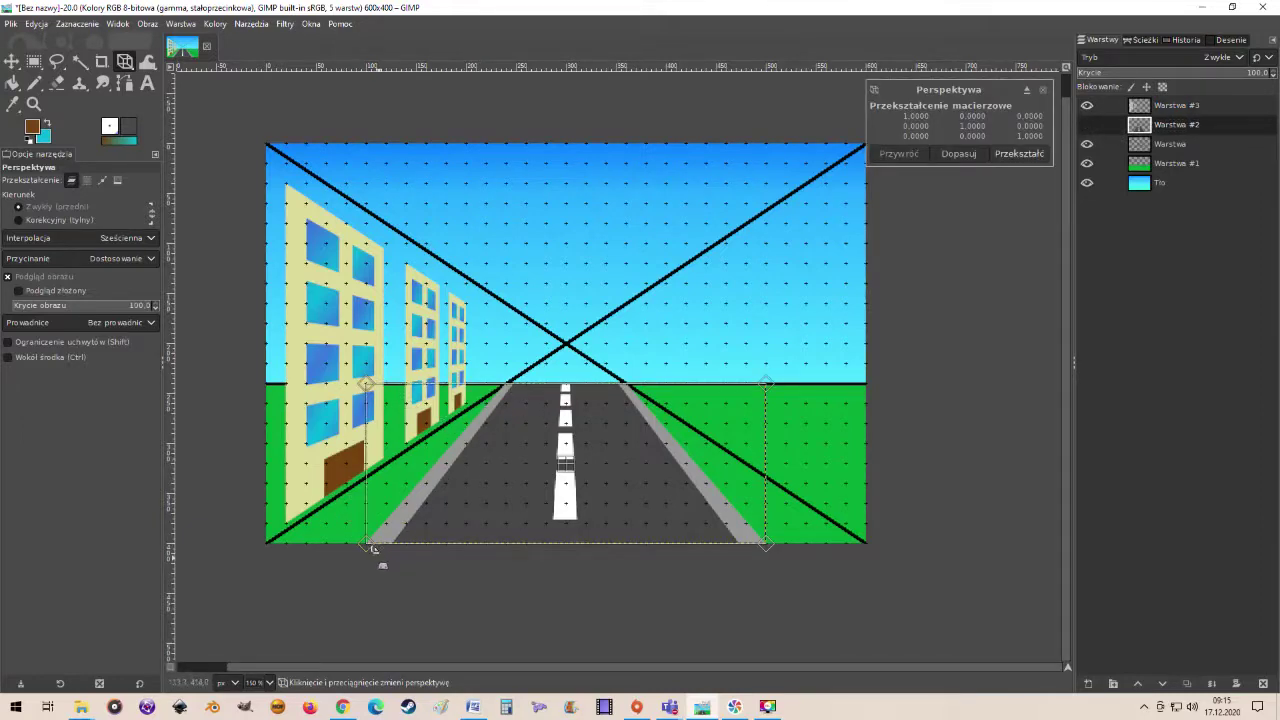
mouse_move(366, 545)
left_mouse_down()
mouse_move(326, 544)
mouse_move(346, 545)
left_mouse_up()
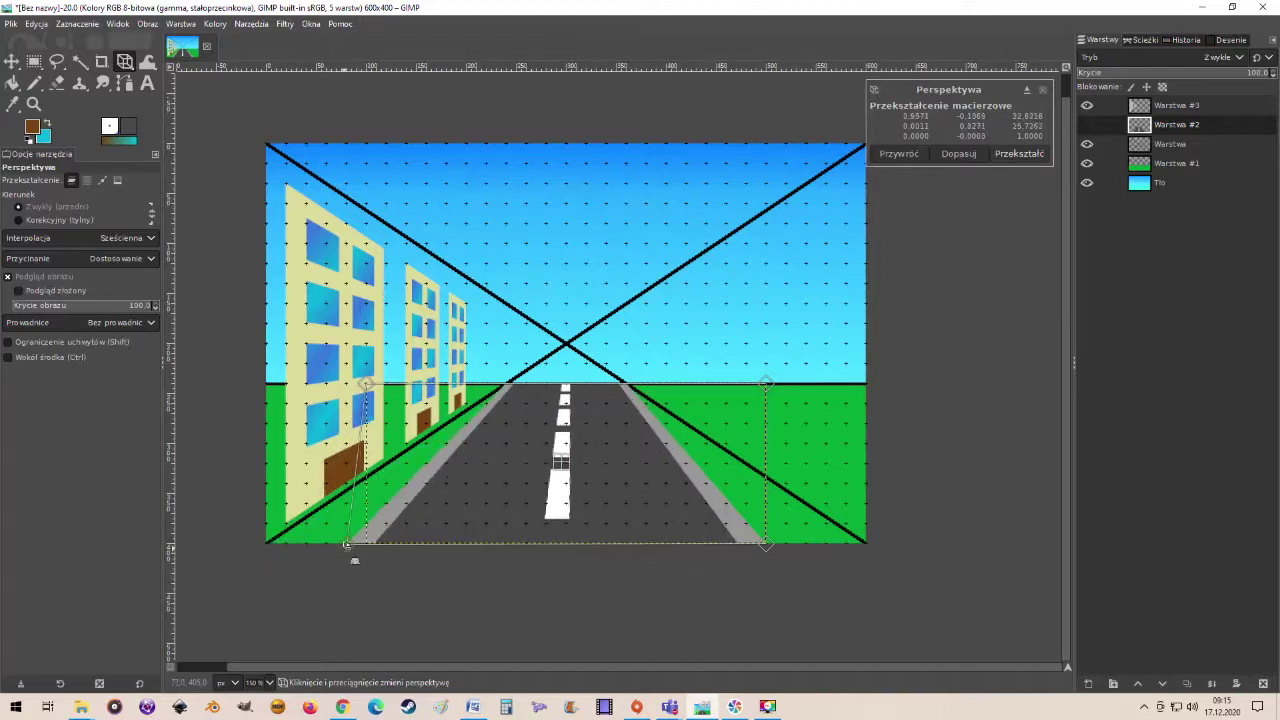
left_click_drag(367, 384, 386, 384)
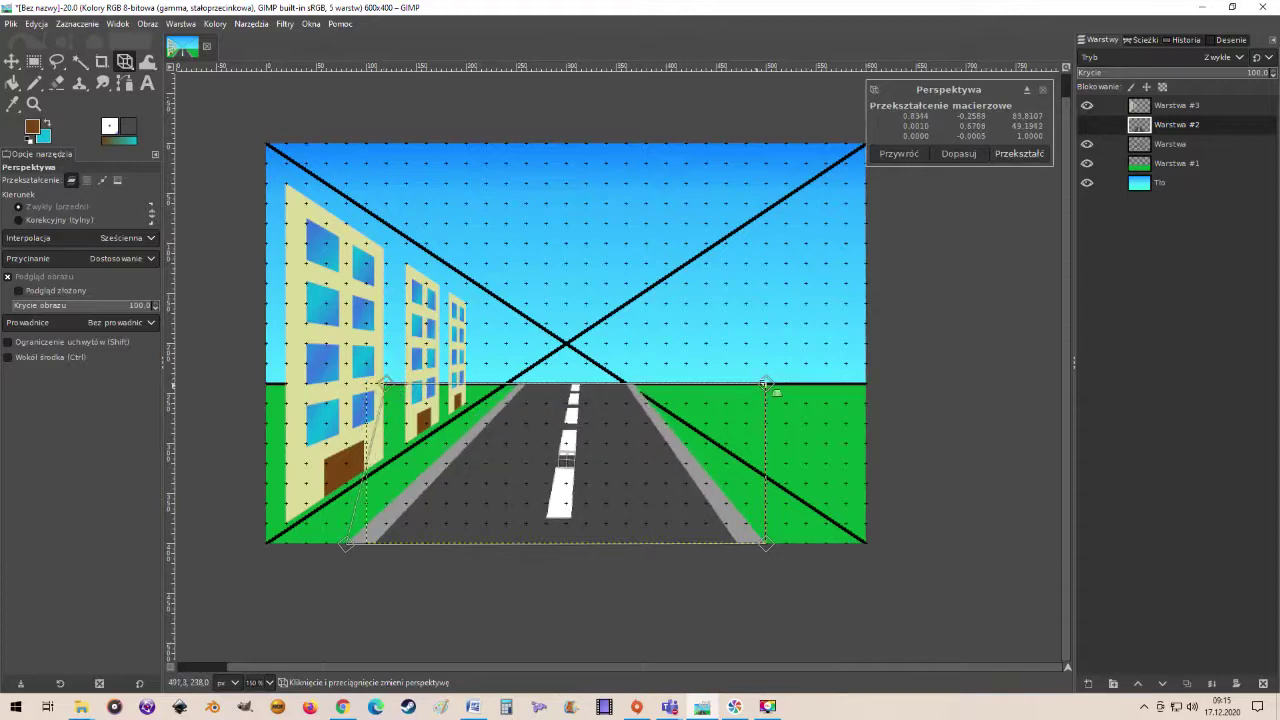
mouse_move(766, 383)
left_mouse_down()
mouse_move(727, 384)
mouse_move(750, 388)
left_mouse_up()
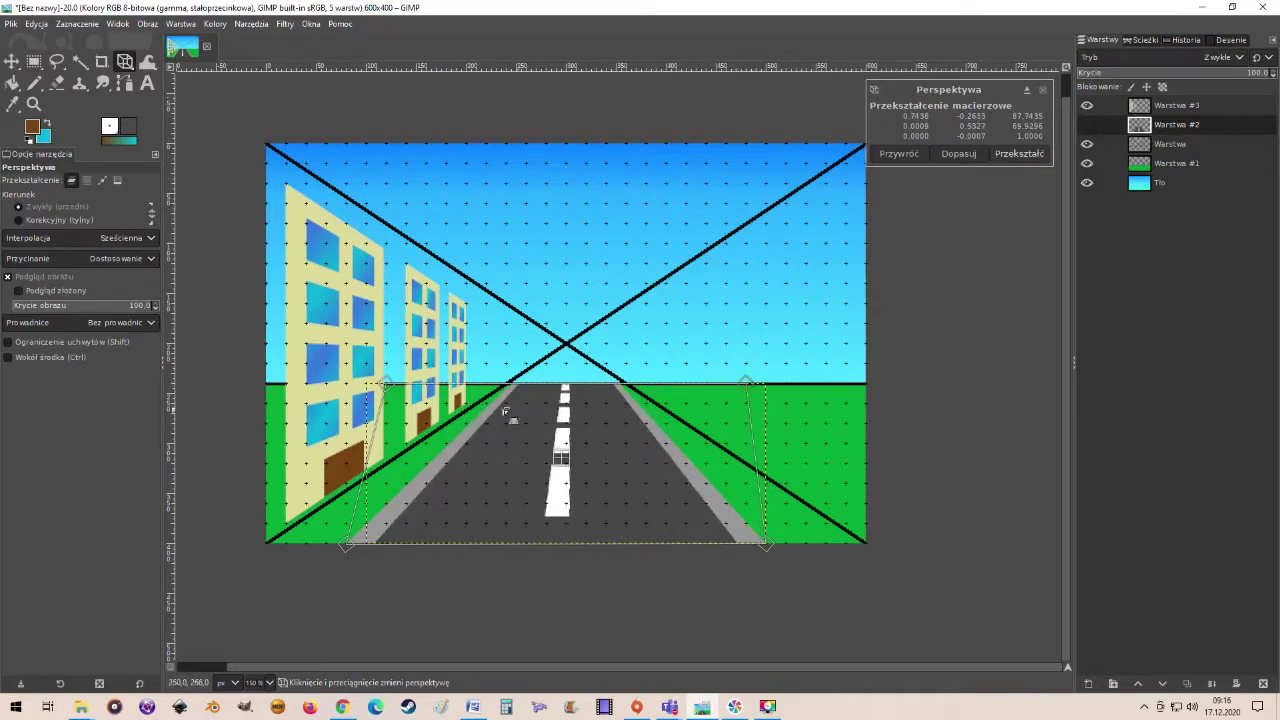
left_click_drag(388, 383, 408, 383)
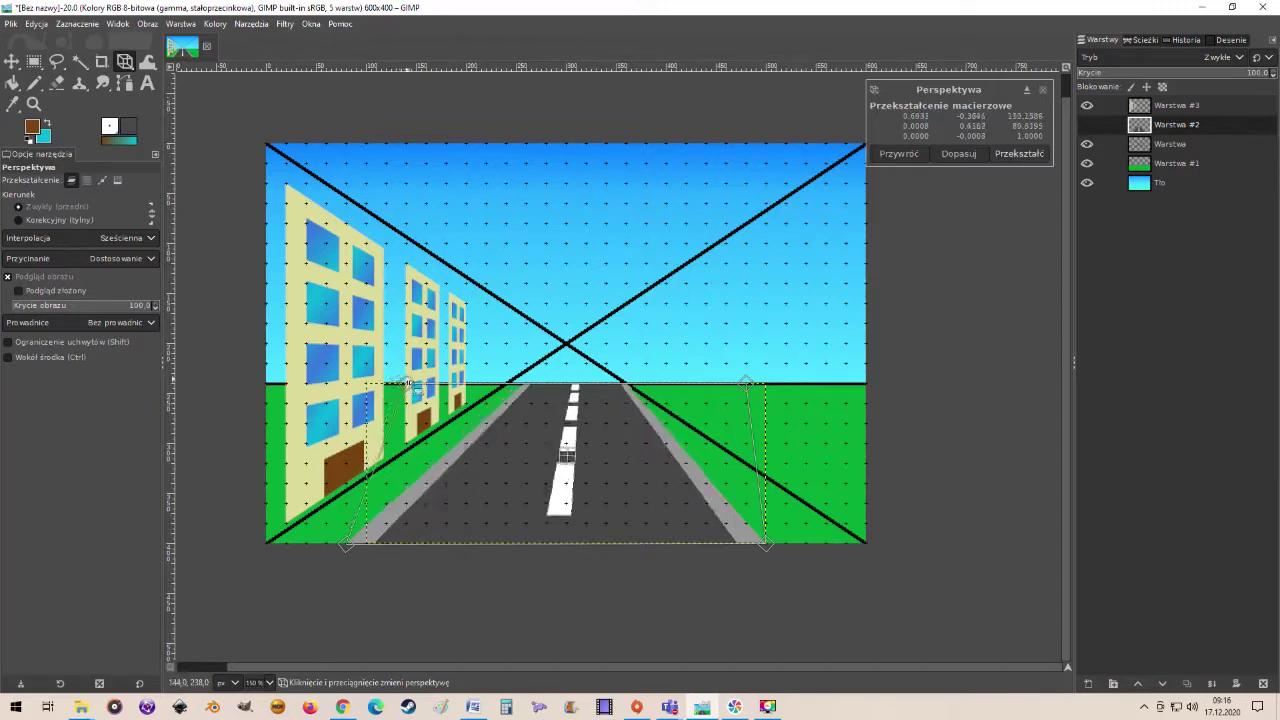
left_click_drag(745, 384, 726, 384)
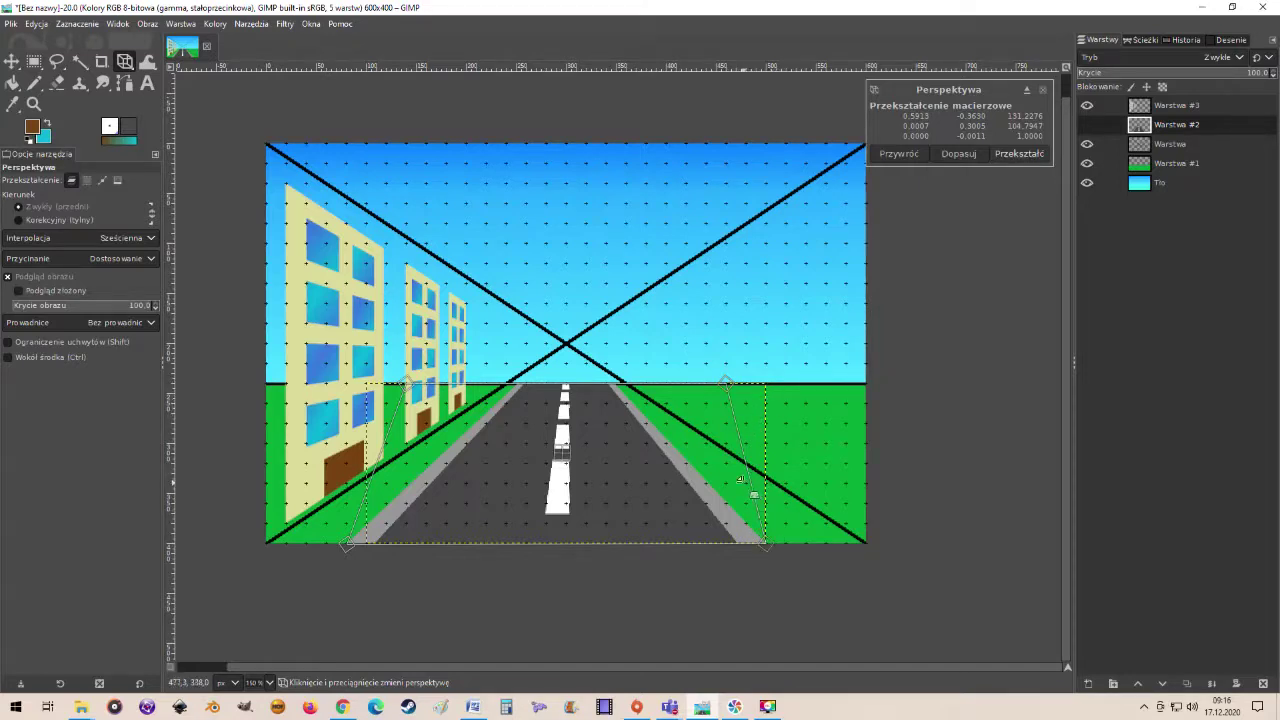
left_click(1019, 153)
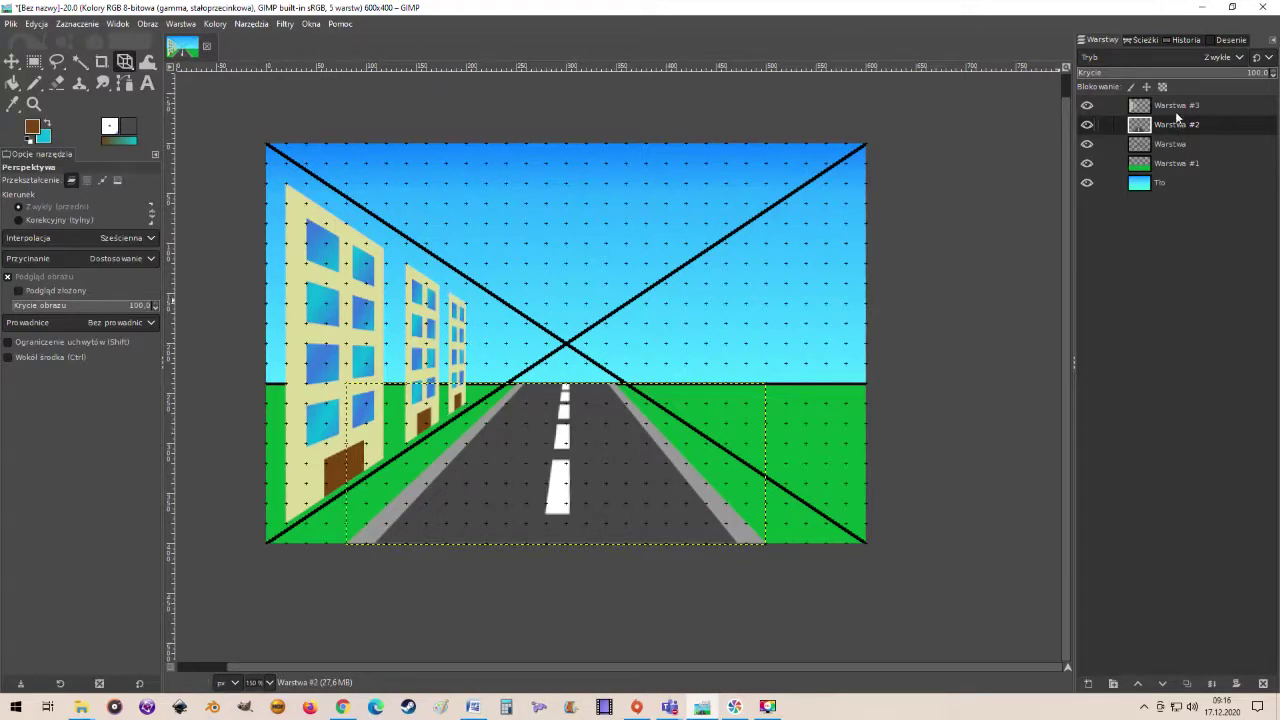
Add a new transparent layer above the buildings layer Warstwa #3
left_click(1176, 106)
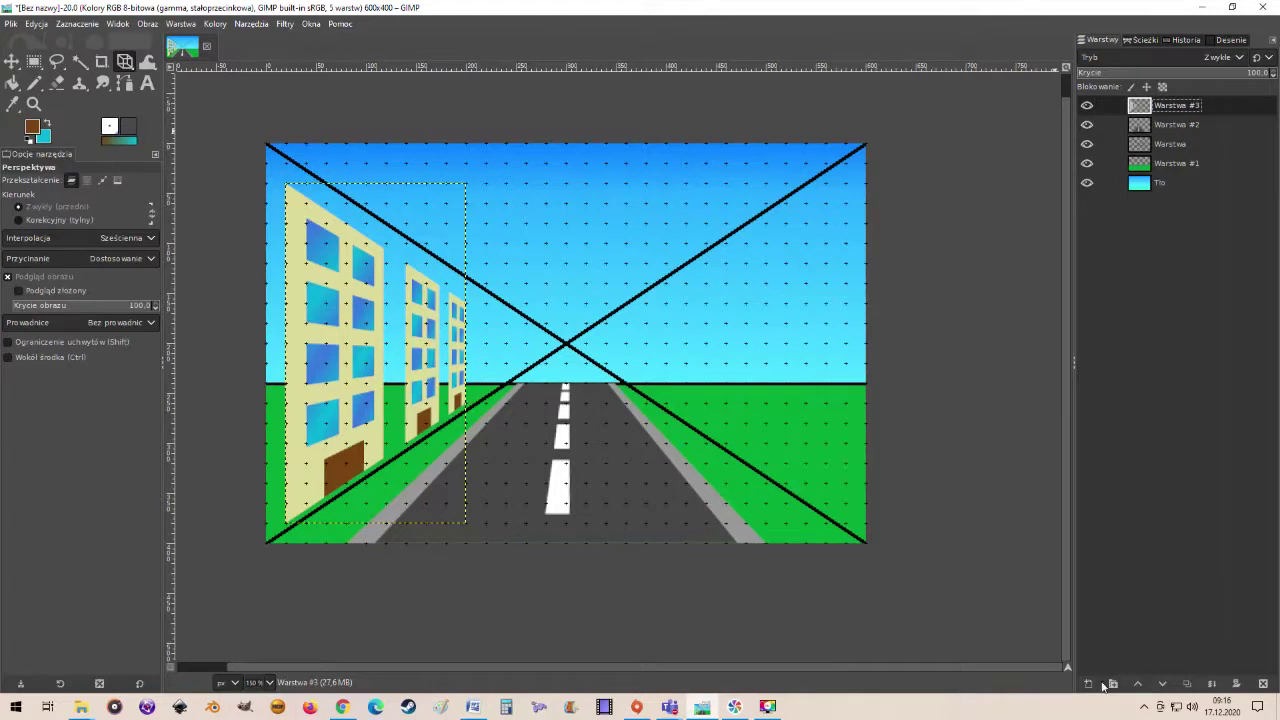
left_click(1090, 685)
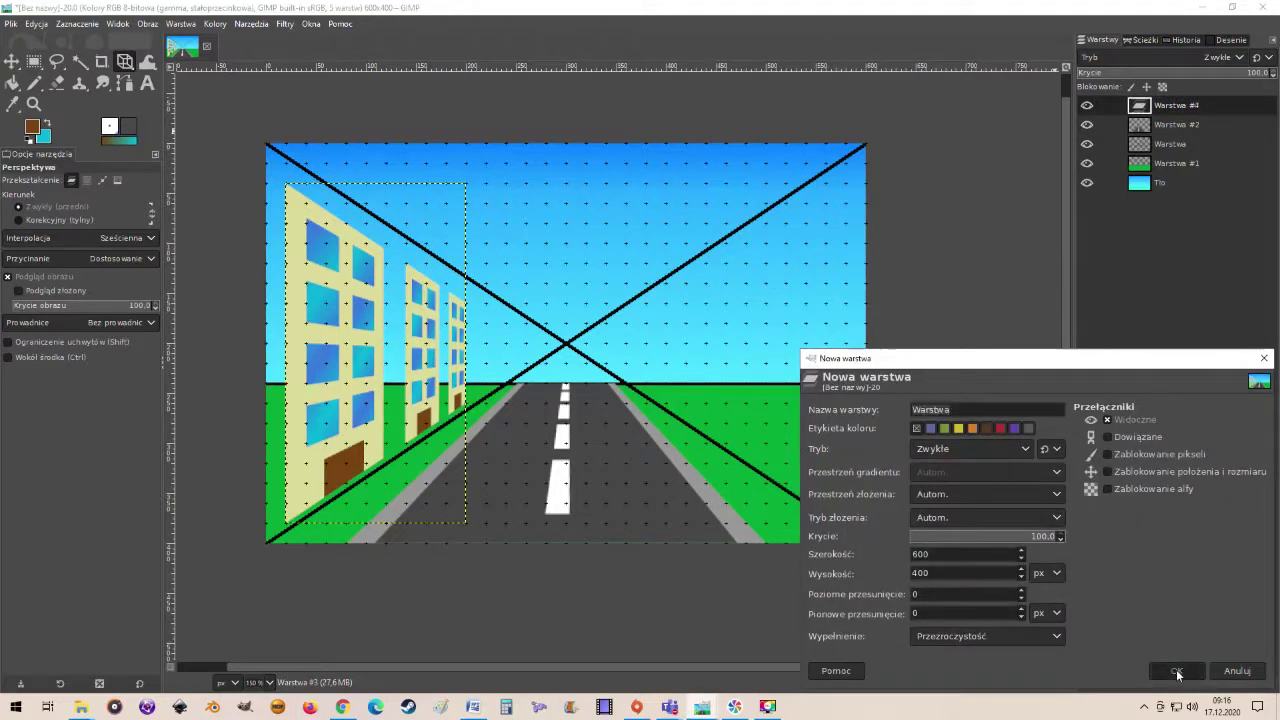
left_click(1177, 672)
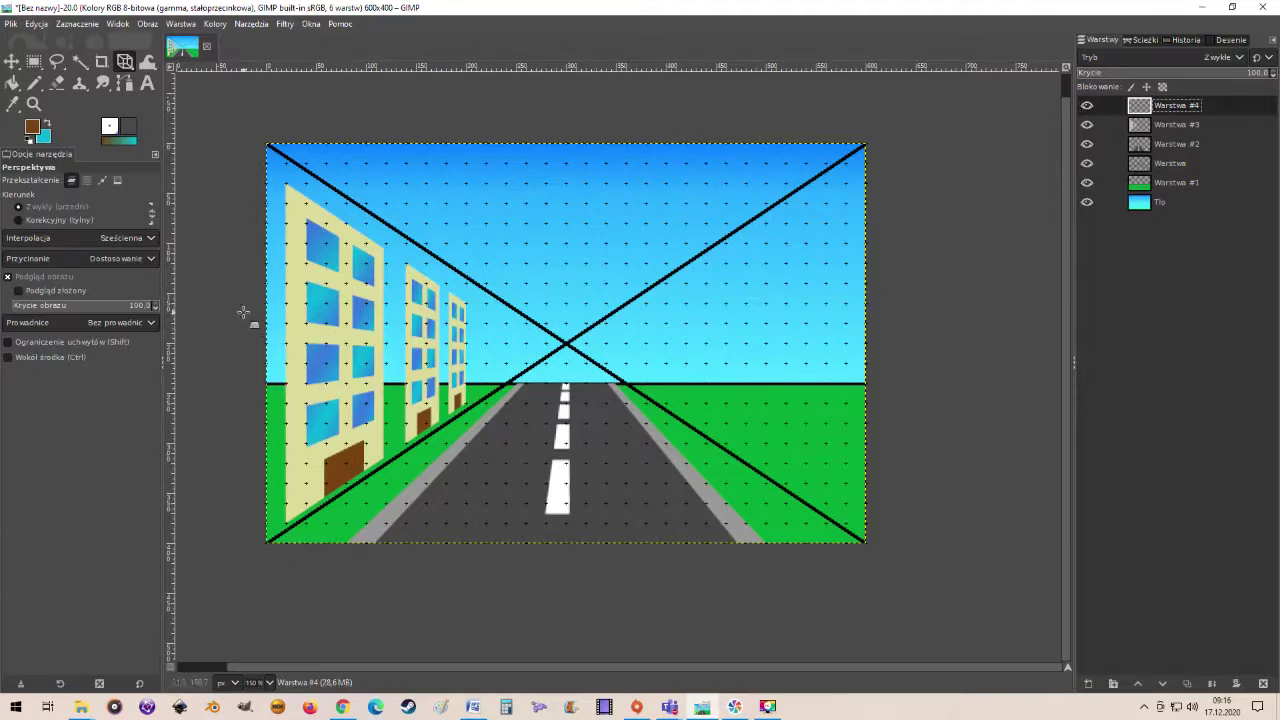
In Add mode, select rectangular strips over the three buildings' side walls
left_click(34, 61)
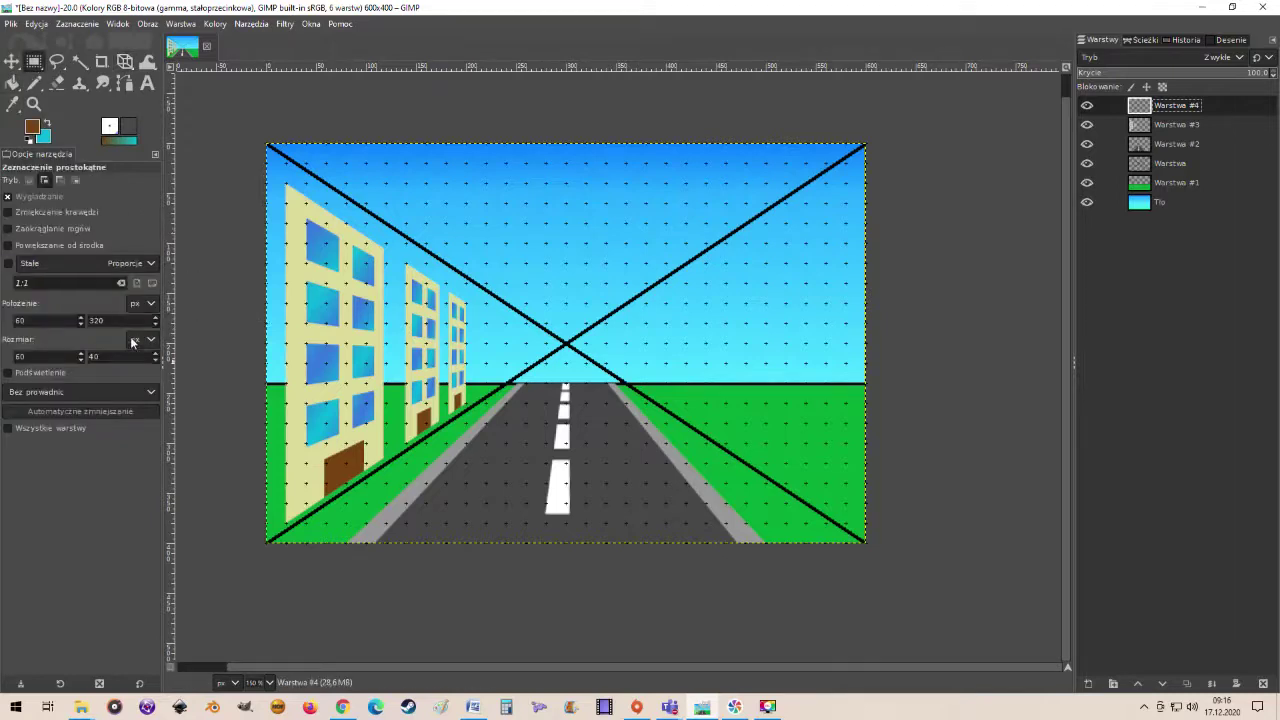
left_click(44, 181)
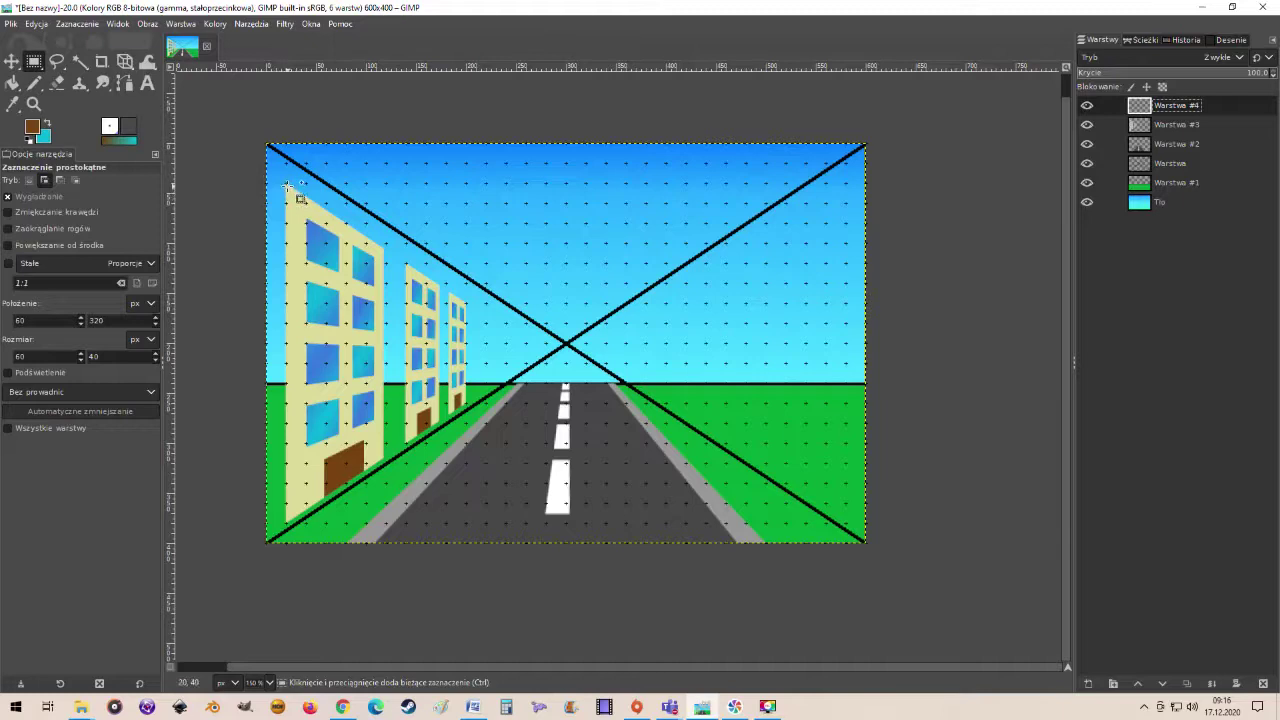
left_click_drag(287, 184, 267, 241)
left_click_drag(251, 481, 262, 524)
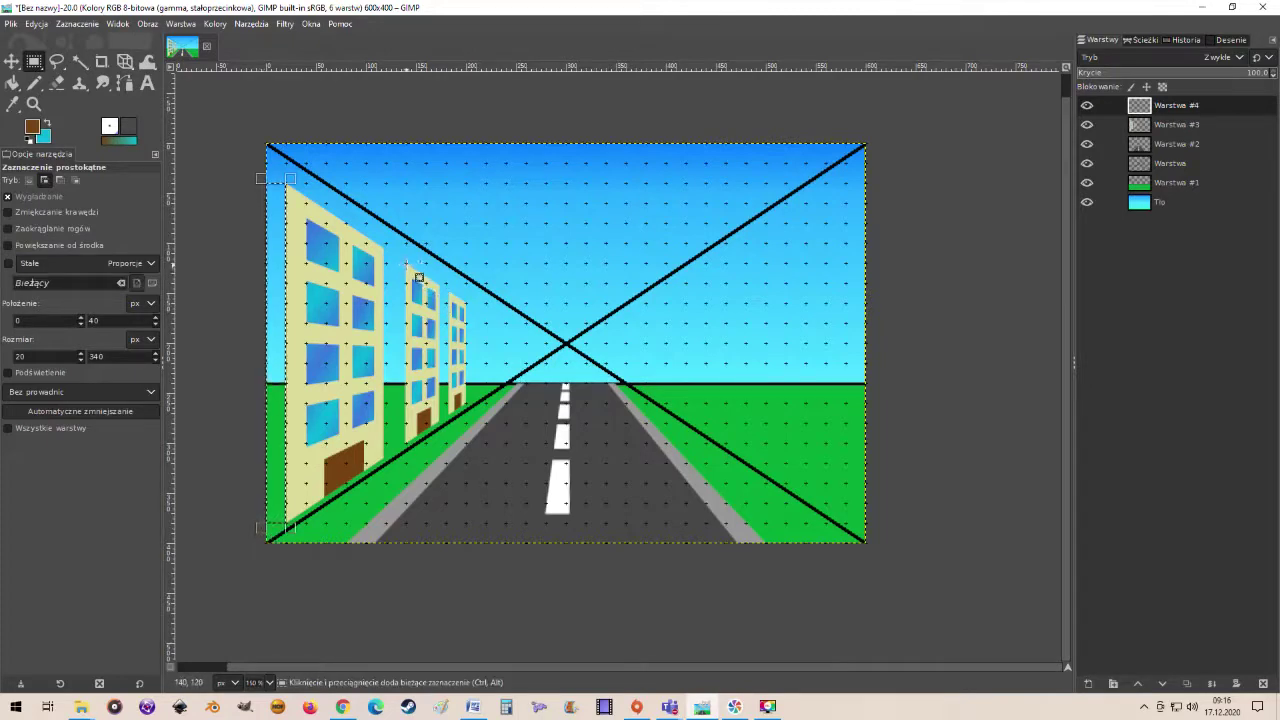
left_click_drag(406, 263, 366, 443)
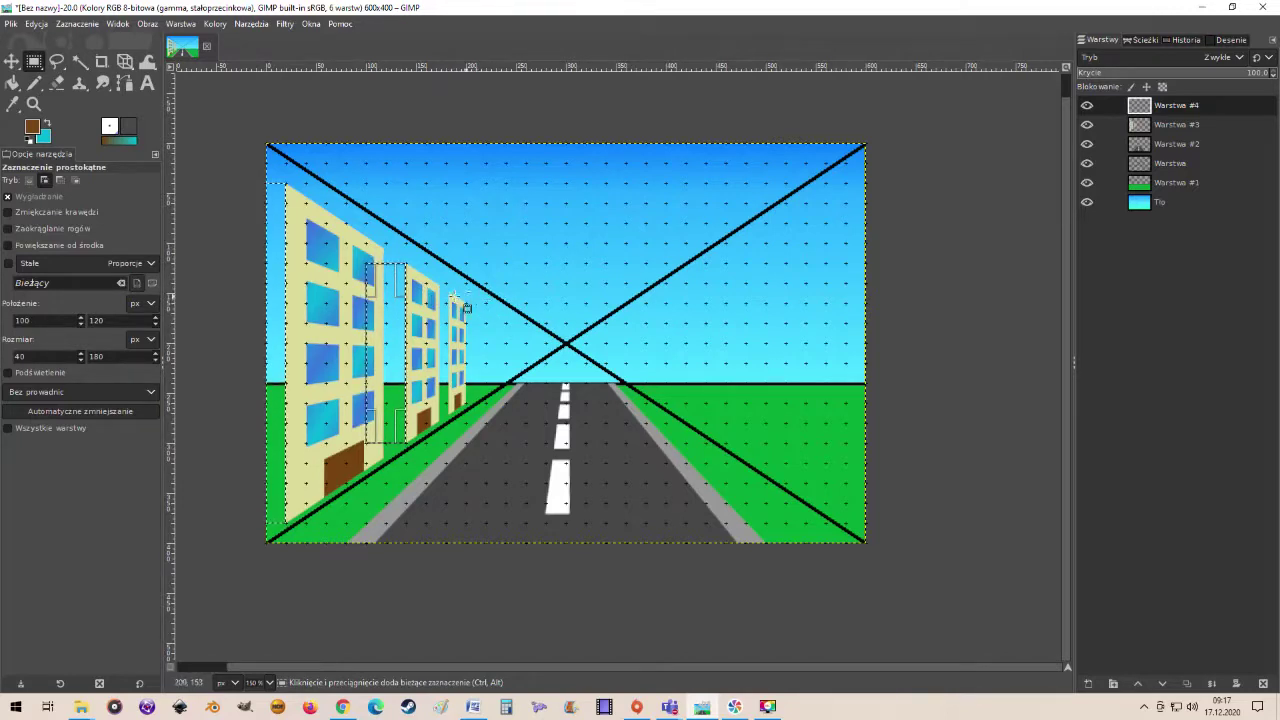
scroll(455, 298, "up", 1)
scroll(458, 290, "up", 1)
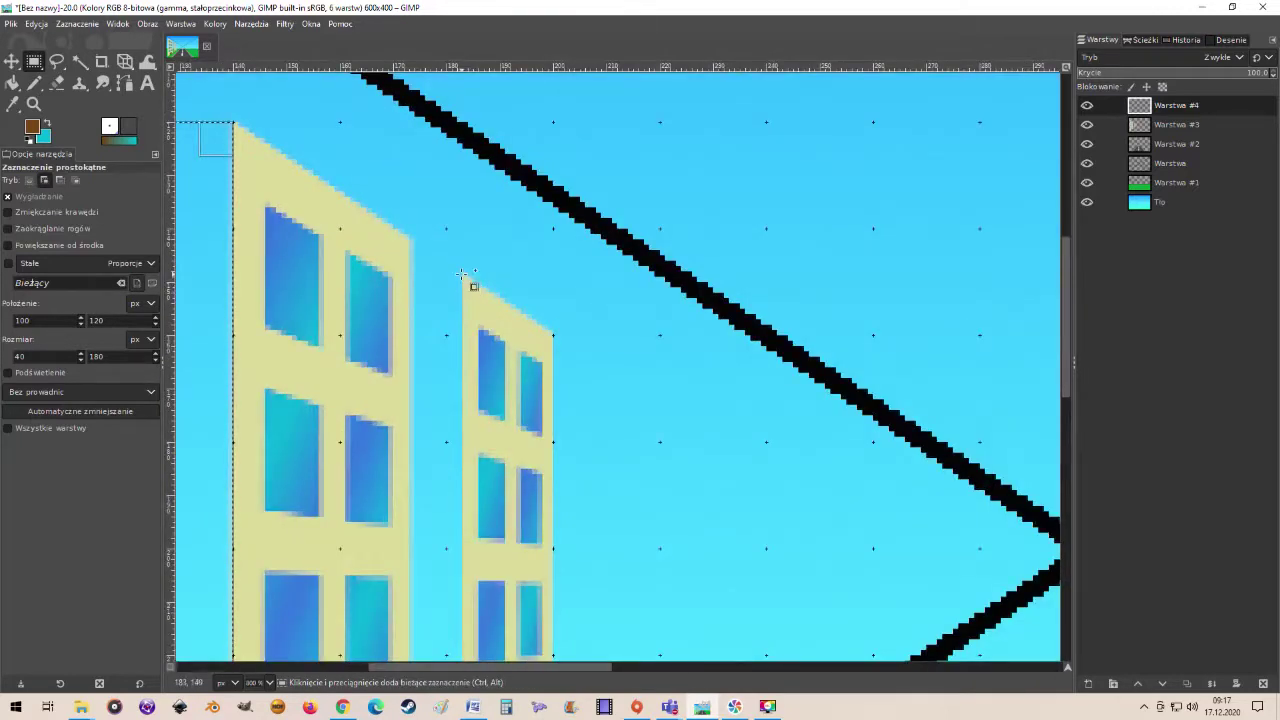
mouse_move(462, 273)
left_mouse_down()
mouse_move(378, 268)
mouse_move(361, 490)
left_mouse_up()
scroll(370, 330, "down", 3)
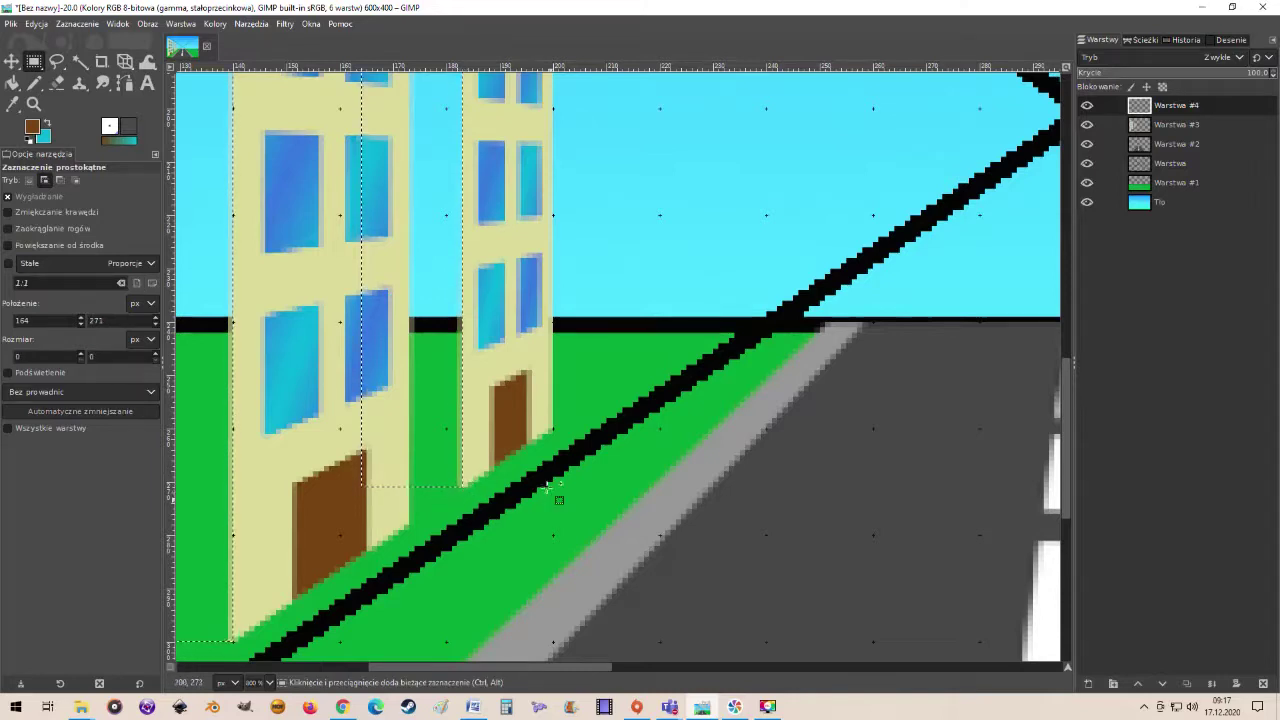
scroll(544, 428, "down", 1)
scroll(540, 422, "down", 1)
scroll(530, 412, "down", 1)
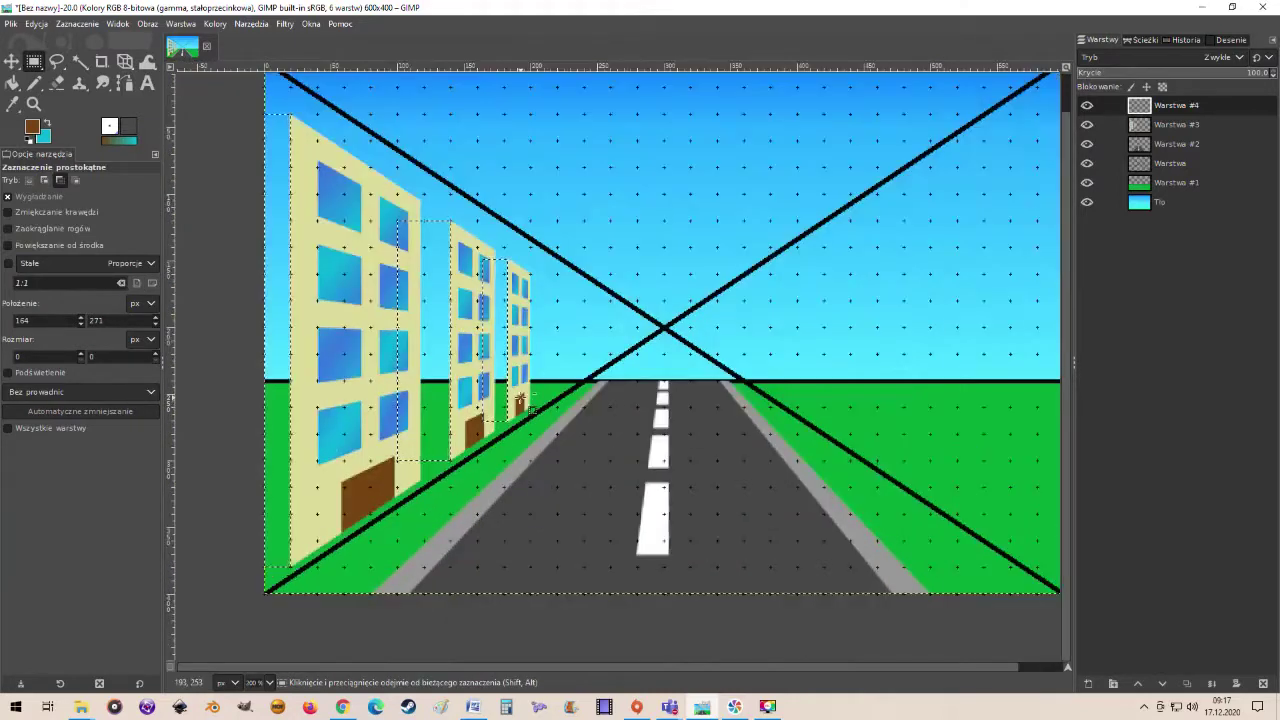
scroll(526, 360, "right", 1)
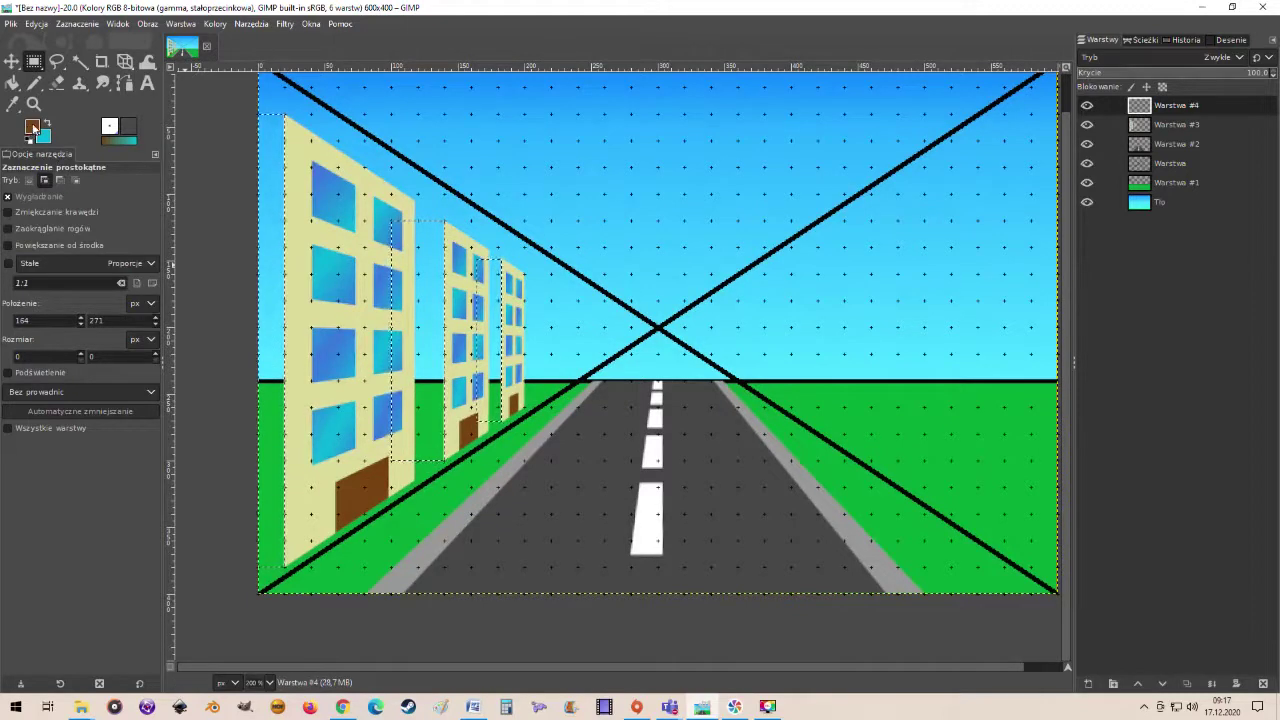
Set the foreground colour to the darker olive b1b171
left_click(33, 128)
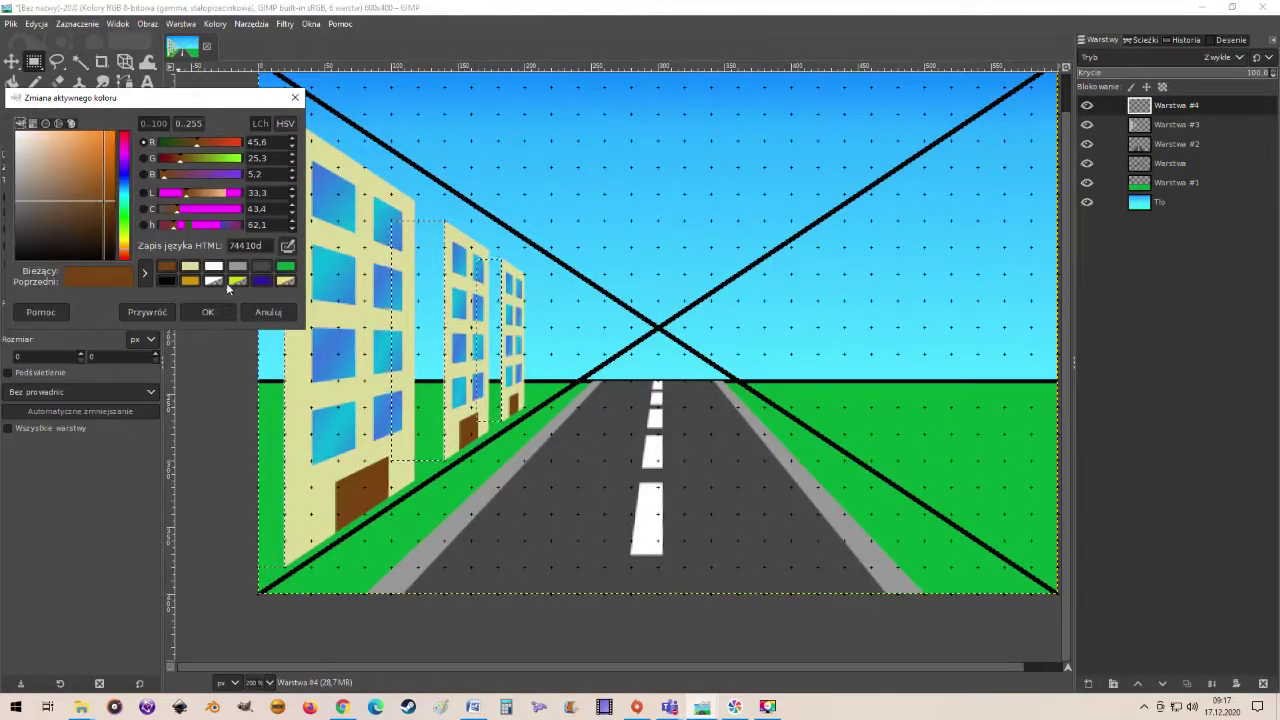
left_click(191, 268)
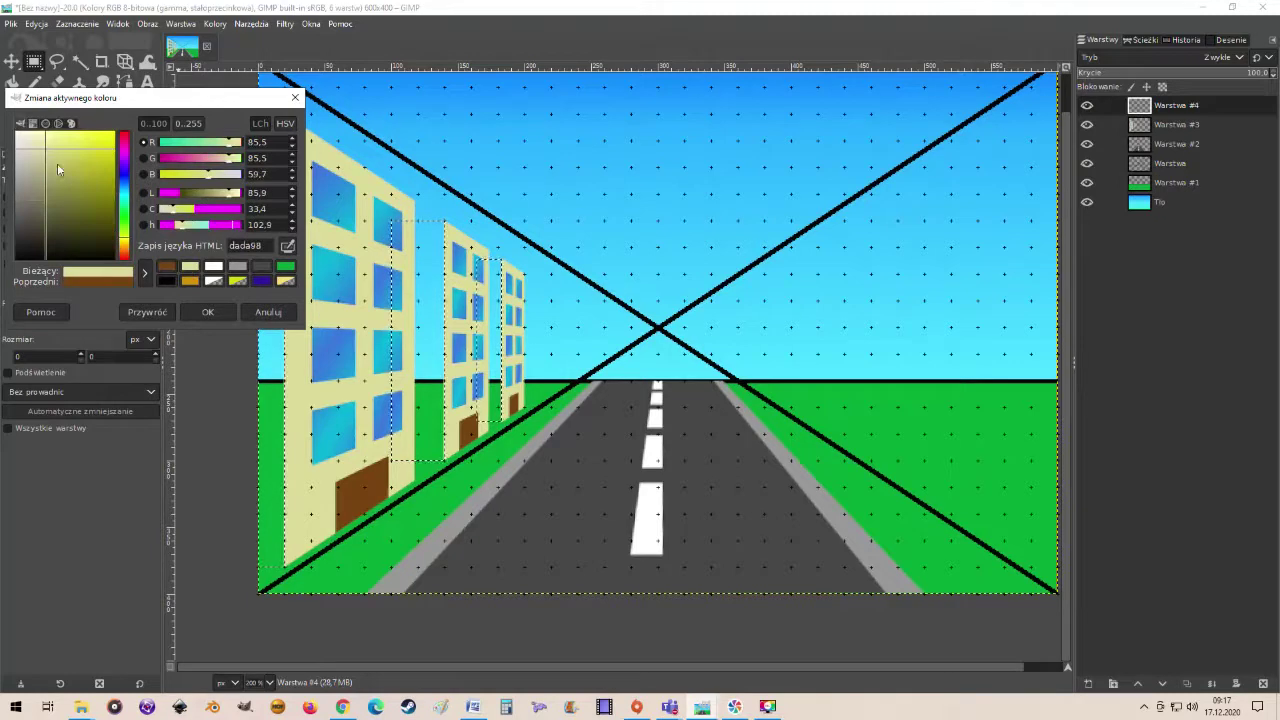
left_click_drag(48, 154, 53, 176)
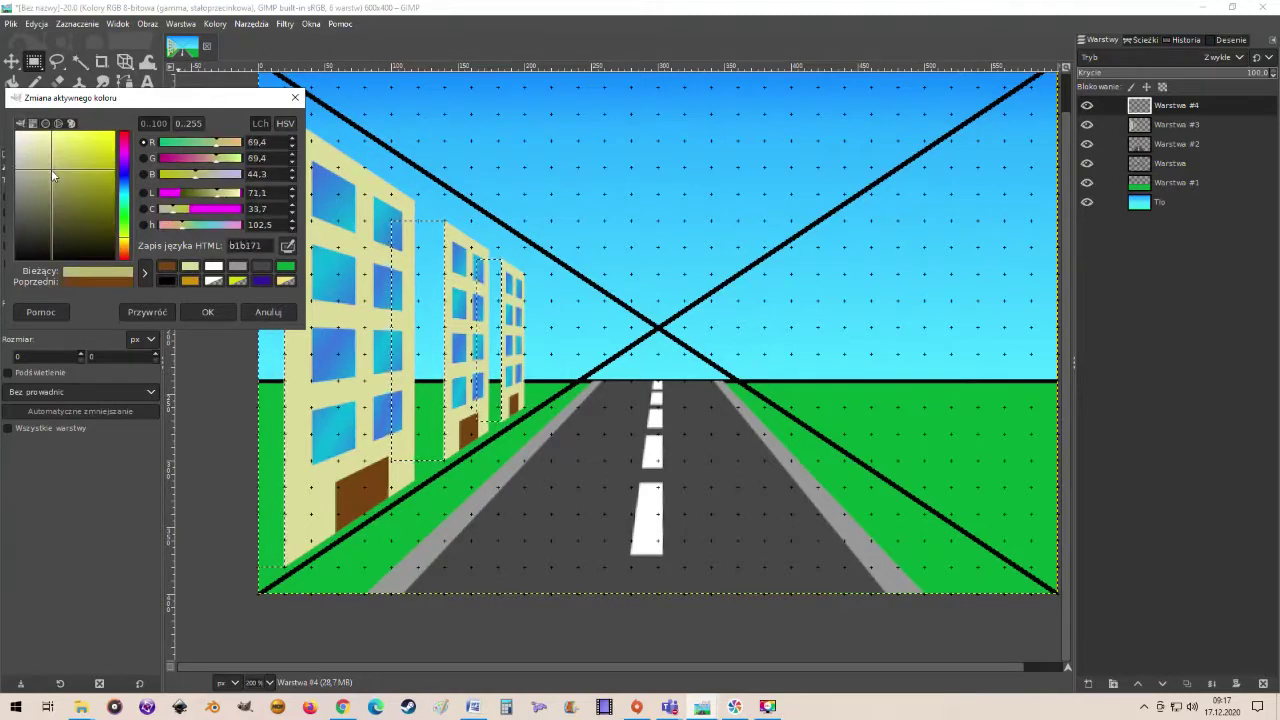
left_click(205, 312)
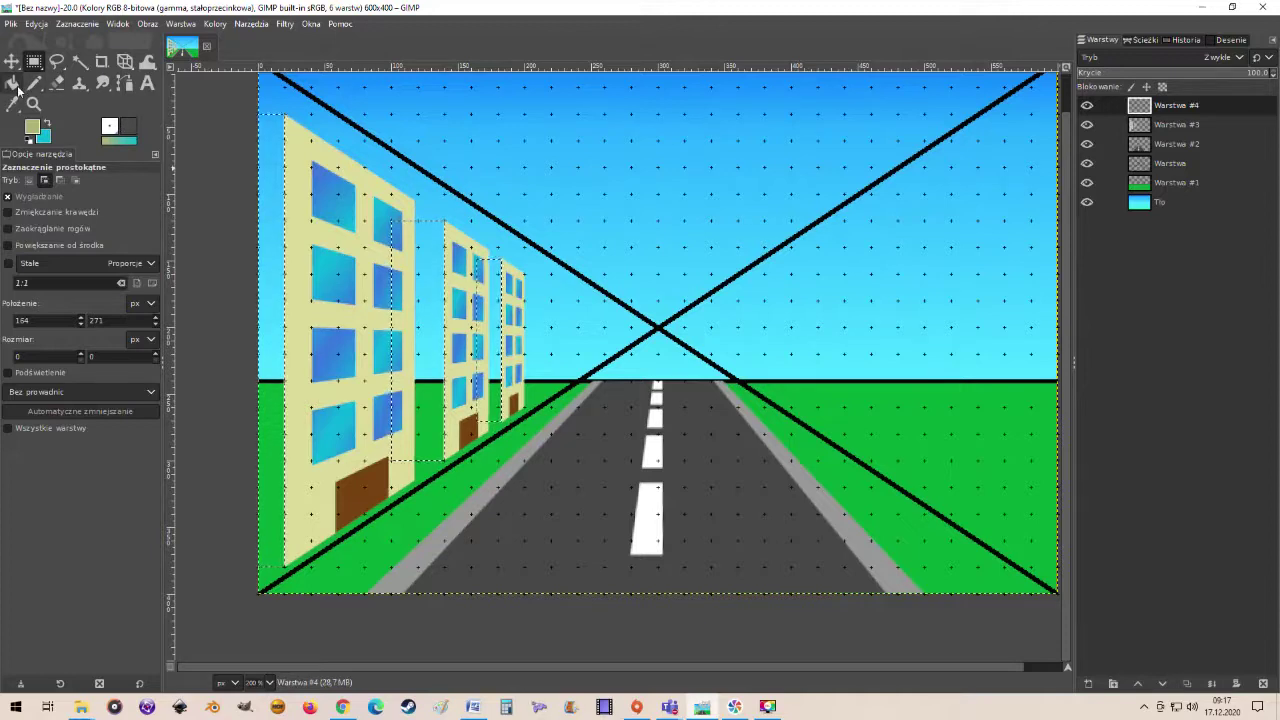
Bucket-fill the selected side walls with olive and clear the selection
left_click(12, 84)
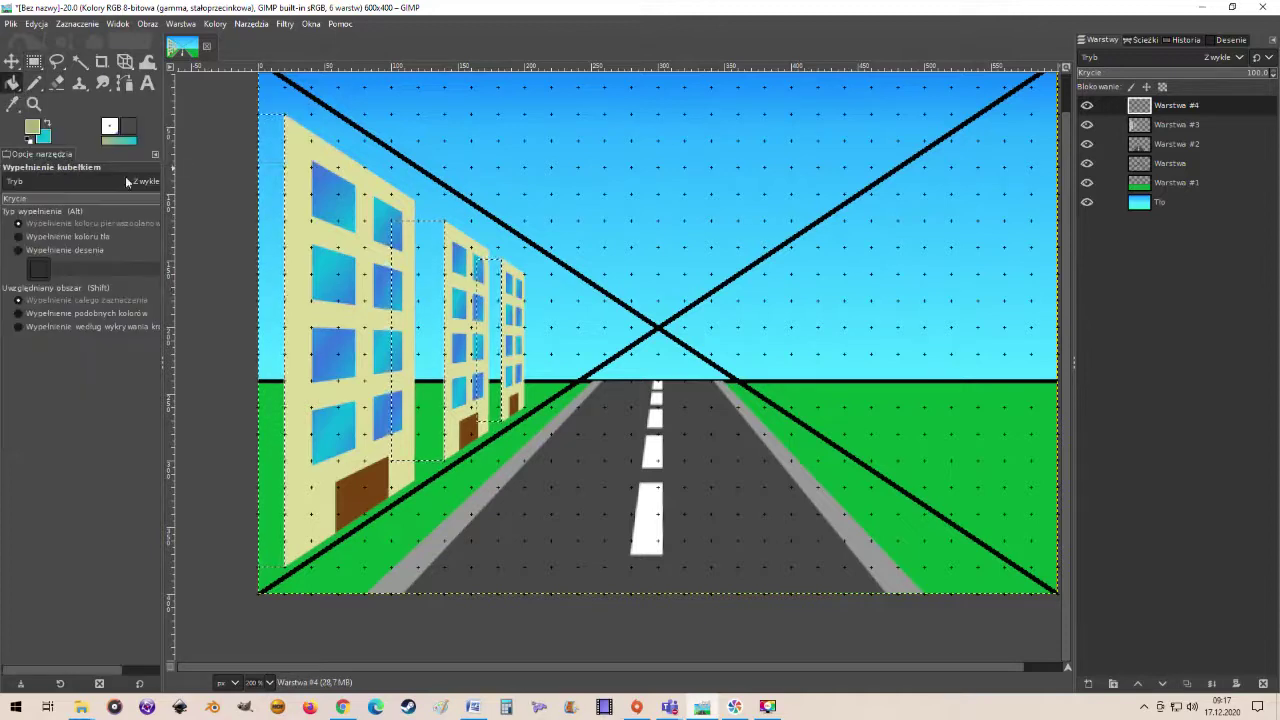
left_click(278, 293)
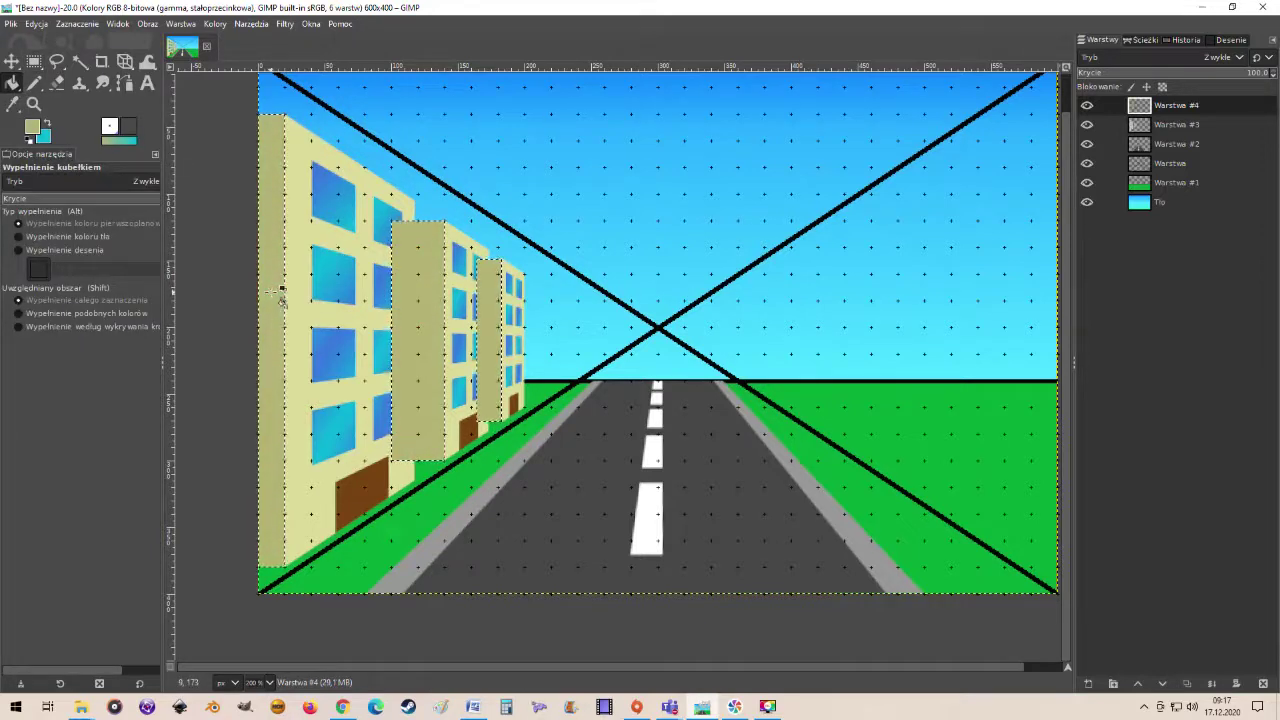
left_click(84, 24)
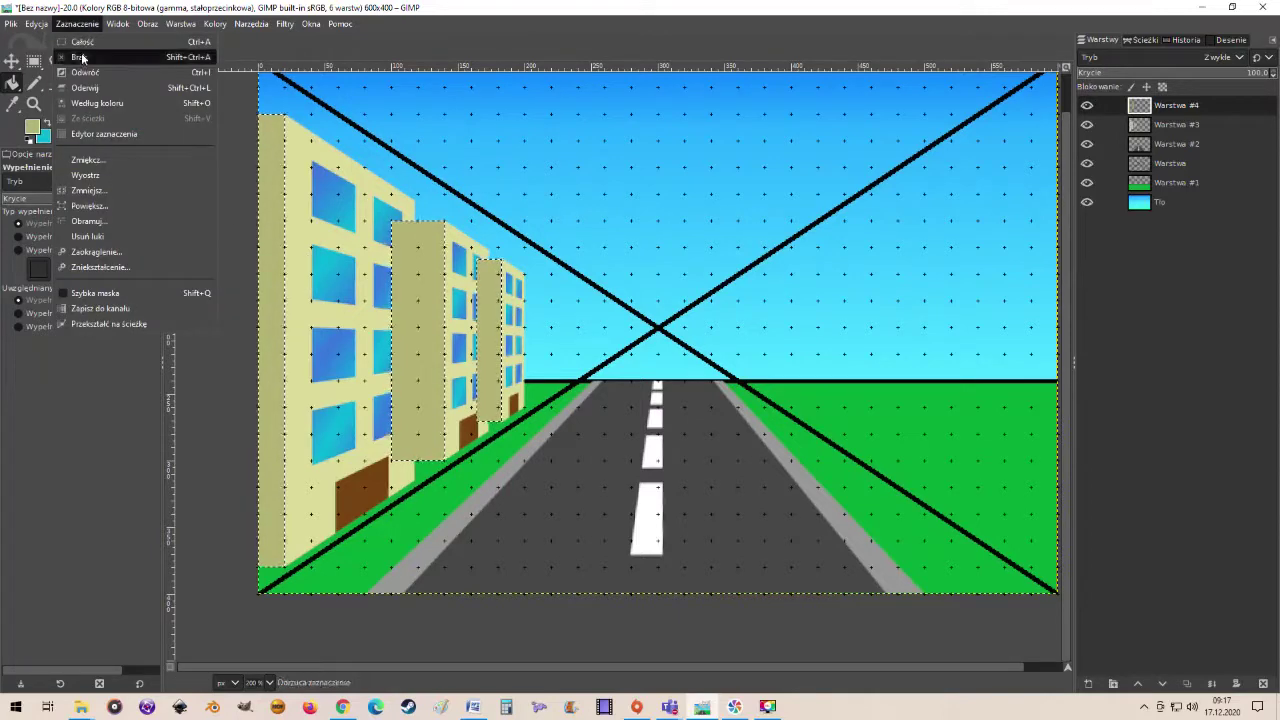
left_click(80, 57)
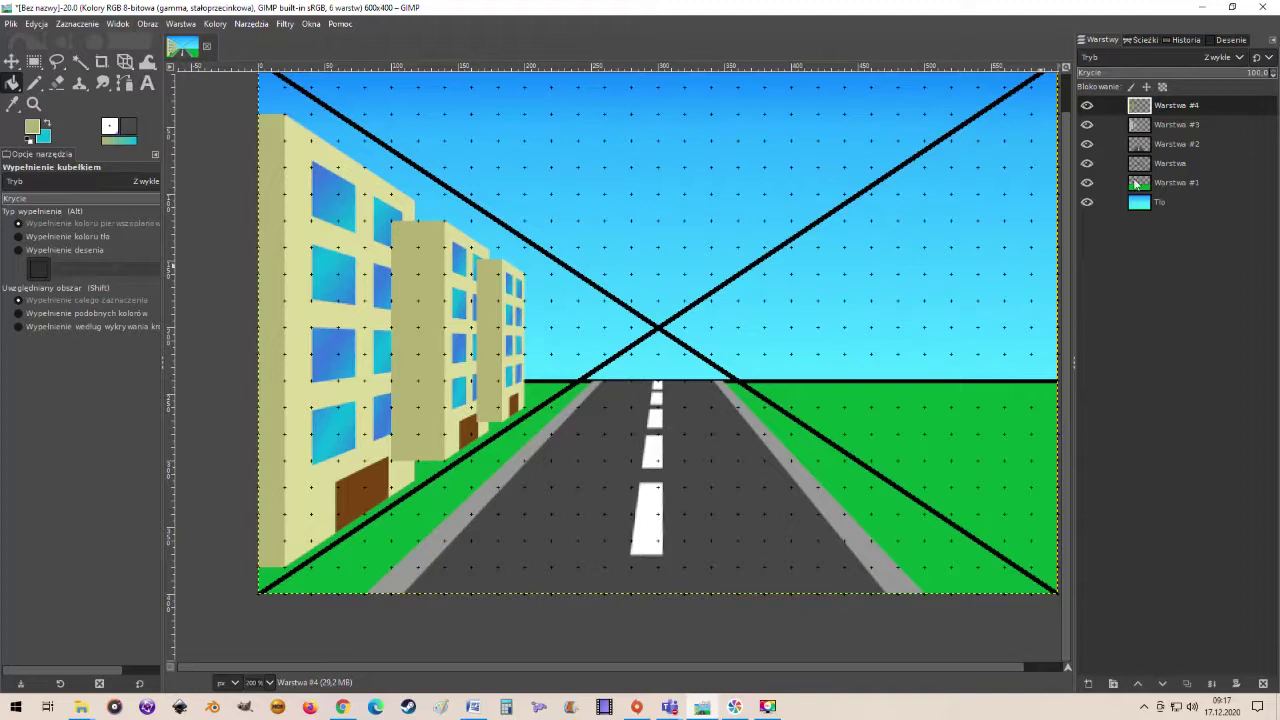
Lower the shading layer beneath Warstwa #3 and merge the buildings down into it
double_click(1164, 106)
left_click(1164, 685)
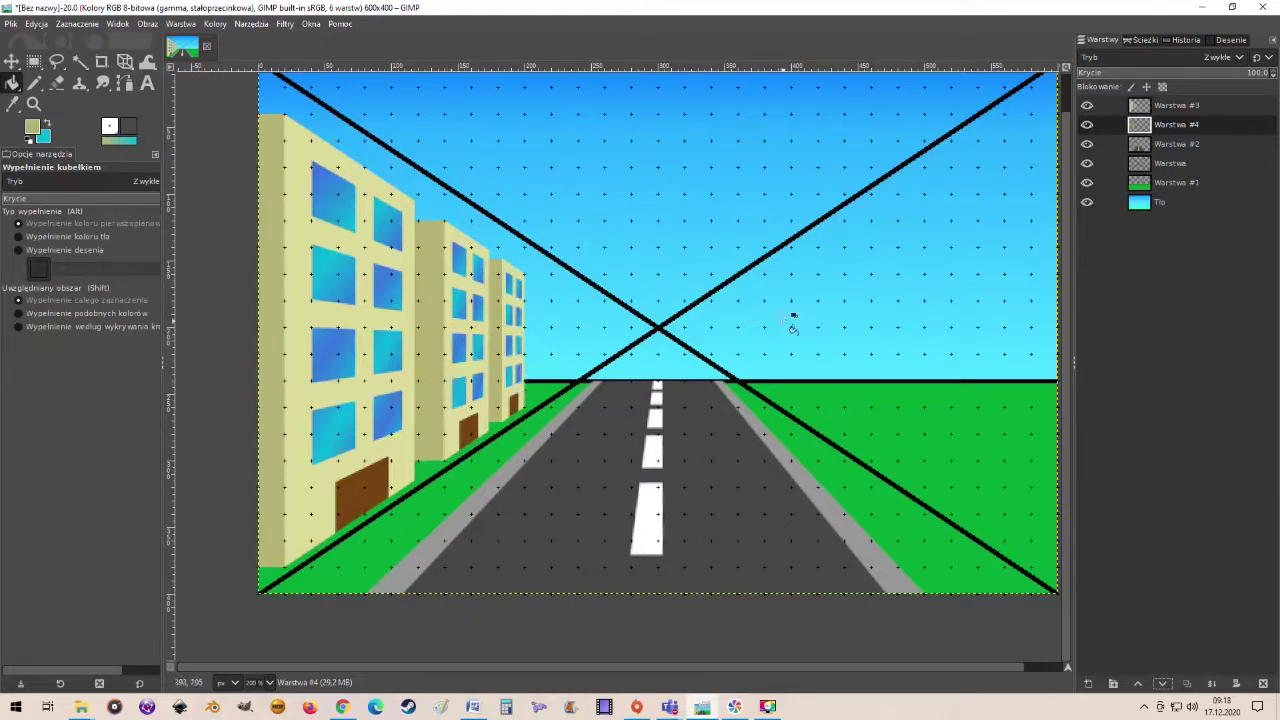
left_click(1170, 107)
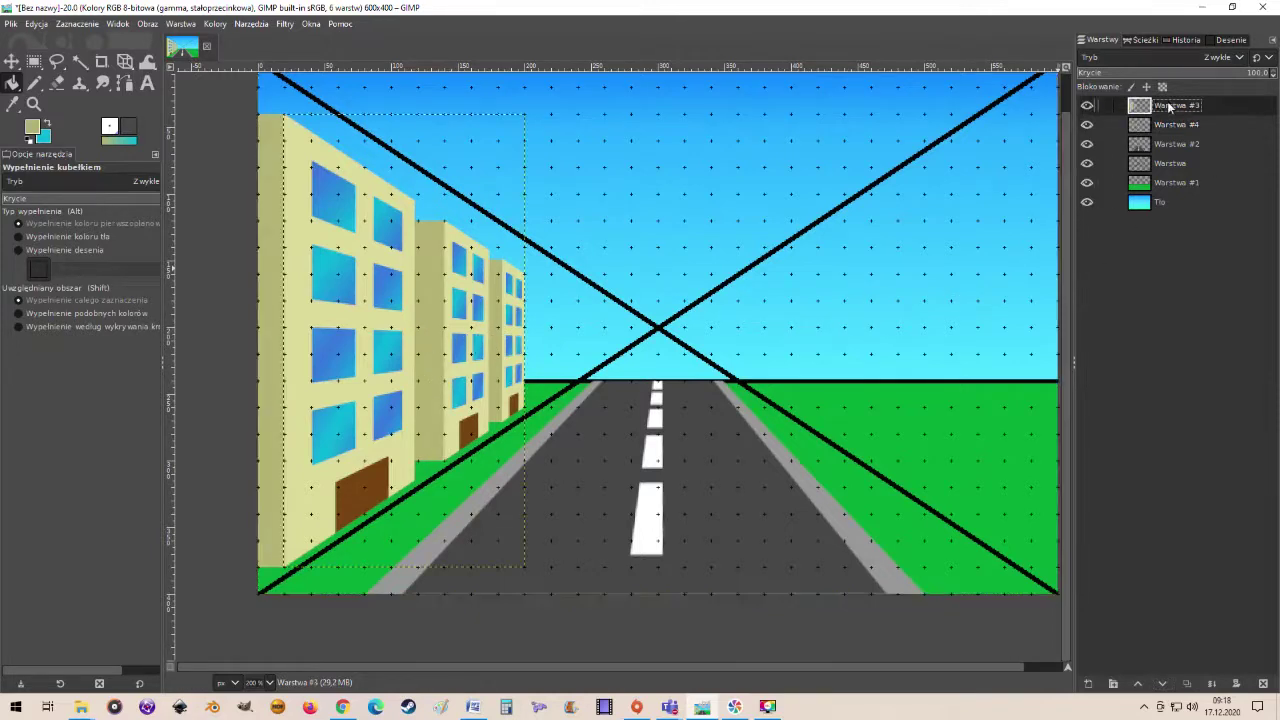
right_click(1167, 110)
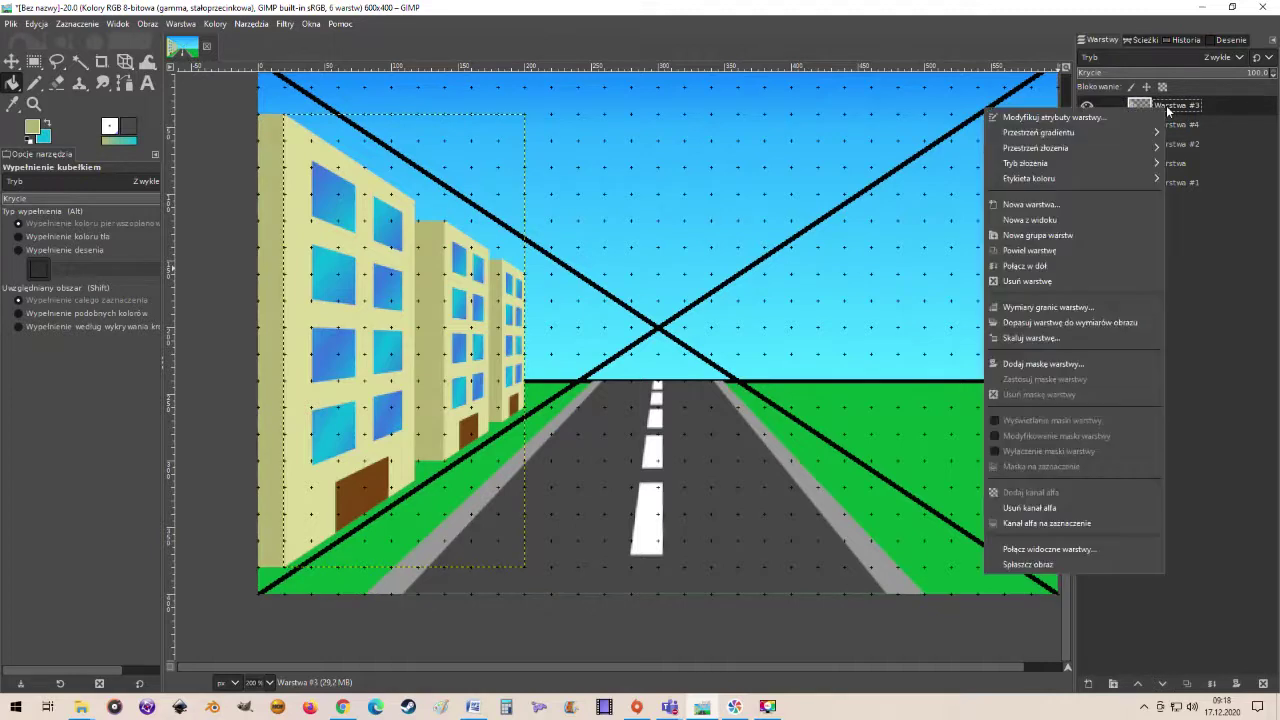
left_click(1040, 266)
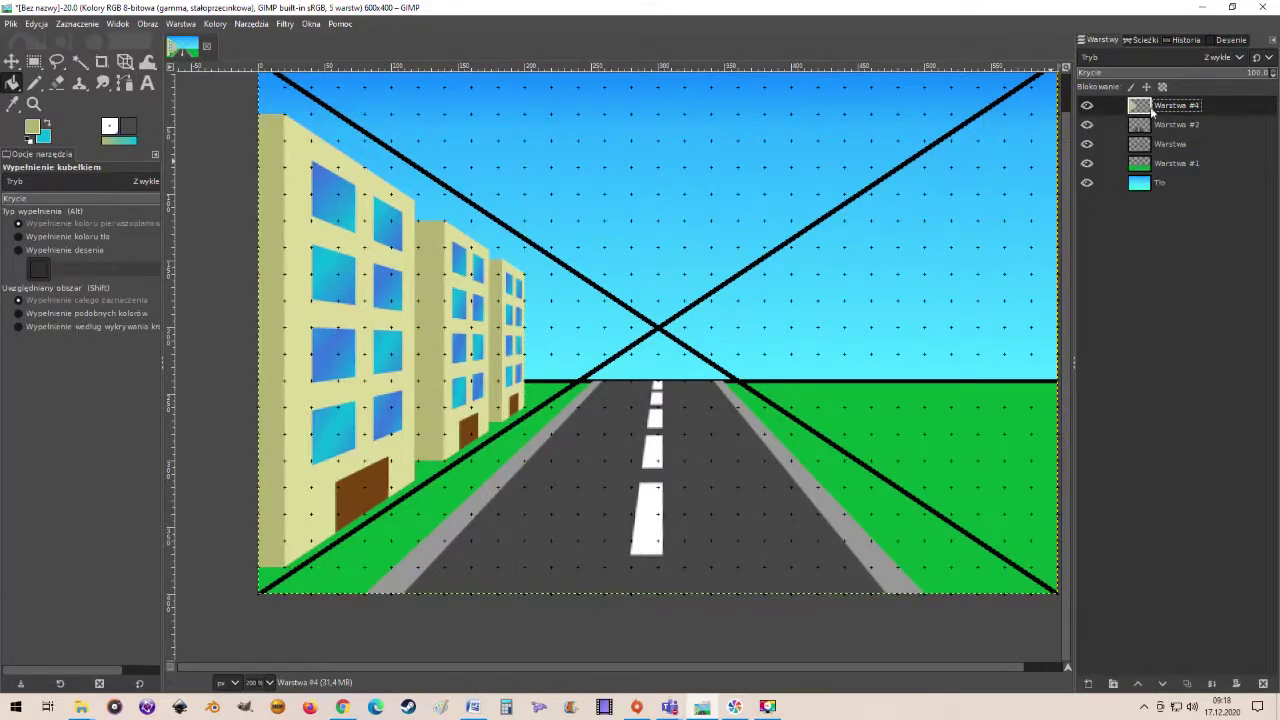
Try shifting the merged buildings layer with the Move tool, then undo it
scroll(766, 252, "down", 1, "ctrl")
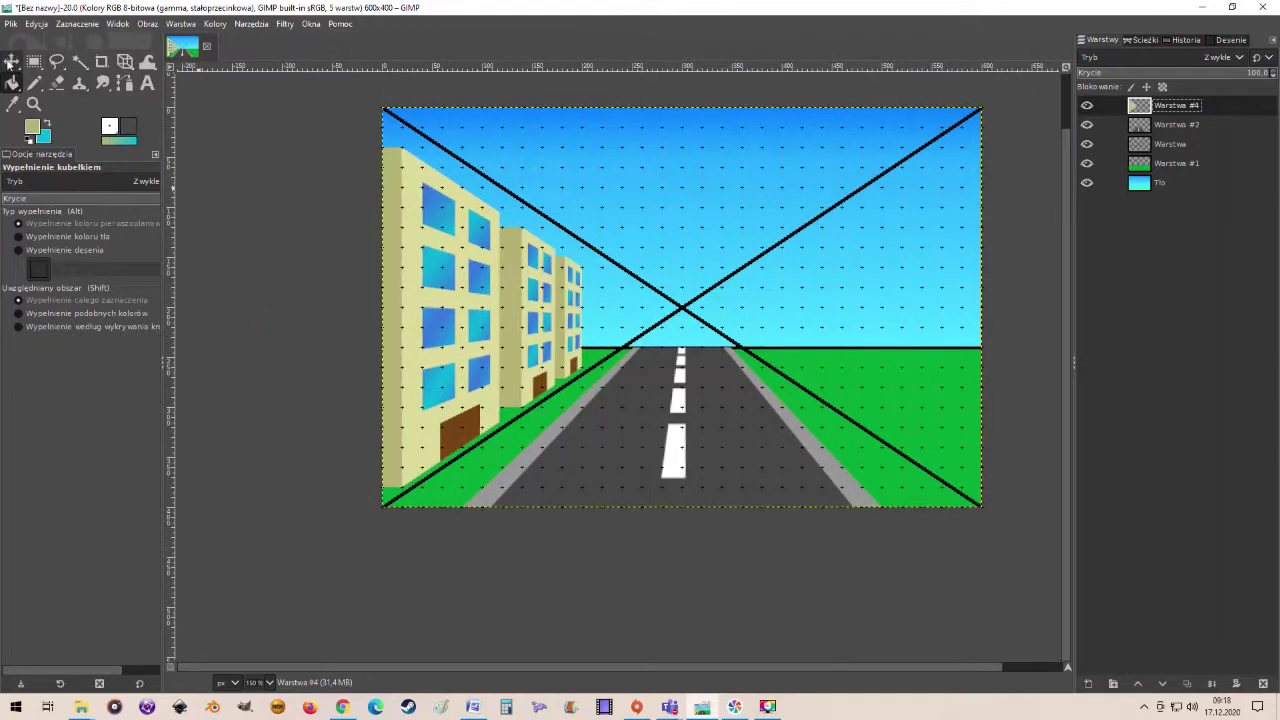
left_click(11, 62)
mouse_move(456, 298)
left_mouse_down()
mouse_move(413, 298)
mouse_move(443, 282)
left_mouse_up()
key("ctrl+z")
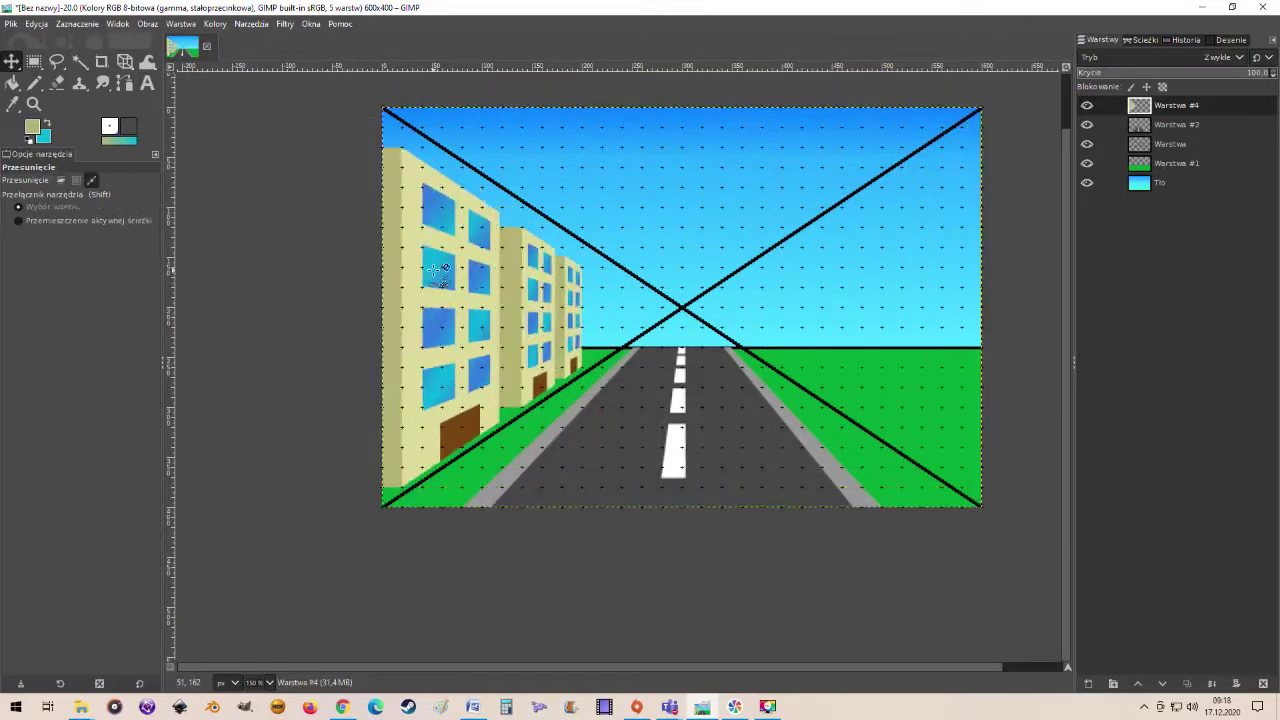
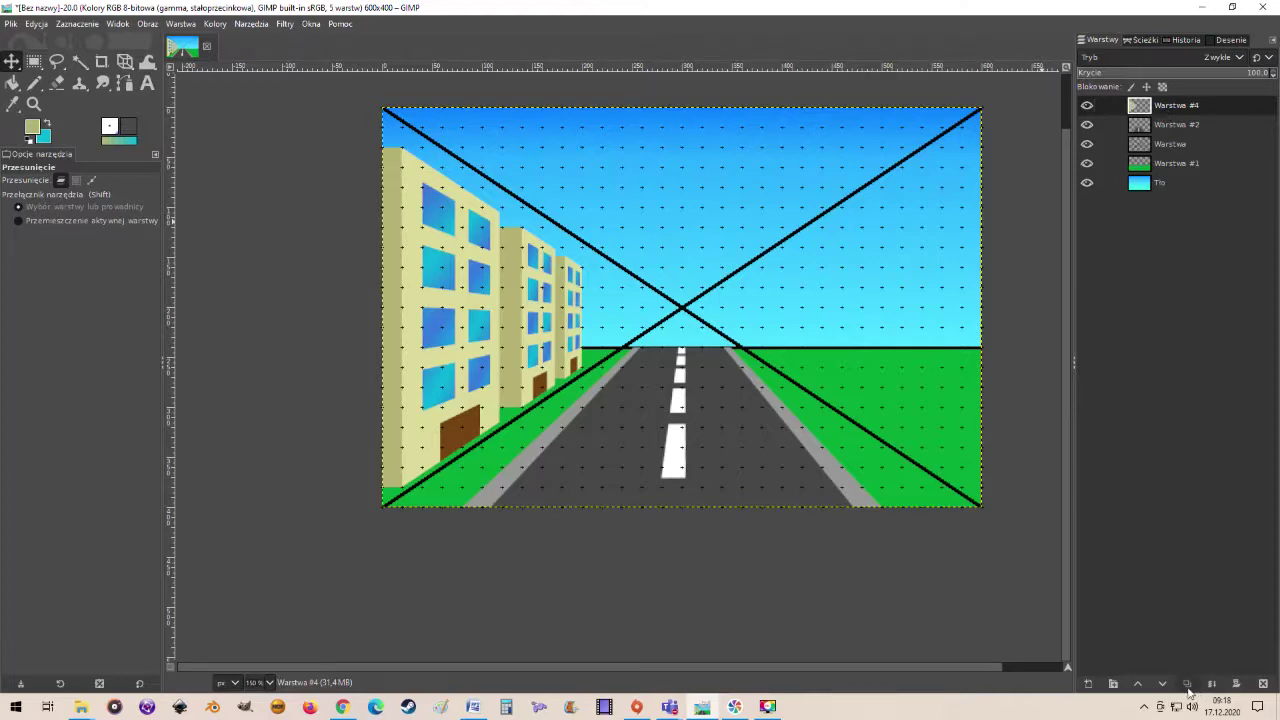
Duplicate the buildings layer, shift the copy right and flip it horizontally
left_click(1187, 684)
double_click(1160, 112)
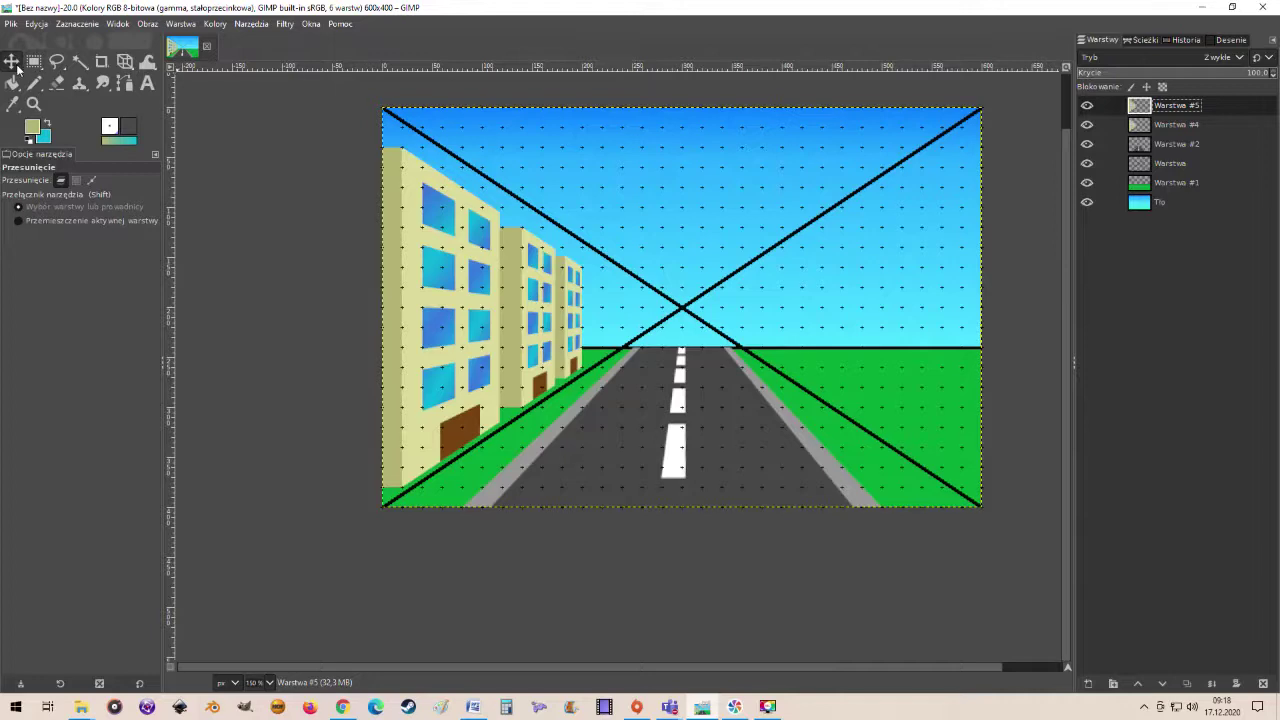
mouse_move(423, 288)
left_mouse_down()
mouse_move(471, 288)
mouse_move(425, 288)
left_mouse_up()
left_click(122, 61)
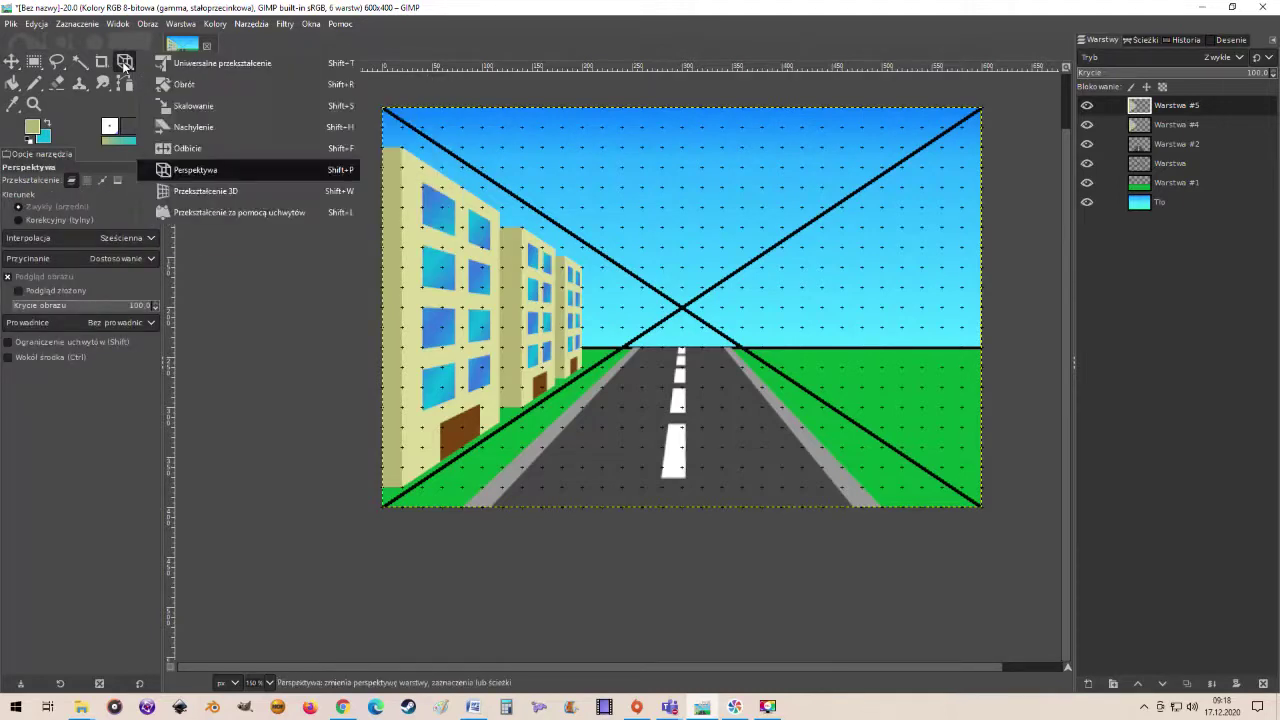
left_click(189, 149)
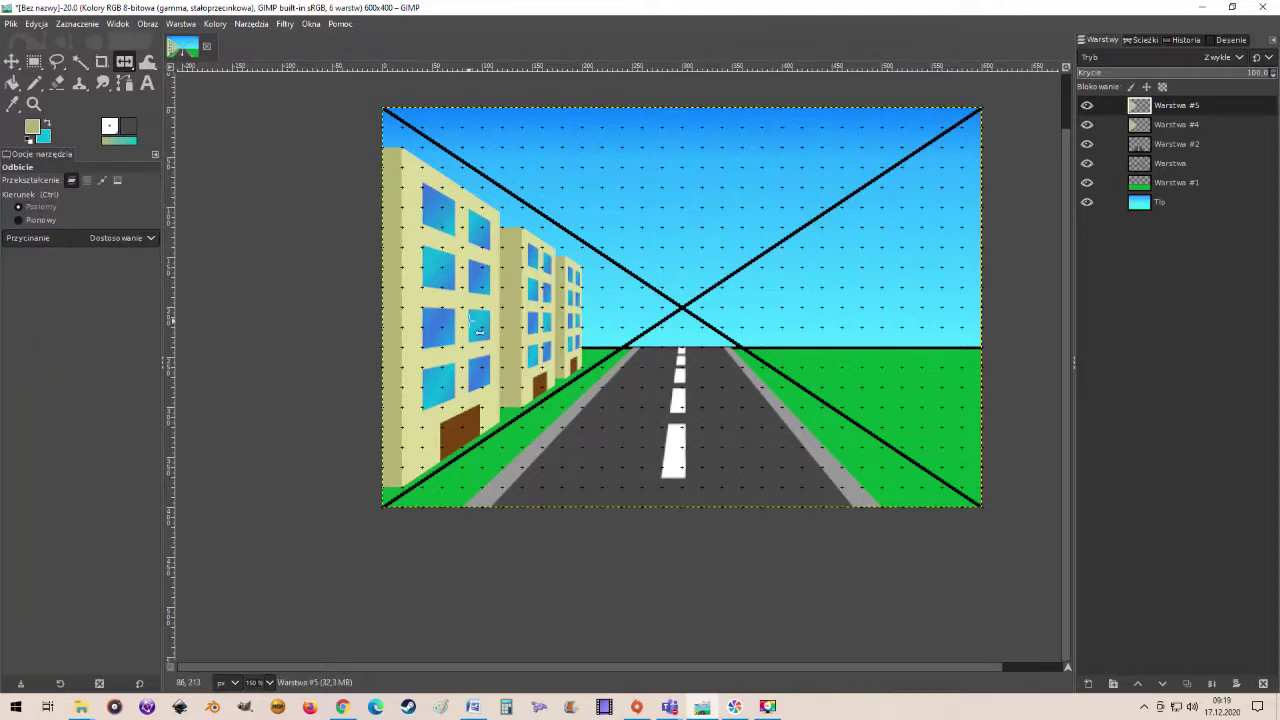
left_click(479, 330)
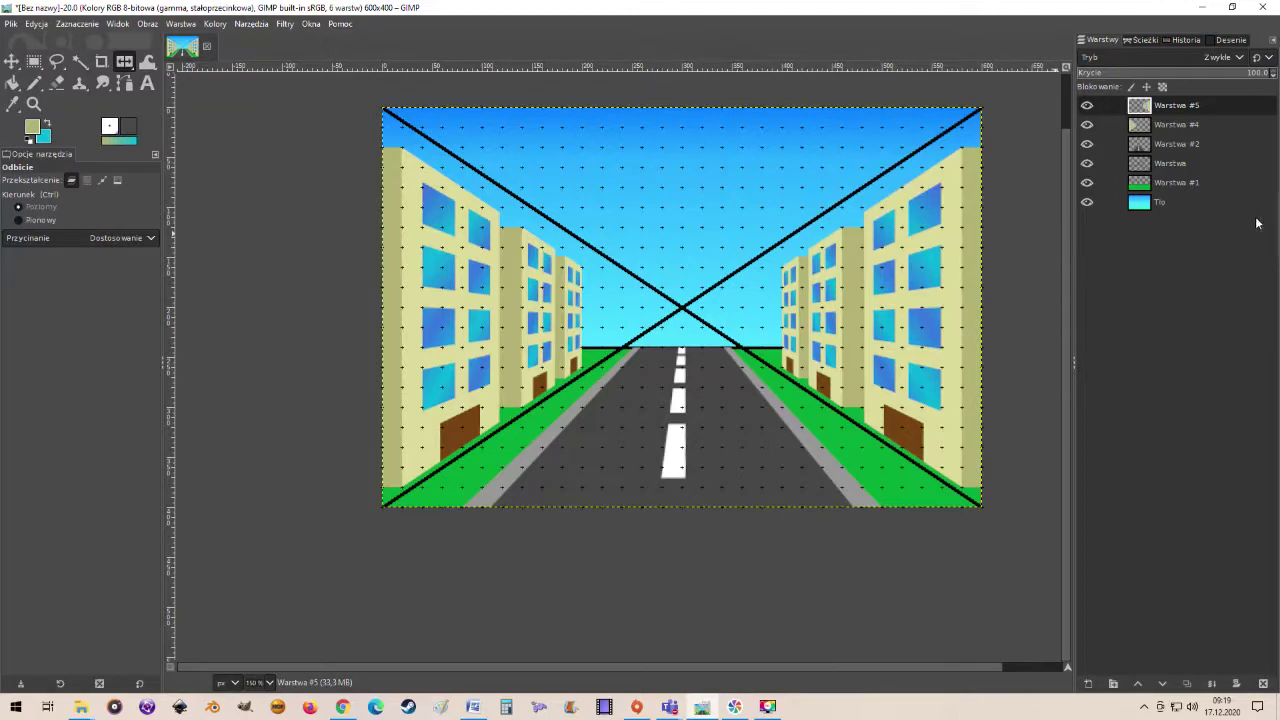
double_click(1177, 108)
Add a new transparent layer and outline stepped skyline rectangles above the left buildings
left_click(1087, 685)
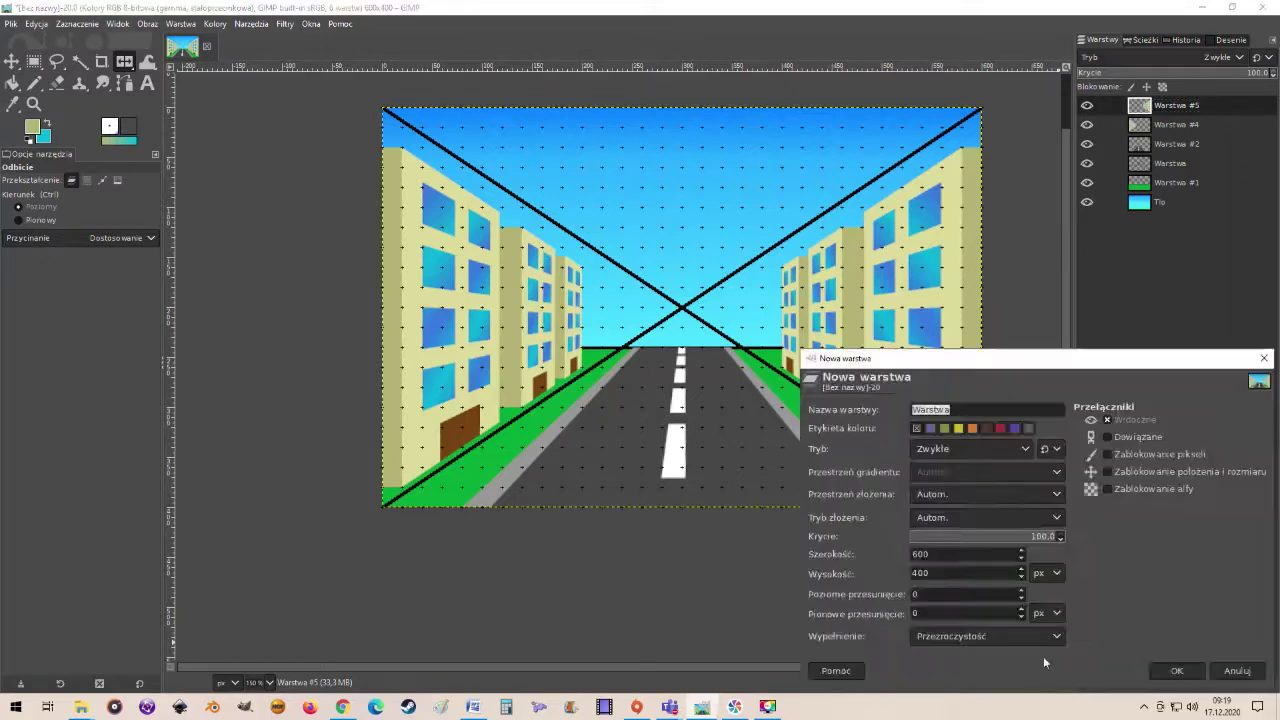
left_click(1175, 671)
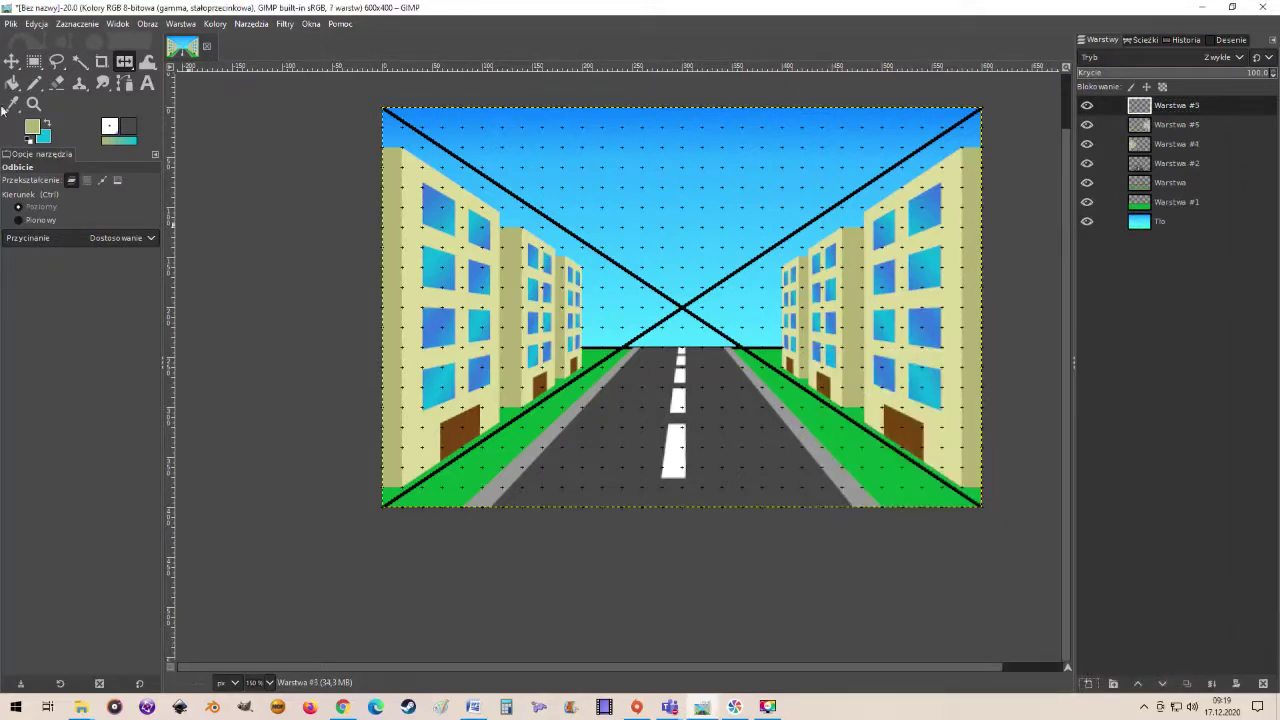
left_click(38, 64)
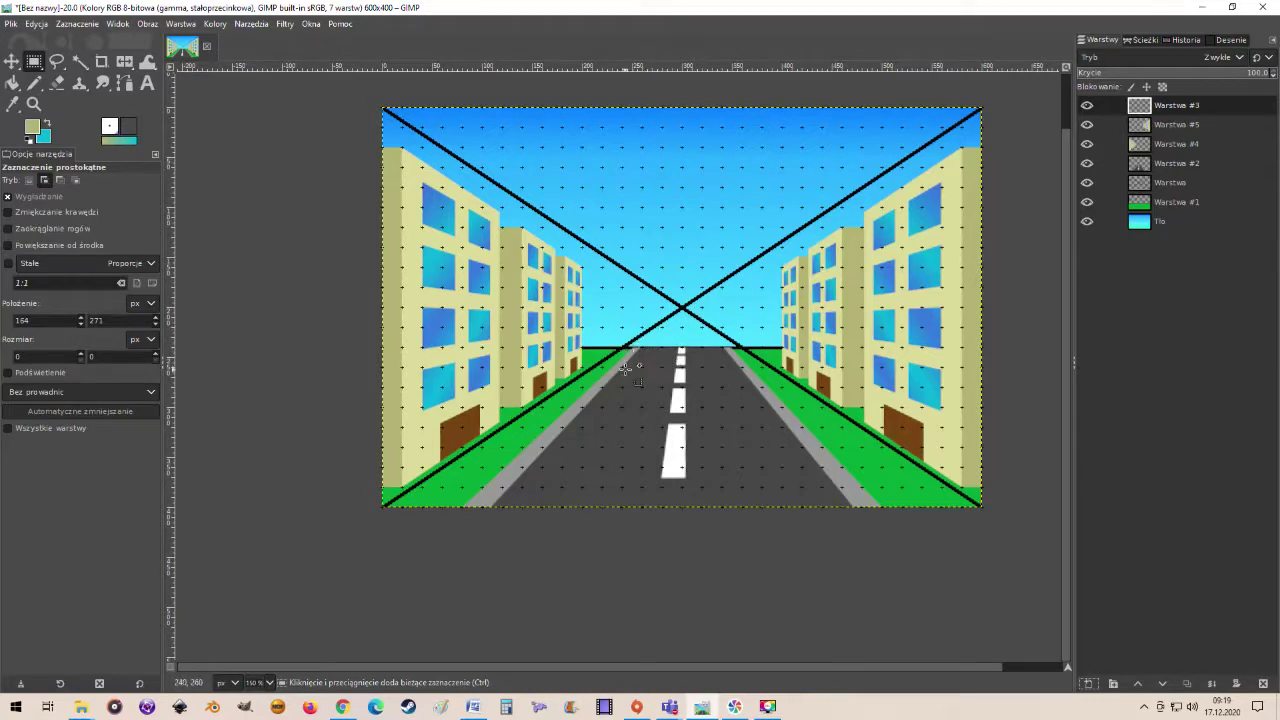
left_click_drag(622, 367, 582, 237)
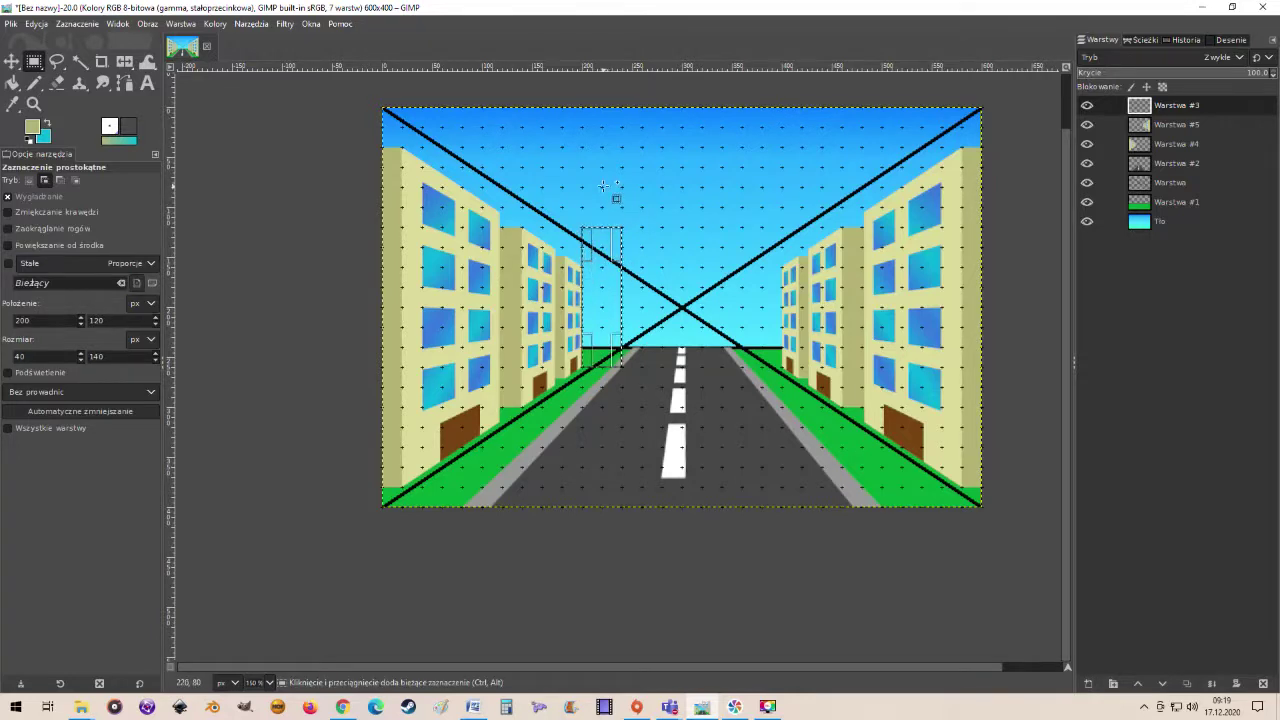
mouse_move(602, 187)
left_mouse_down()
mouse_move(582, 267)
mouse_move(545, 290)
left_mouse_up()
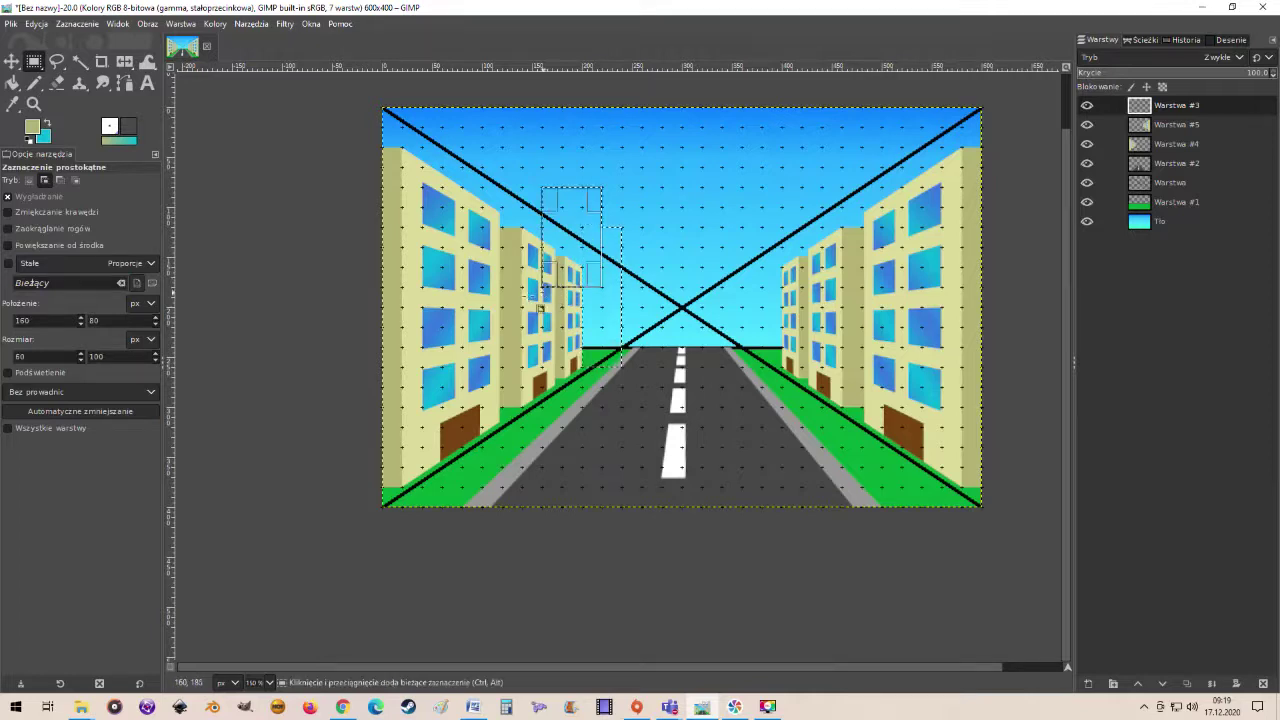
left_click(44, 183)
mouse_move(563, 147)
left_mouse_down()
mouse_move(563, 200)
mouse_move(522, 267)
left_mouse_up()
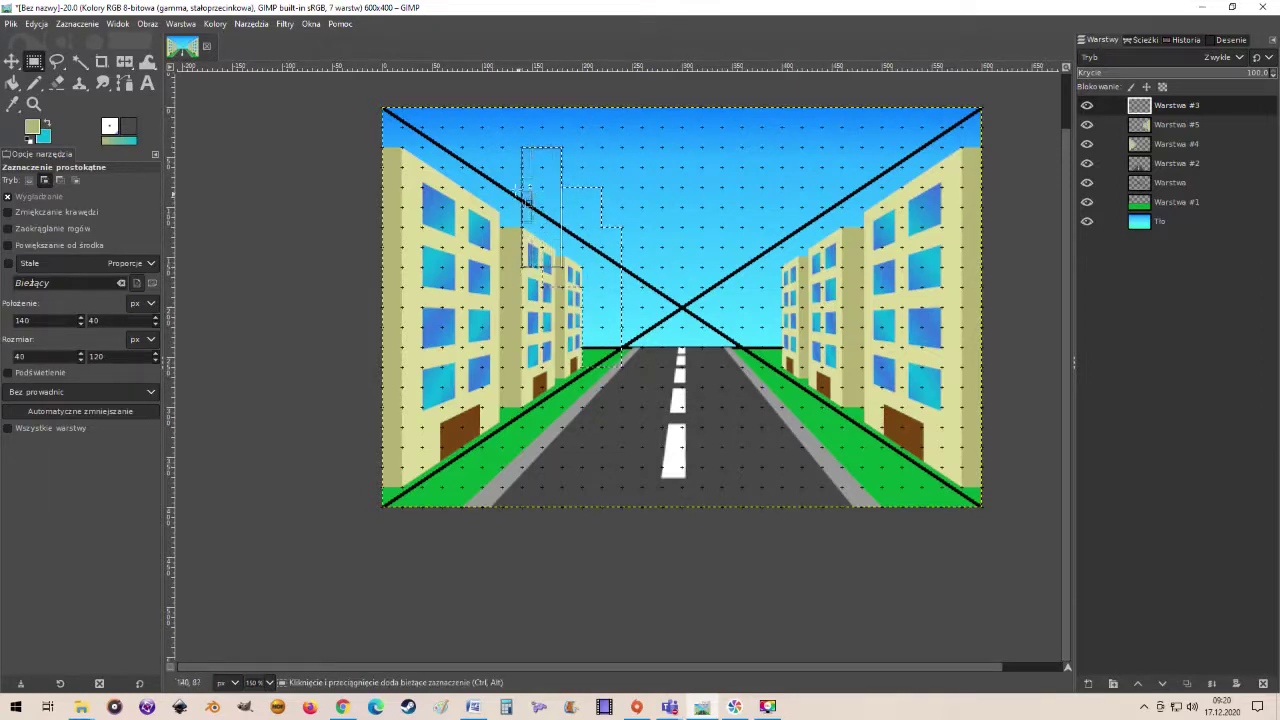
left_click_drag(503, 187, 534, 287)
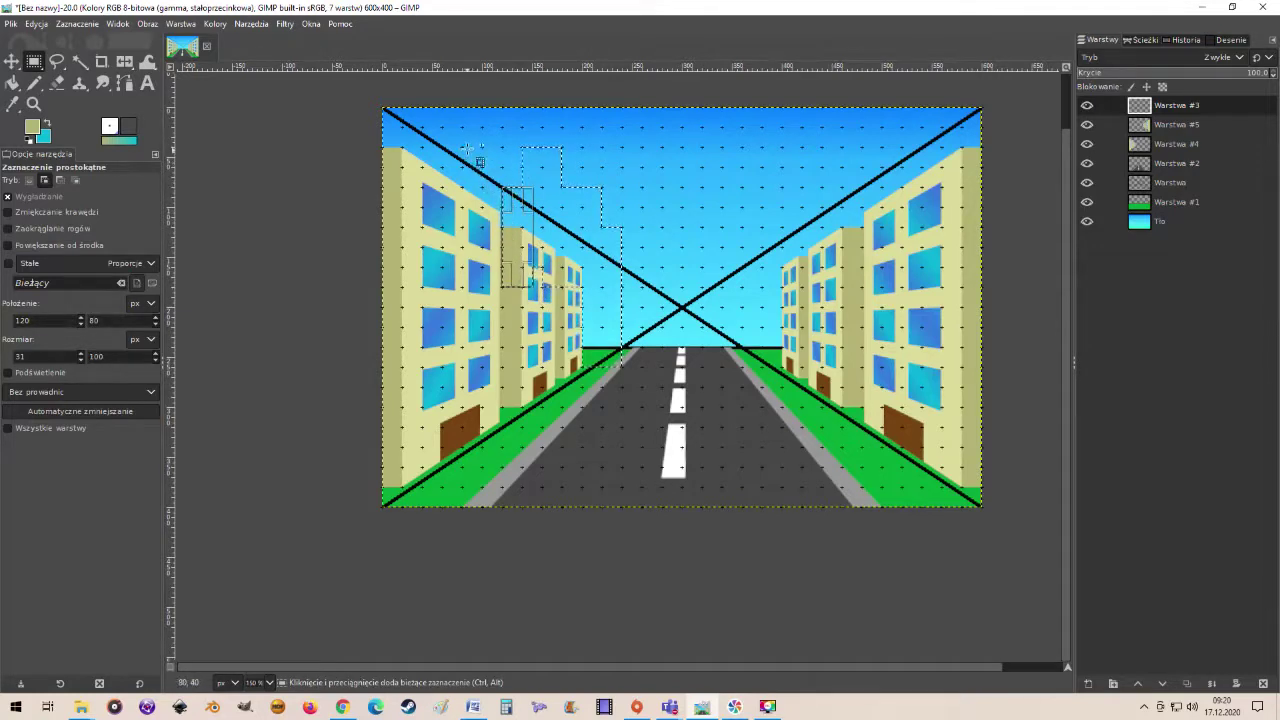
mouse_move(503, 167)
left_mouse_down()
mouse_move(447, 228)
mouse_move(475, 245)
left_mouse_up()
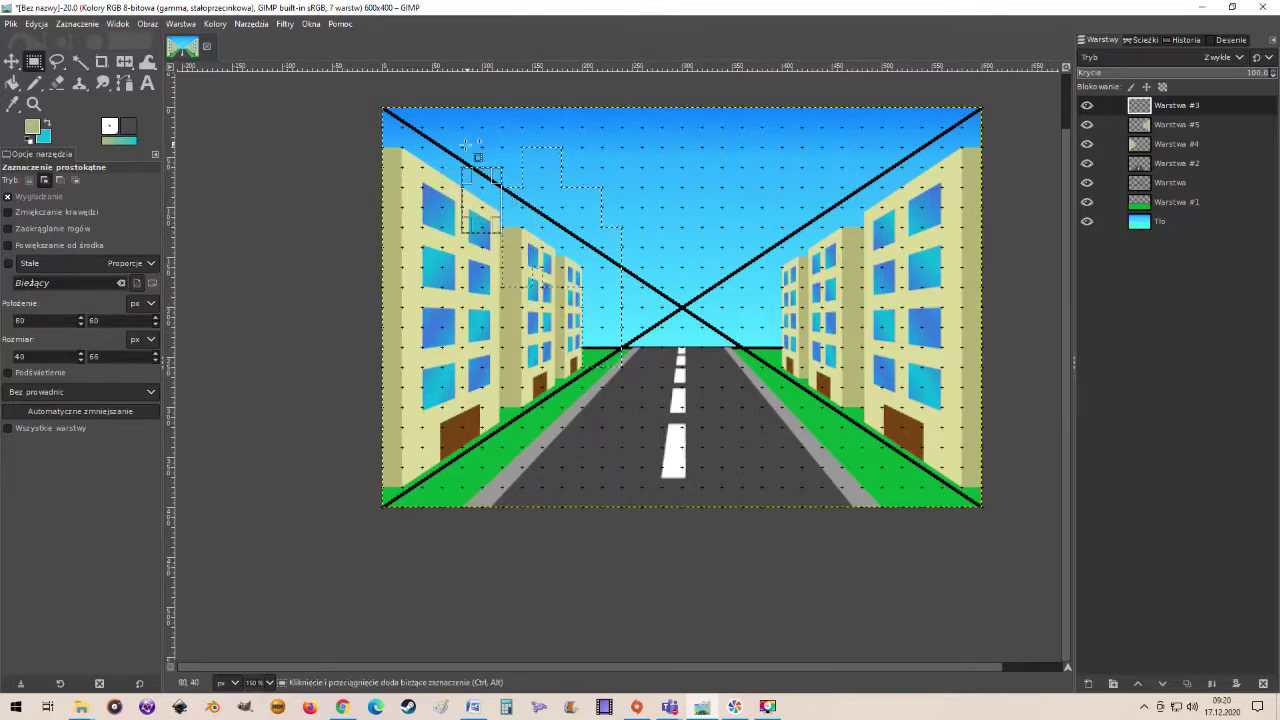
left_click_drag(465, 145, 435, 222)
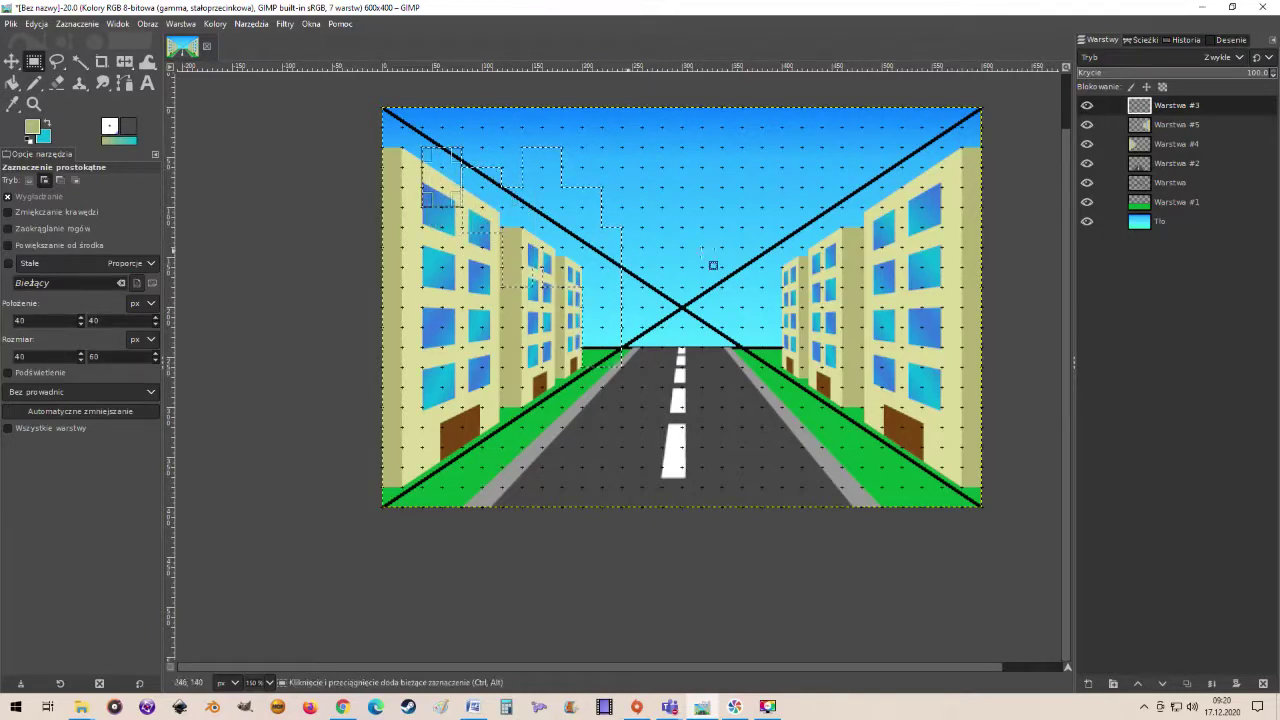
left_click(541, 127)
left_click_drag(541, 127, 563, 160)
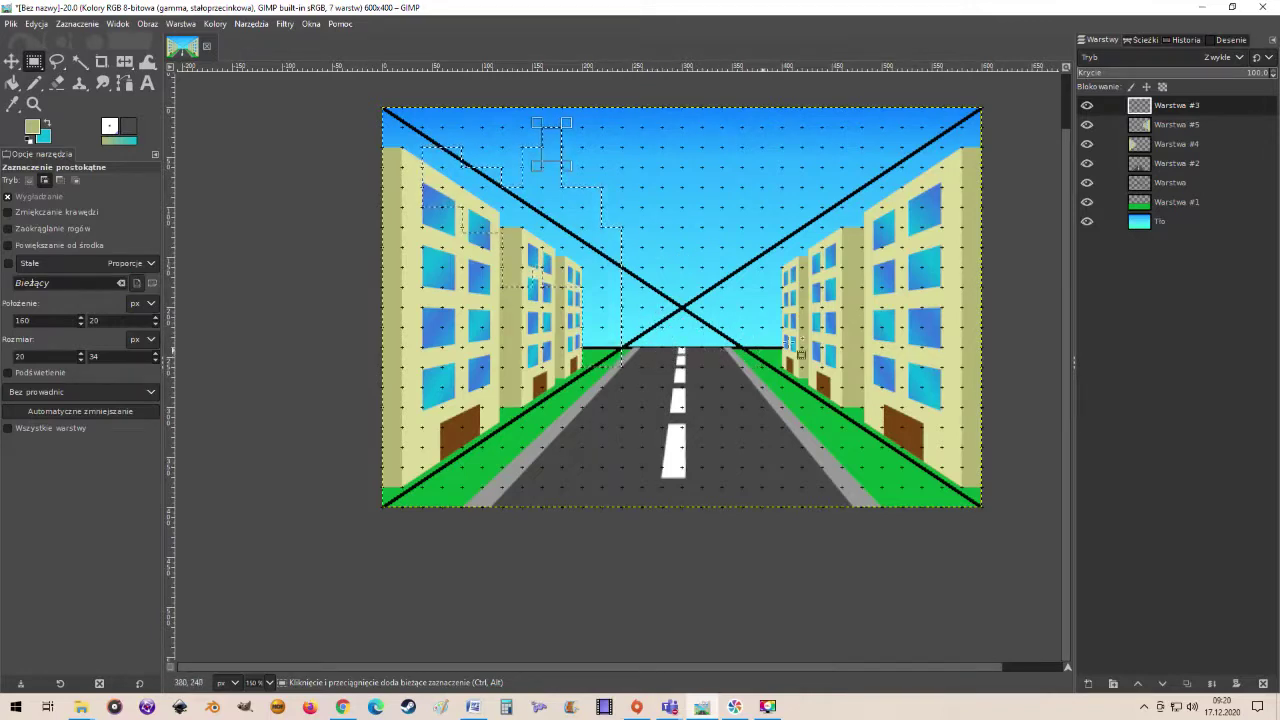
Add stepped skyline rectangles above the right-side buildings to the selection
left_click_drag(742, 347, 762, 267)
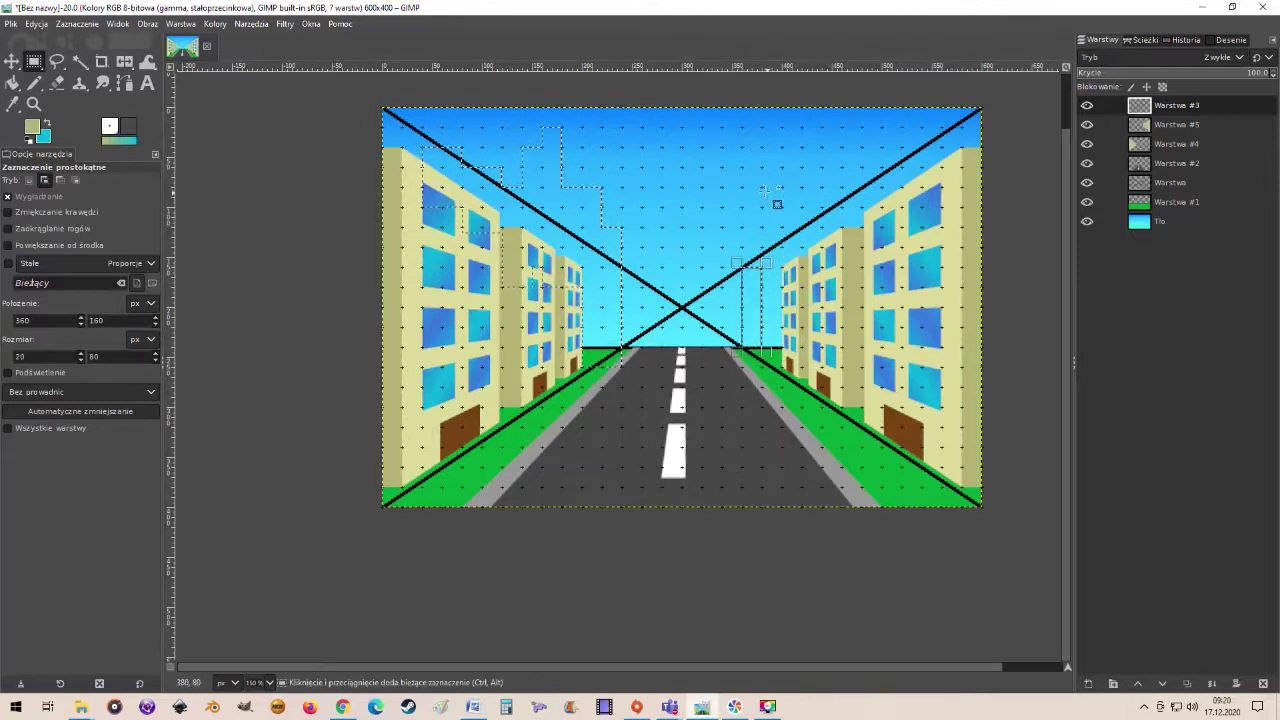
mouse_move(762, 347)
left_mouse_down()
mouse_move(801, 187)
mouse_move(823, 280)
mouse_move(811, 187)
left_mouse_up()
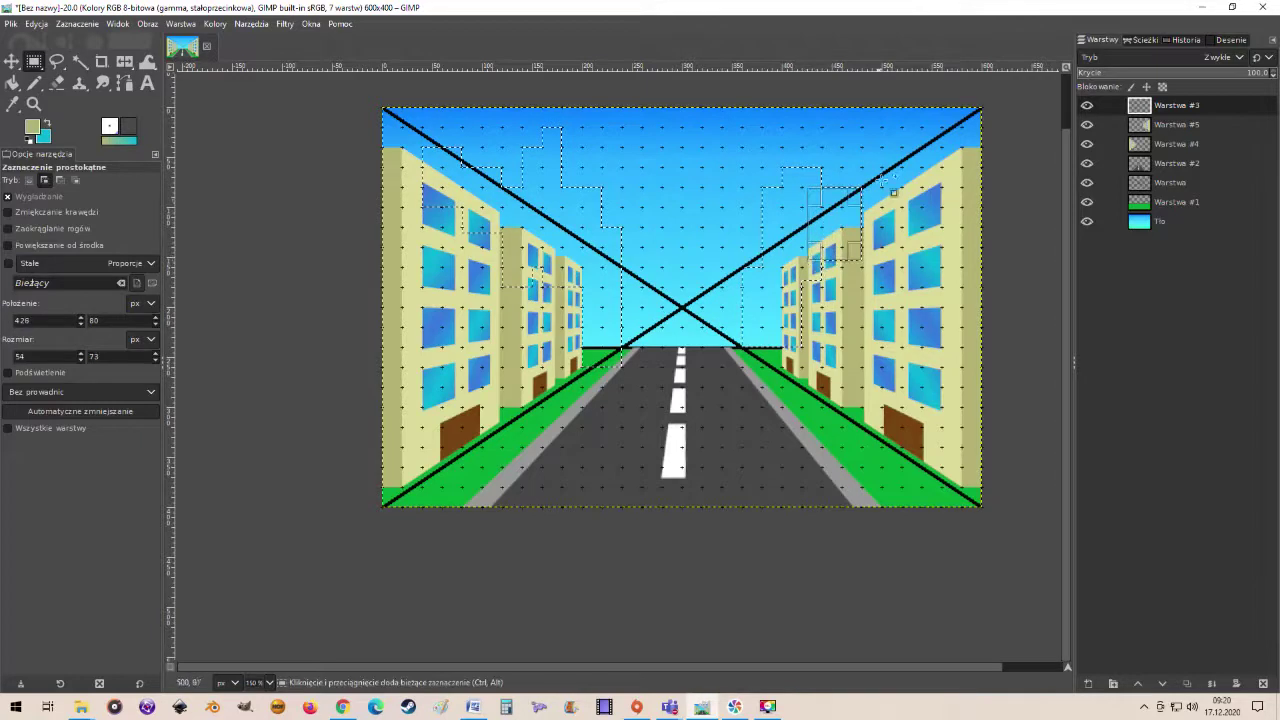
left_click_drag(863, 142, 918, 262)
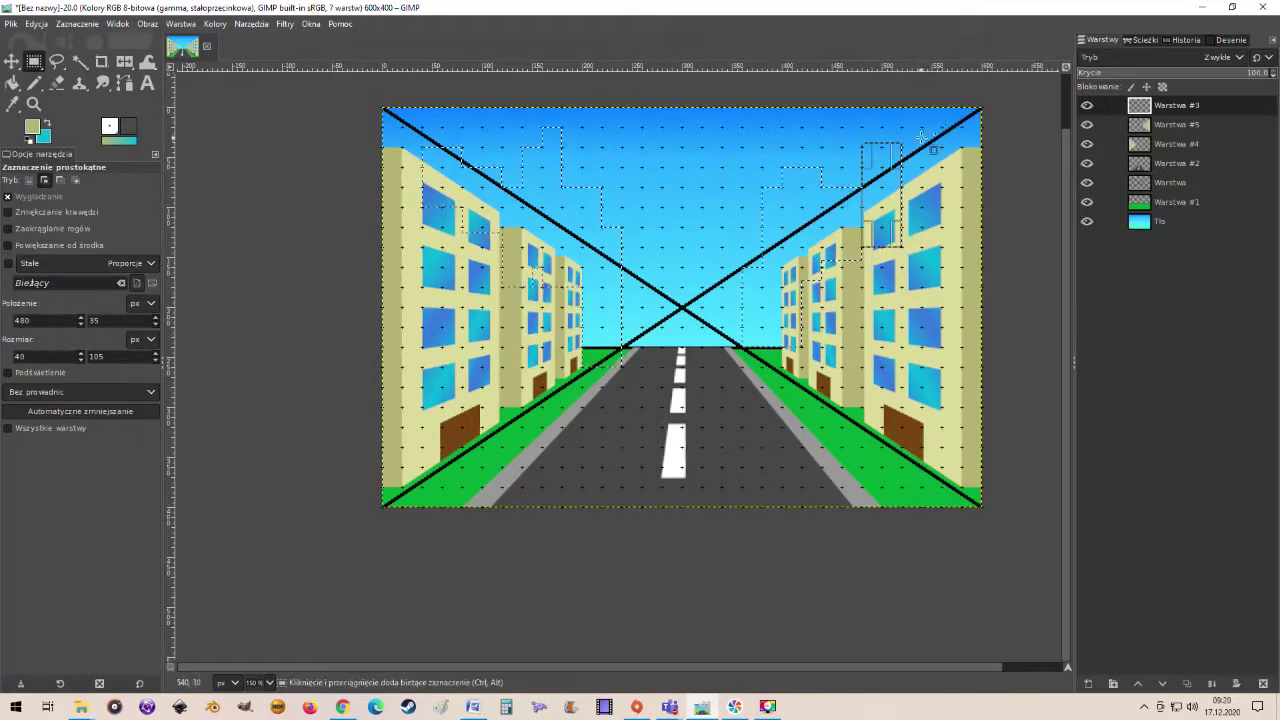
left_click_drag(883, 167, 923, 234)
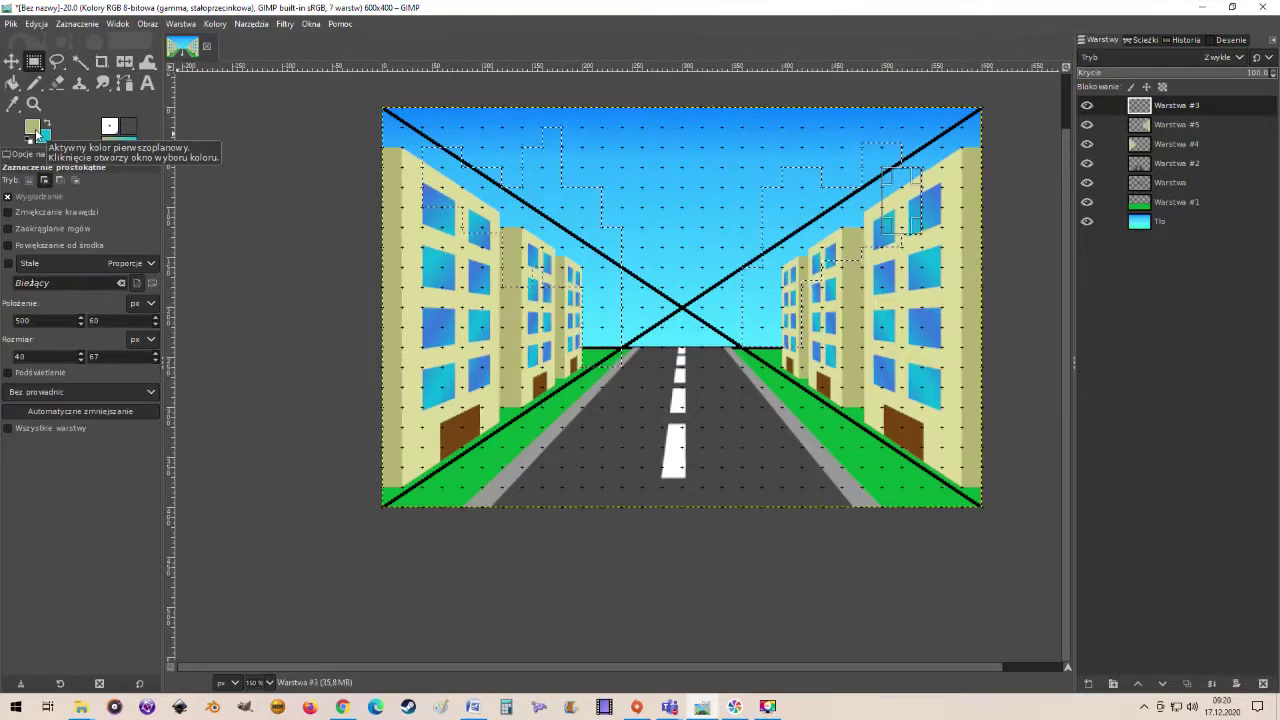
Set the foreground to dark blue 004b8d and bucket-fill the whole skyline selection
left_click(38, 134)
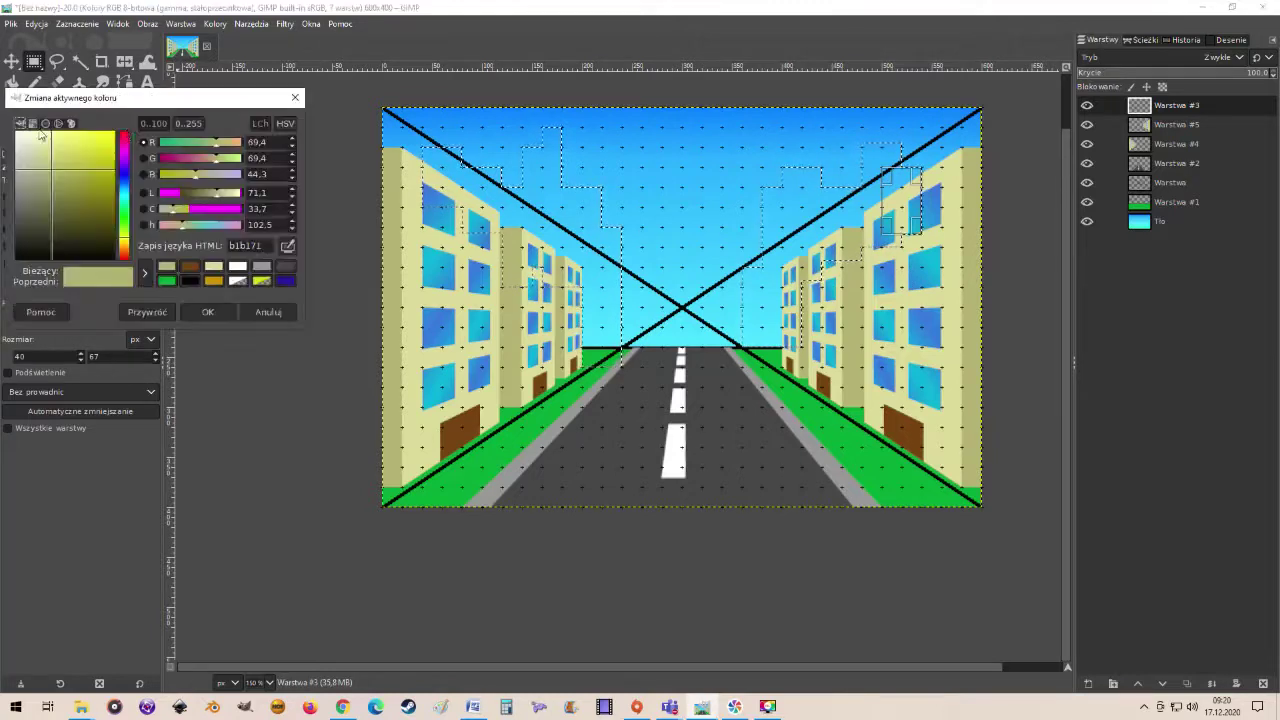
left_click(192, 280)
left_click(206, 314)
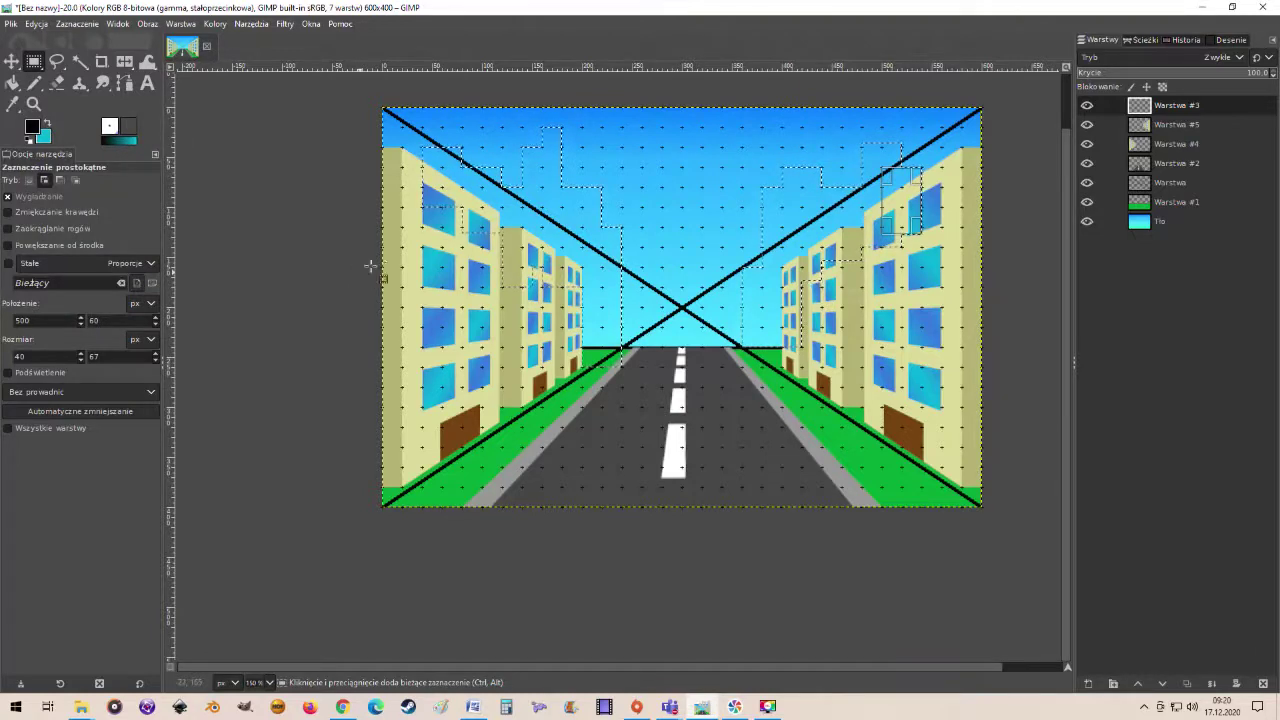
left_click(34, 128)
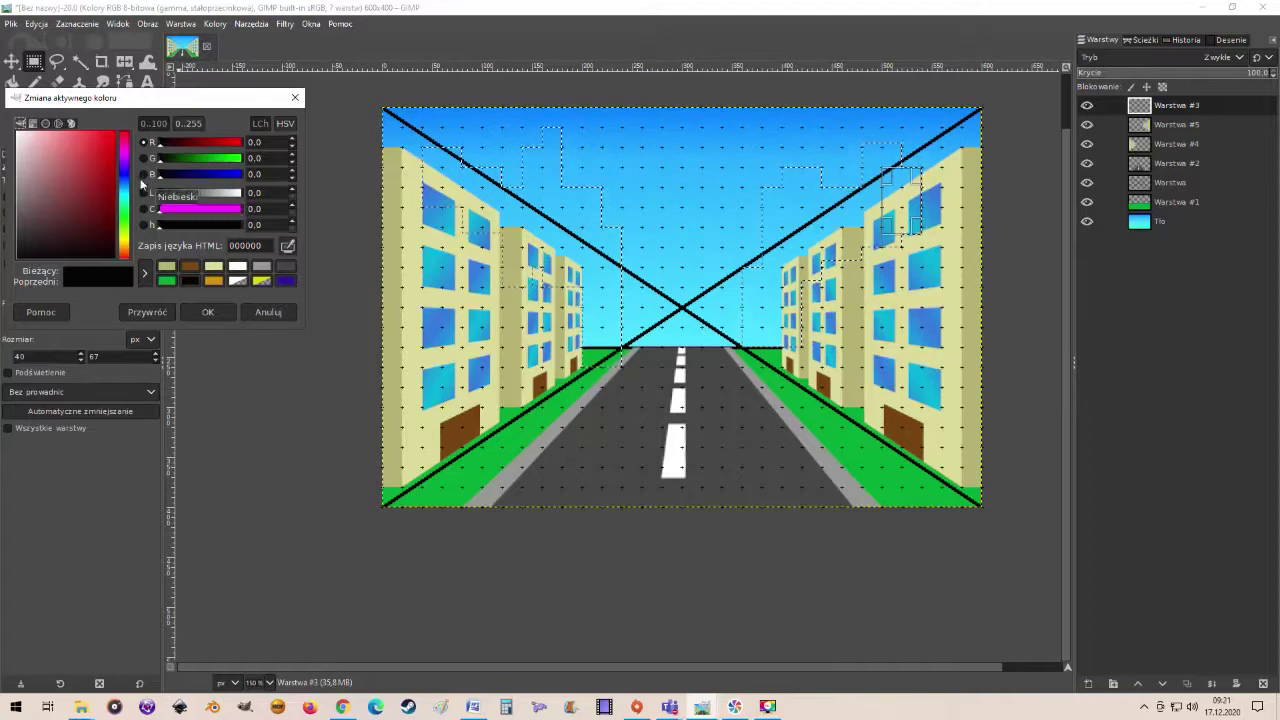
left_click(124, 190)
left_click(110, 168)
left_click_drag(112, 170, 117, 193)
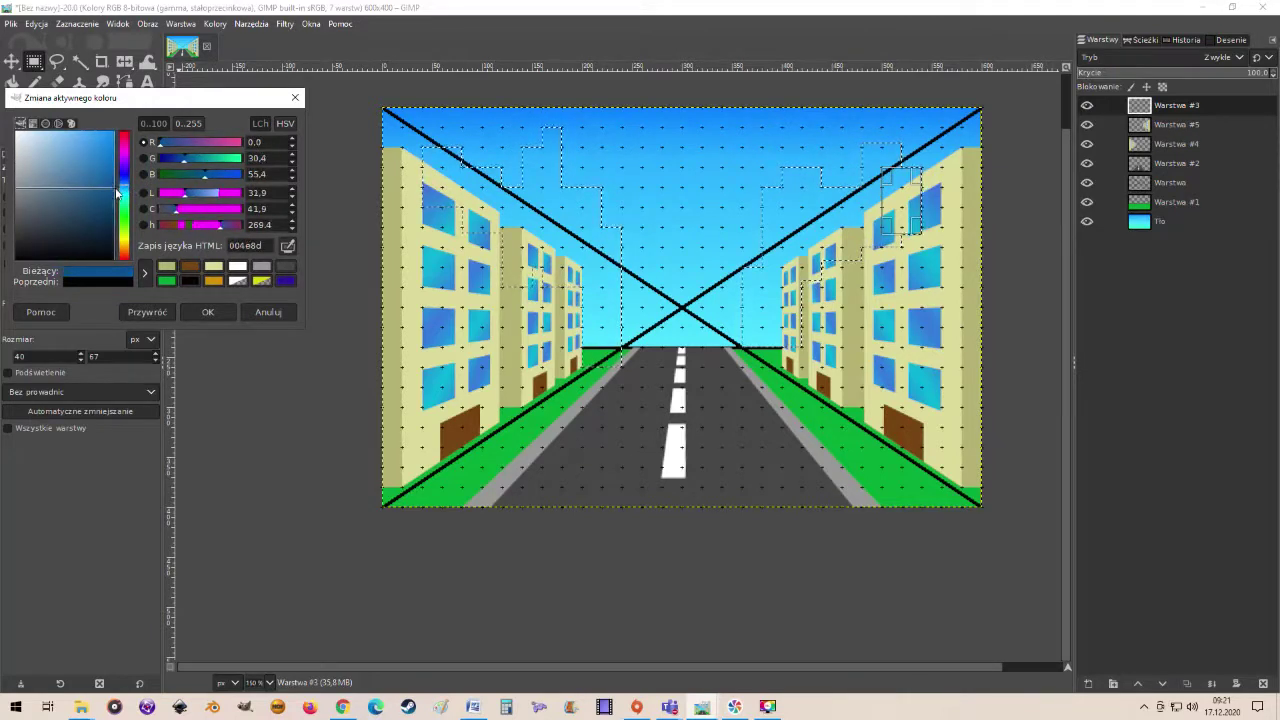
left_click(208, 312)
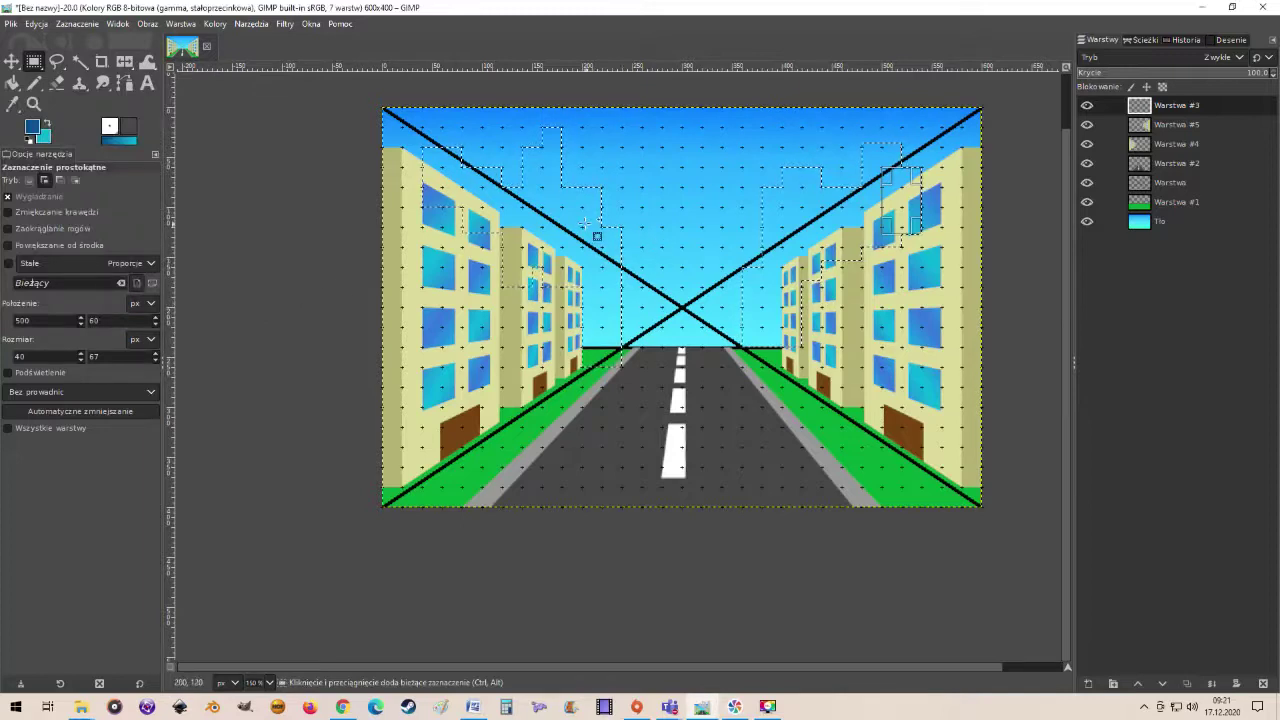
left_click(12, 83)
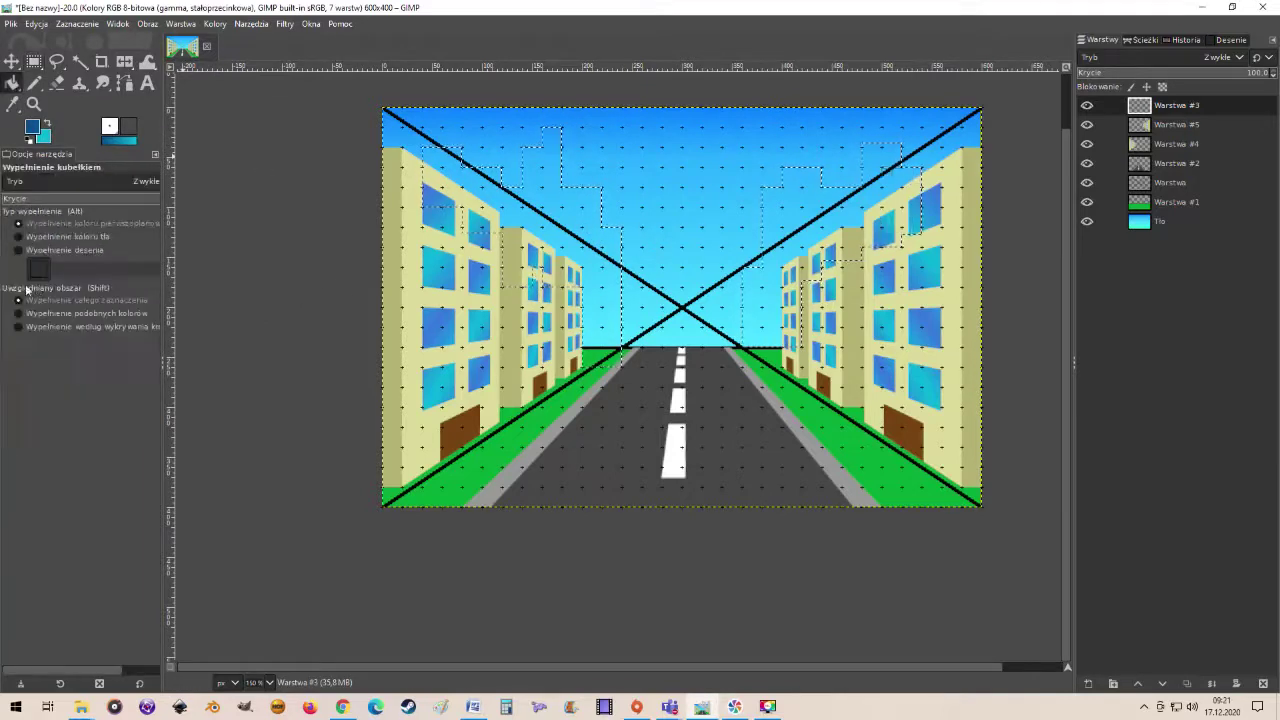
left_click(632, 250)
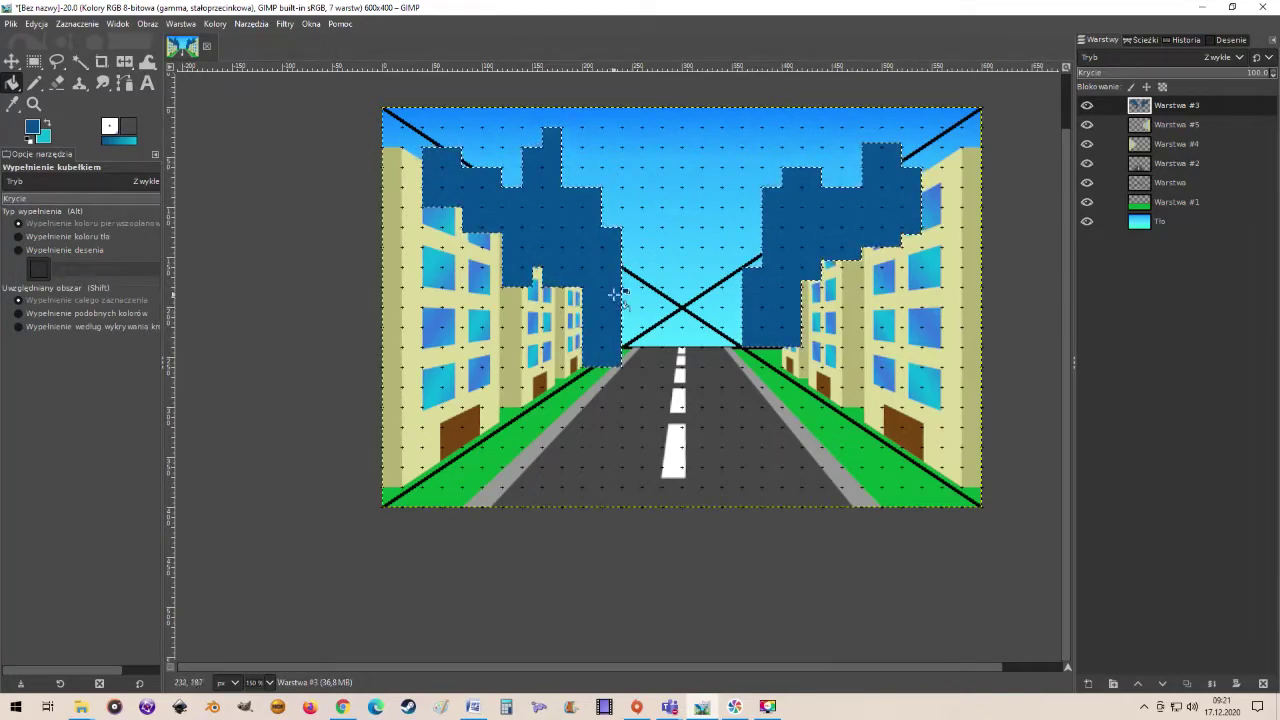
Lower the skyline layer Warstwa #3 step by step until it sits just above Tło
left_click(77, 25)
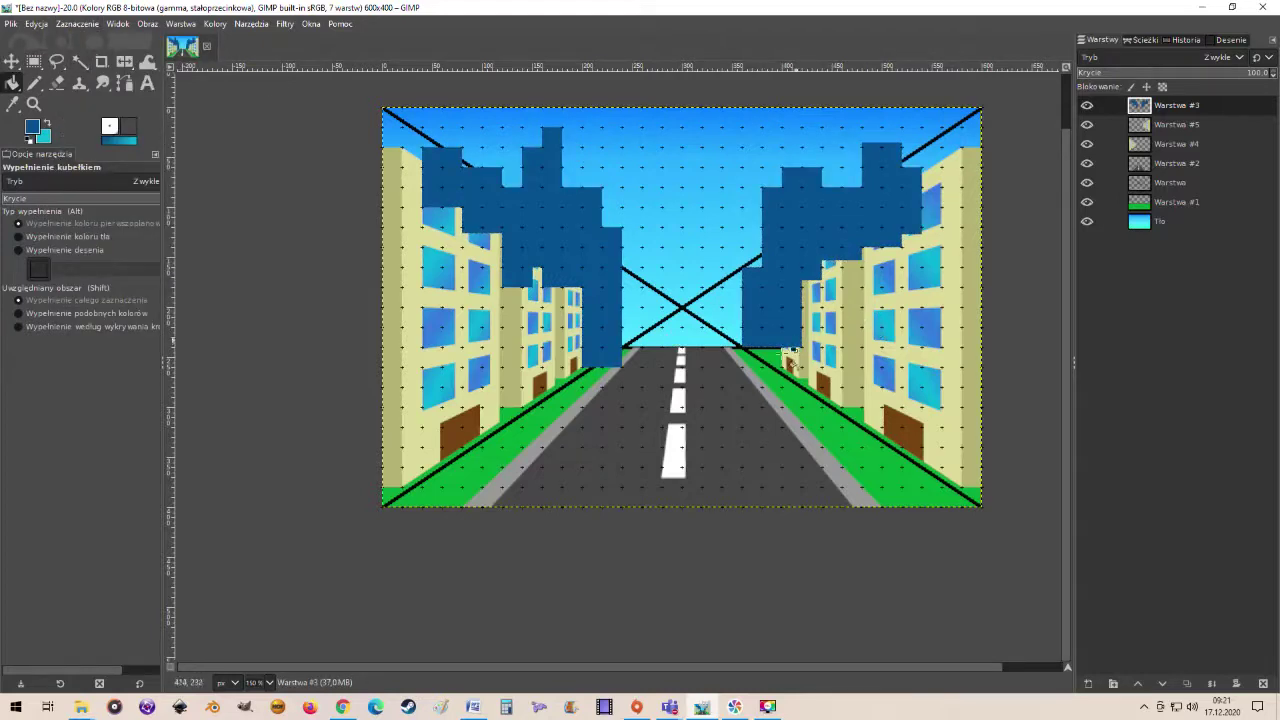
double_click(1173, 106)
left_click(1162, 685)
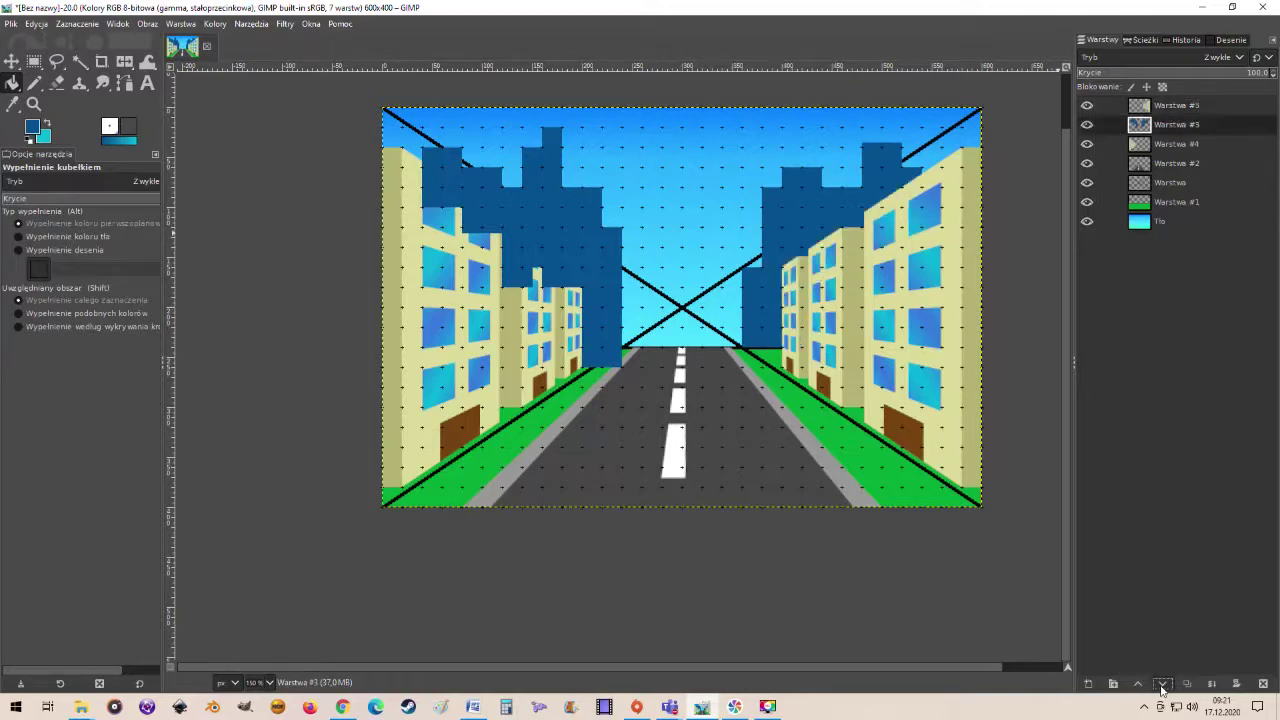
left_click(1162, 686)
left_click(1162, 687)
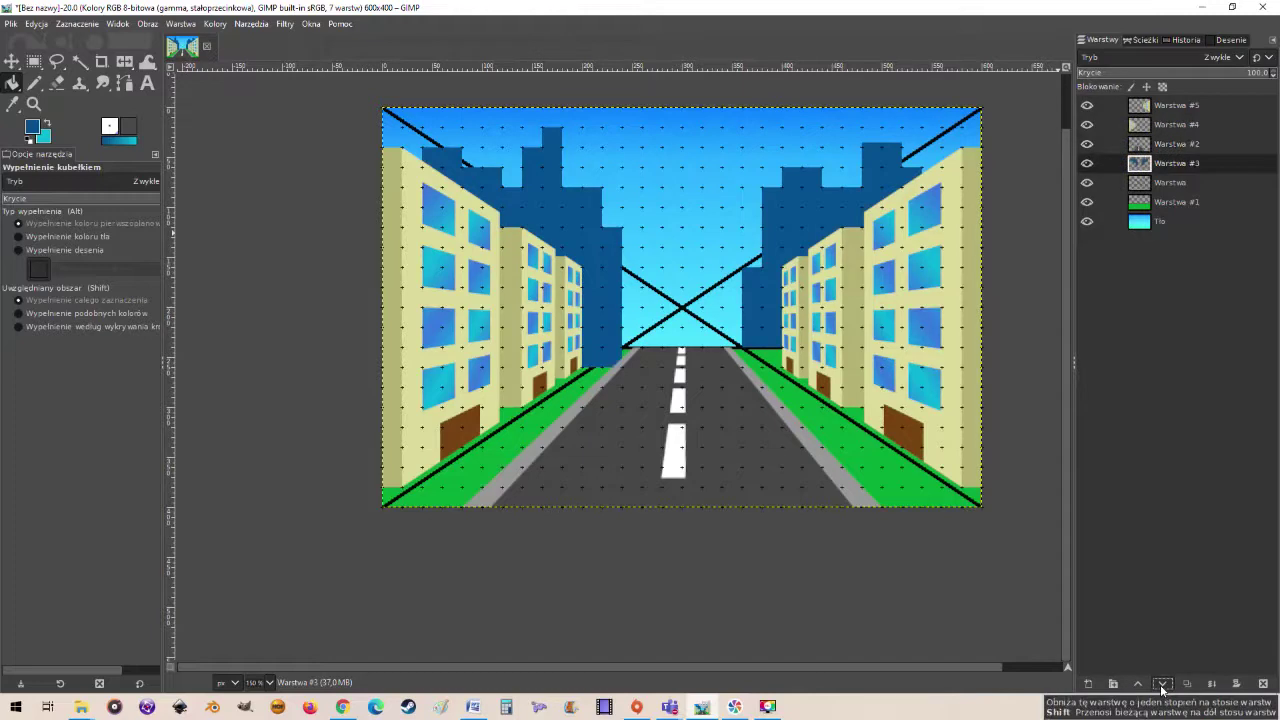
left_click(1162, 687)
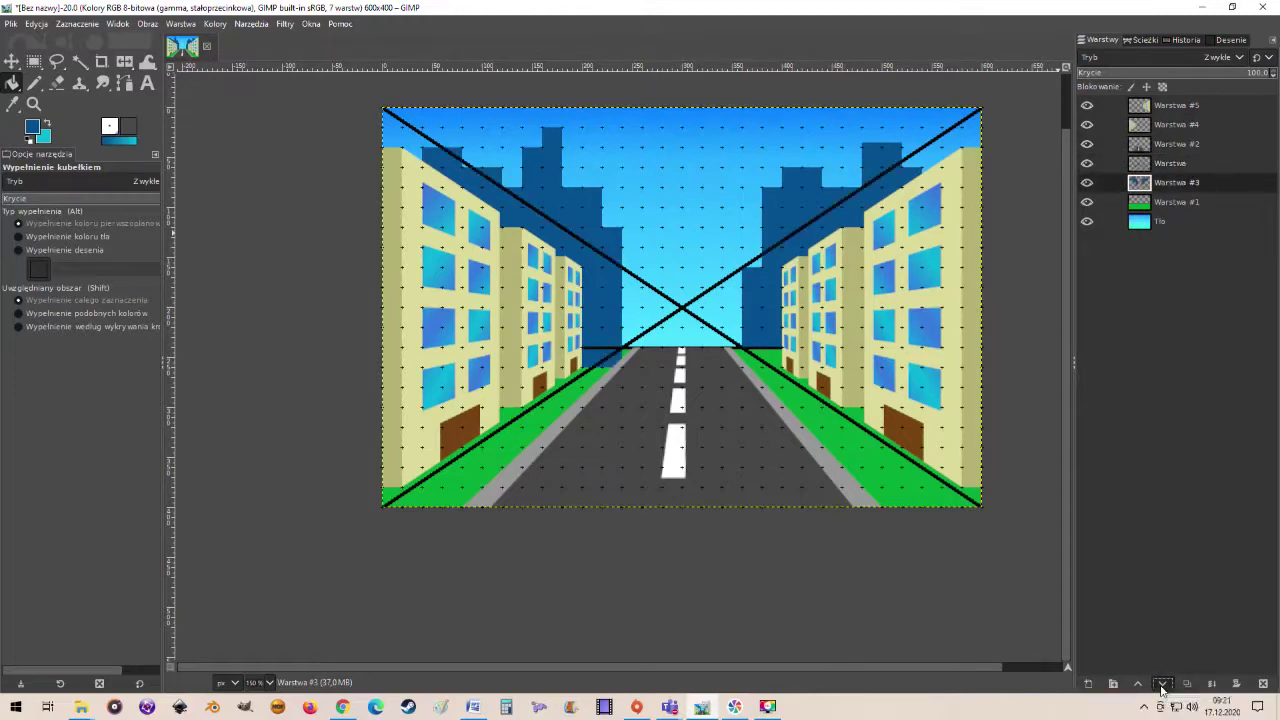
left_click(1162, 687)
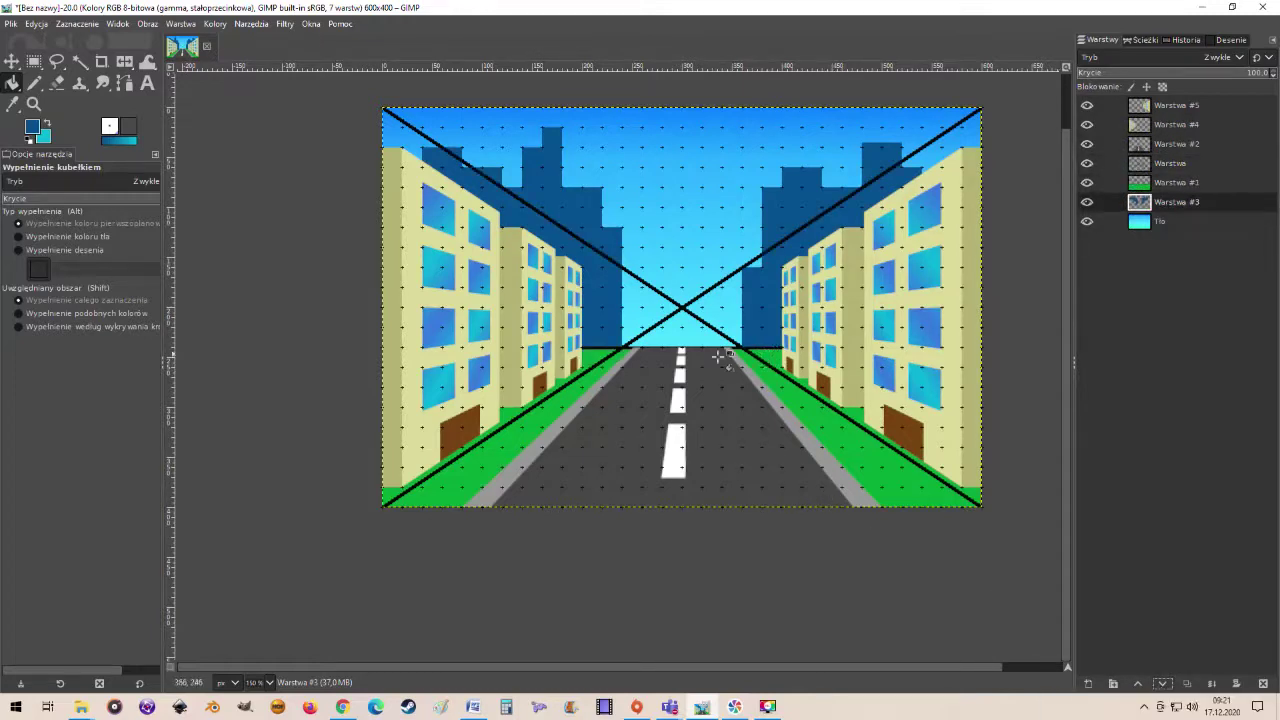
Toggle the black perspective lines off and back on, then select Warstwa #5
left_click(1087, 164)
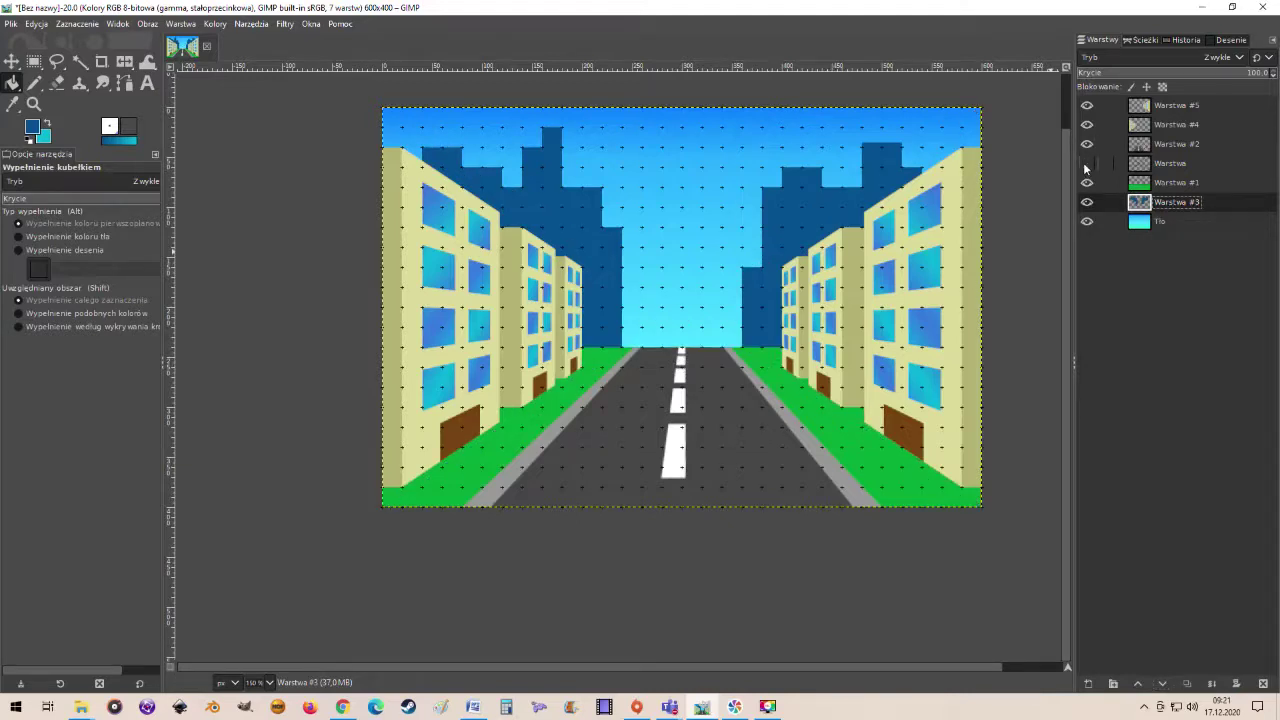
left_click(1087, 164)
left_click(1087, 164)
left_click(1088, 166)
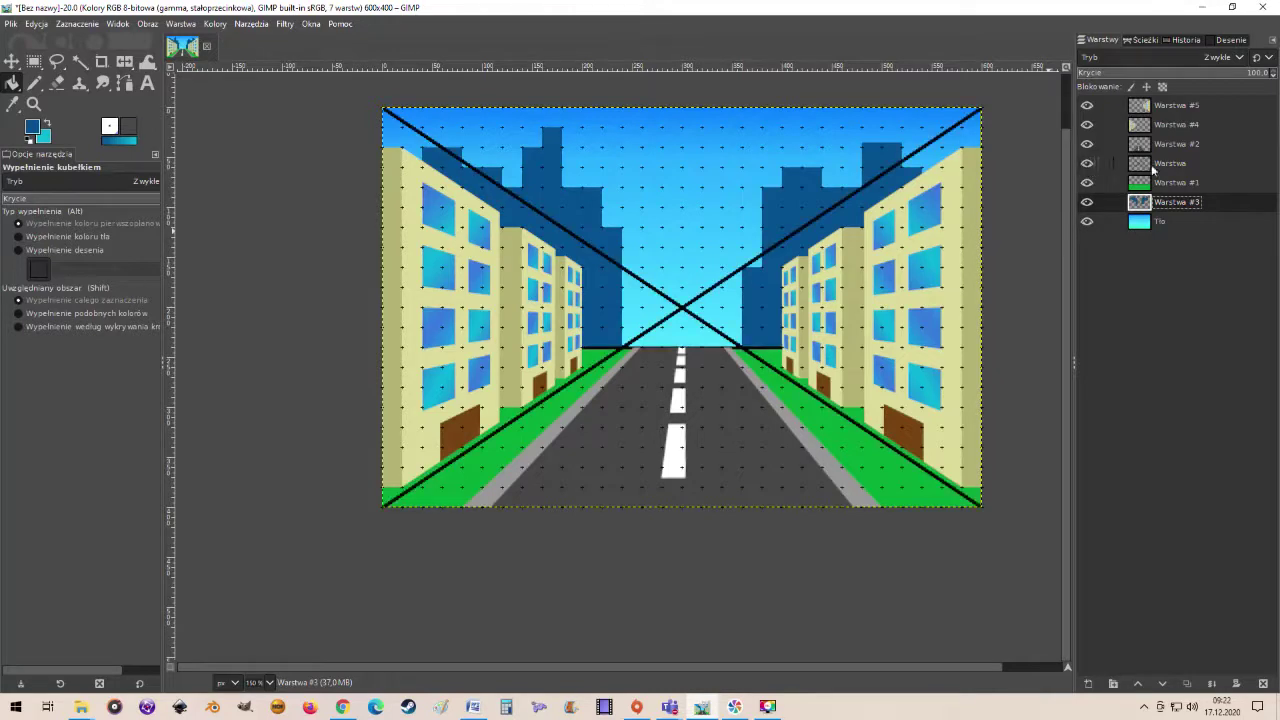
left_click(1165, 108)
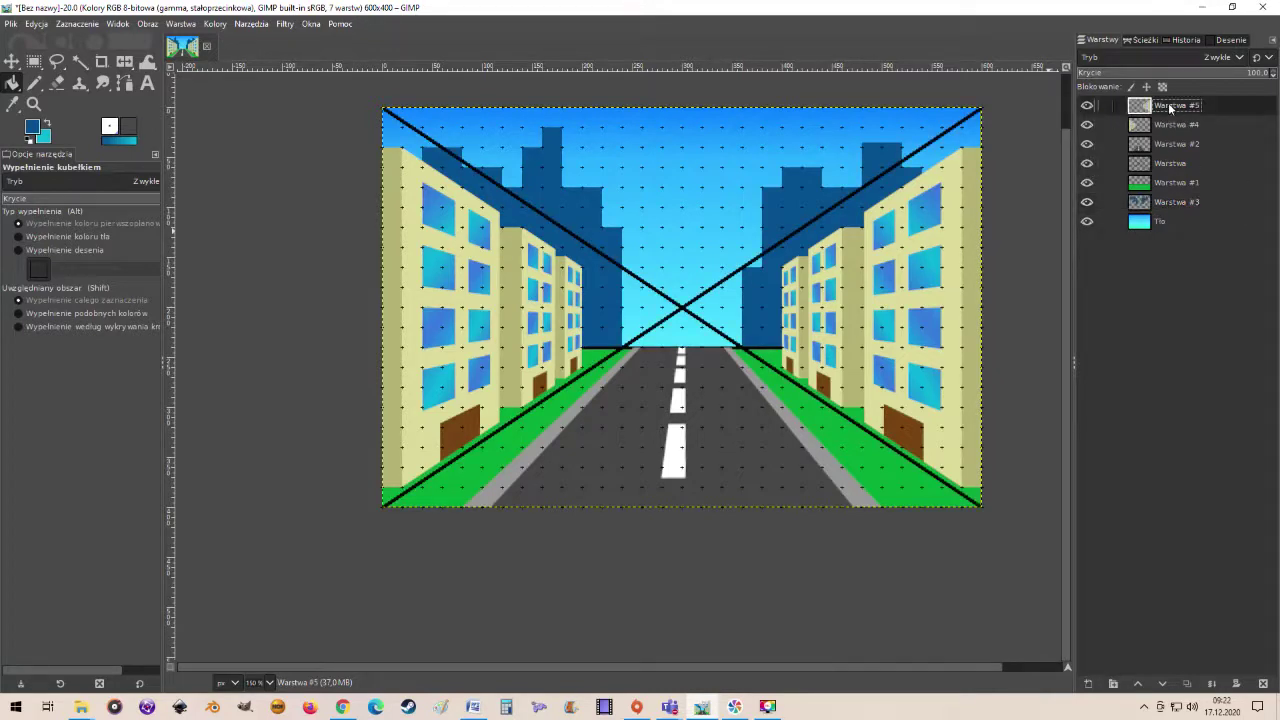
right_click(1168, 108)
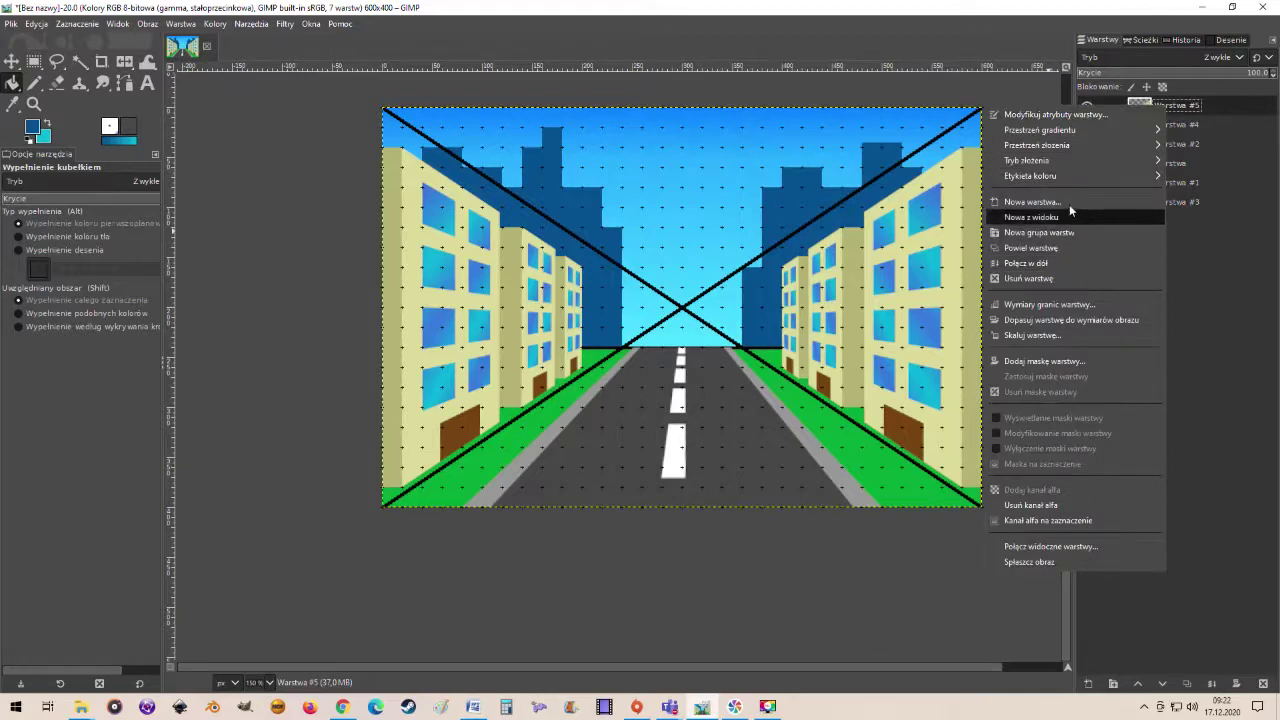
Merge Warstwa #5 down into Warstwa #4 and add a new empty top layer
left_click(1057, 264)
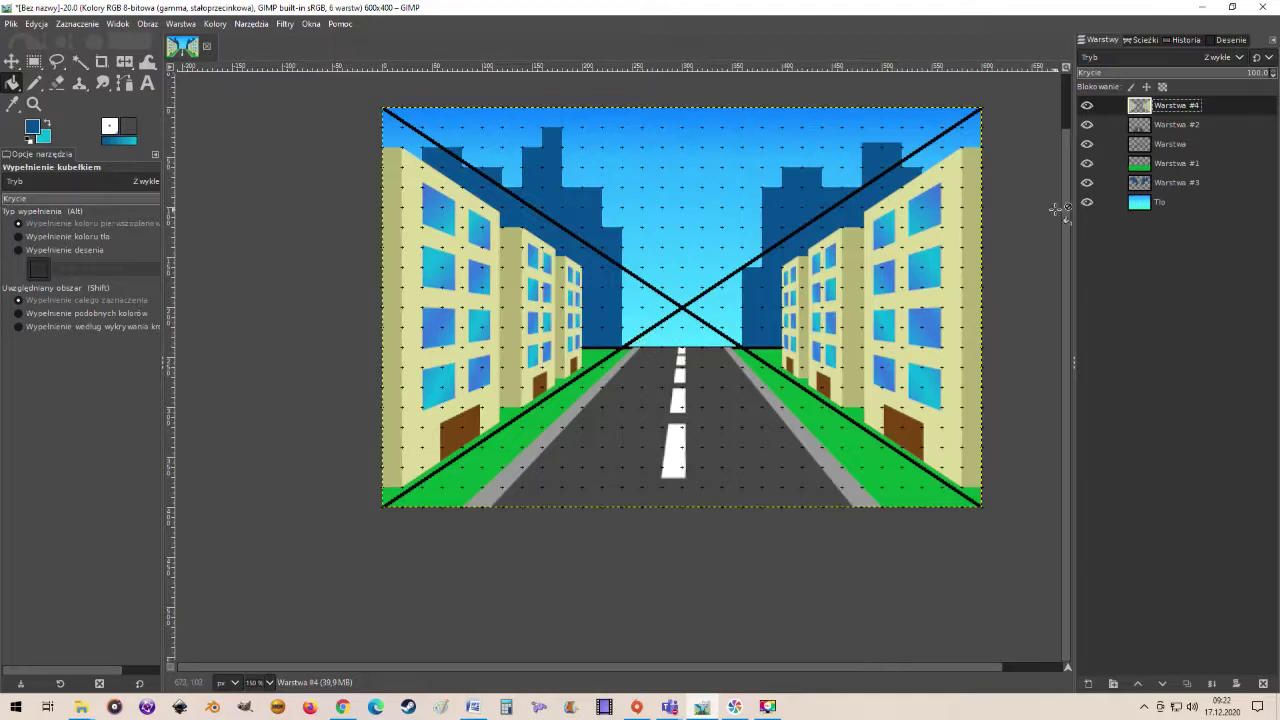
left_click(1088, 684)
left_click(1177, 671)
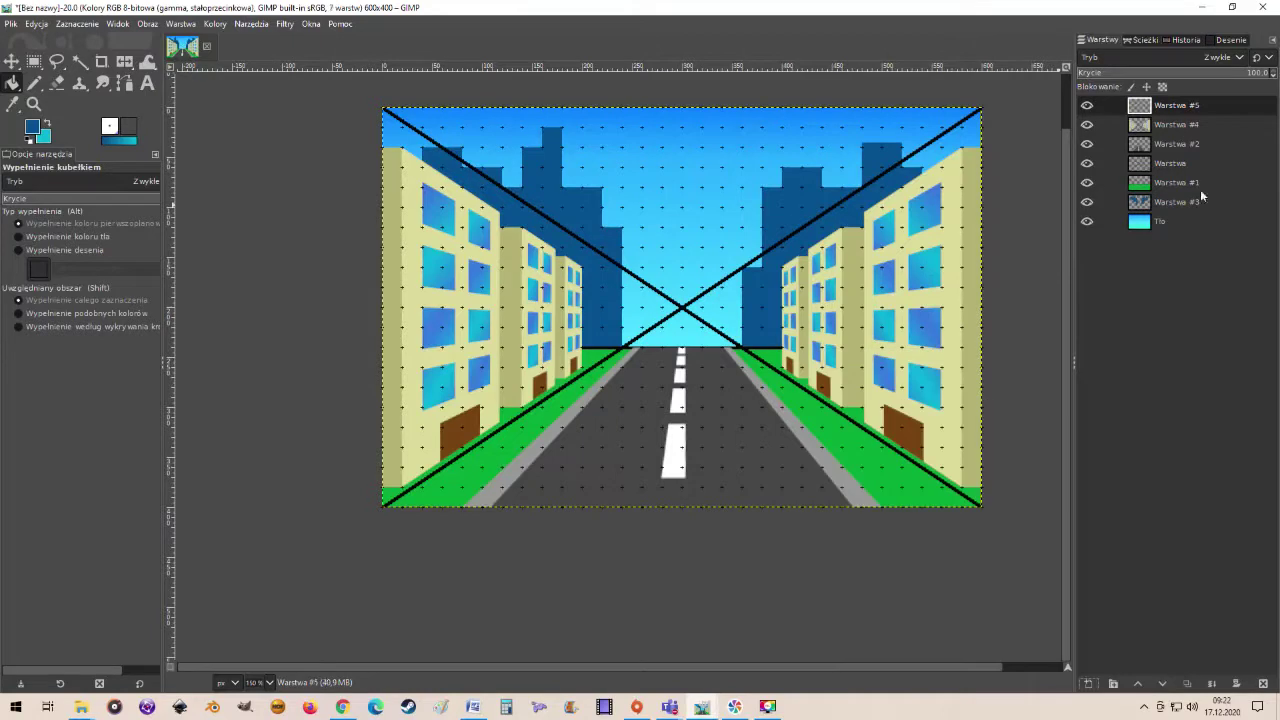
double_click(1175, 106)
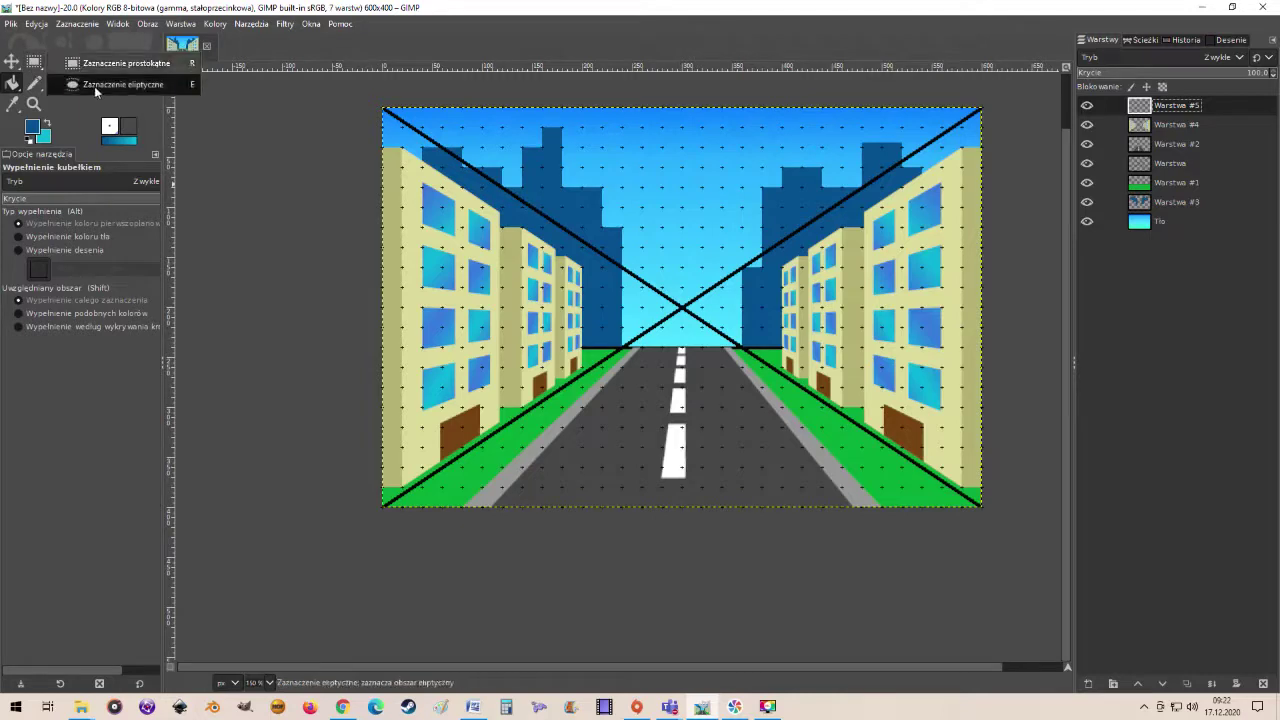
Draw a 160×160 circular selection, feathered at radius 30, around the vanishing point
left_click(96, 86)
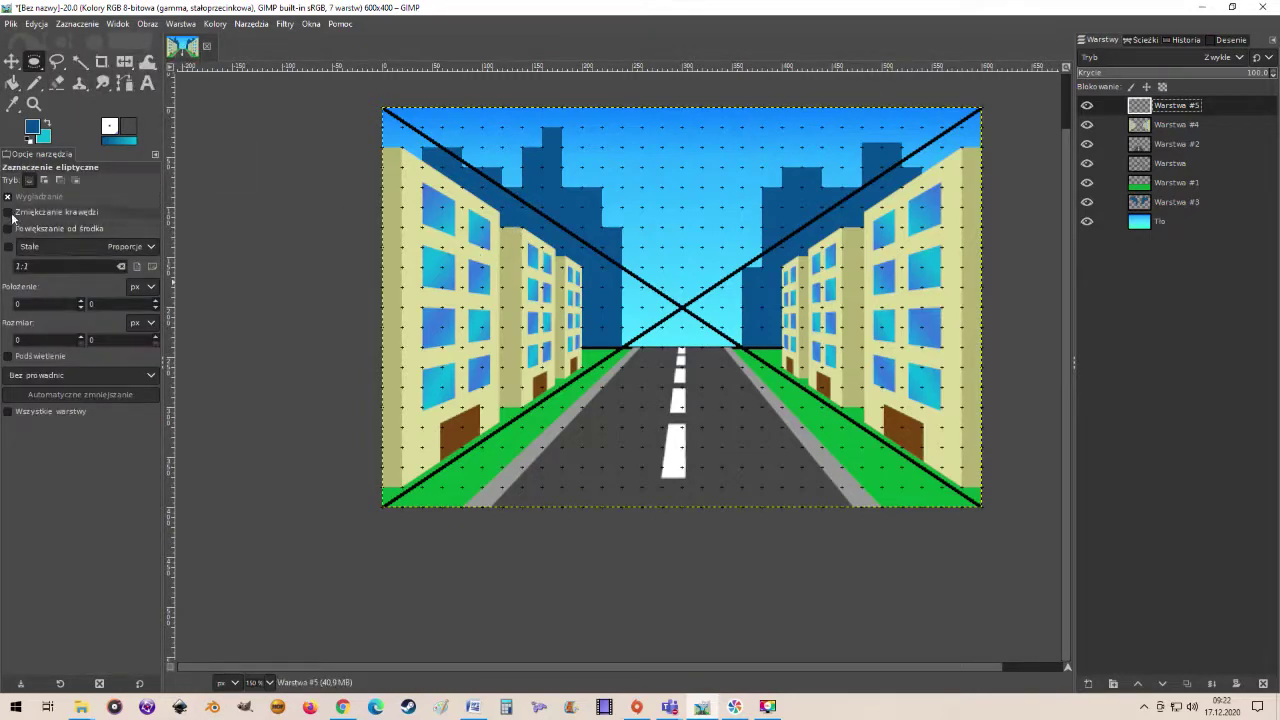
left_click(10, 213)
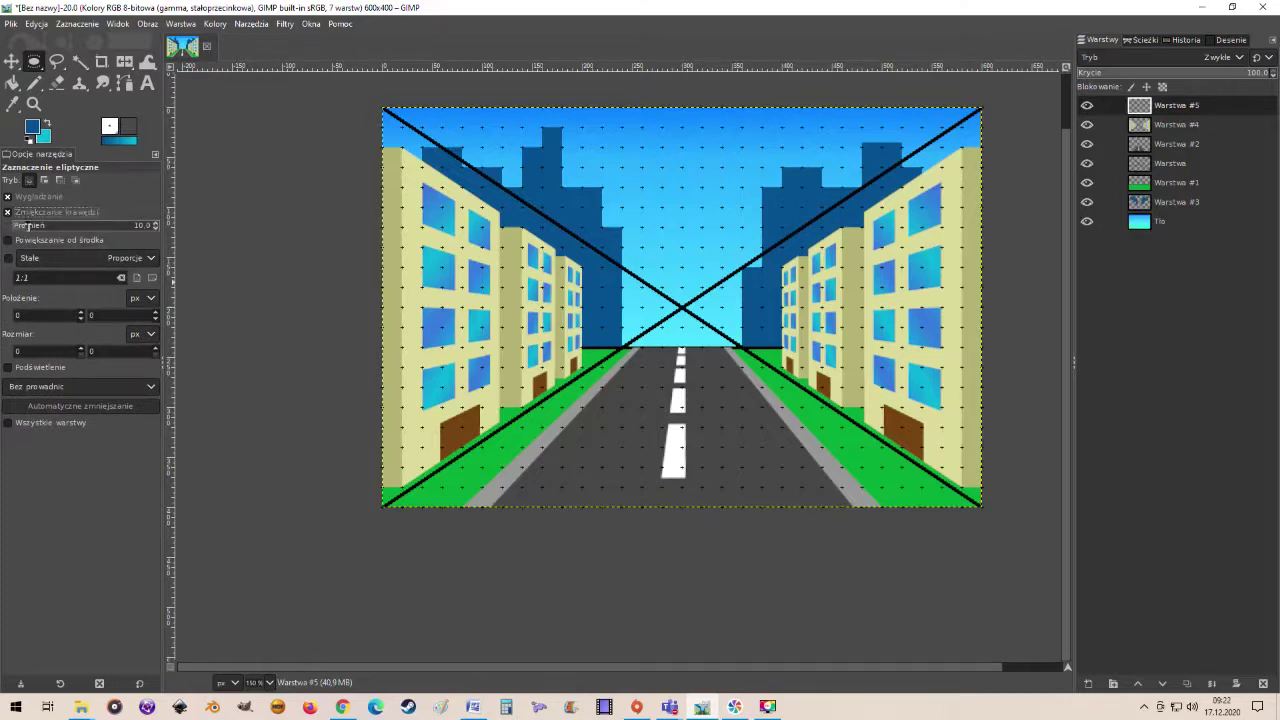
left_click_drag(29, 227, 56, 226)
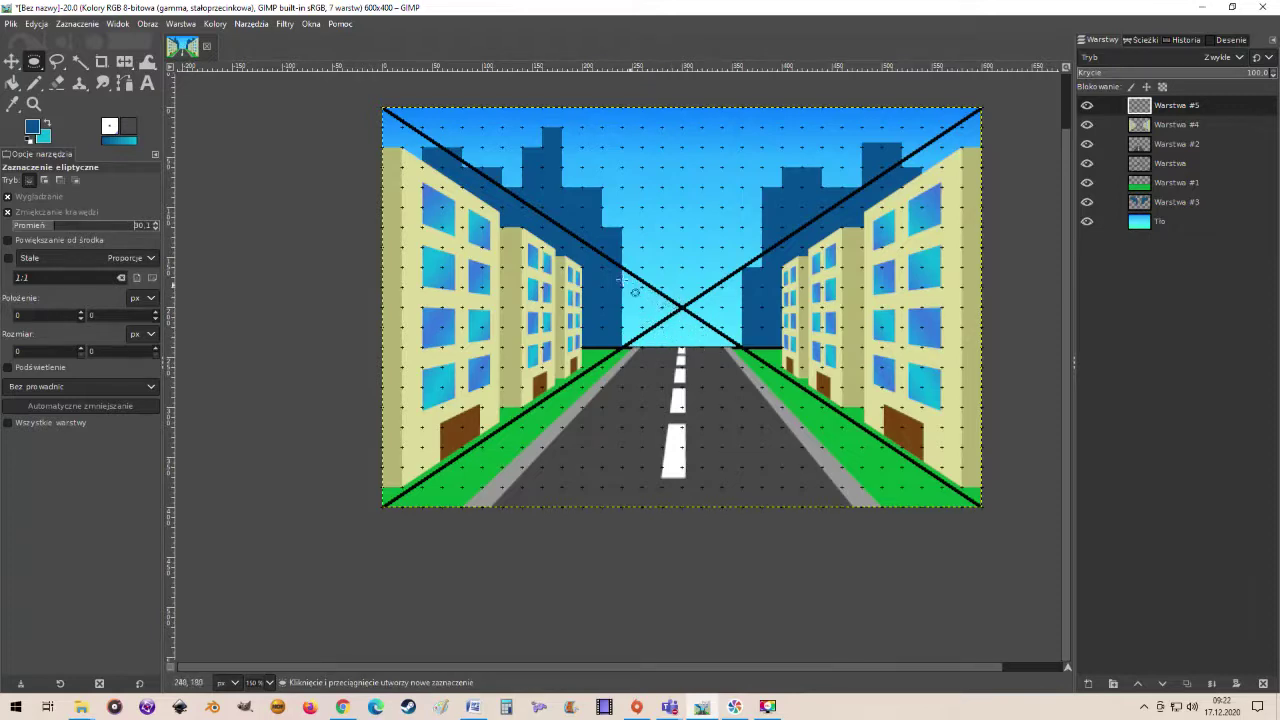
left_click_drag(604, 269, 762, 427)
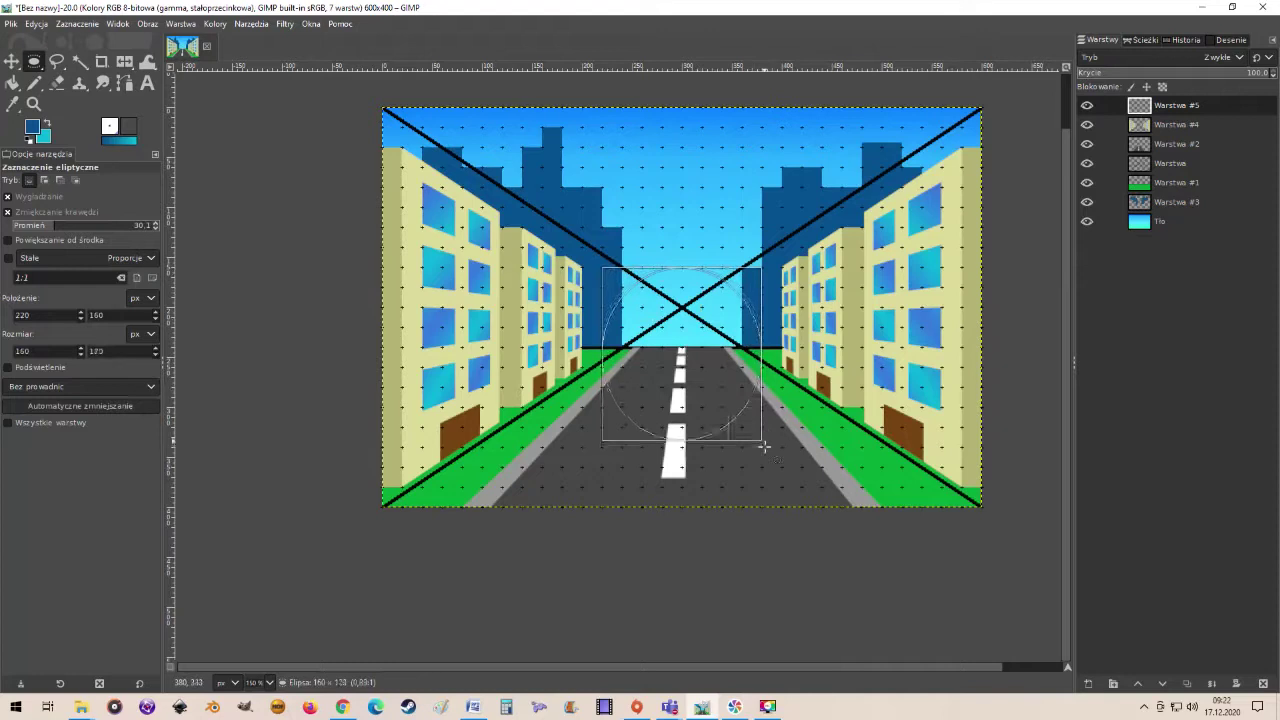
left_click(762, 427)
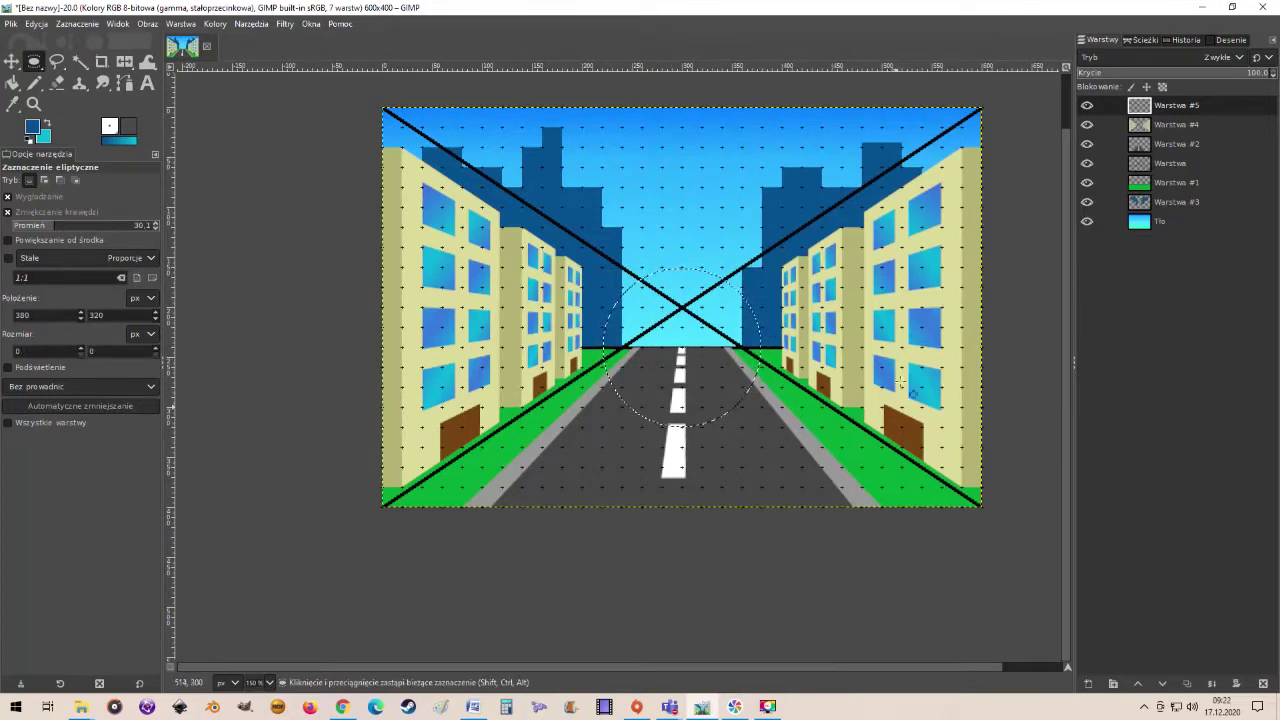
Fill the feathered circle with bright yellow for the sun, then select none
left_click(33, 127)
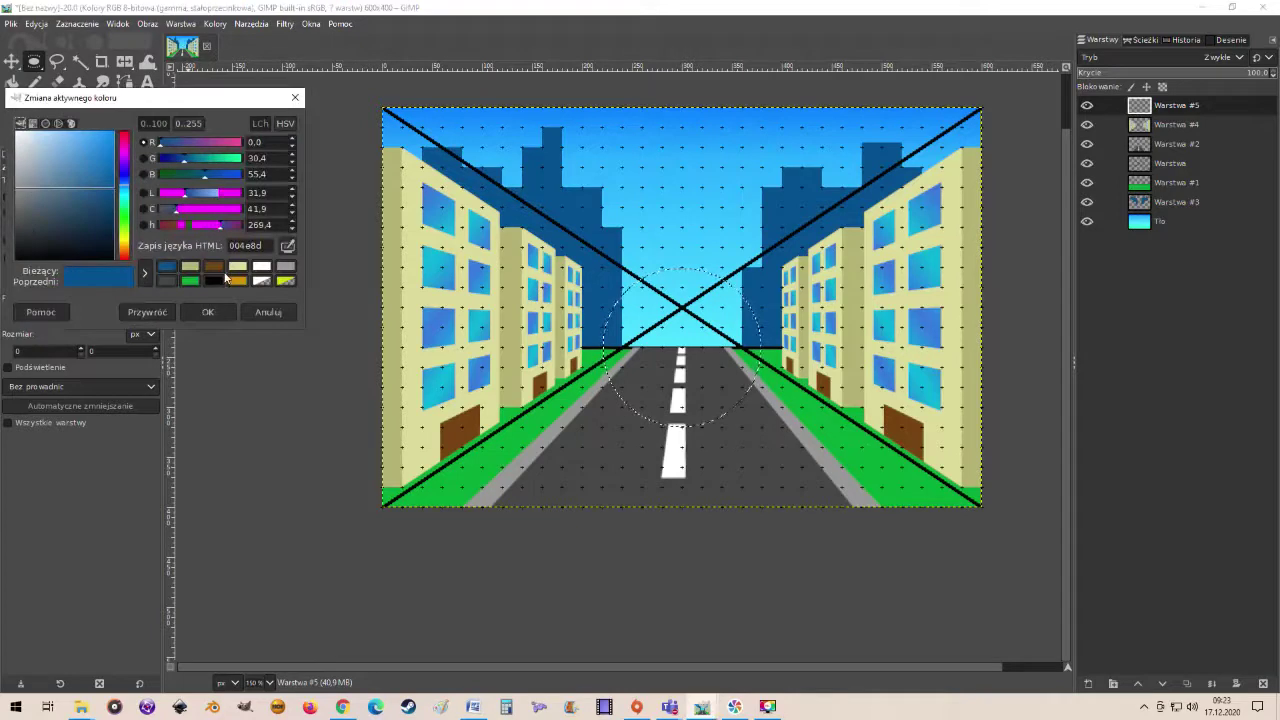
left_click(122, 240)
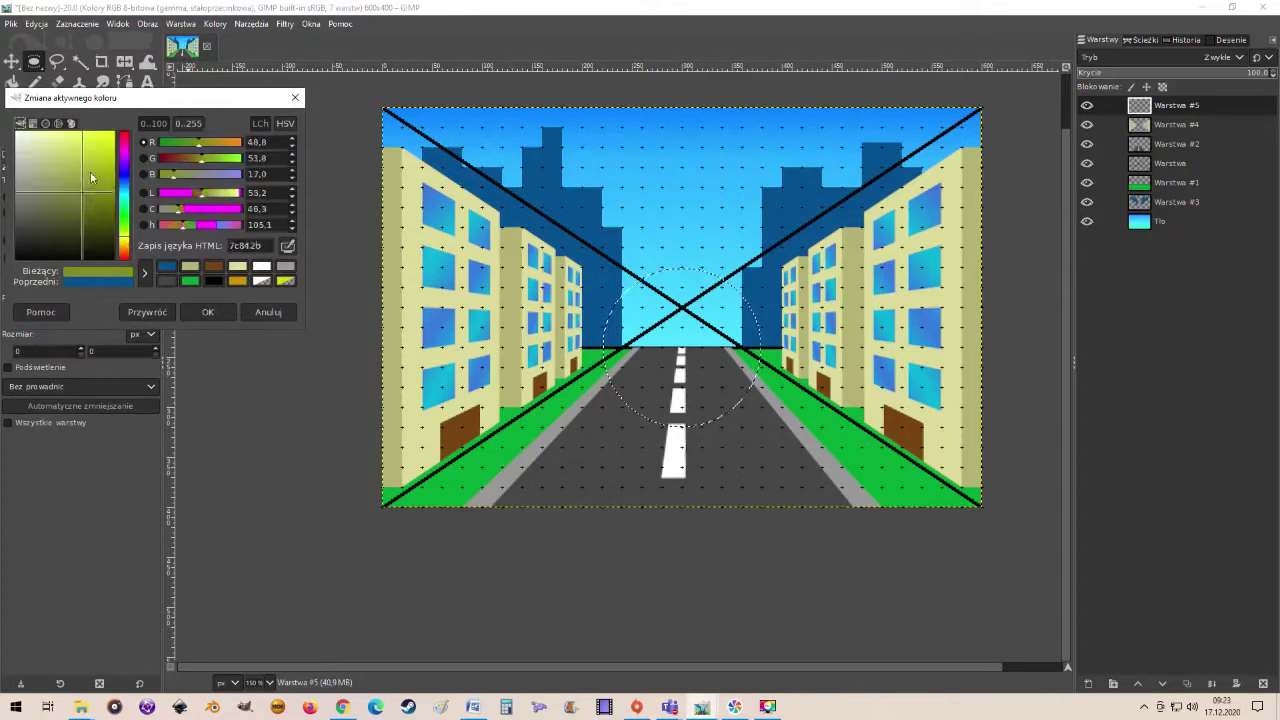
left_click_drag(90, 171, 135, 150)
left_click(216, 312)
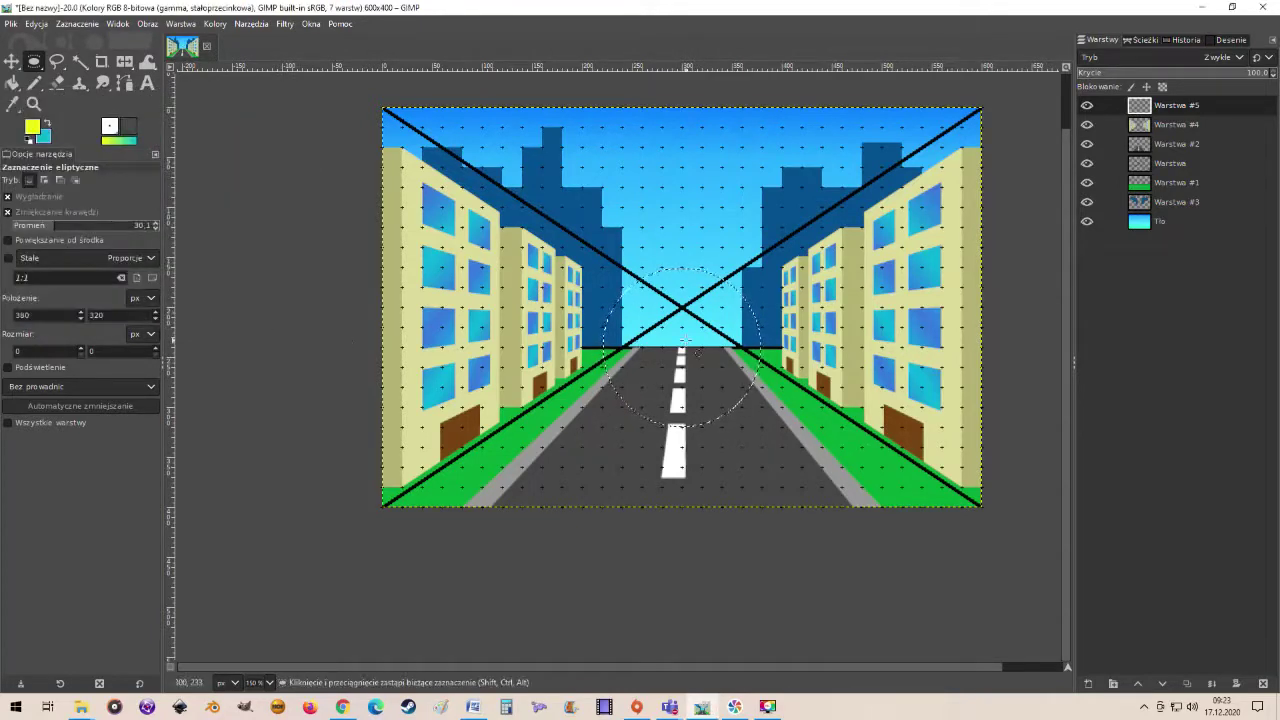
left_click(12, 83)
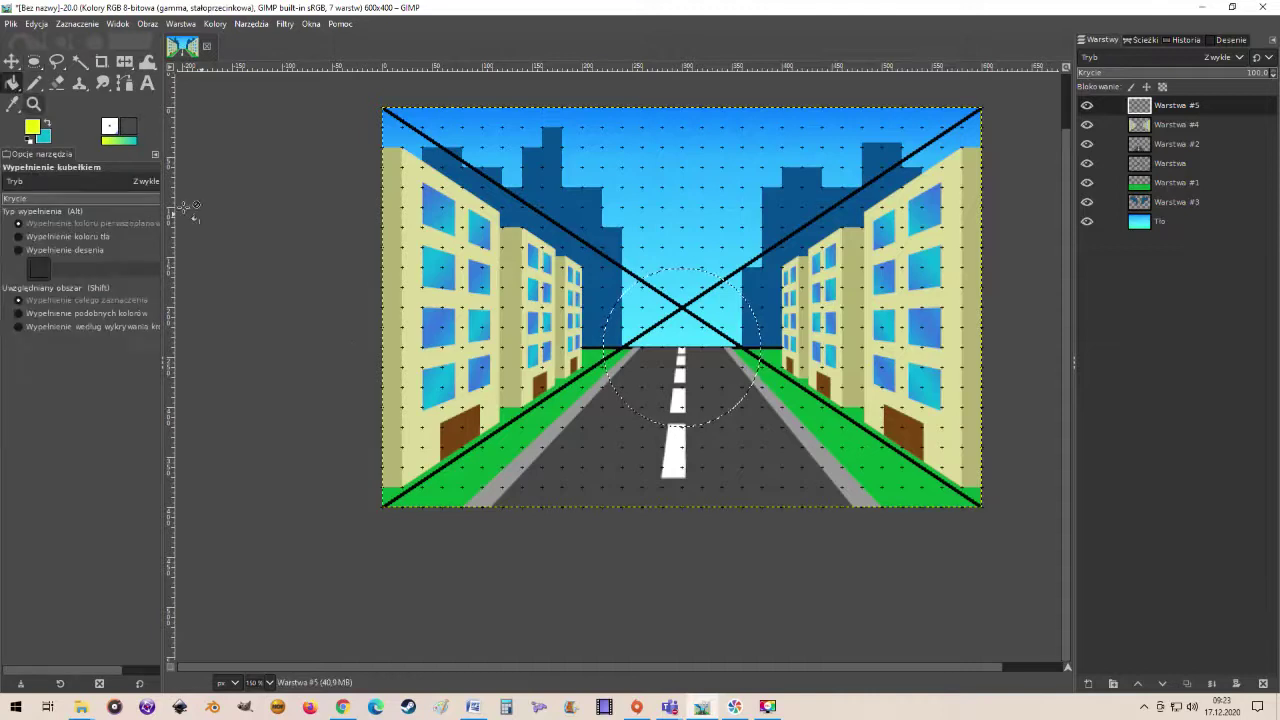
left_click(681, 342)
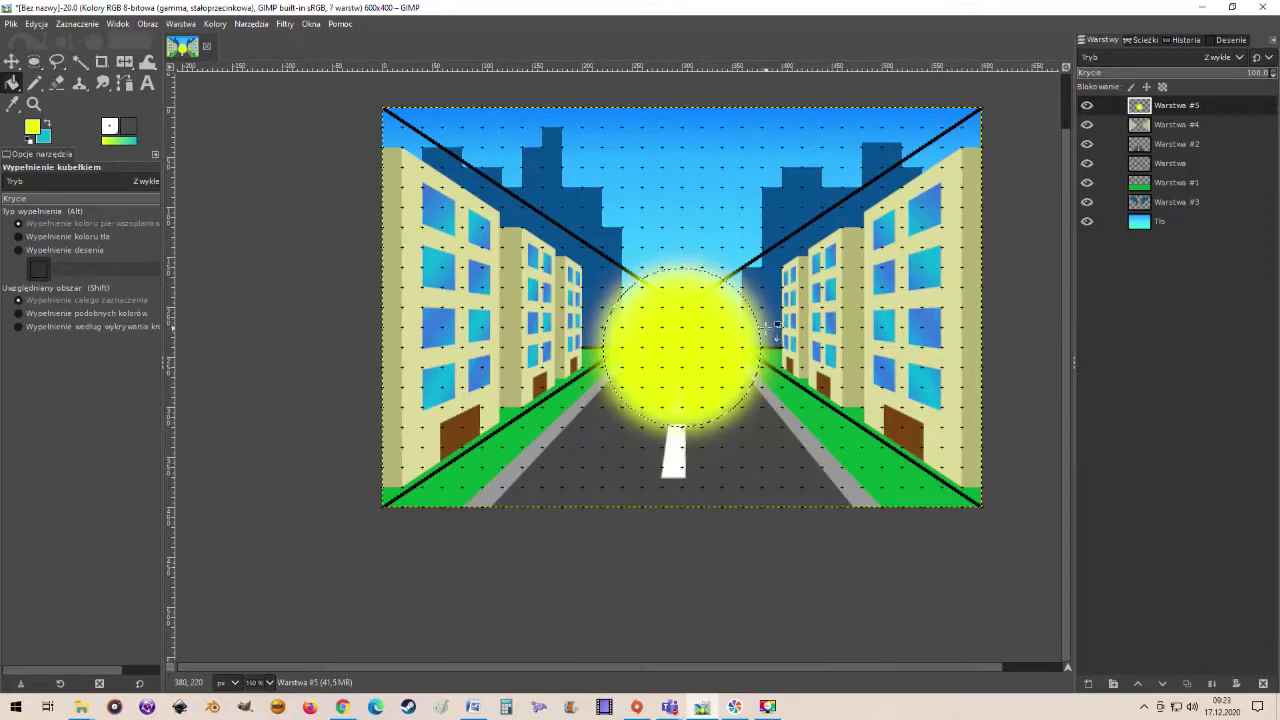
left_click(72, 27)
left_click(76, 60)
Lower the sun layer to just above Tło and hide the black perspective lines
left_click(1161, 685)
left_click(1161, 685)
left_click(1161, 685)
left_click(1161, 685)
left_click(1161, 685)
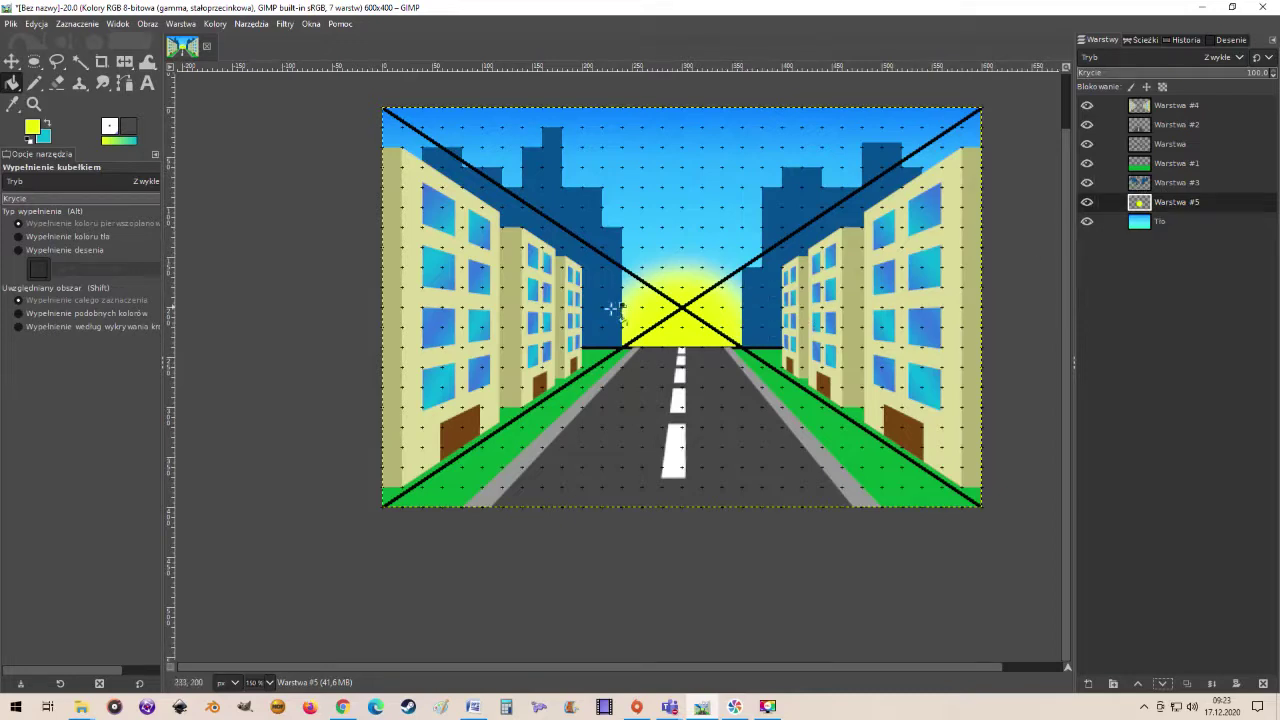
left_click(1145, 222)
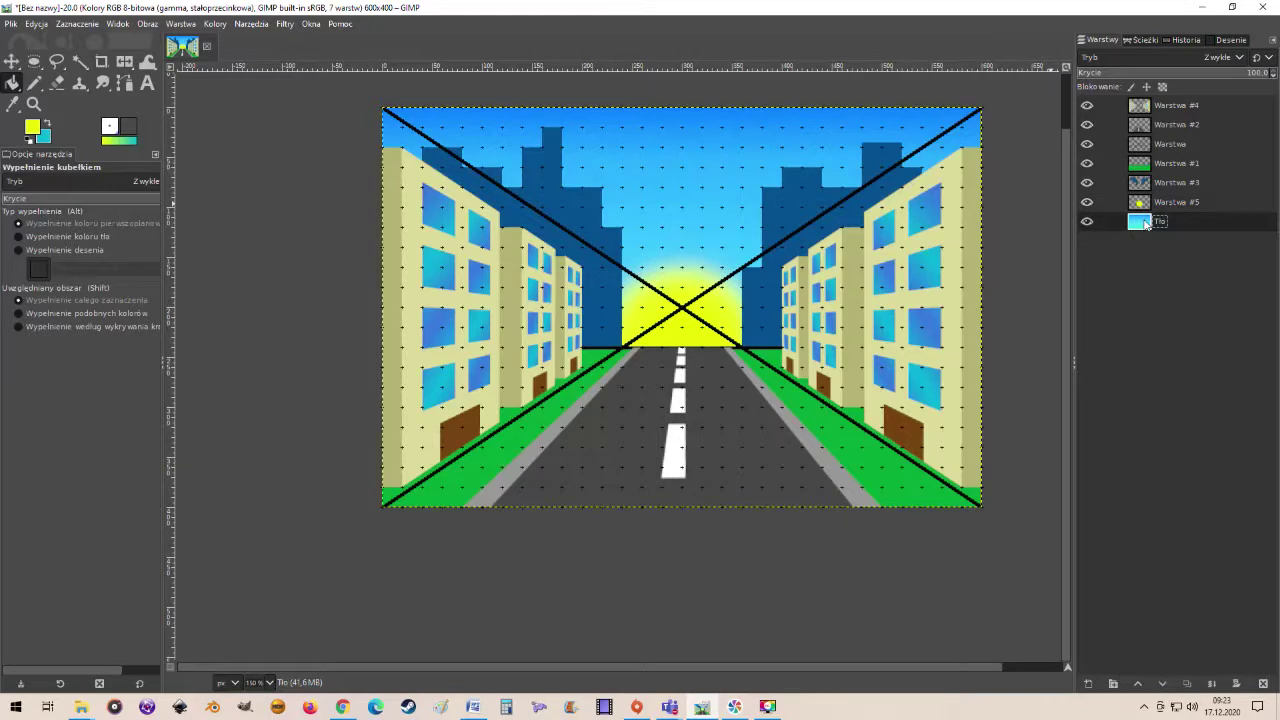
left_click(1087, 144)
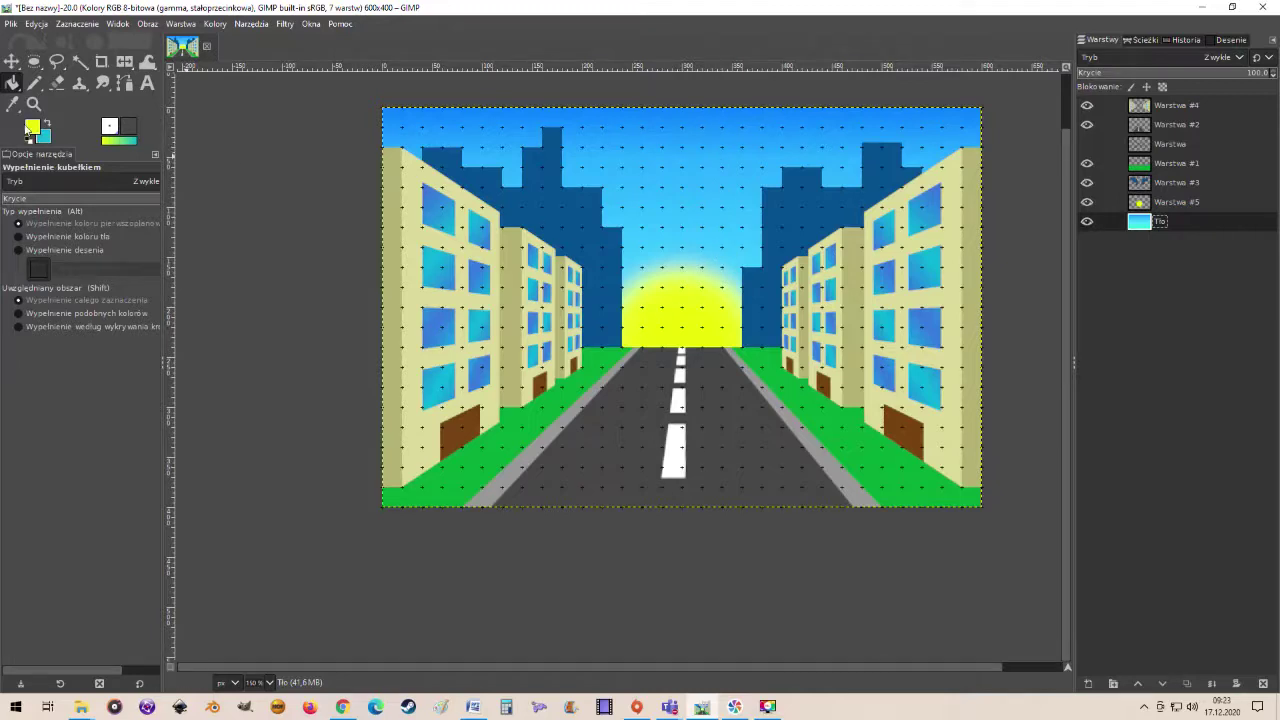
Set the foreground to a deep purple and the background to a lighter purple
left_click(33, 130)
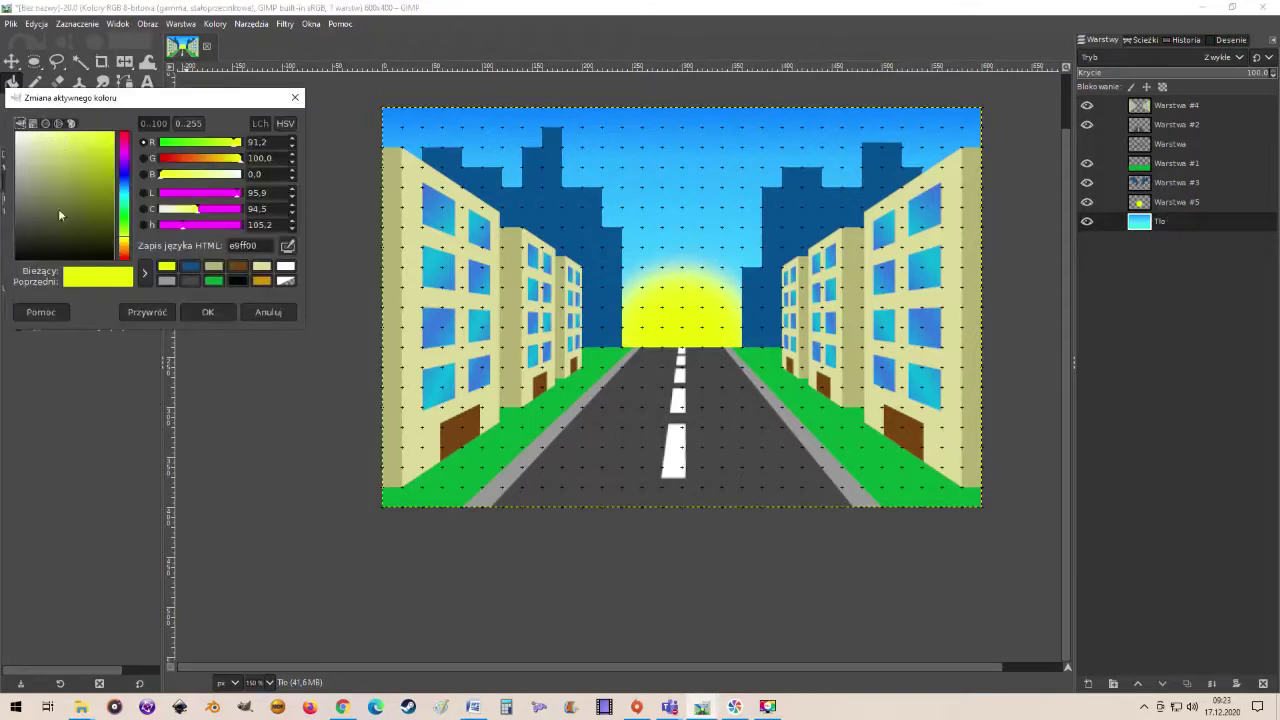
left_click_drag(124, 162, 124, 178)
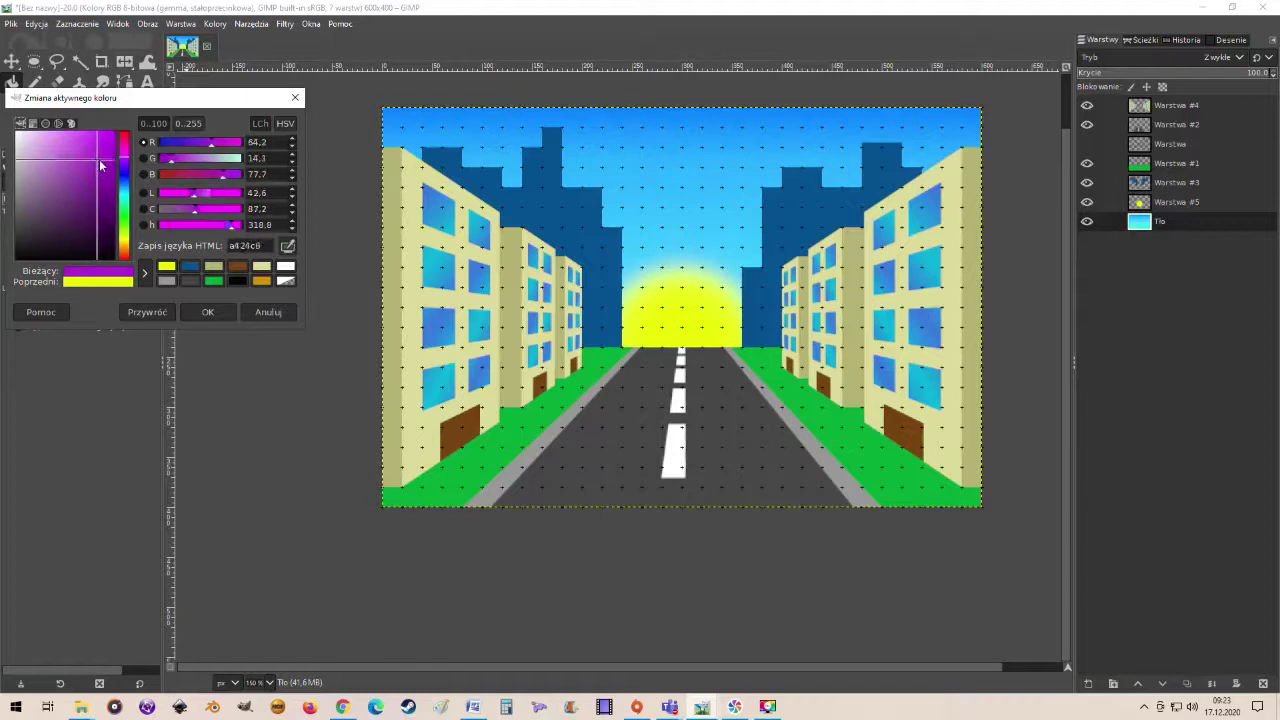
left_click(207, 312)
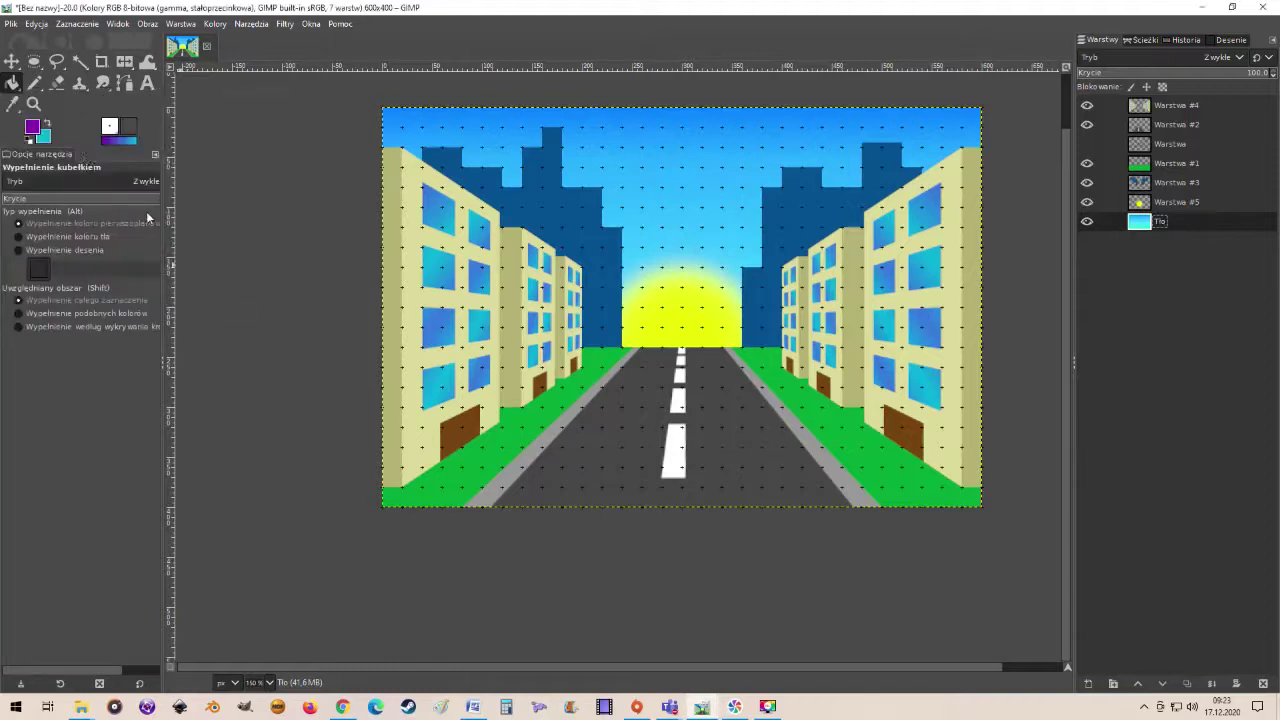
left_click(47, 140)
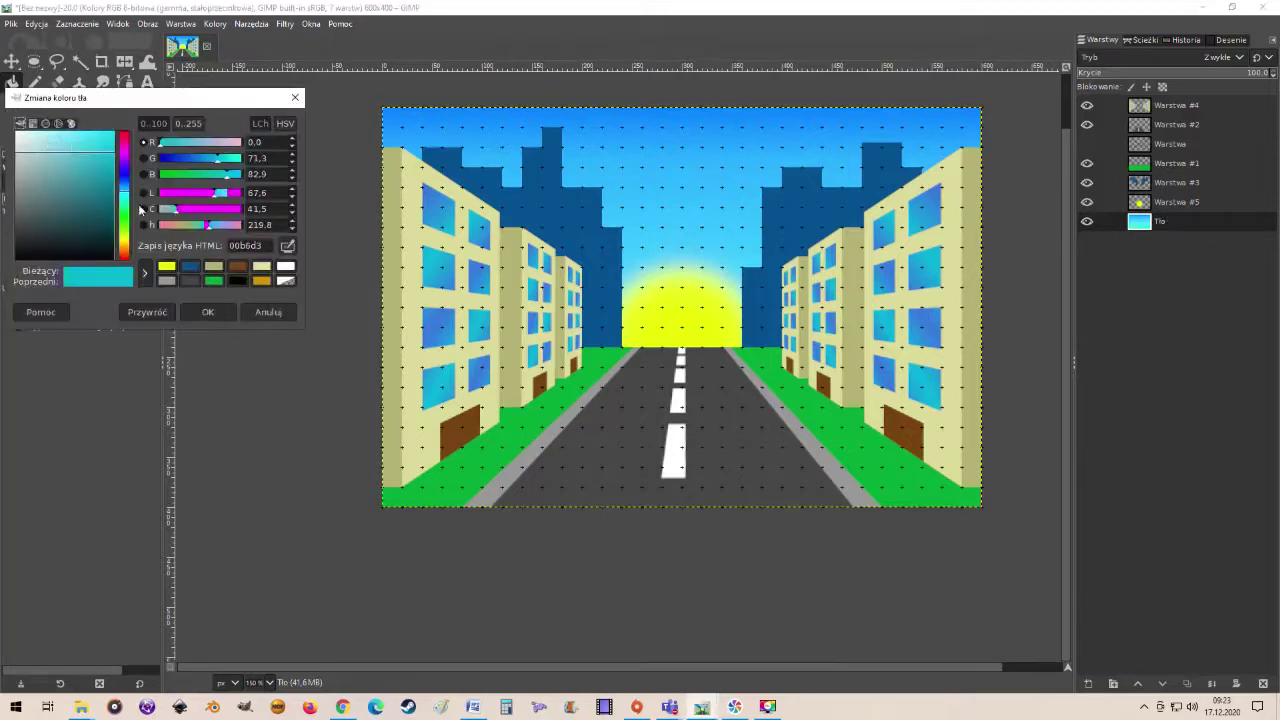
mouse_move(126, 160)
left_mouse_down()
mouse_move(124, 146)
mouse_move(80, 148)
left_mouse_up()
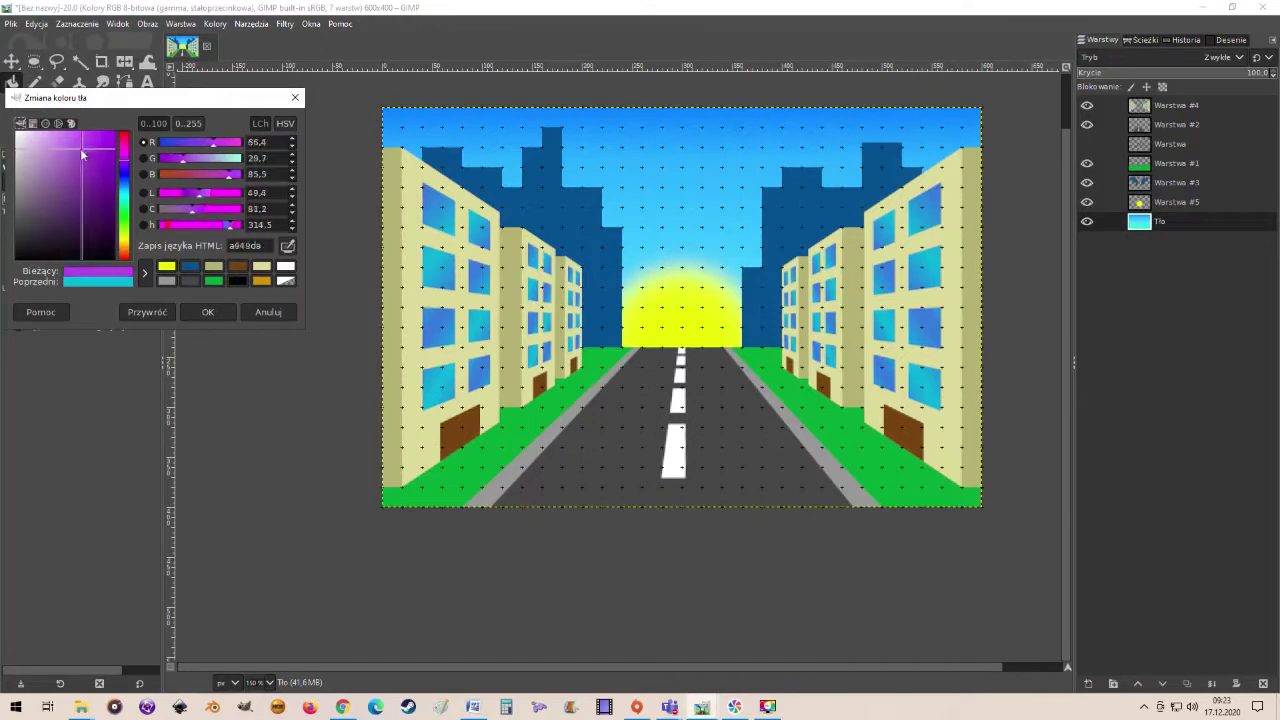
left_click(207, 312)
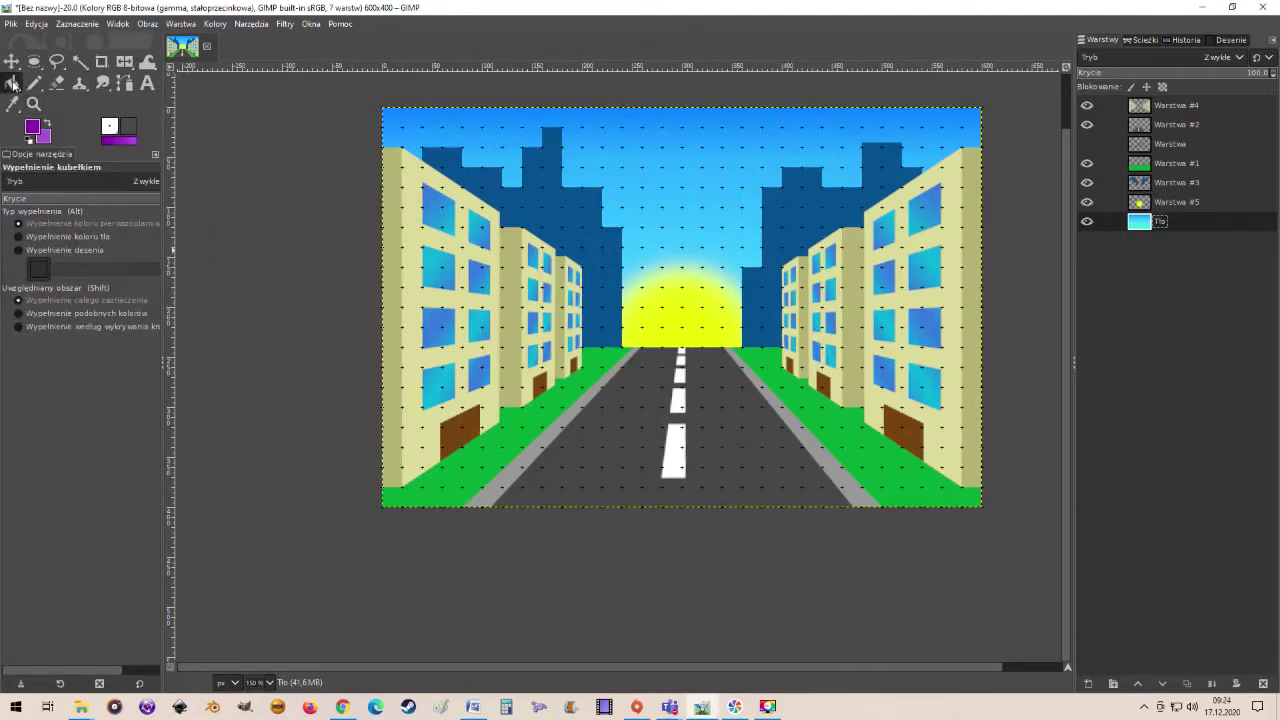
Apply a vertical non-repeating purple gradient to the sky layer, darkest at the top
mouse_move(12, 83)
left_click(70, 105)
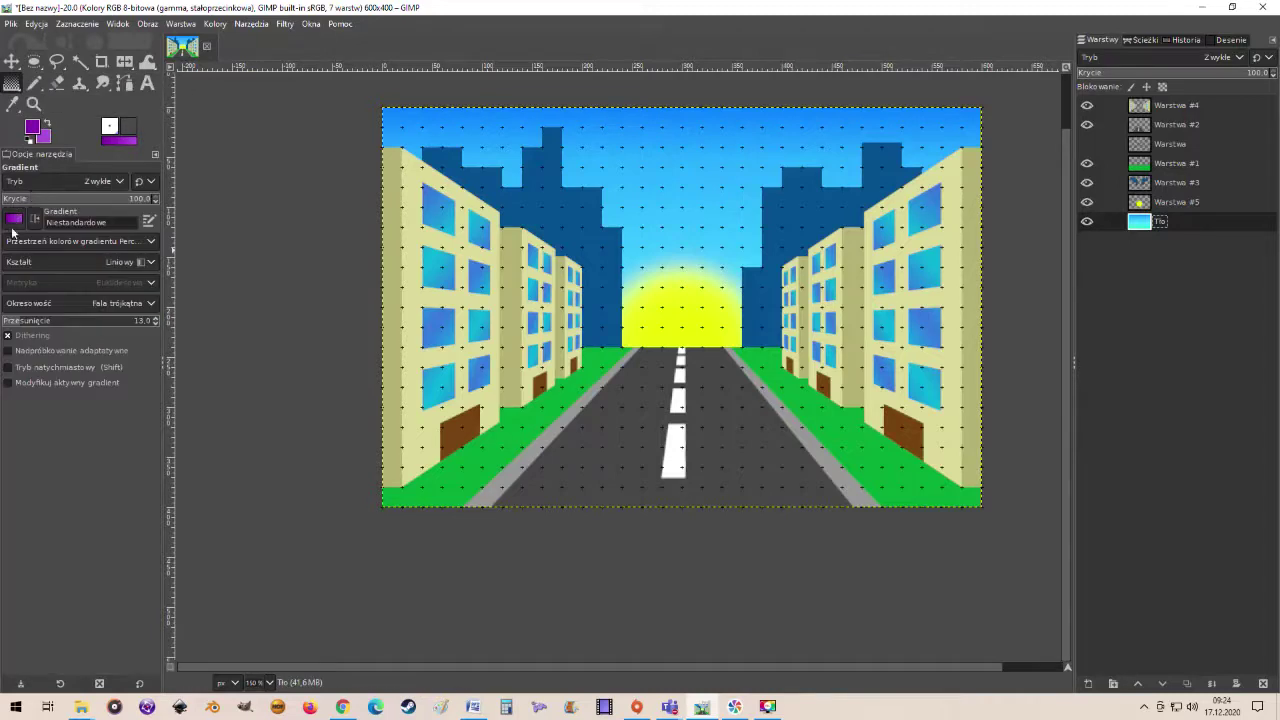
mouse_move(693, 148)
left_mouse_down()
mouse_move(681, 112)
mouse_move(693, 354)
left_mouse_up()
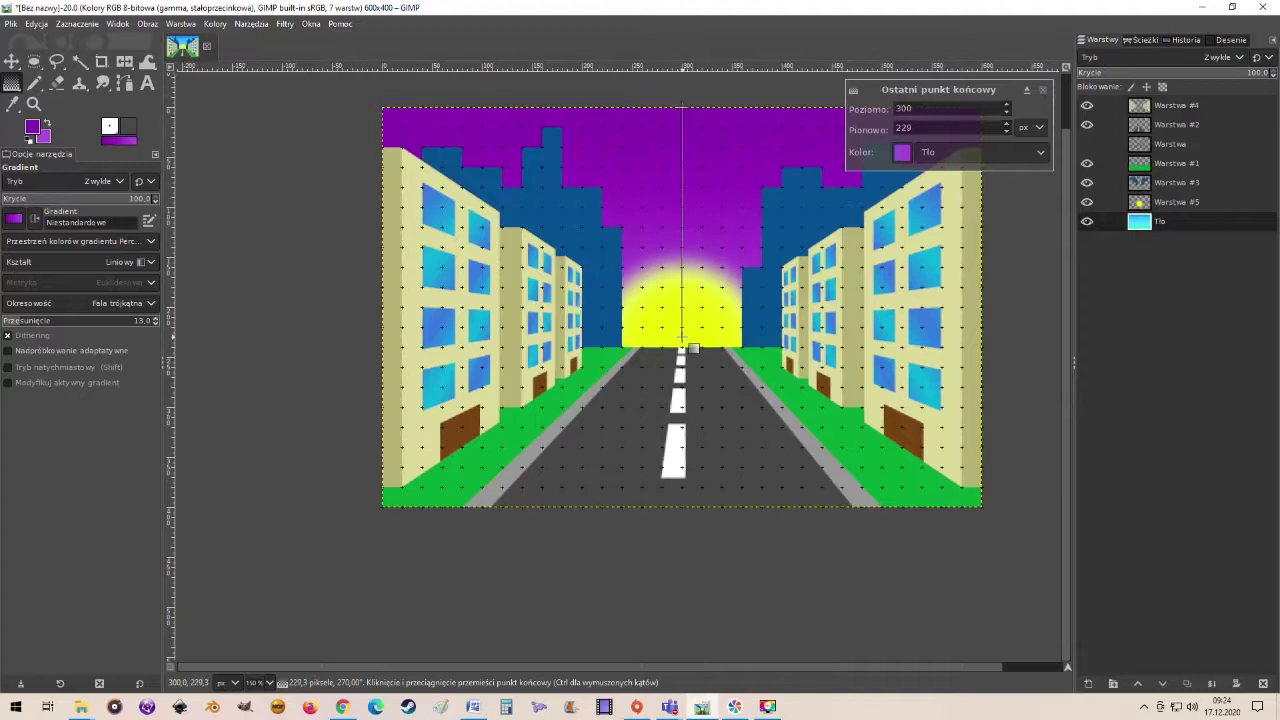
left_click(150, 303)
left_click(105, 320)
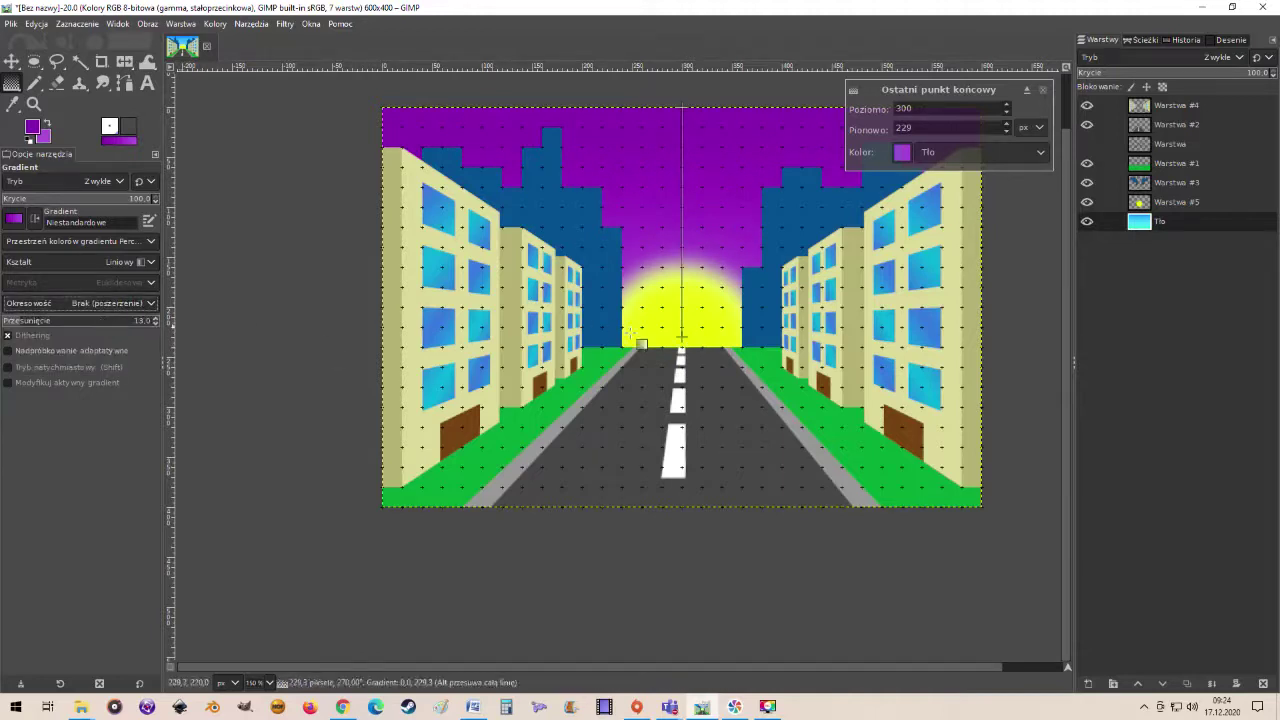
left_click_drag(682, 336, 680, 211)
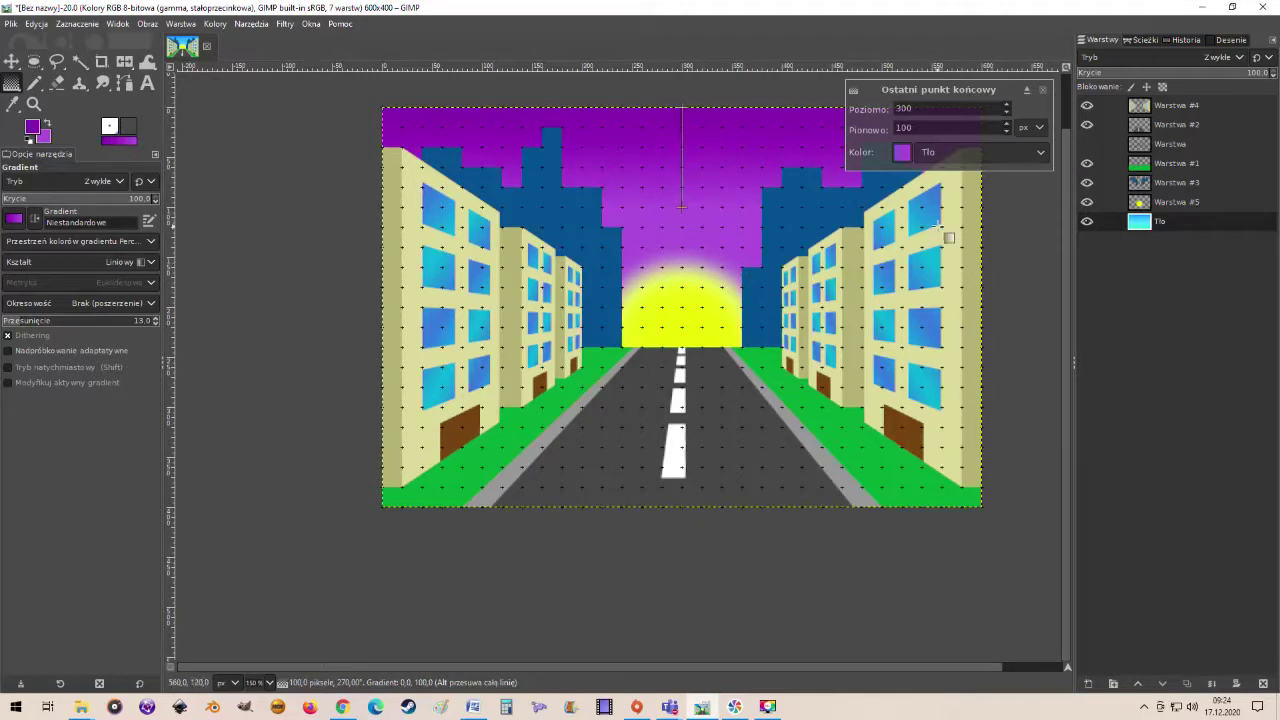
key("Return")
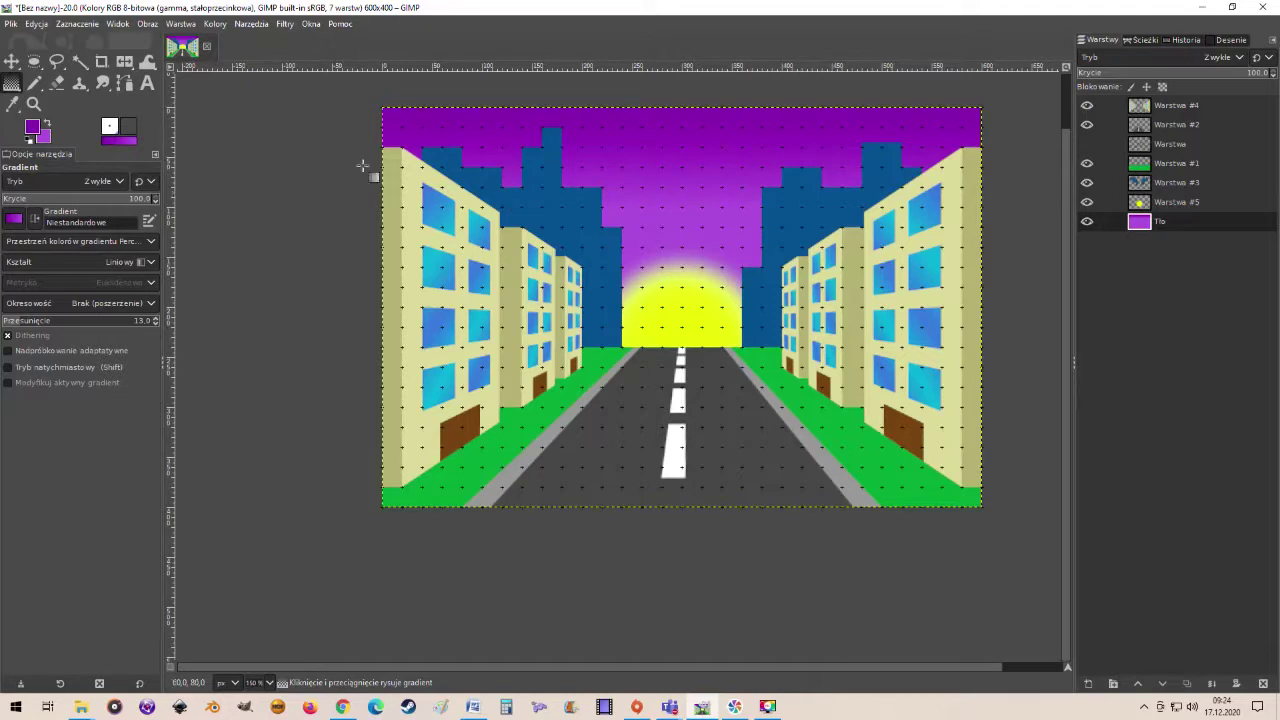
Set the image grid spacing to 10 px and switch to the Pencil tool
left_click(146, 24)
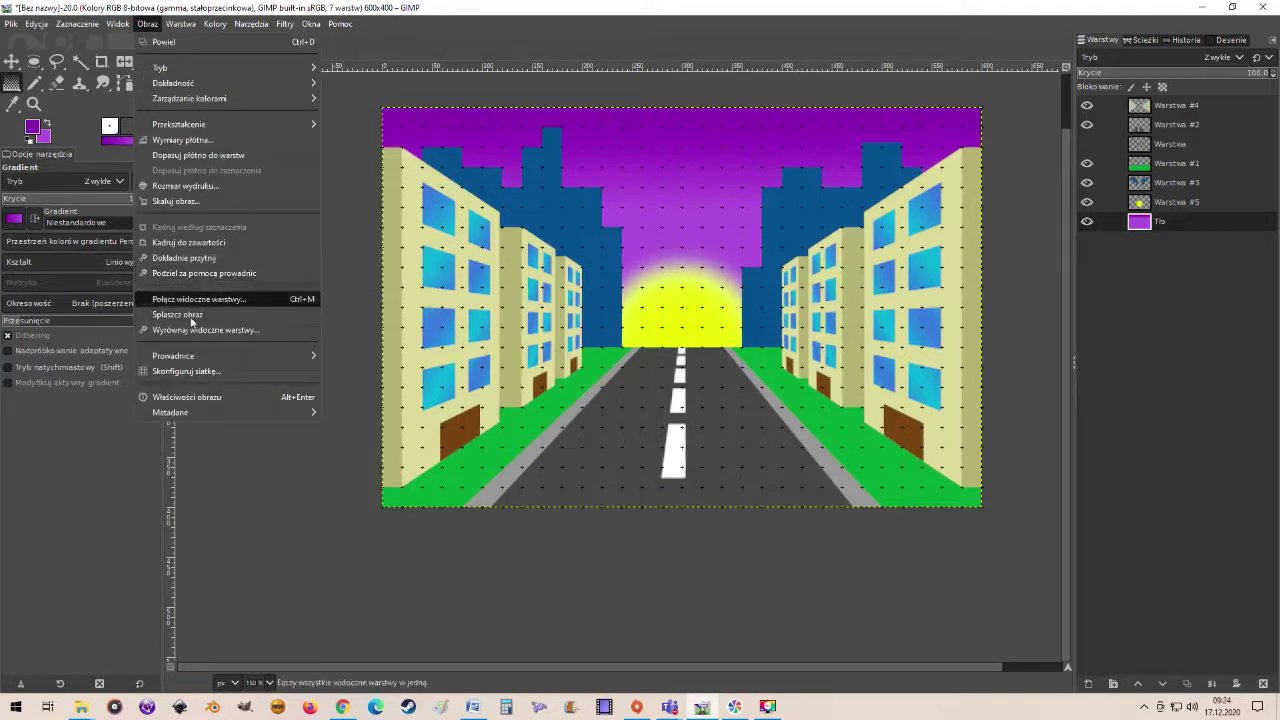
left_click(192, 371)
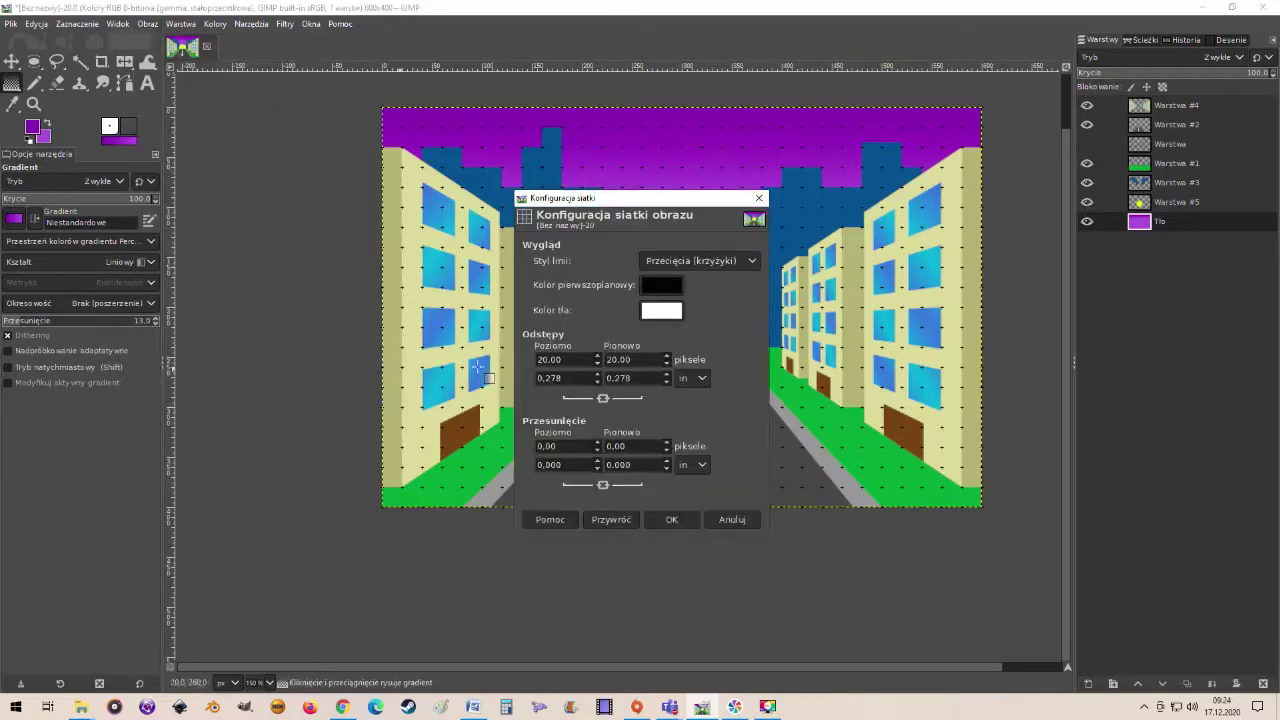
left_click(597, 363)
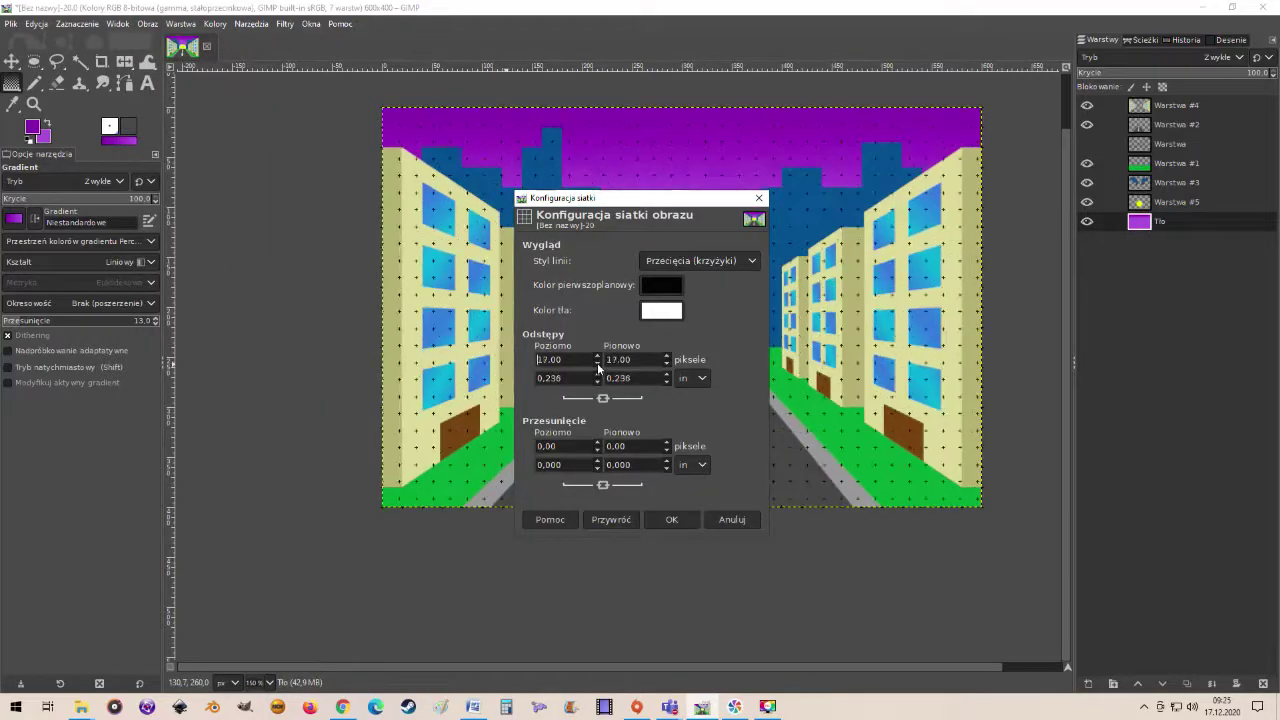
left_click(597, 363)
left_click(597, 363)
left_click(597, 363)
left_click(597, 363)
left_click(597, 363)
left_click(597, 363)
left_click(597, 363)
left_click(671, 520)
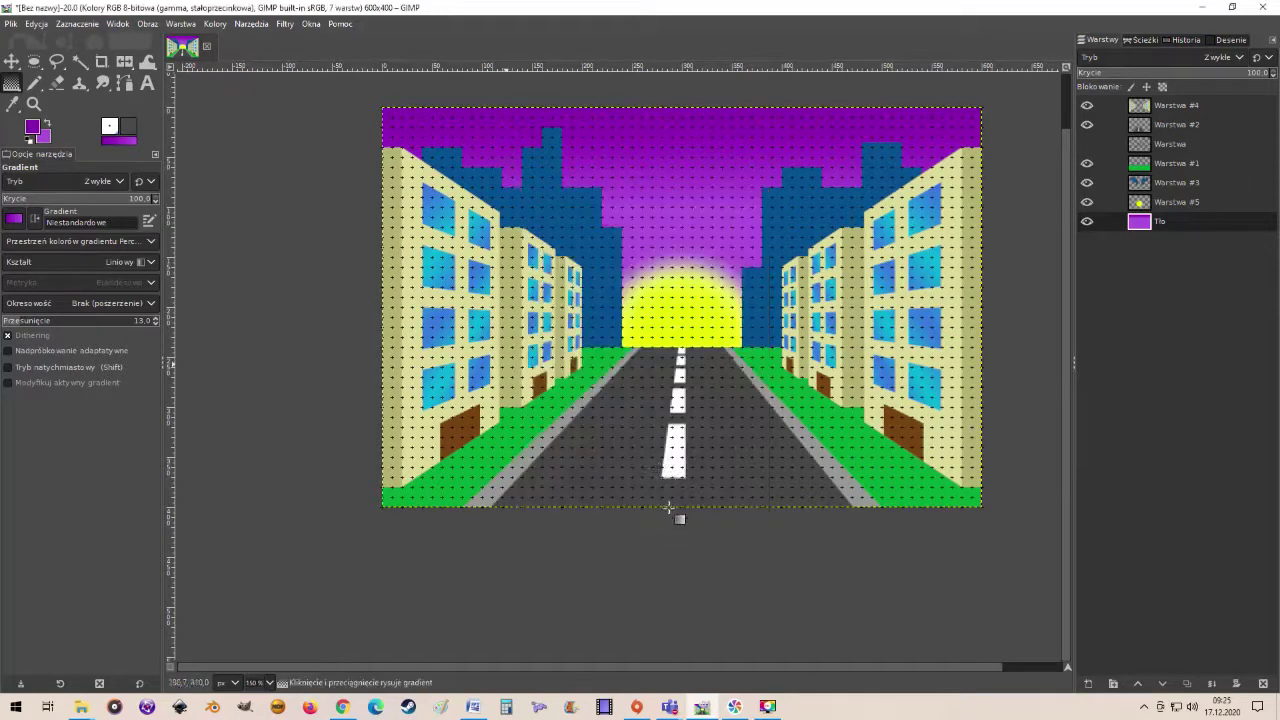
left_click(34, 85)
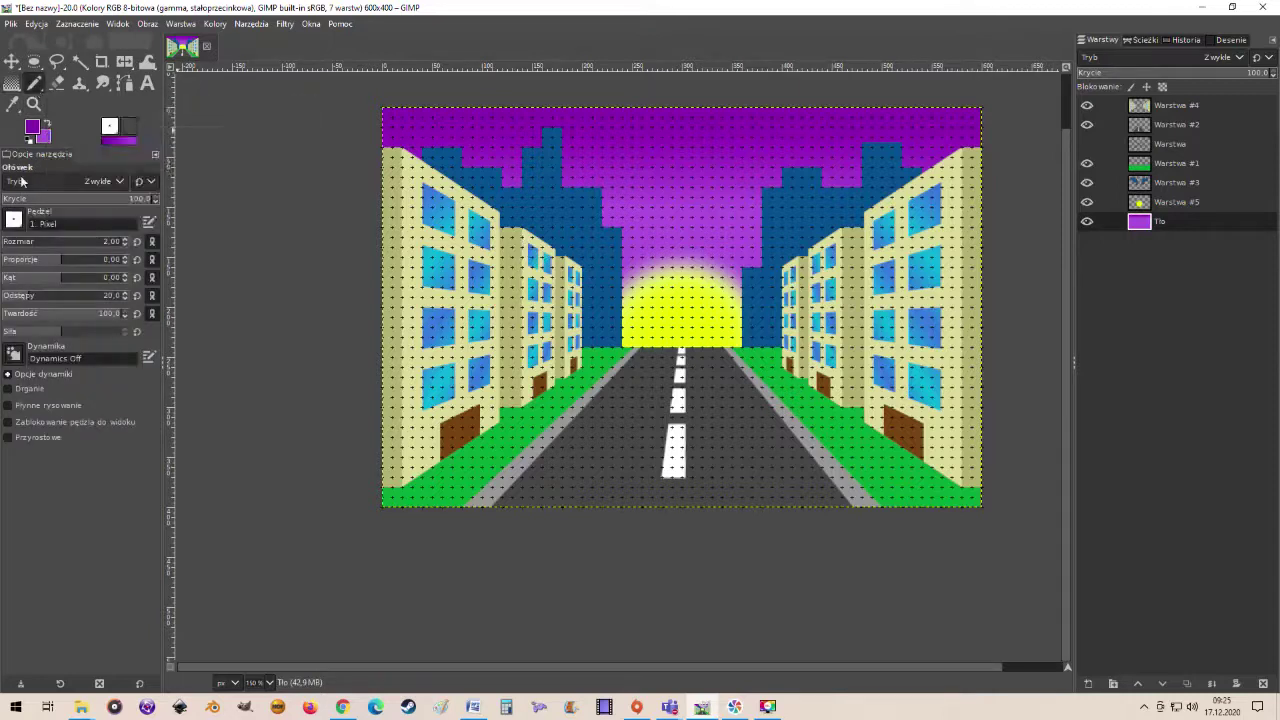
left_click(37, 133)
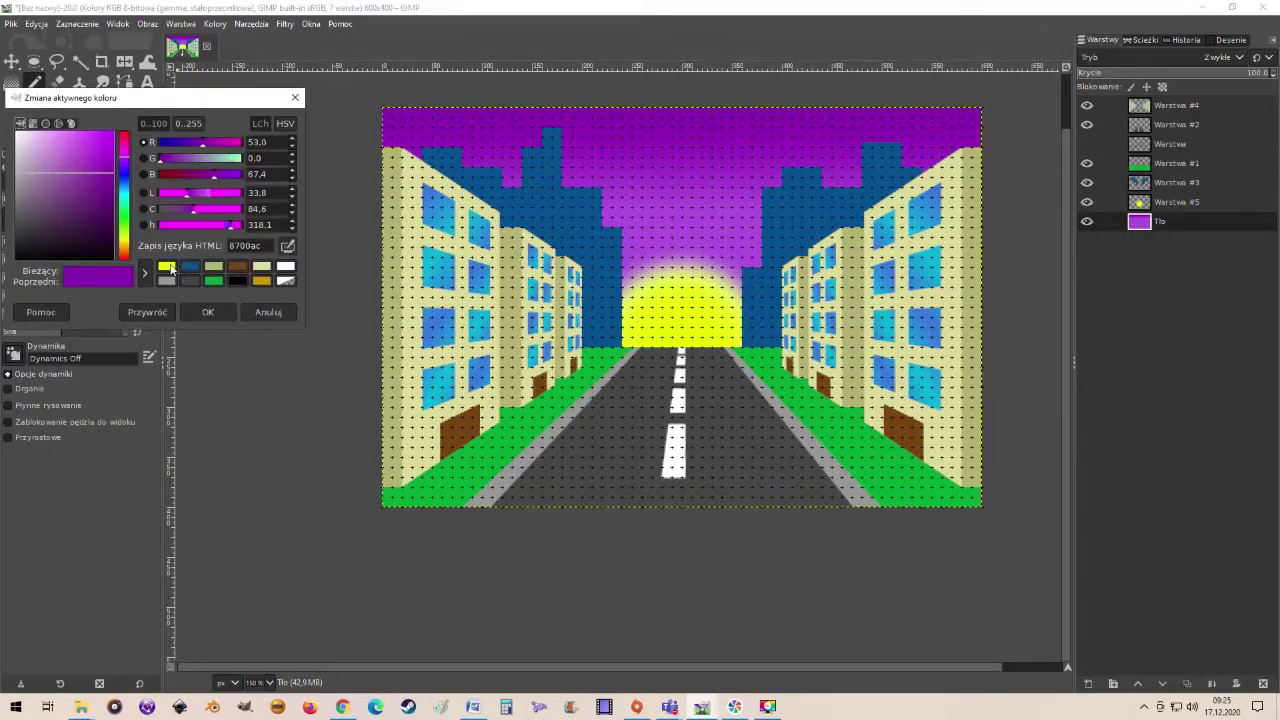
Restore yellow as the foreground colour and make Warstwa #3 the active layer
left_click(167, 268)
left_click(207, 312)
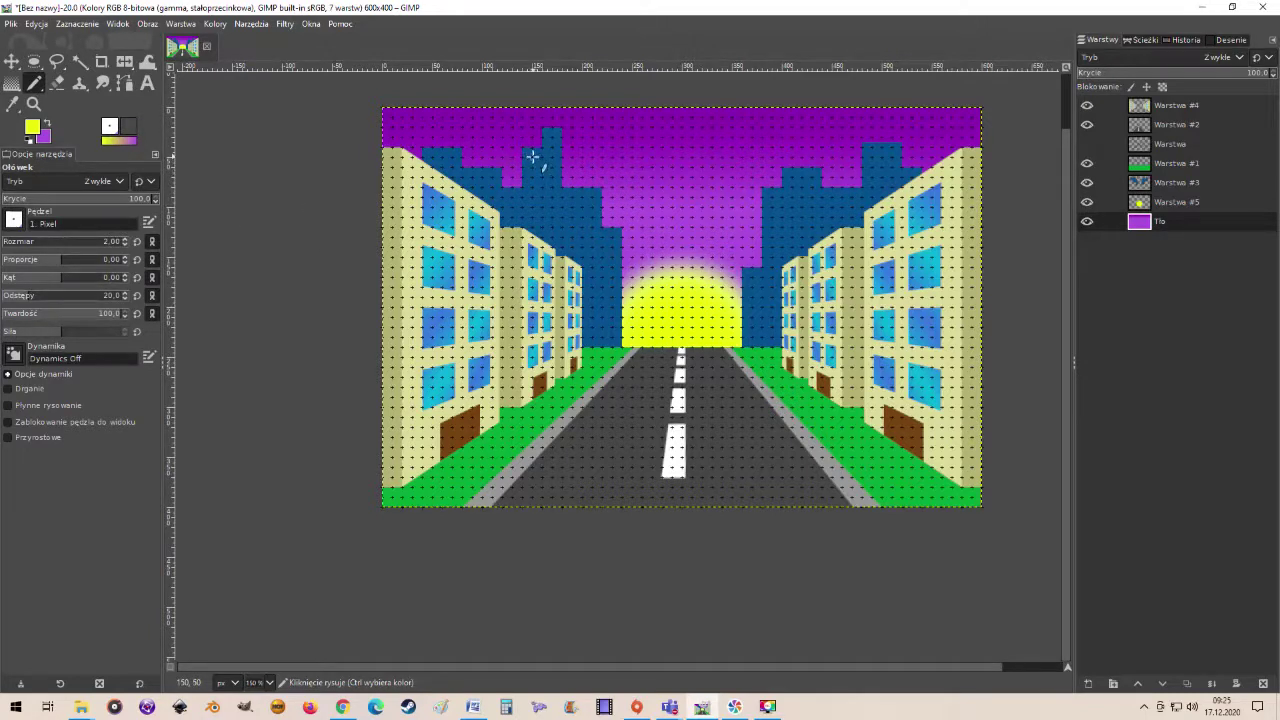
left_click(532, 157)
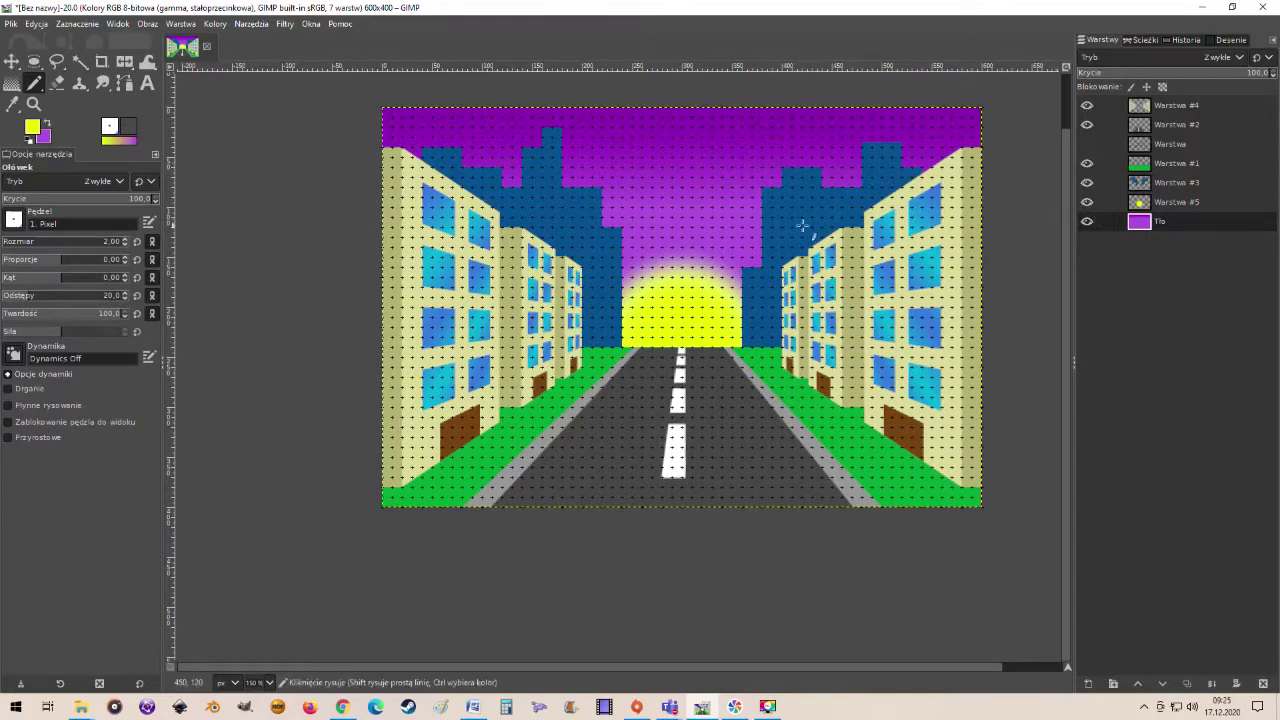
left_click(1158, 187)
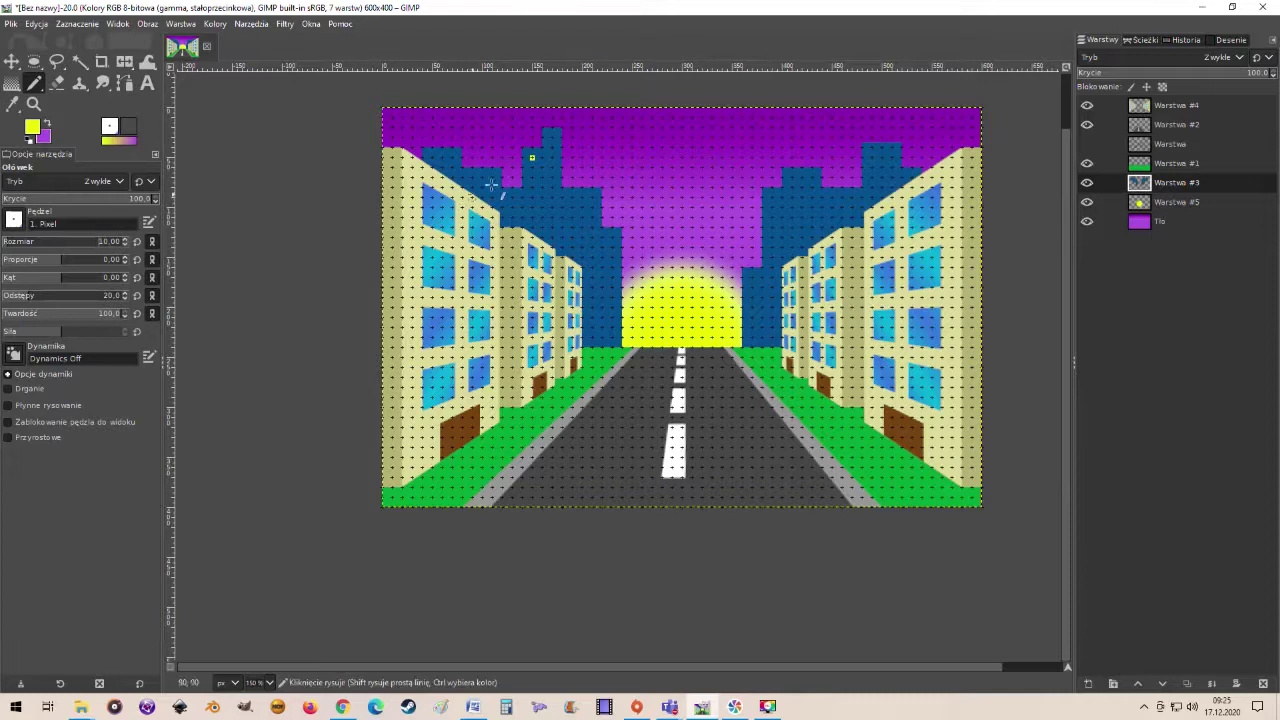
Dot about a dozen yellow Pencil windows across the left skyline towers
left_click(532, 158)
left_click(552, 158)
left_click(532, 178)
left_click(572, 198)
left_click(572, 218)
left_click(482, 178)
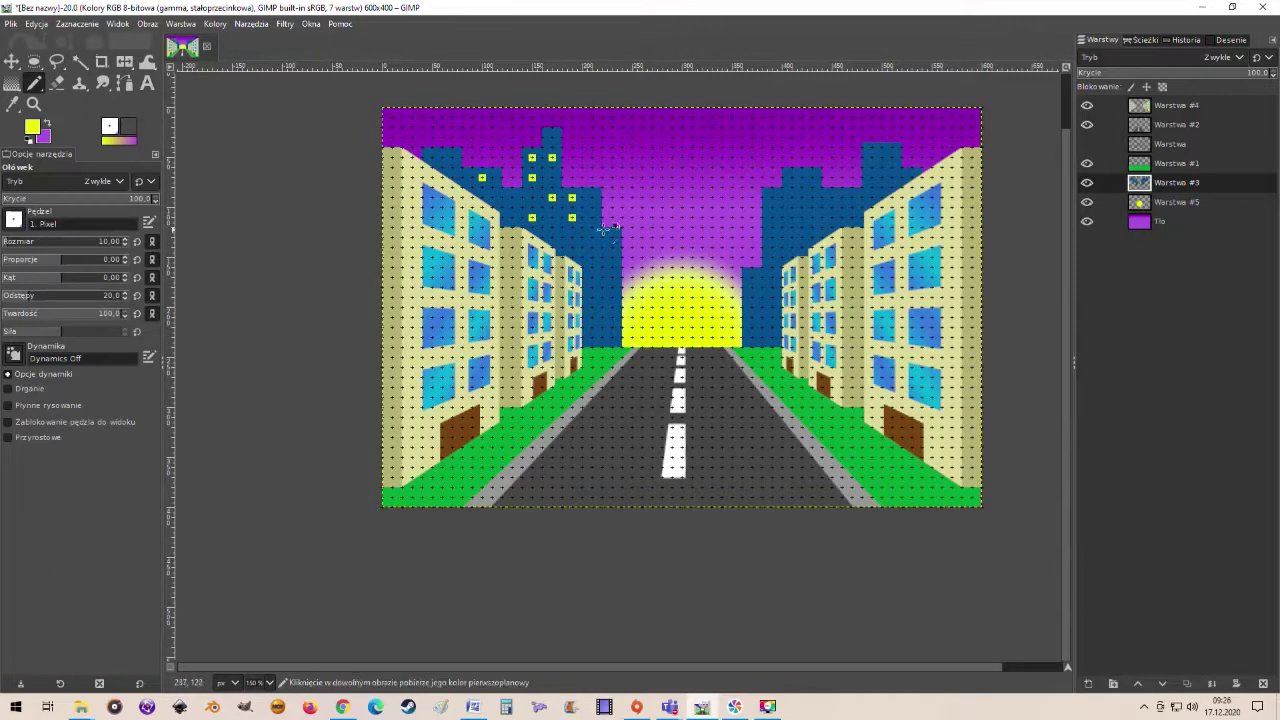
left_click(492, 178)
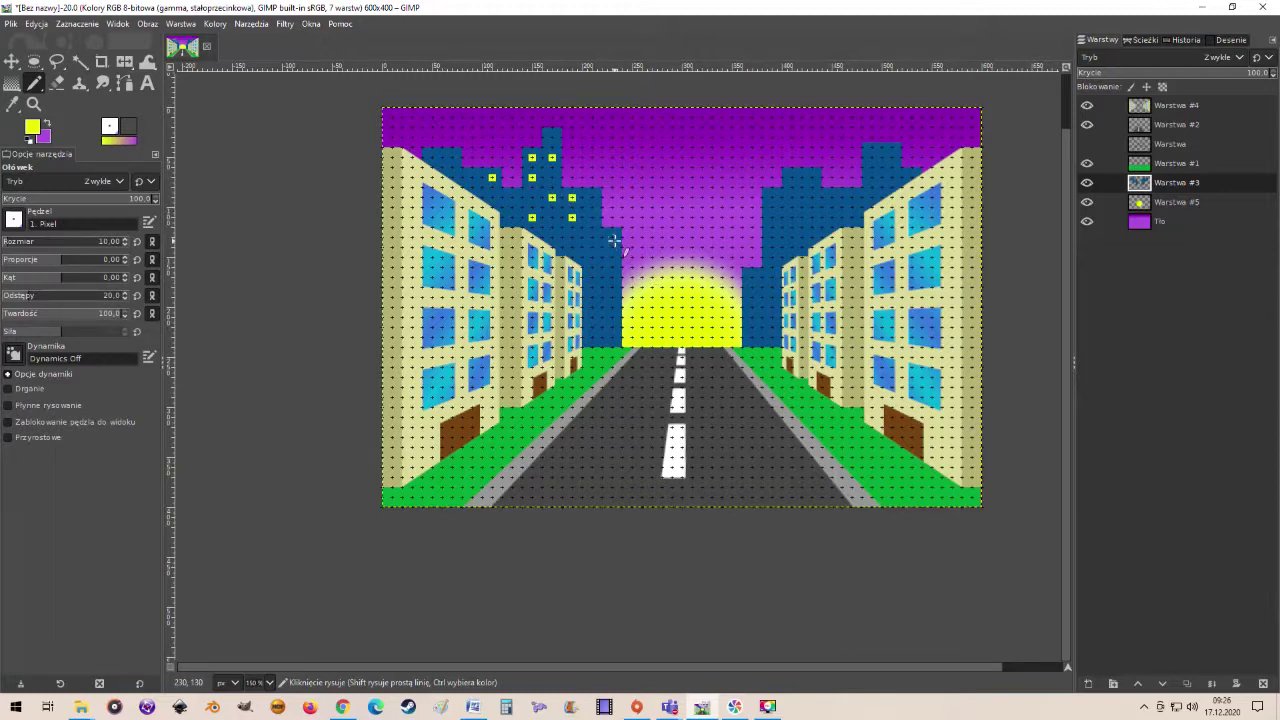
left_click(612, 238)
left_click(612, 258)
left_click(592, 258)
left_click(592, 278)
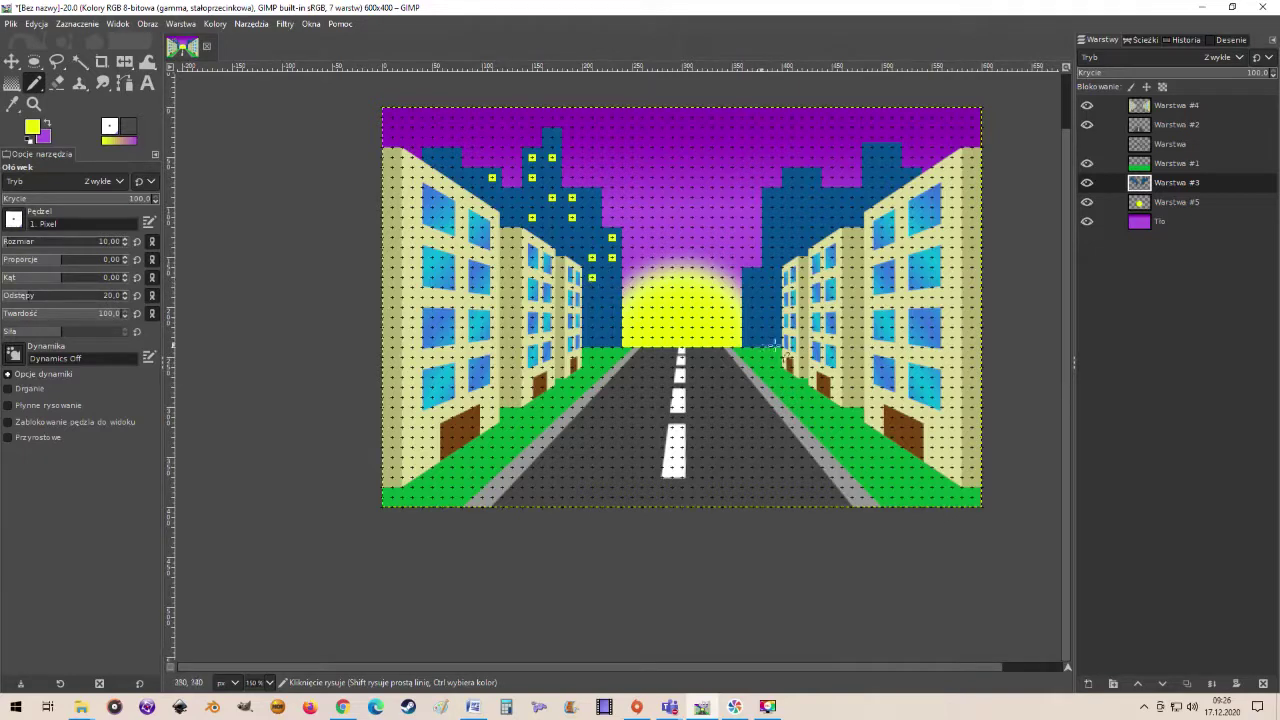
Add two rows of yellow window dots on the right skyline building
left_click(772, 197)
left_click(792, 197)
left_click(792, 177)
left_click(812, 177)
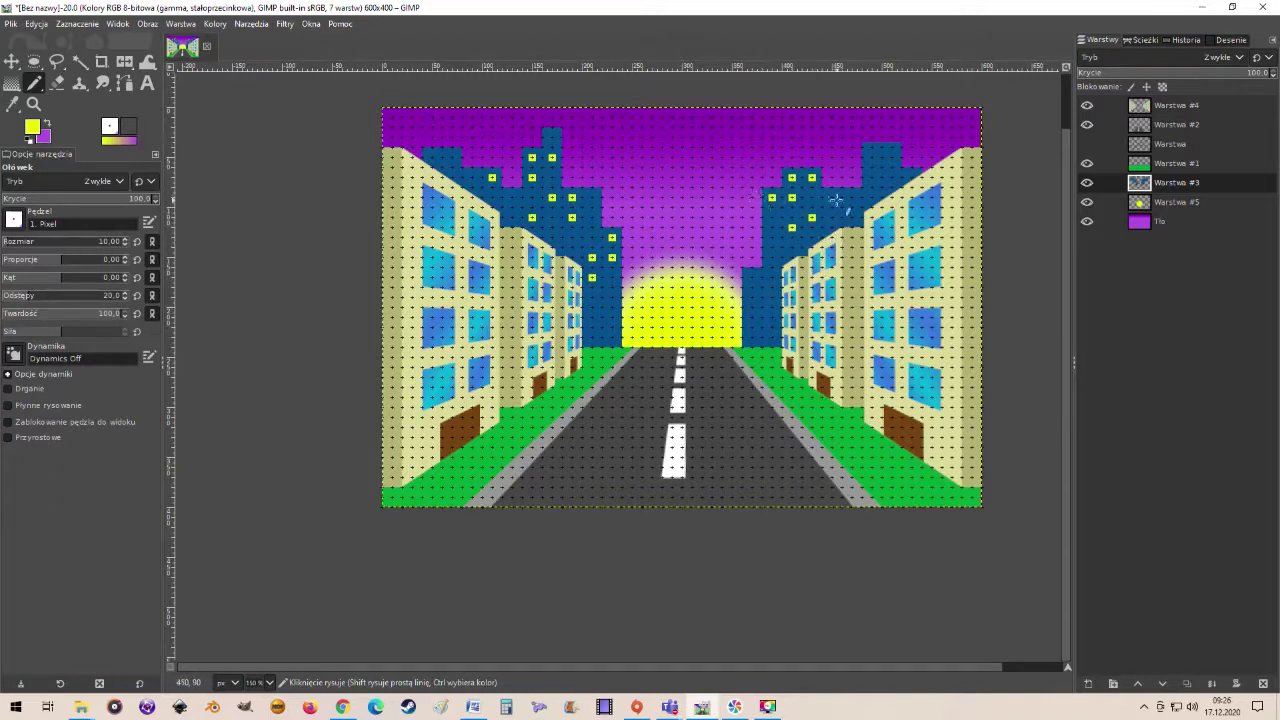
Dot eight more yellow windows on the right towers and low on a skyline building
left_click(892, 177)
left_click(852, 197)
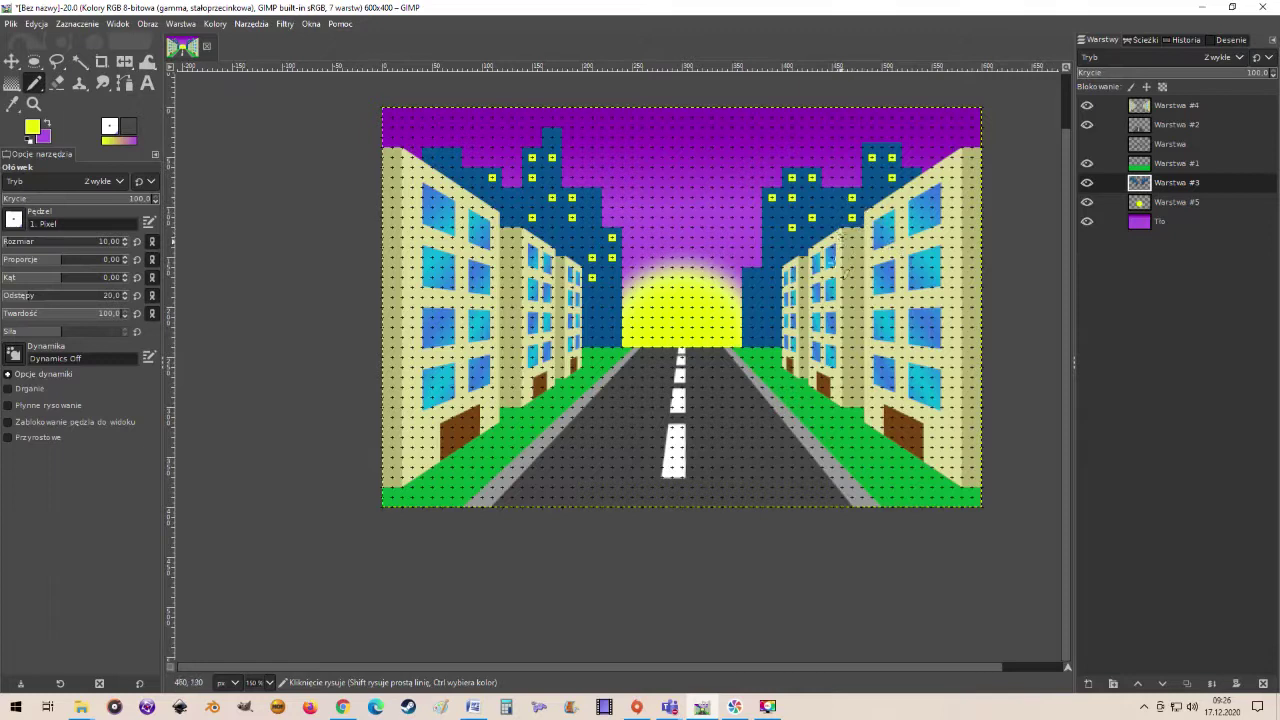
left_click(752, 277)
left_click(752, 317)
left_click(772, 298)
left_click(772, 247)
left_click(602, 298)
left_click(602, 318)
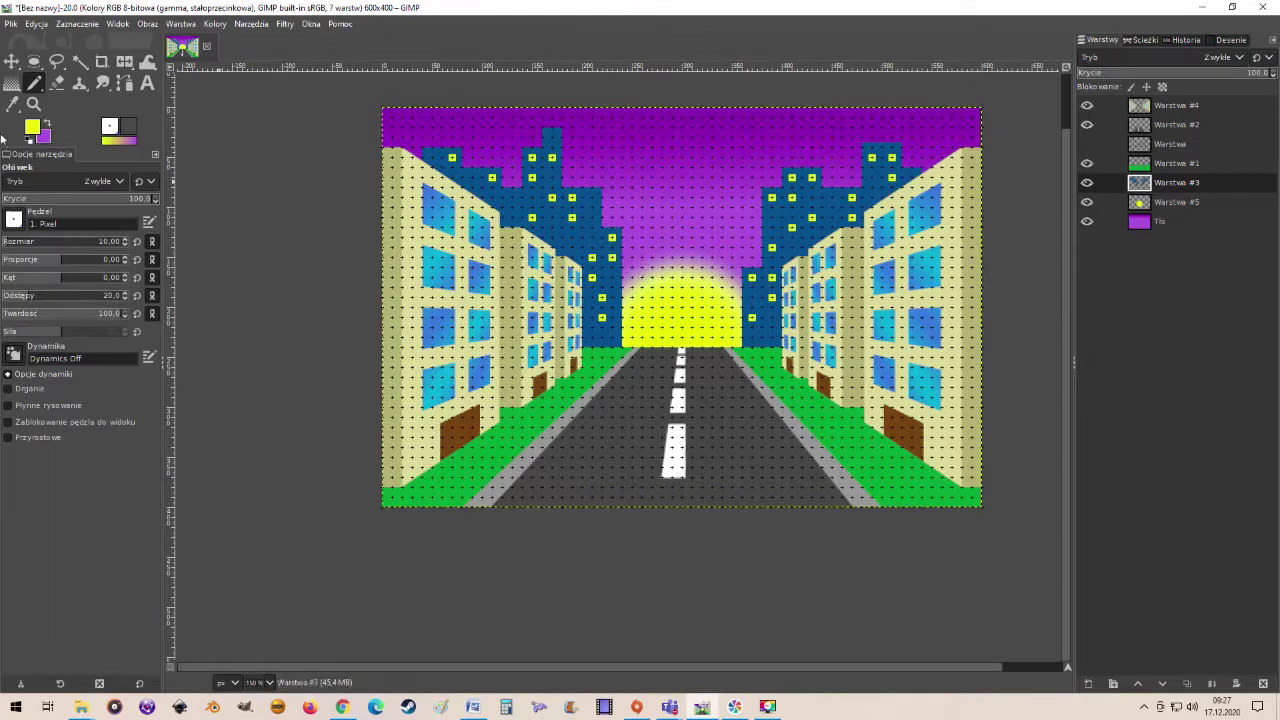
Bucket-fill both skylines black using Fill similar colors
left_click(13, 86)
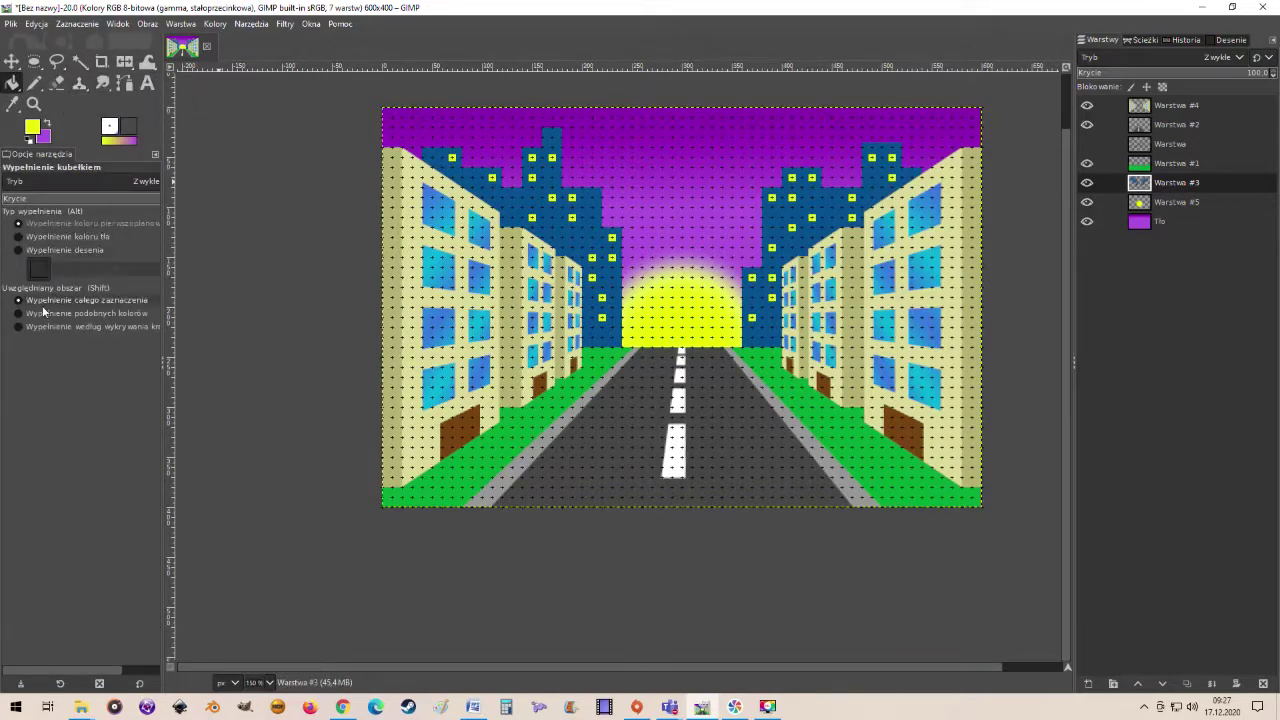
left_click(52, 314)
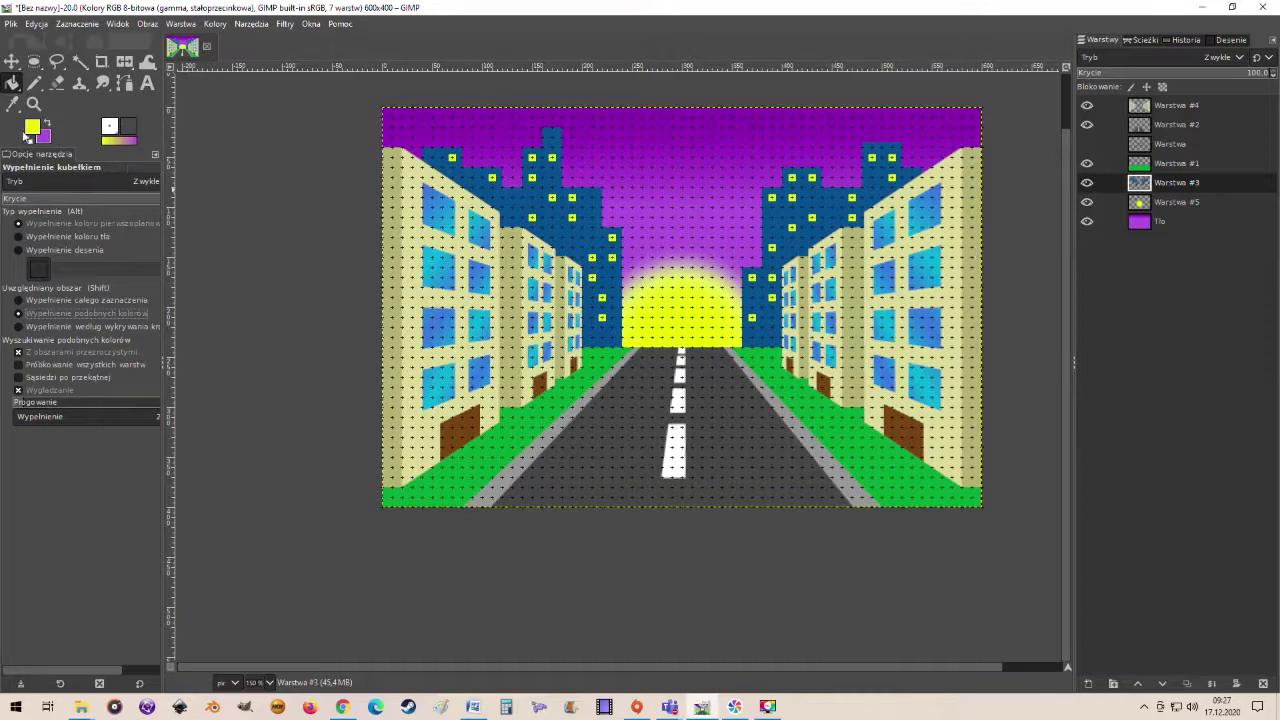
left_click(34, 130)
left_click(237, 280)
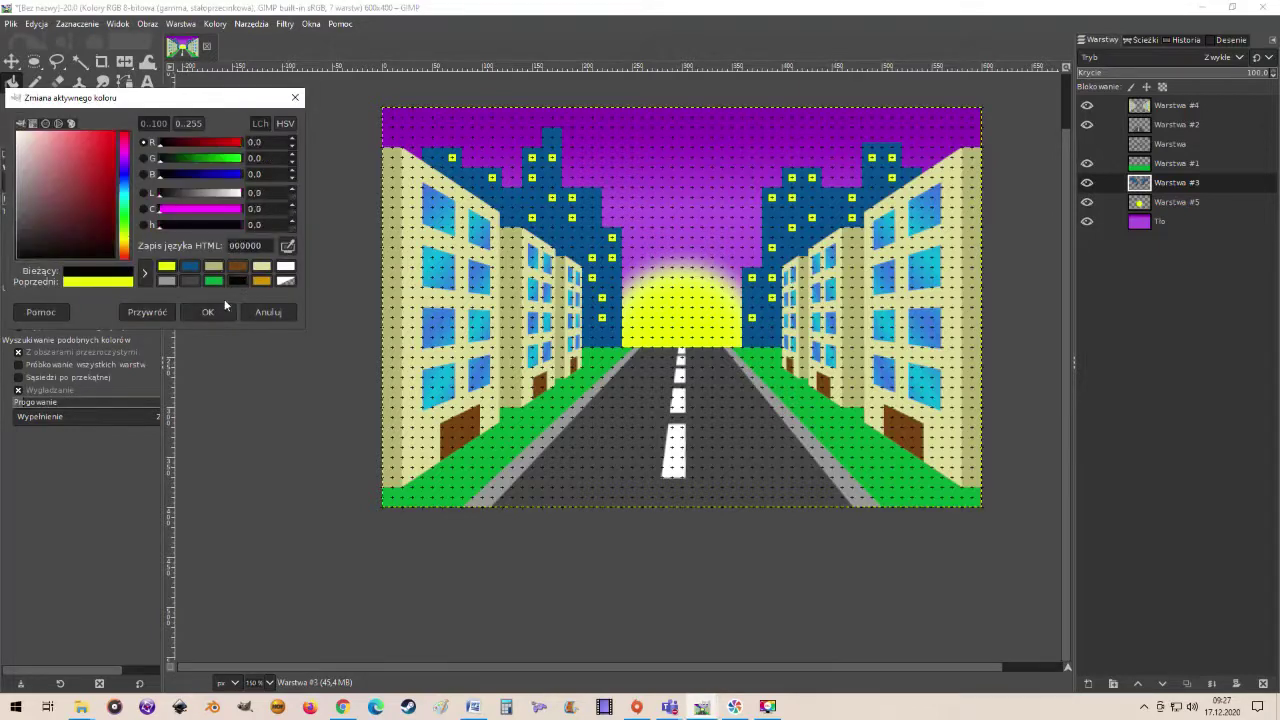
left_click(215, 311)
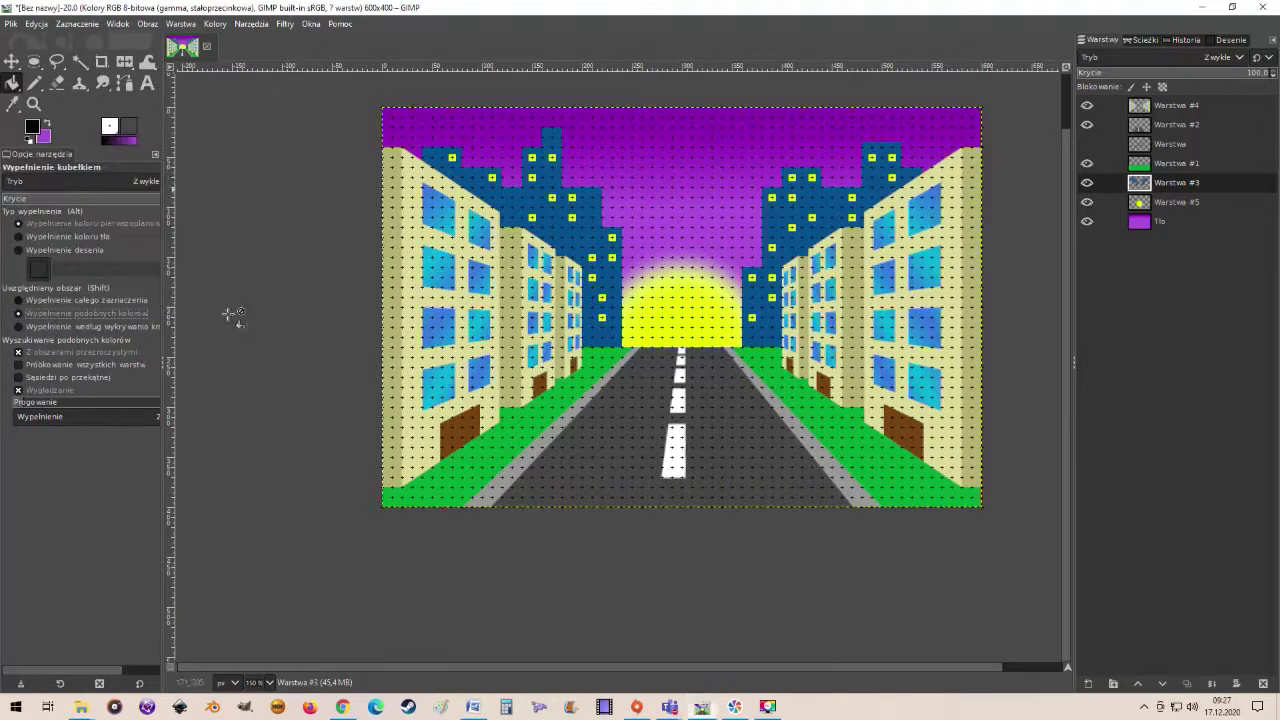
left_click(517, 204)
left_click(776, 216)
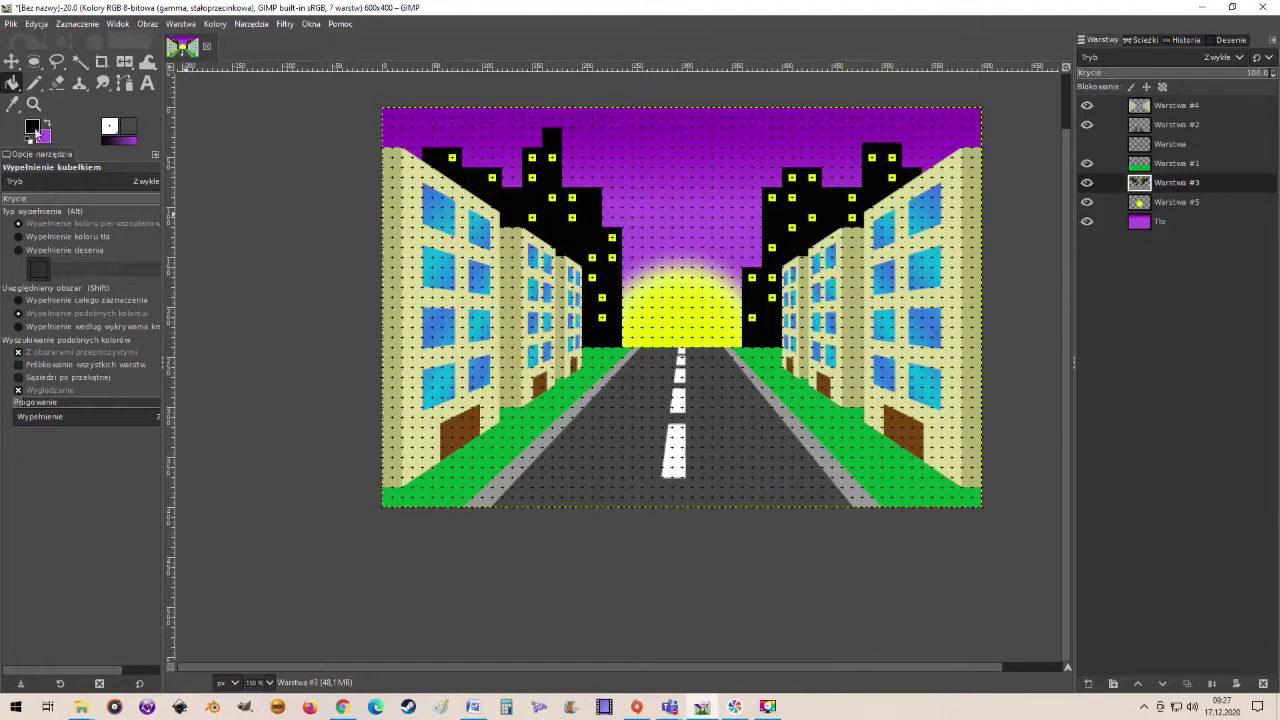
Refill both skylines with dark grey 424242
left_click(33, 127)
left_click(180, 192)
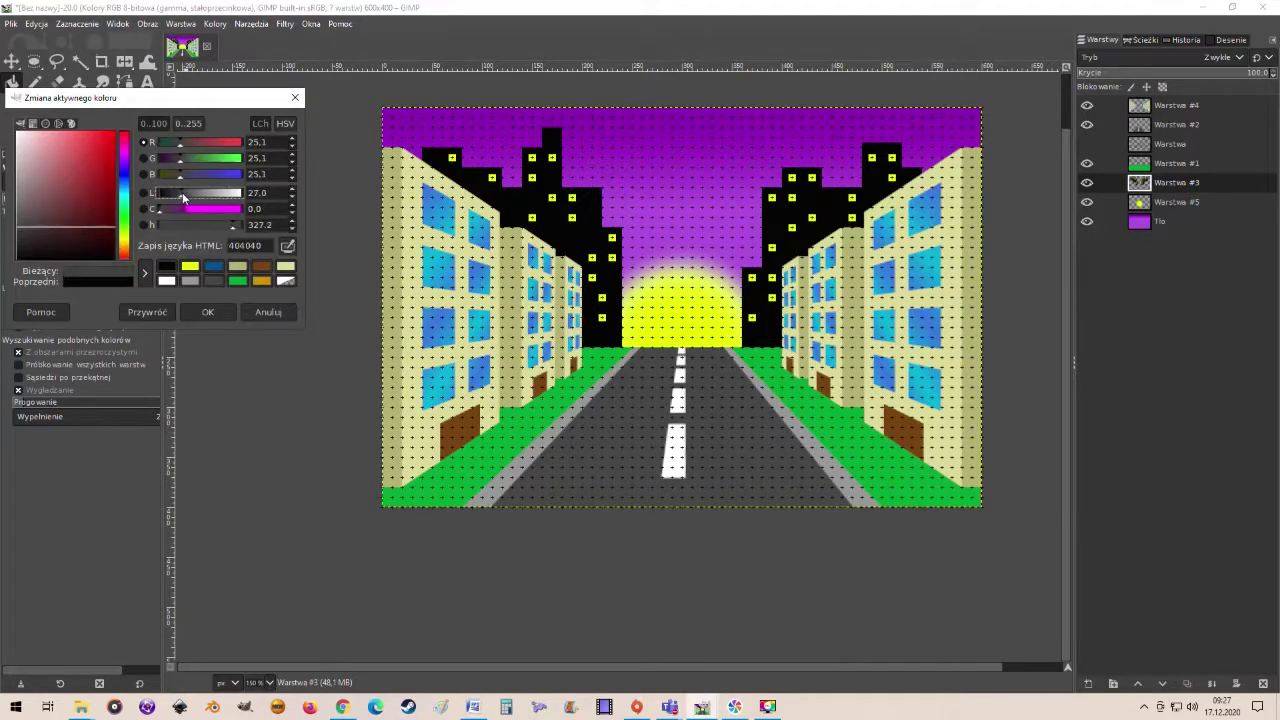
left_click(213, 312)
left_click(512, 210)
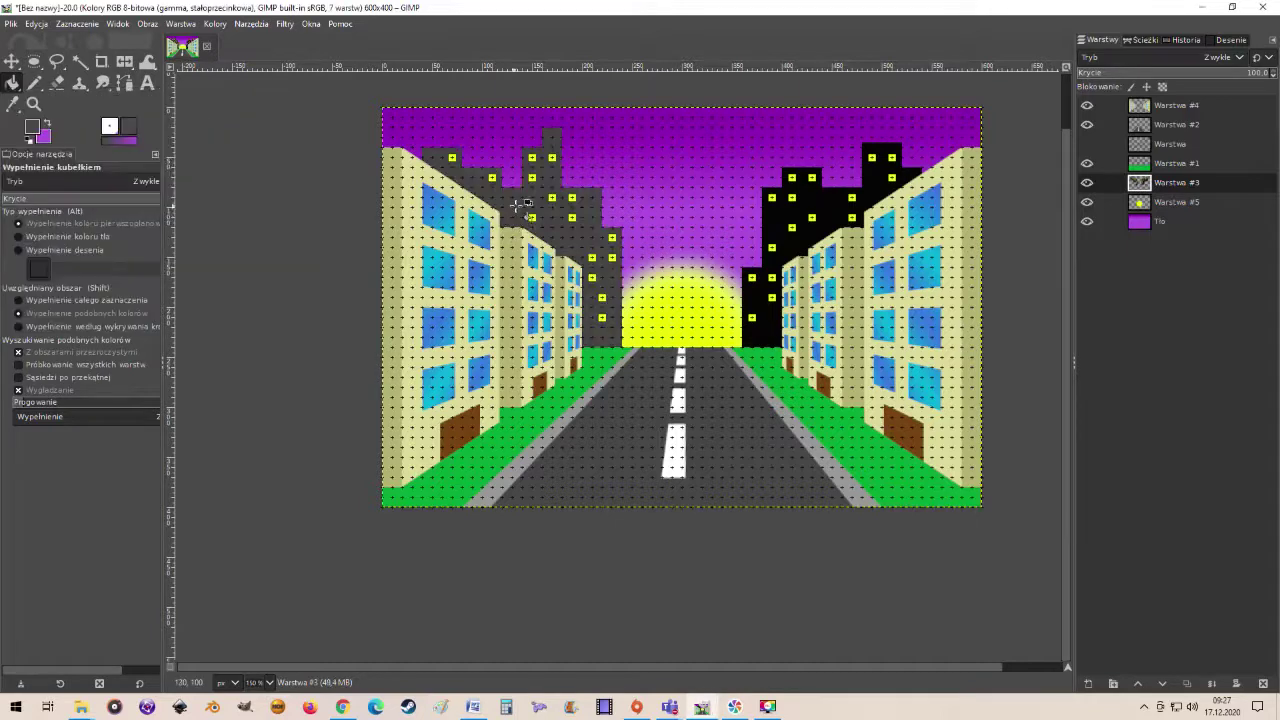
left_click(819, 214)
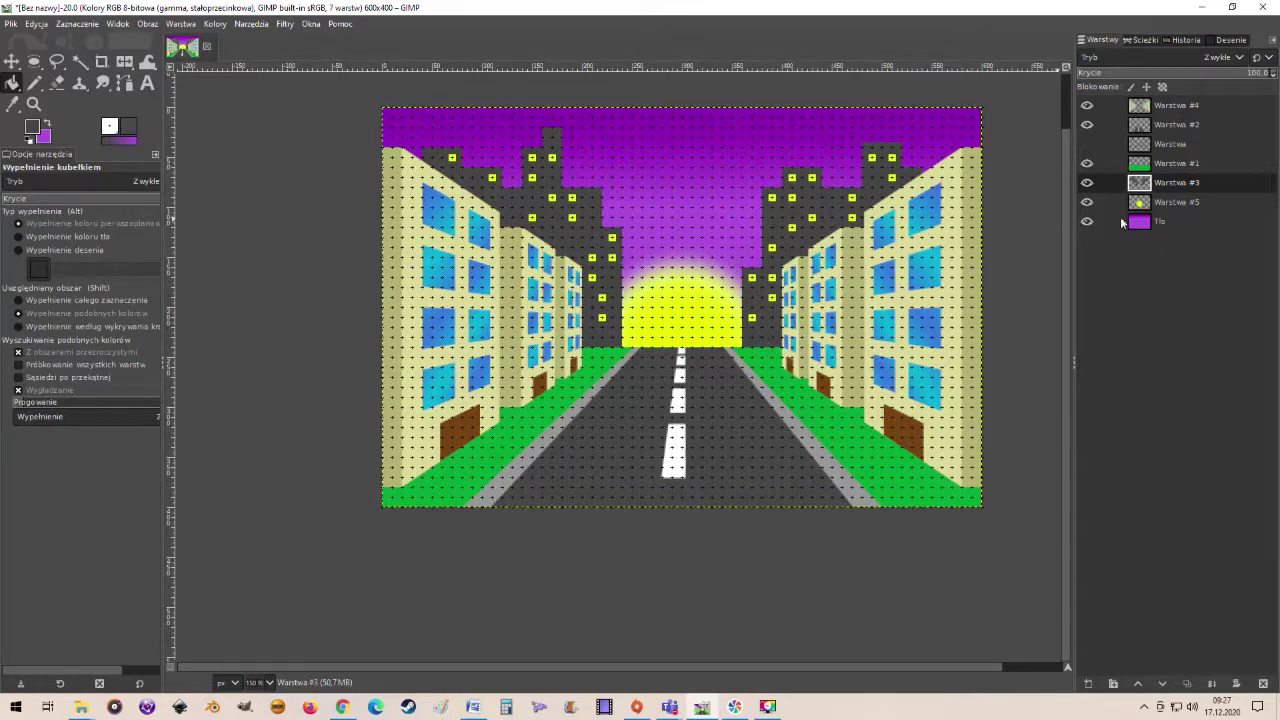
left_click(1162, 221)
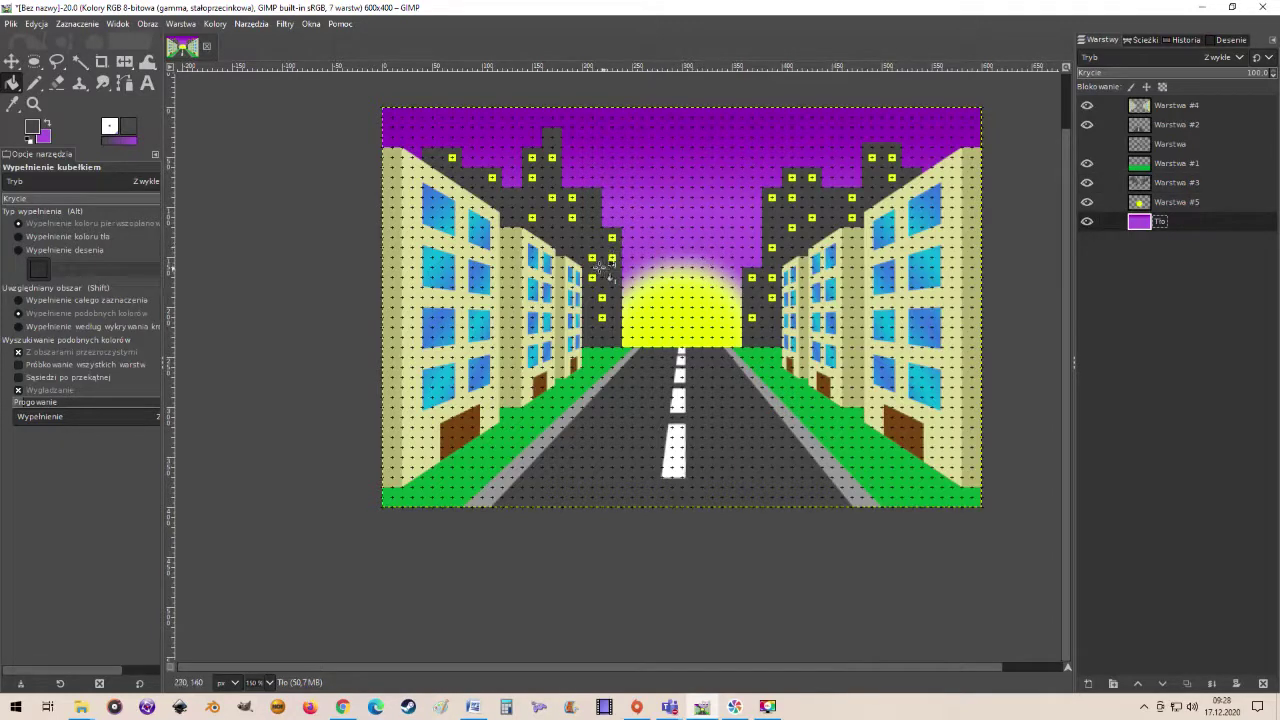
Set the foreground colour to red and the background colour to orange
left_click(33, 128)
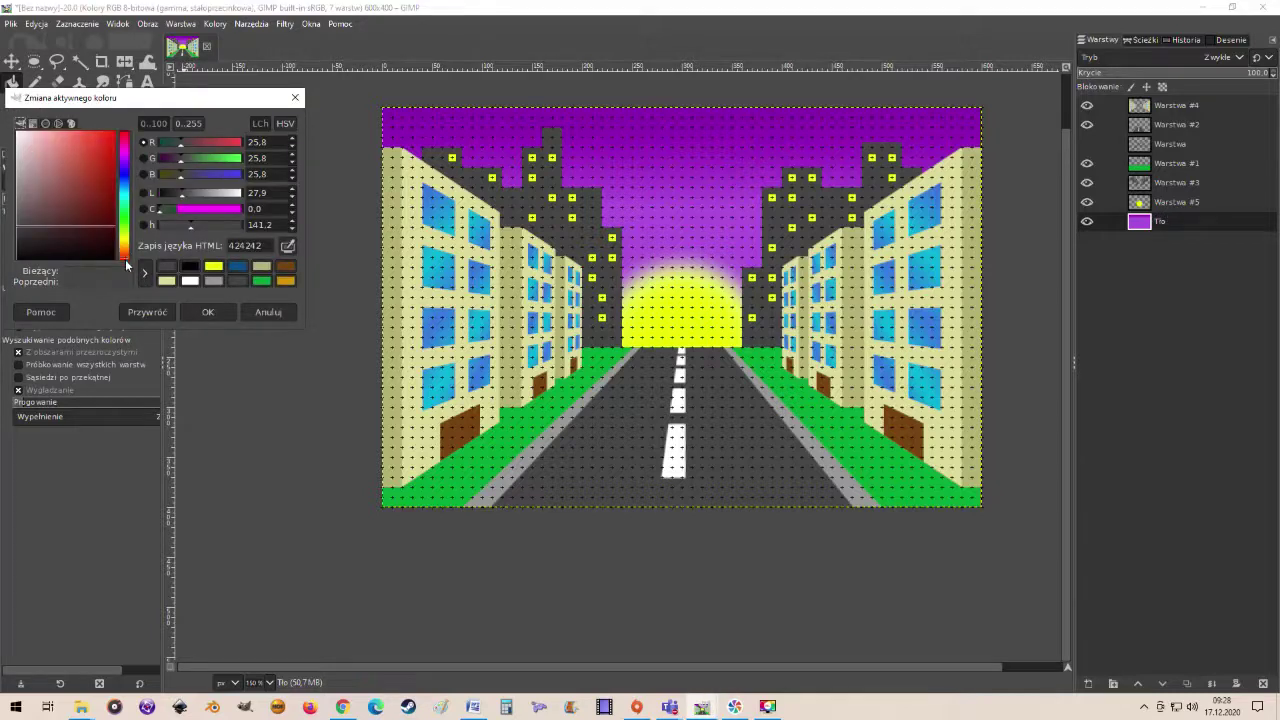
left_click_drag(106, 167, 106, 145)
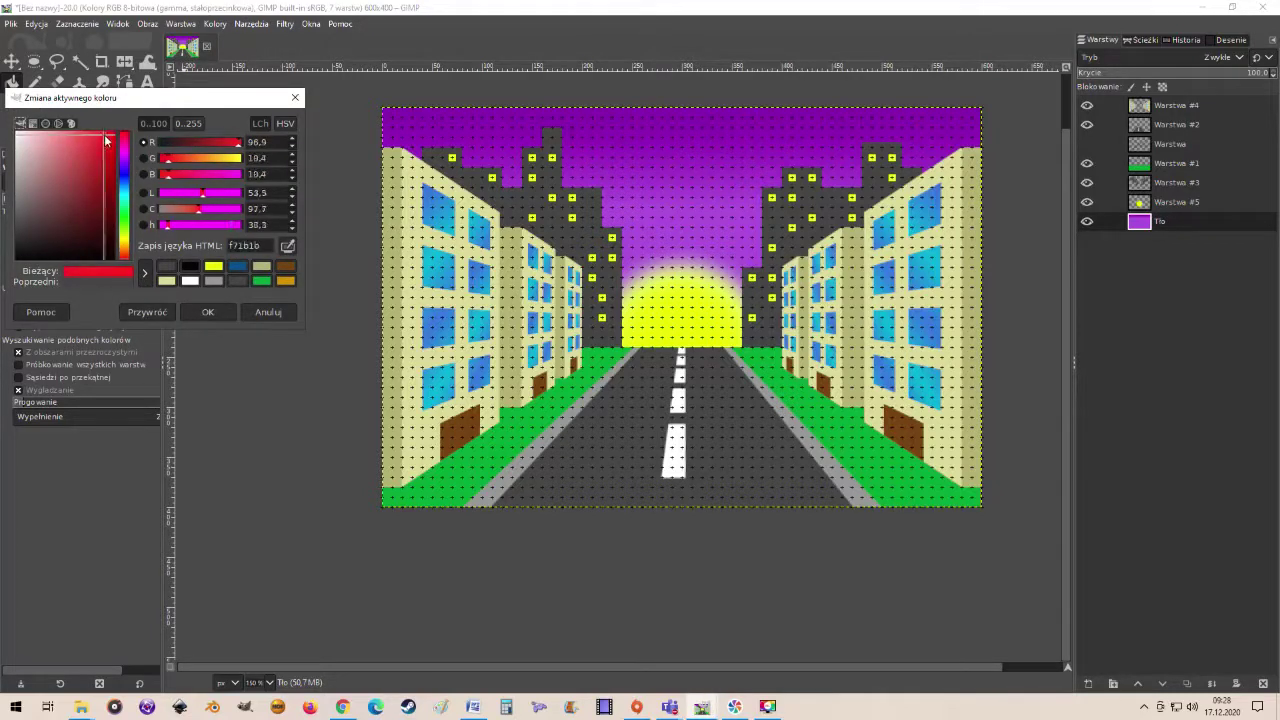
left_click(208, 312)
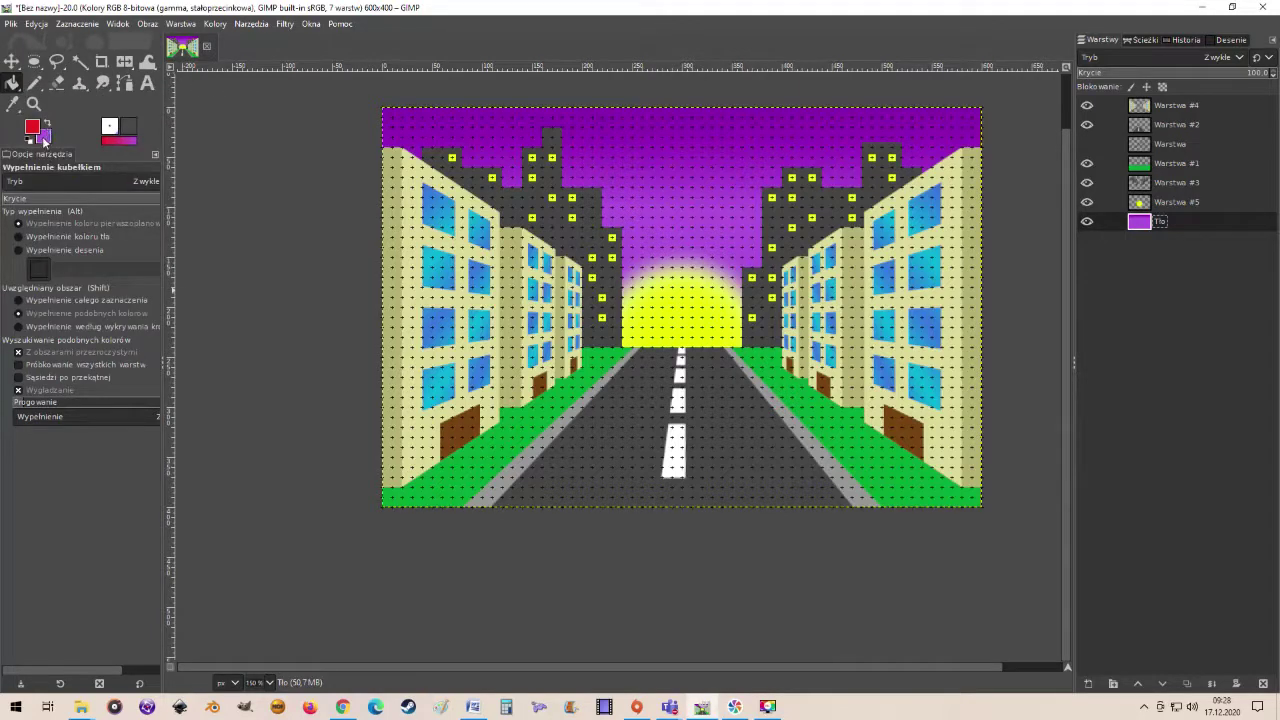
left_click(45, 135)
left_click(124, 252)
left_click_drag(96, 227, 125, 145)
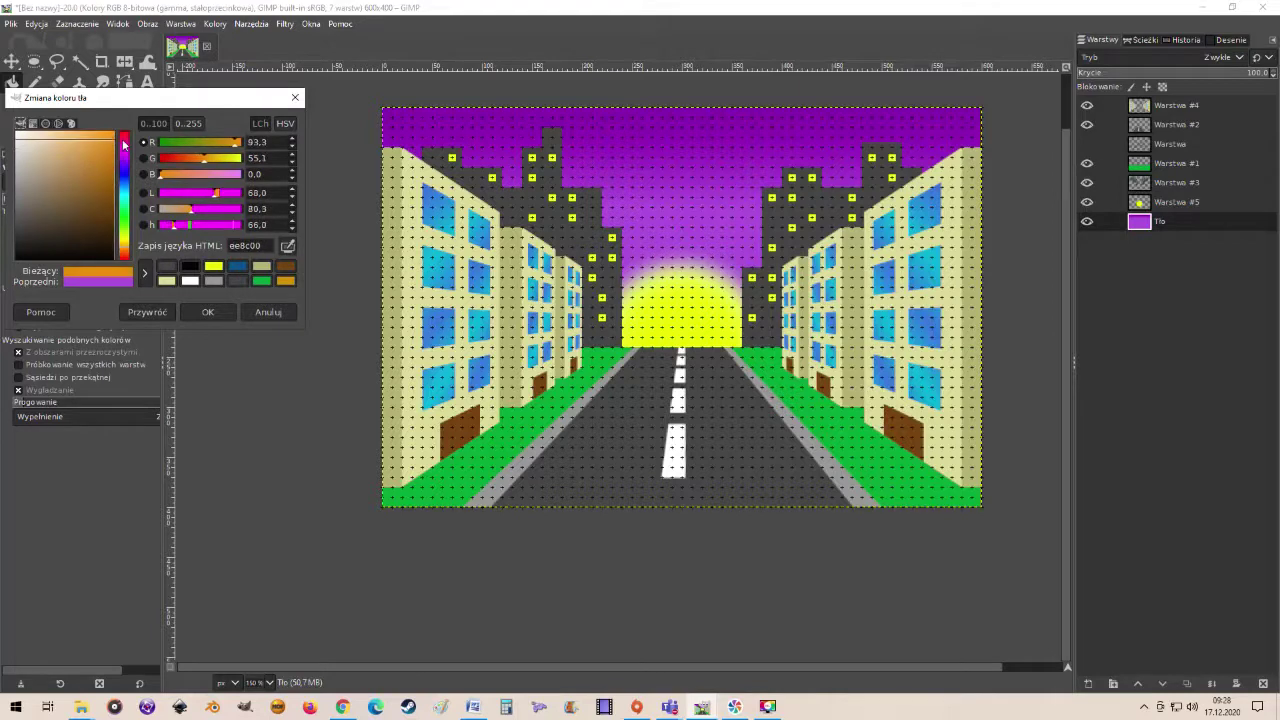
left_click(207, 312)
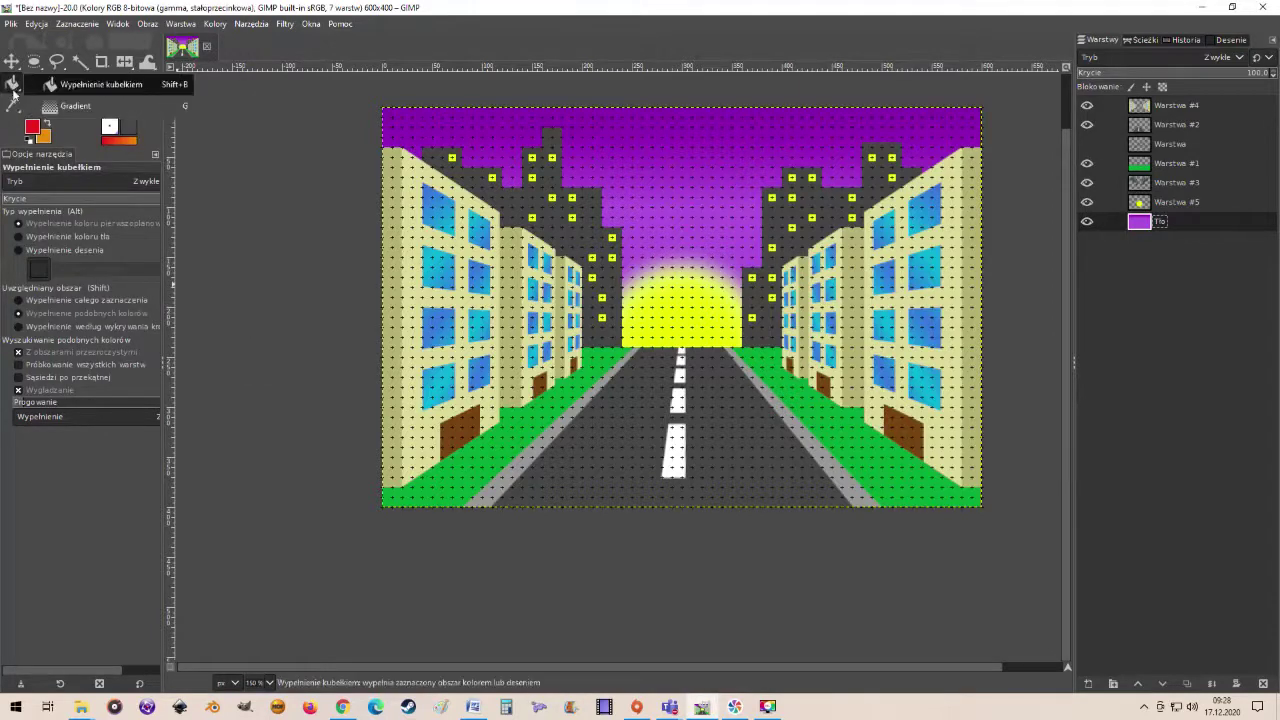
Draw a red-to-orange Gradient down the Tło sky from the top edge toward the sun
left_click(60, 110)
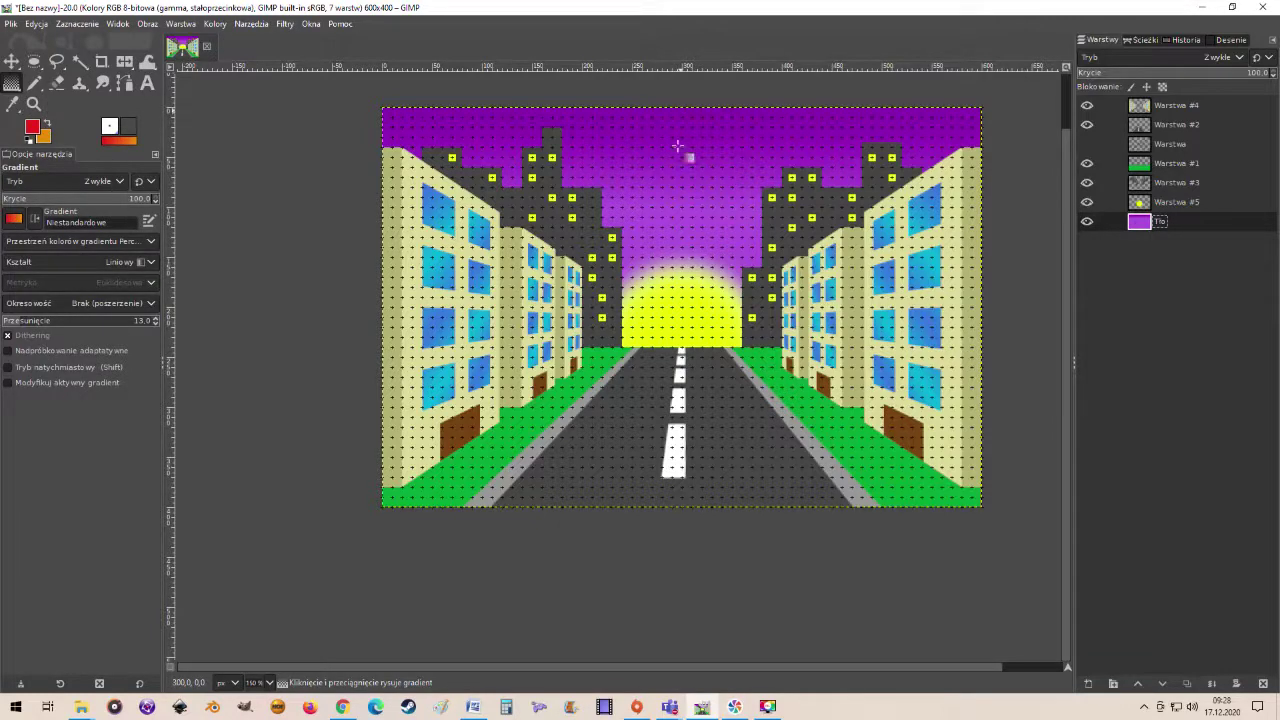
mouse_move(681, 110)
left_mouse_down()
mouse_move(695, 473)
mouse_move(683, 178)
left_mouse_up()
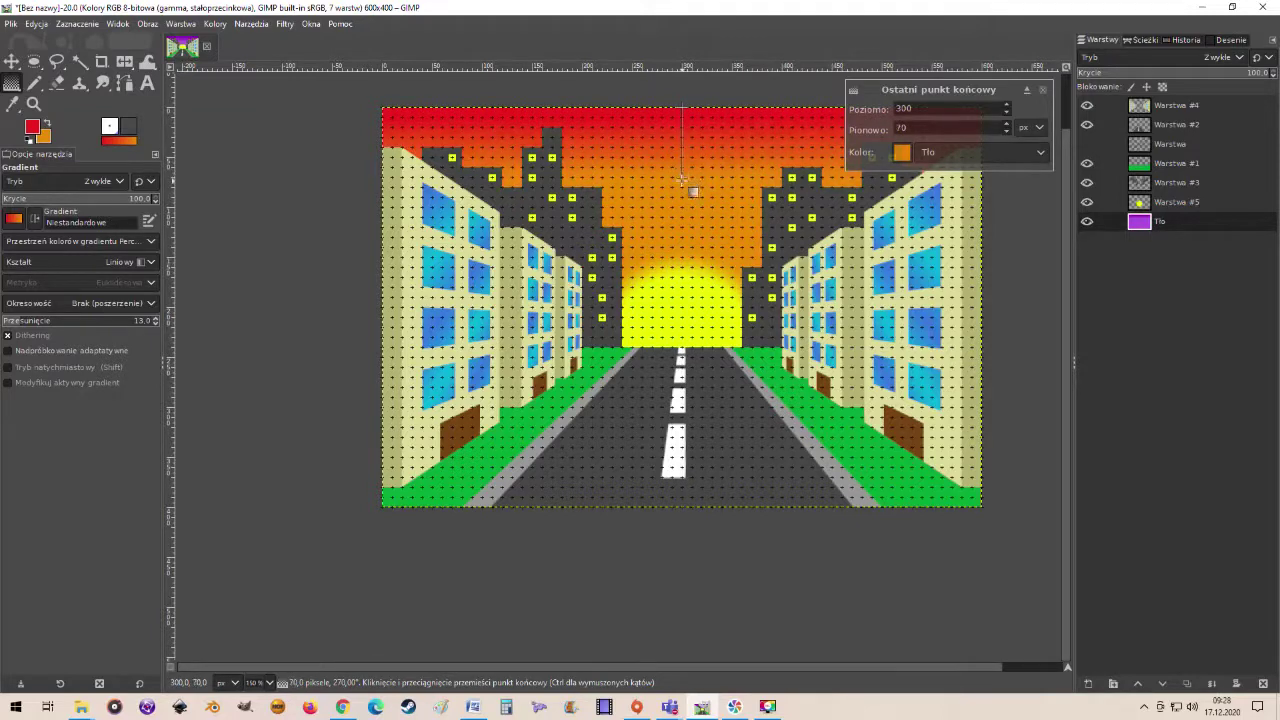
left_click_drag(682, 179, 682, 205)
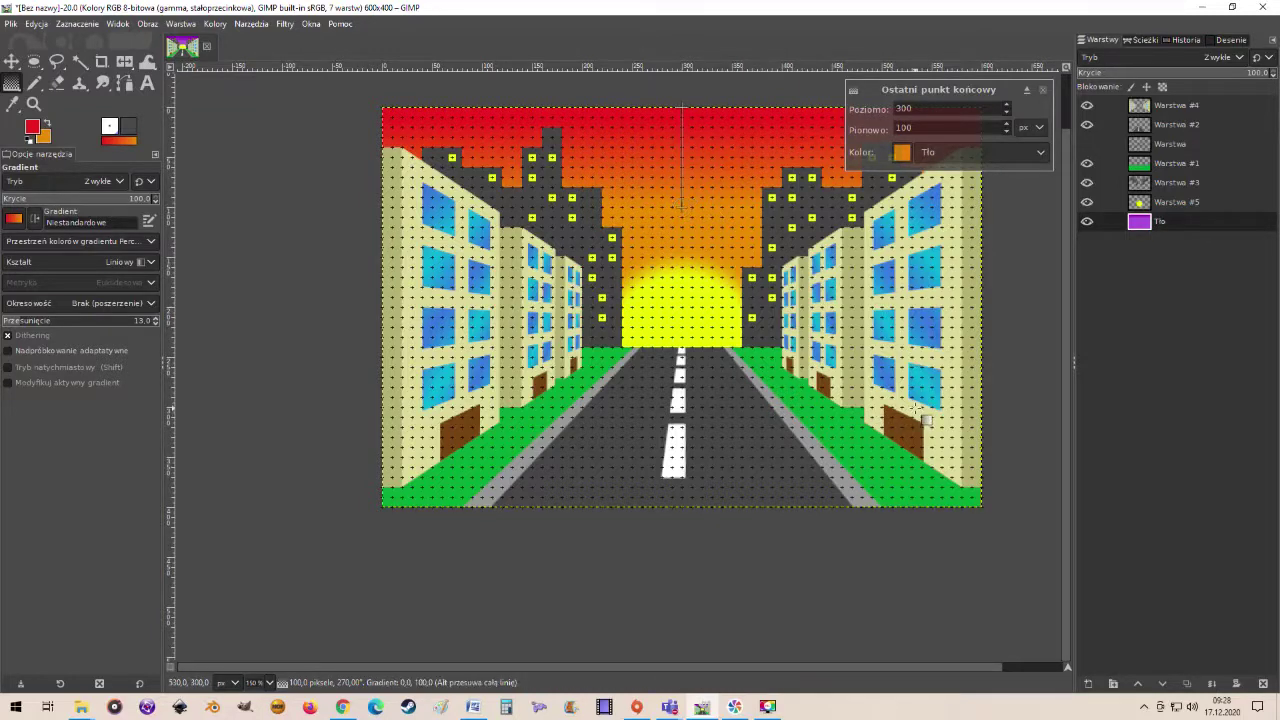
key("Return")
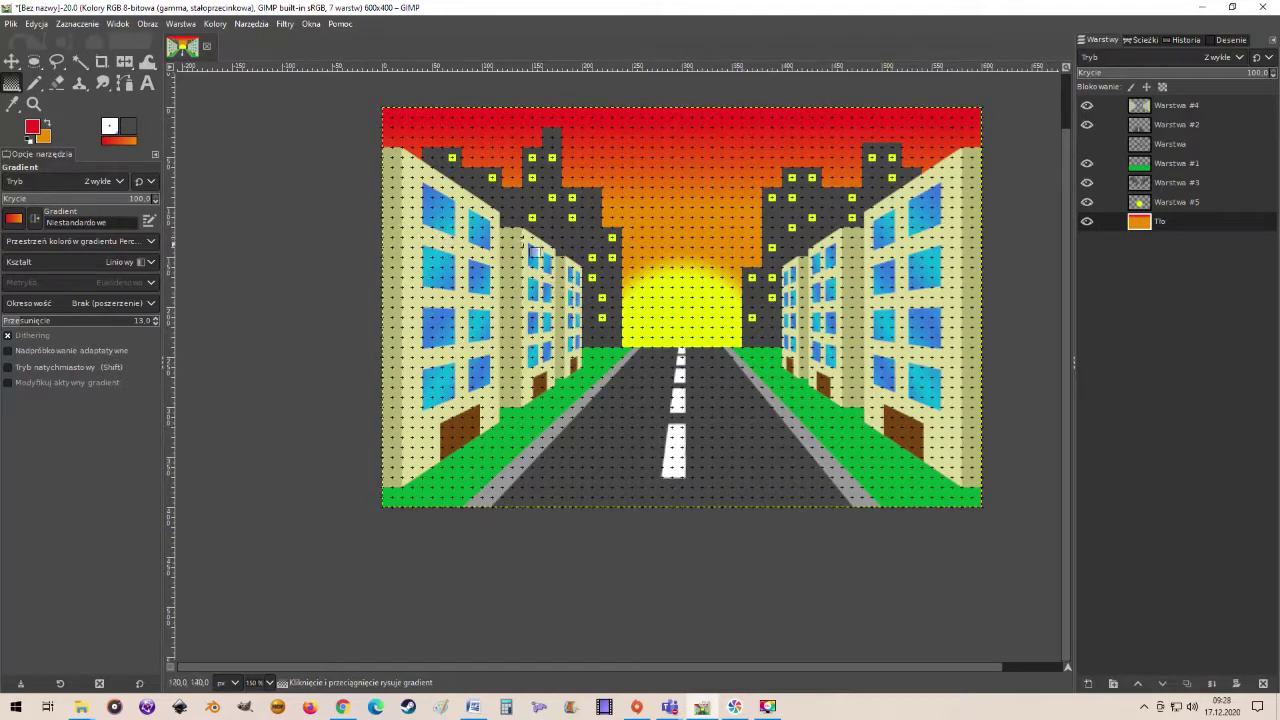
Hide the dot grid and check the Warstwa X guides, leaving them hidden
left_click(117, 24)
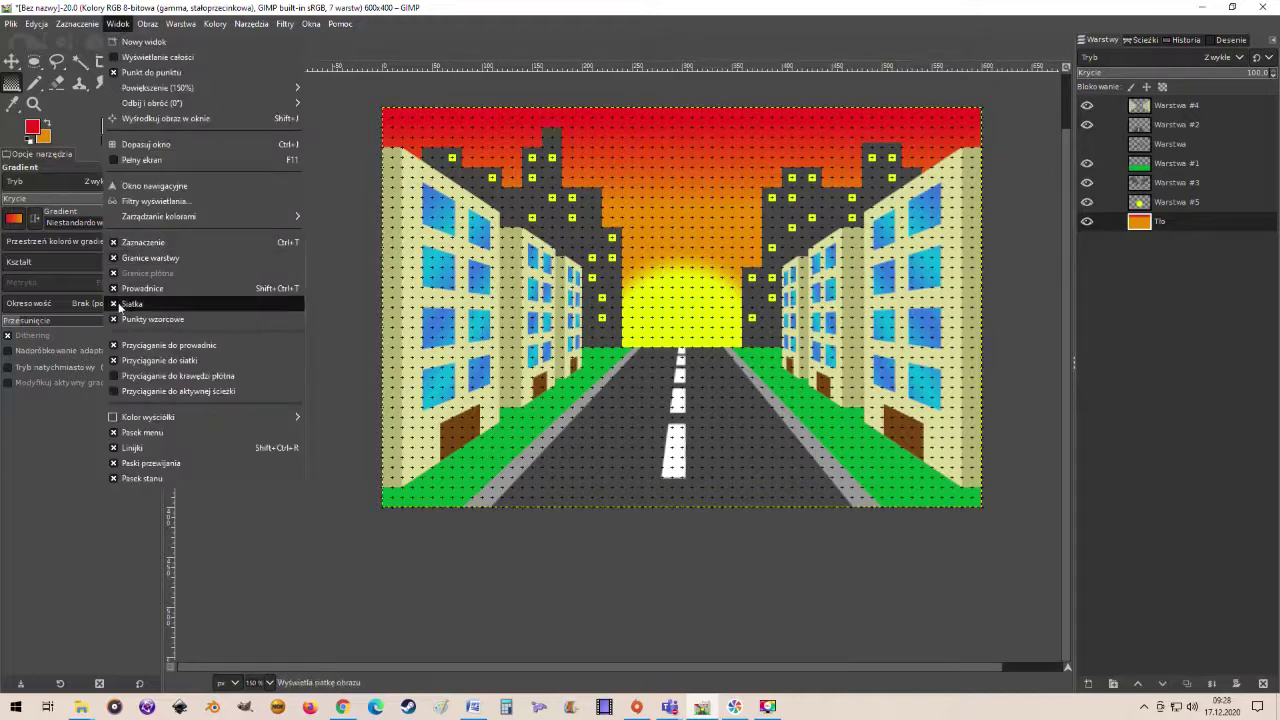
left_click(116, 305)
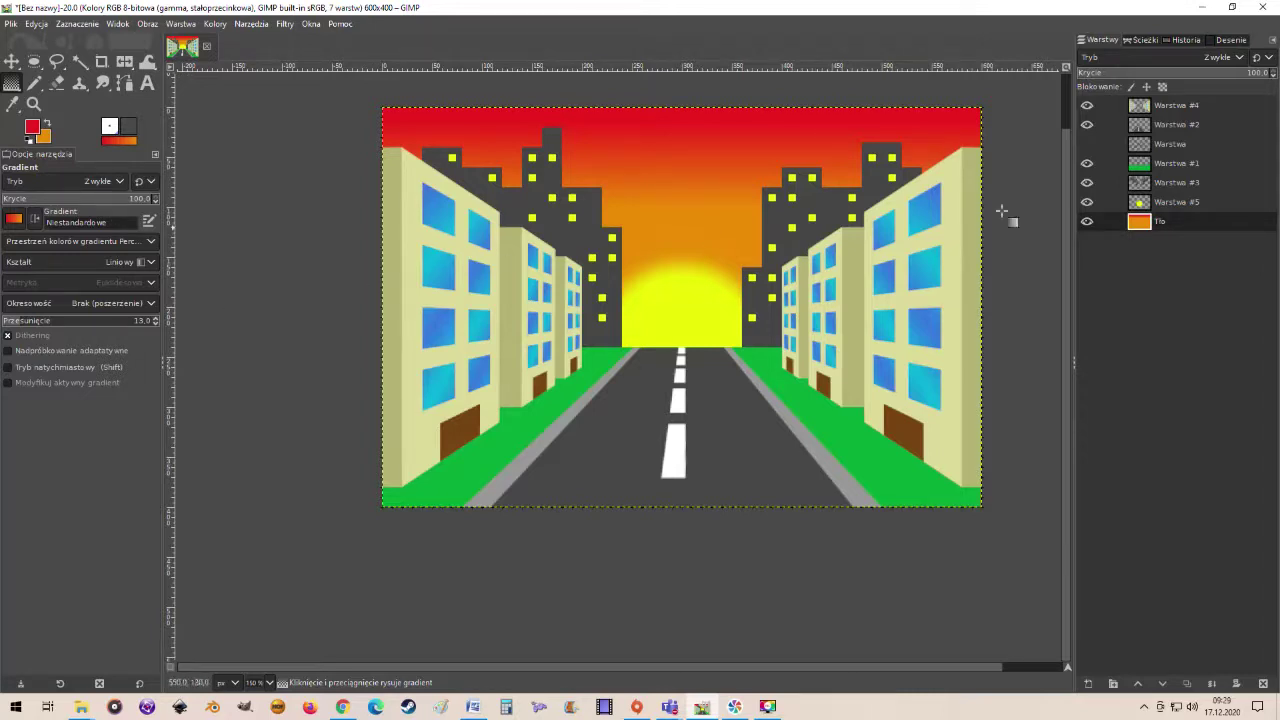
left_click(1087, 146)
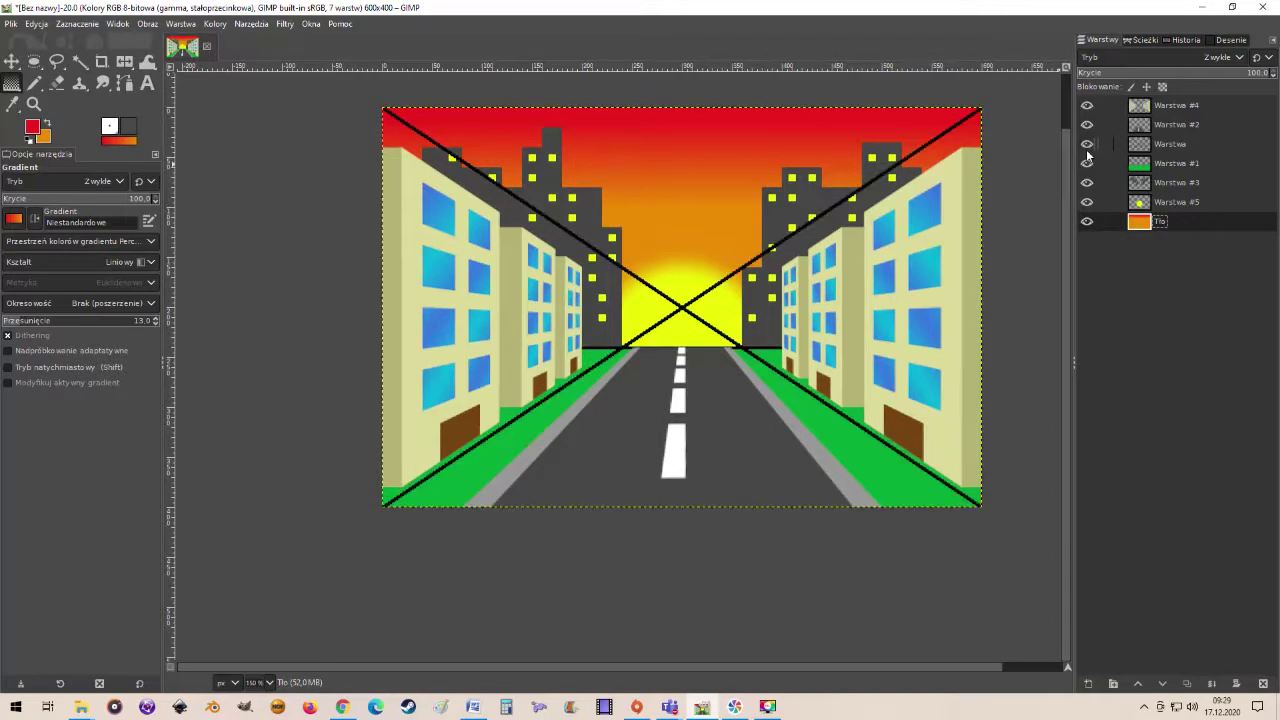
left_click(1087, 150)
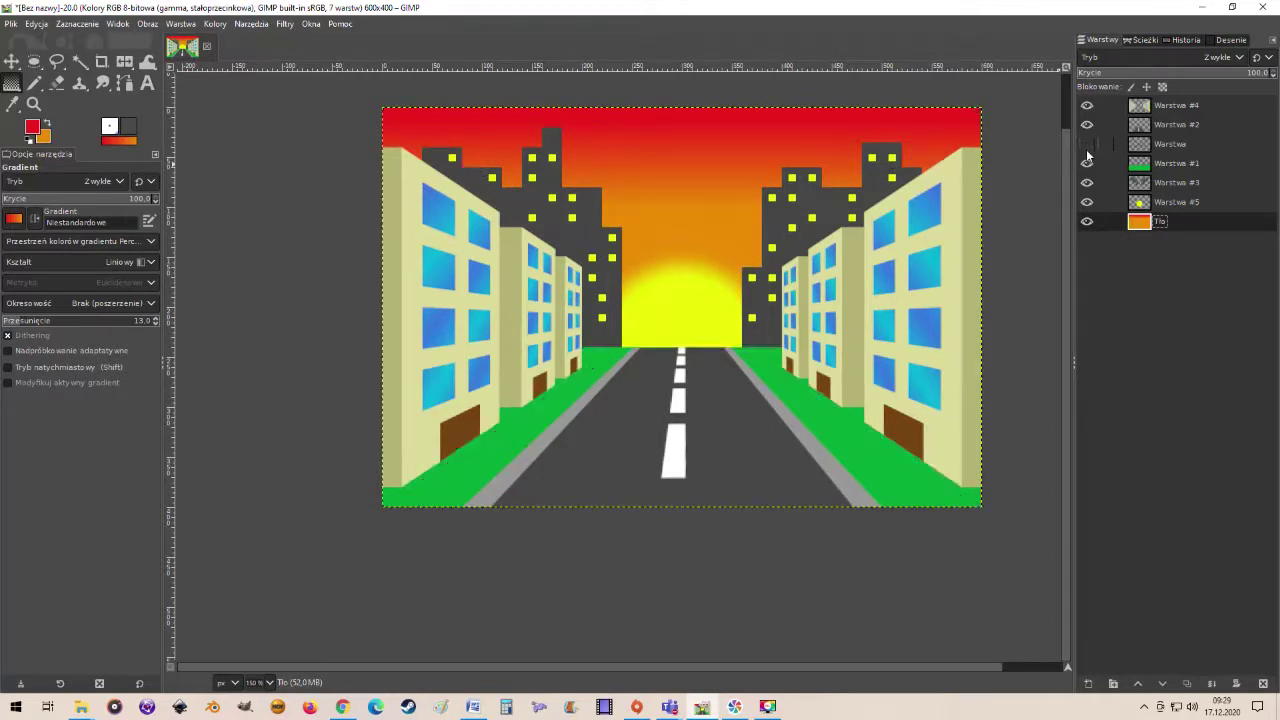
left_click(1087, 150)
left_click(1087, 145)
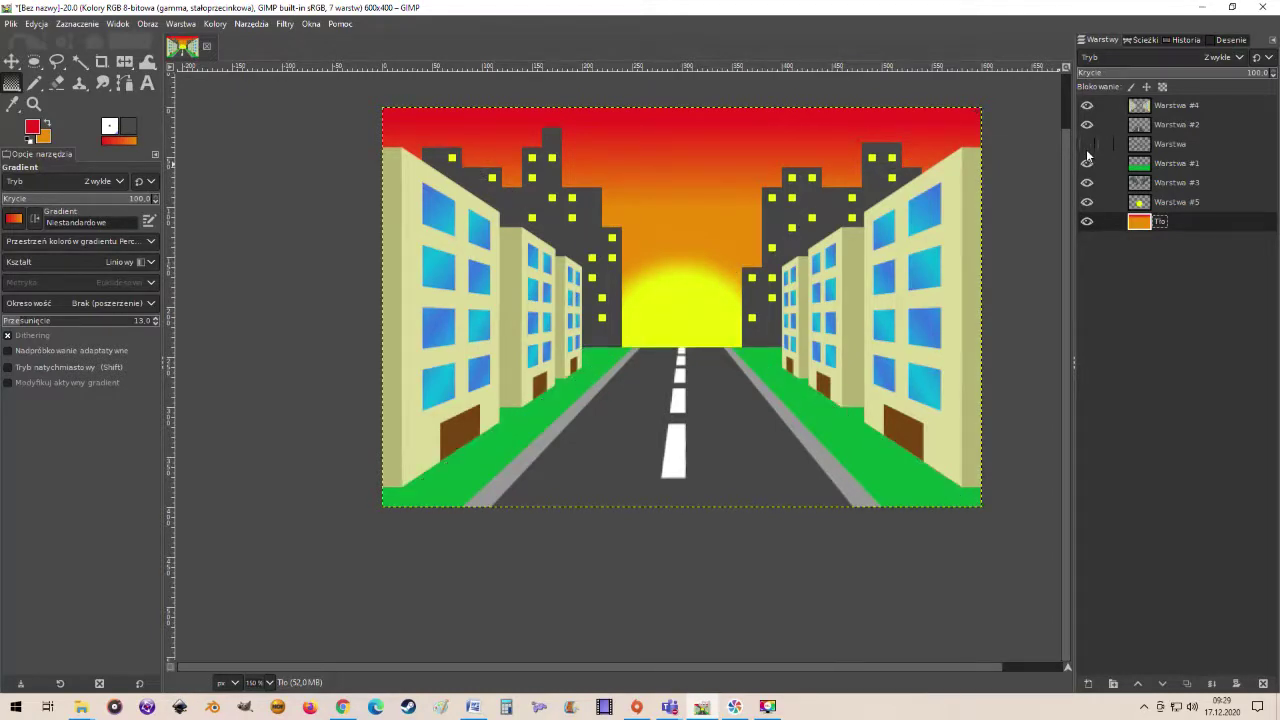